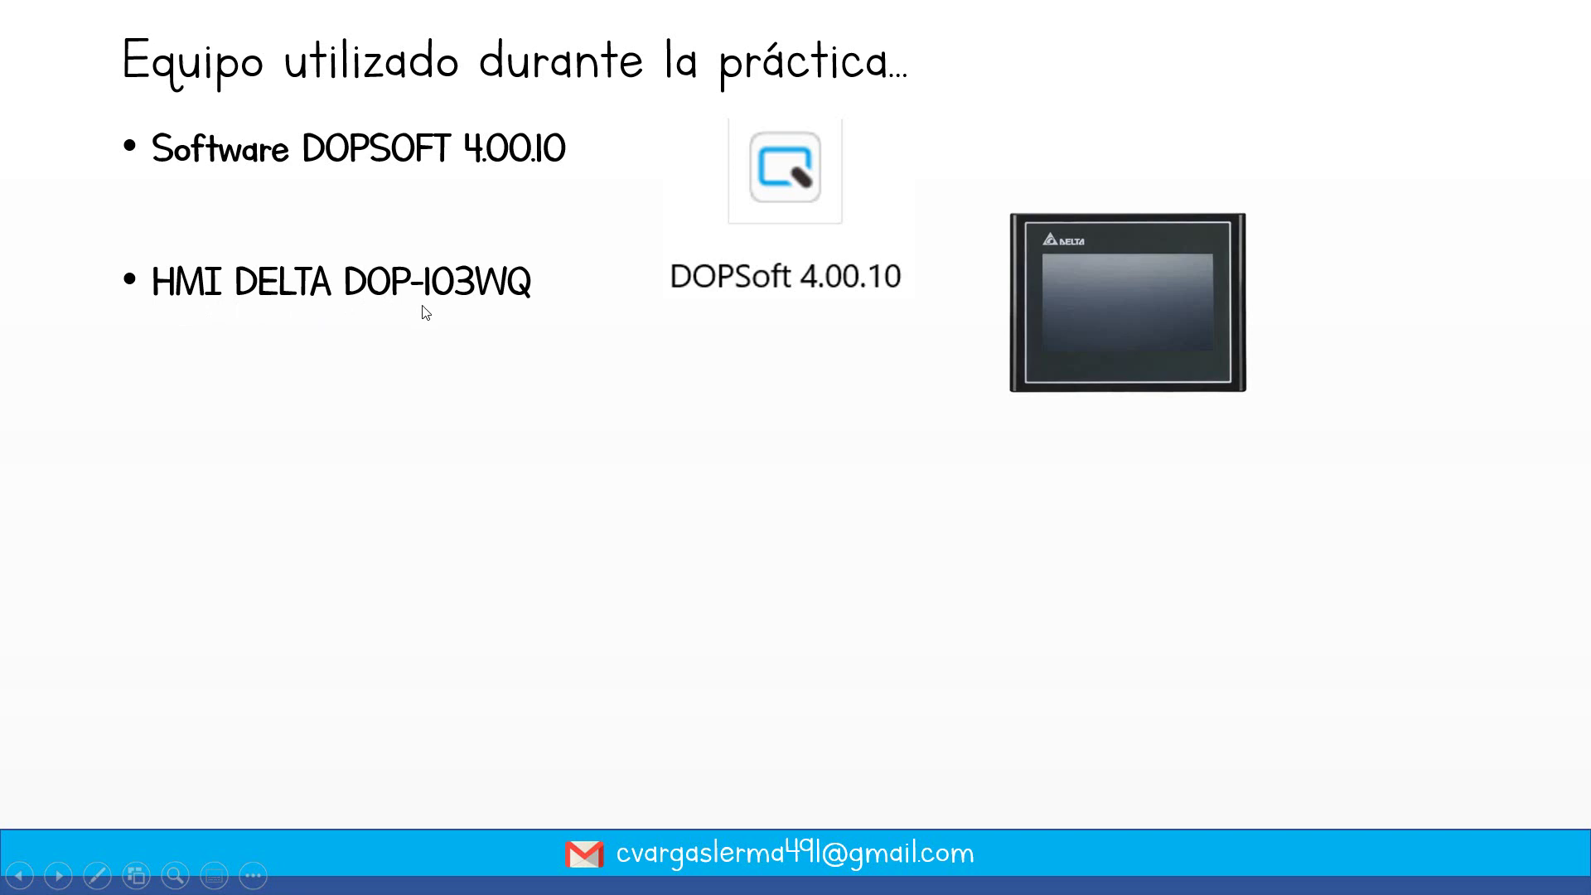
left_click(644, 351)
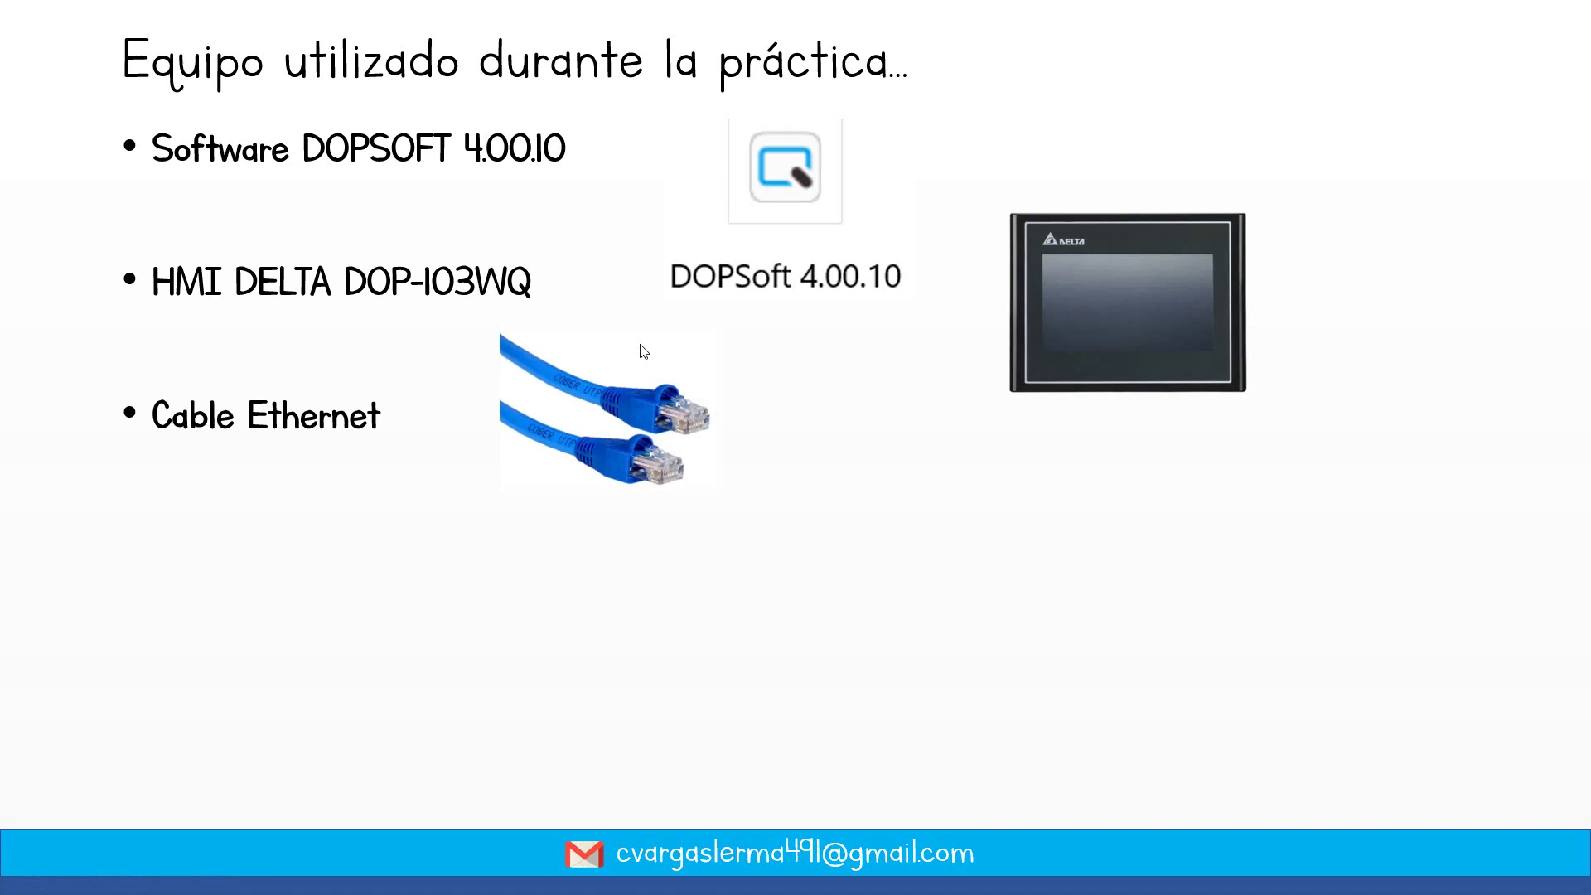
key("Right")
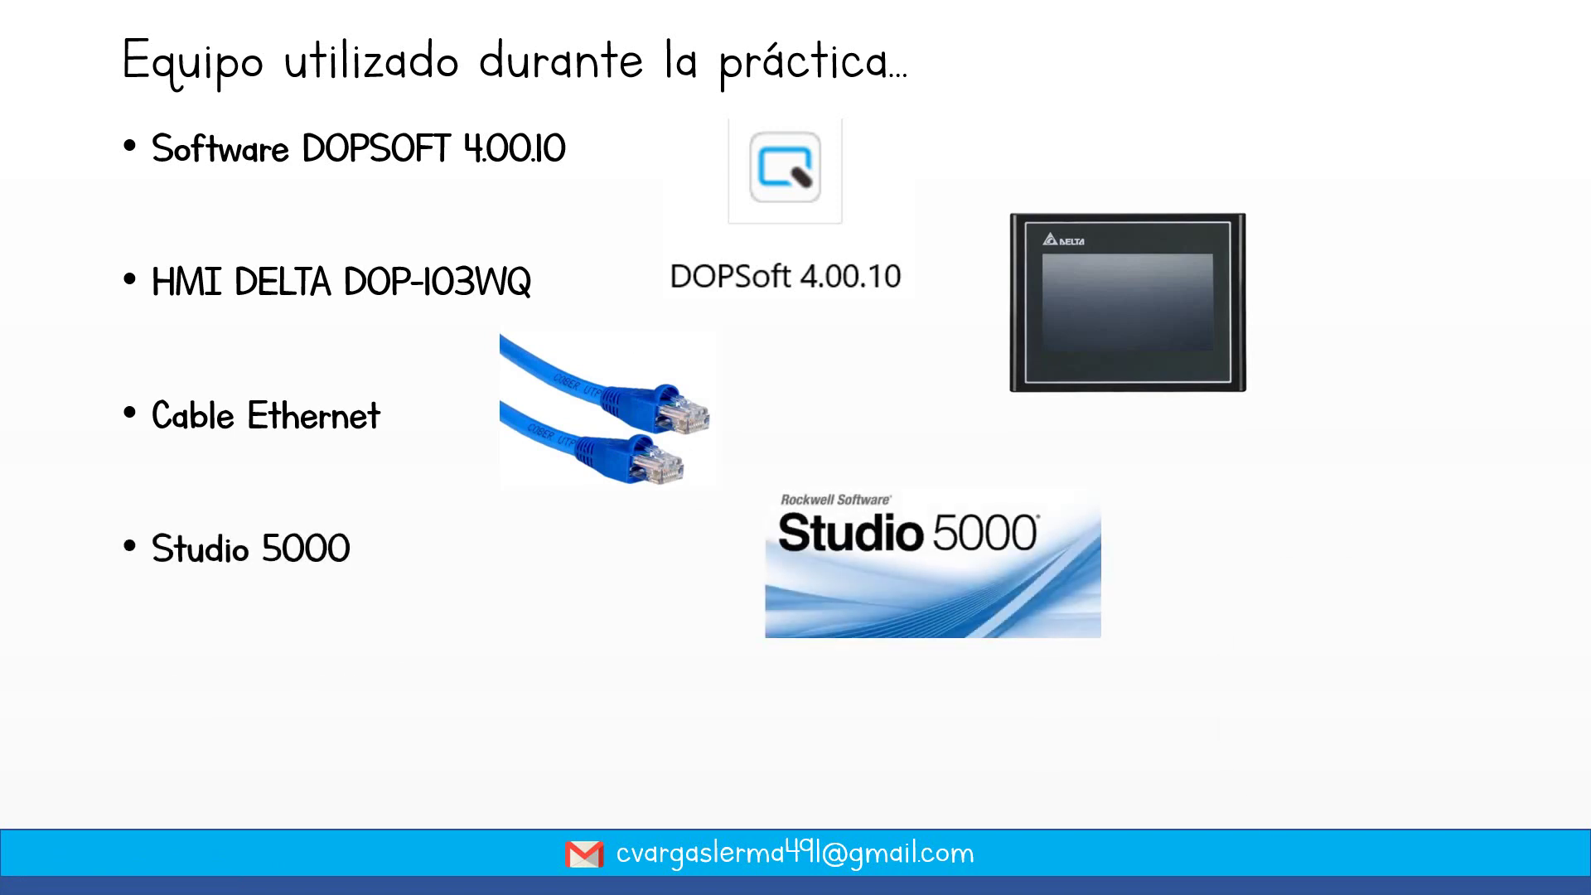
key("Right")
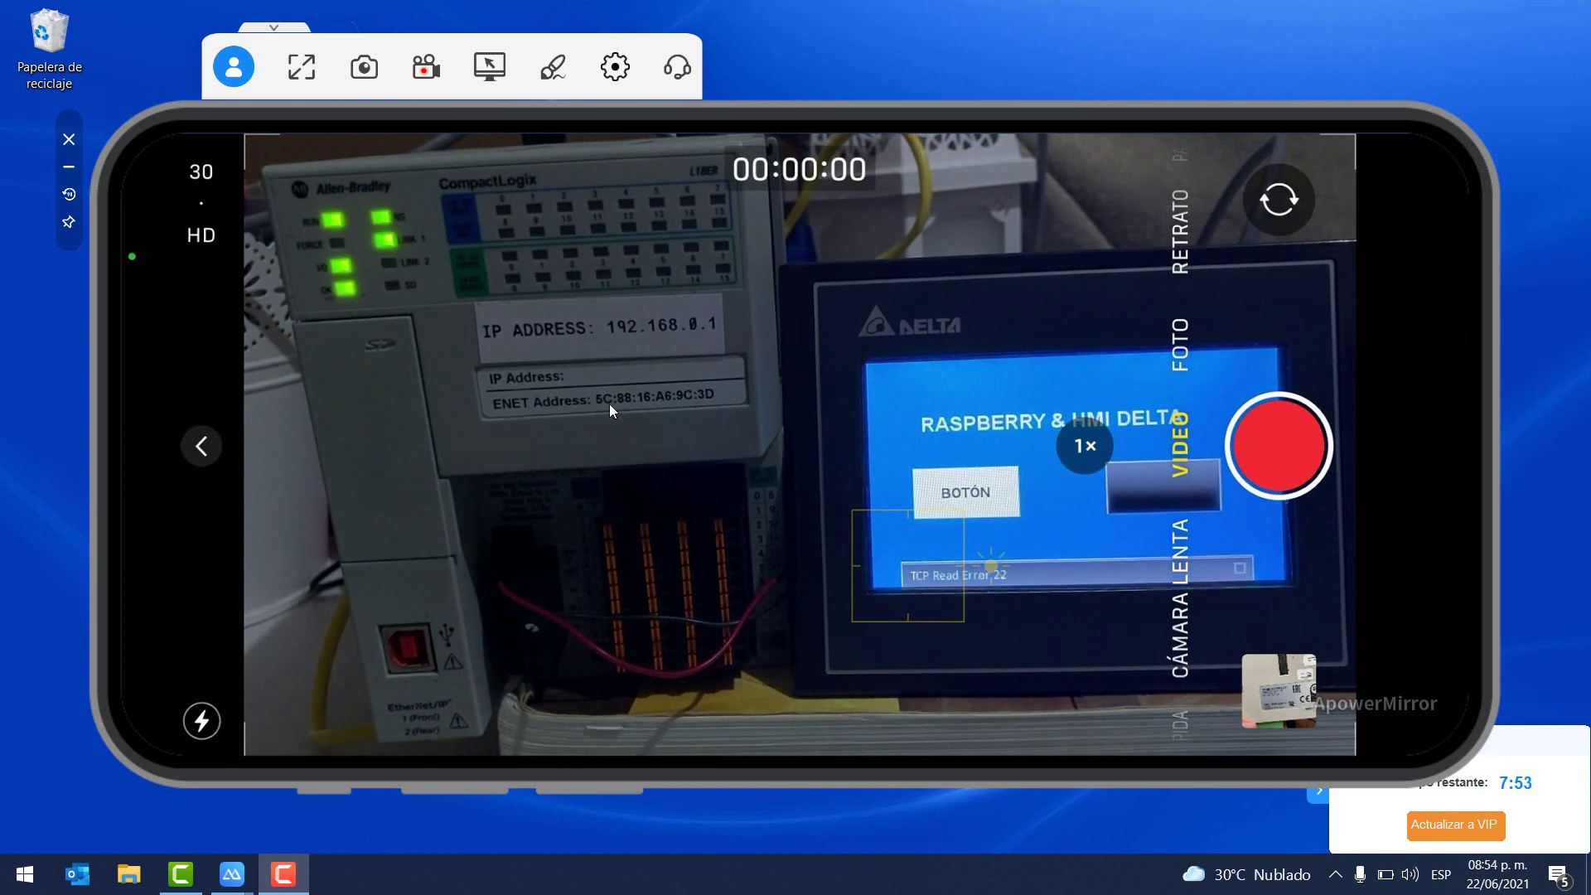
Launch Studio 5000 and start a new project
left_click(18, 883)
type("STU")
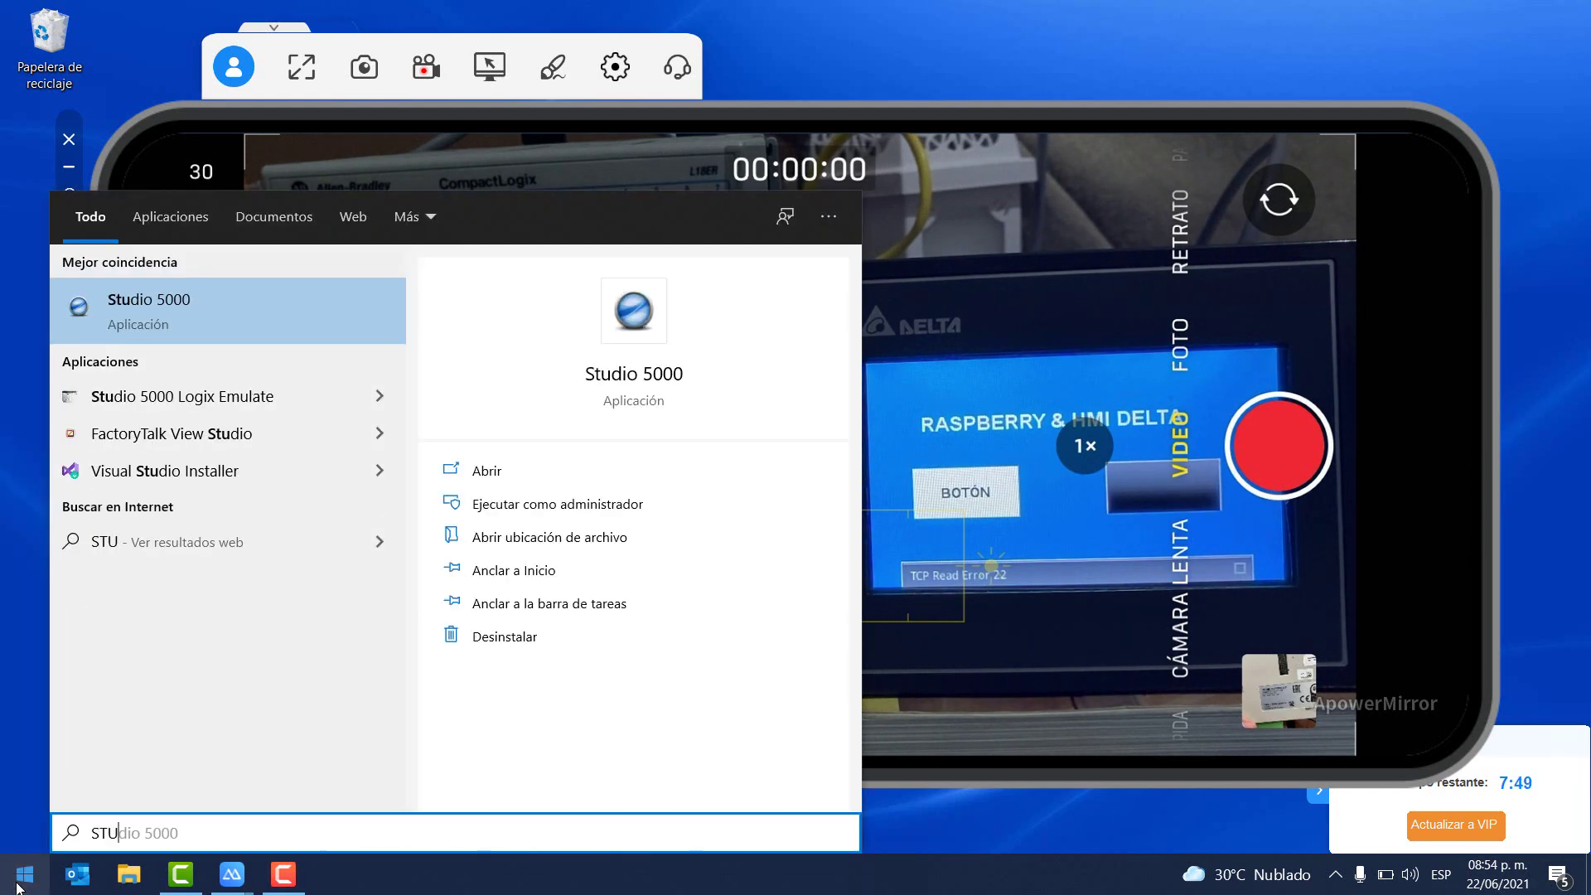
key("Return")
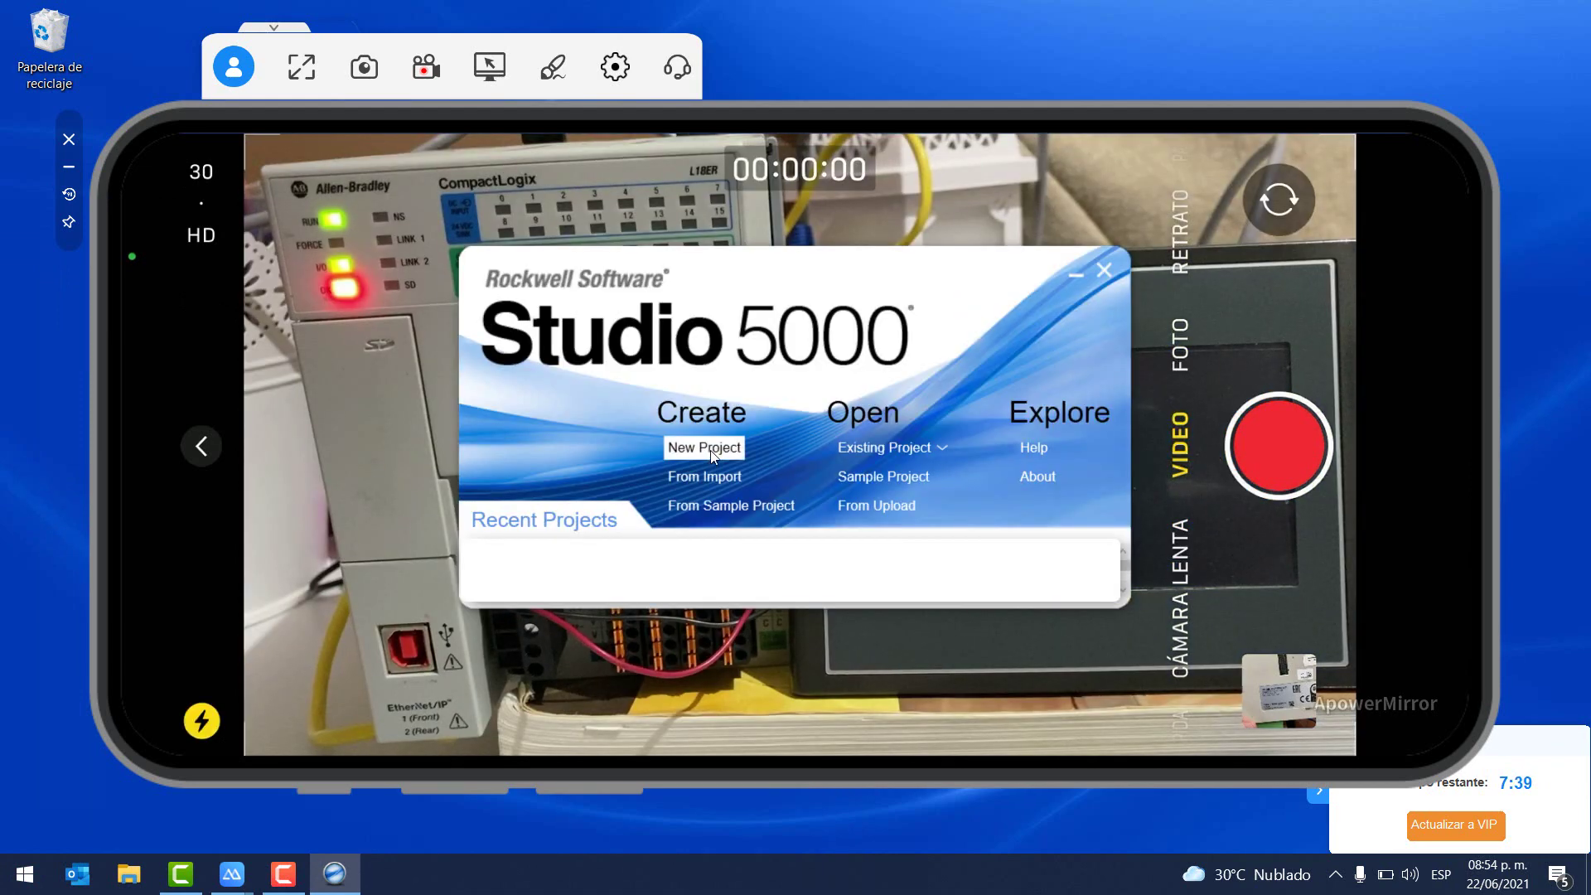
left_click(712, 451)
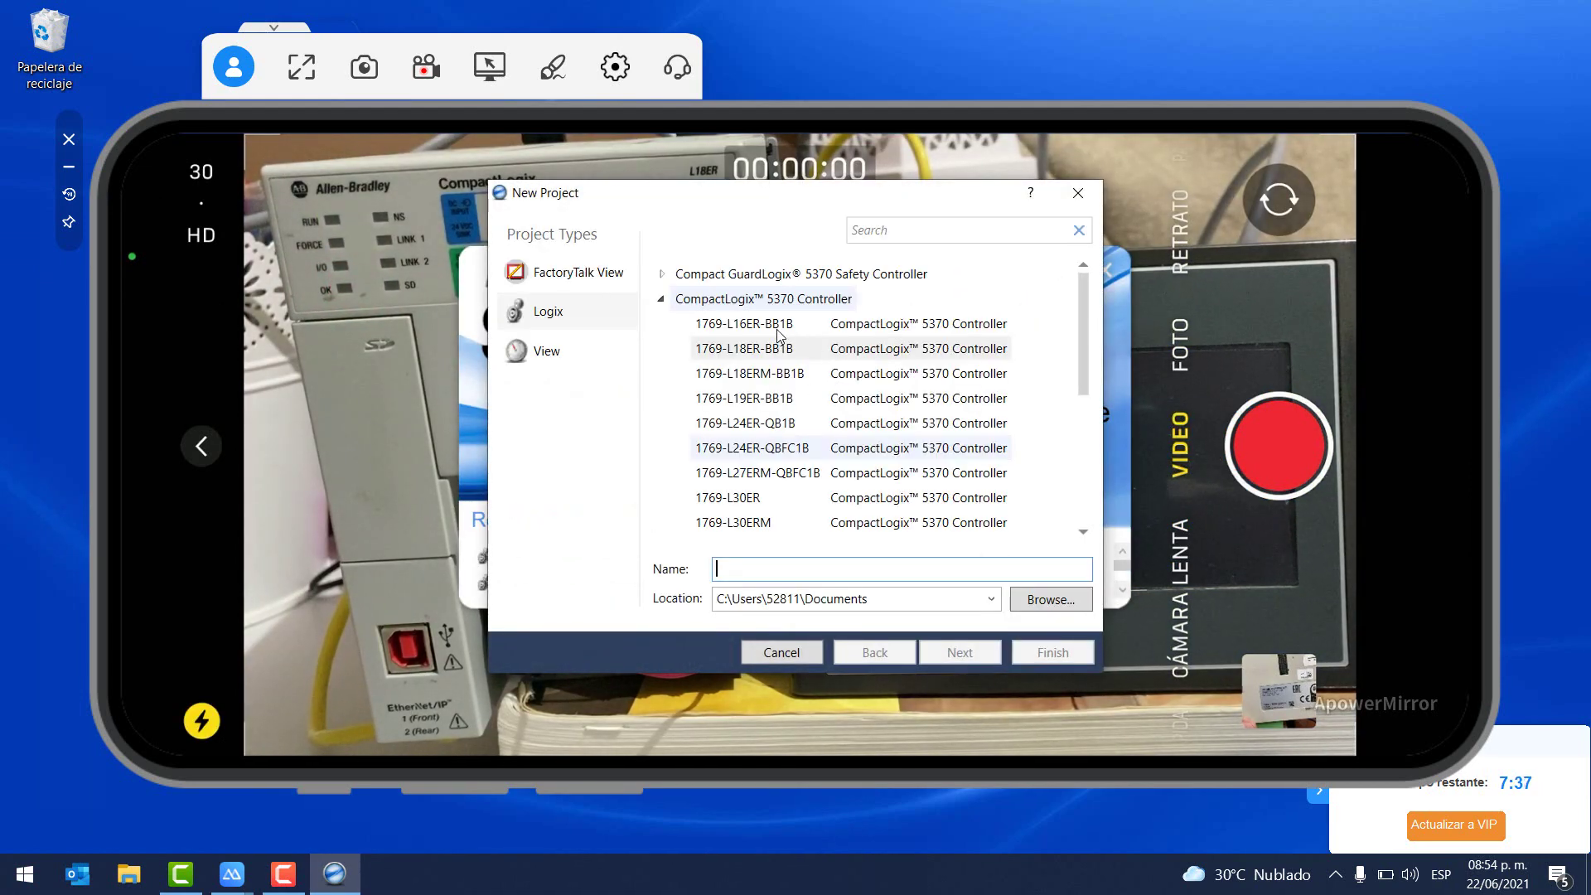
Choose the 1769-L18ER-BB1B CompactLogix 5370 controller for the Logix project and name the project YOUTUBE
left_click(771, 358)
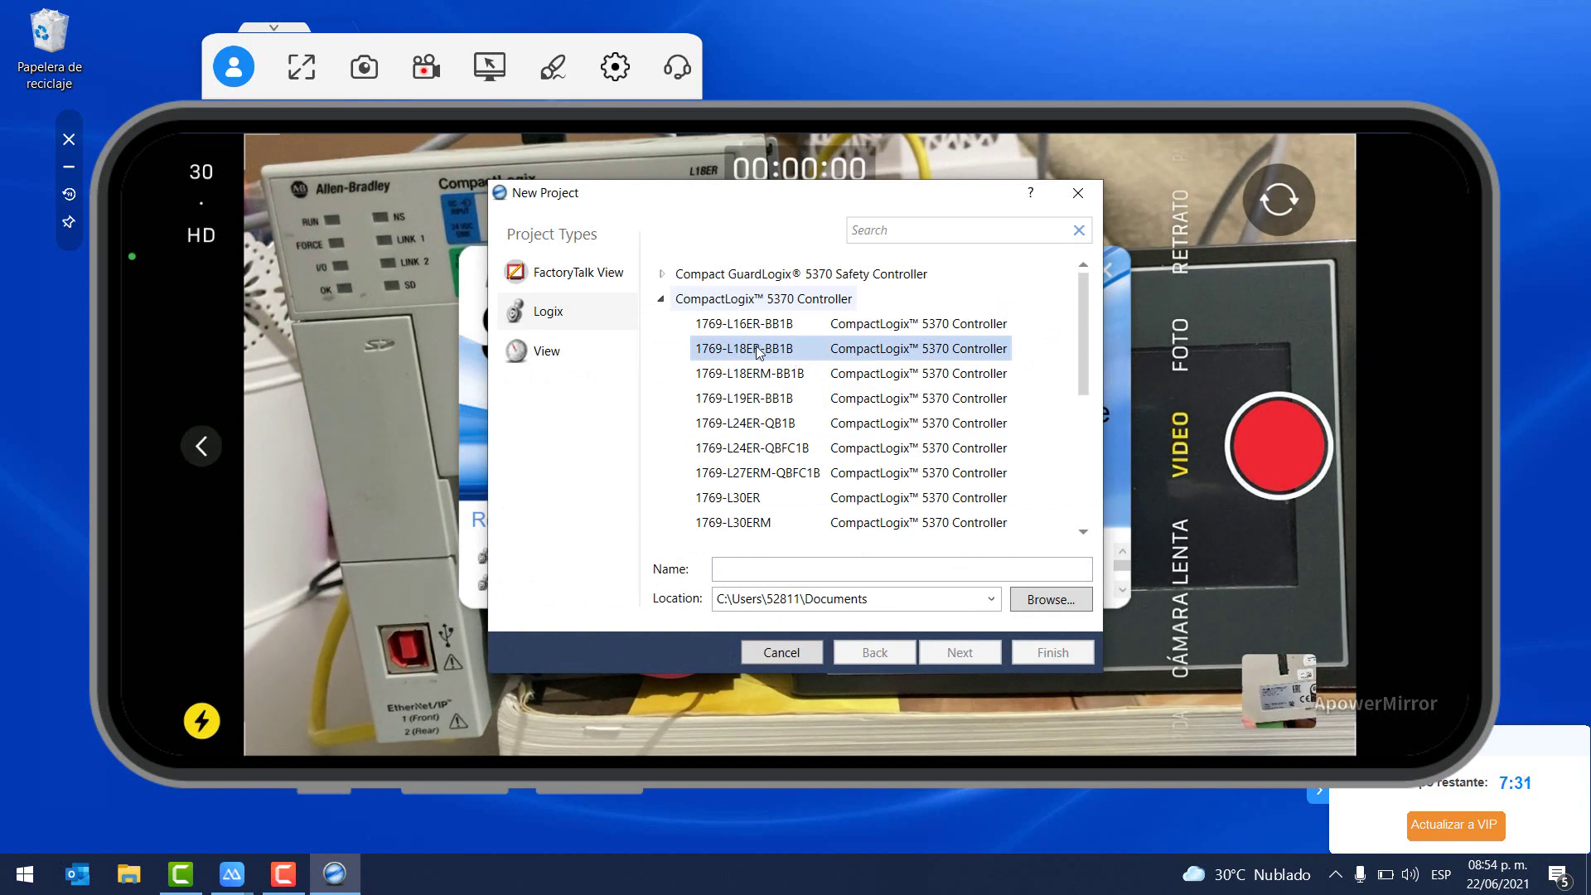
left_click(796, 567)
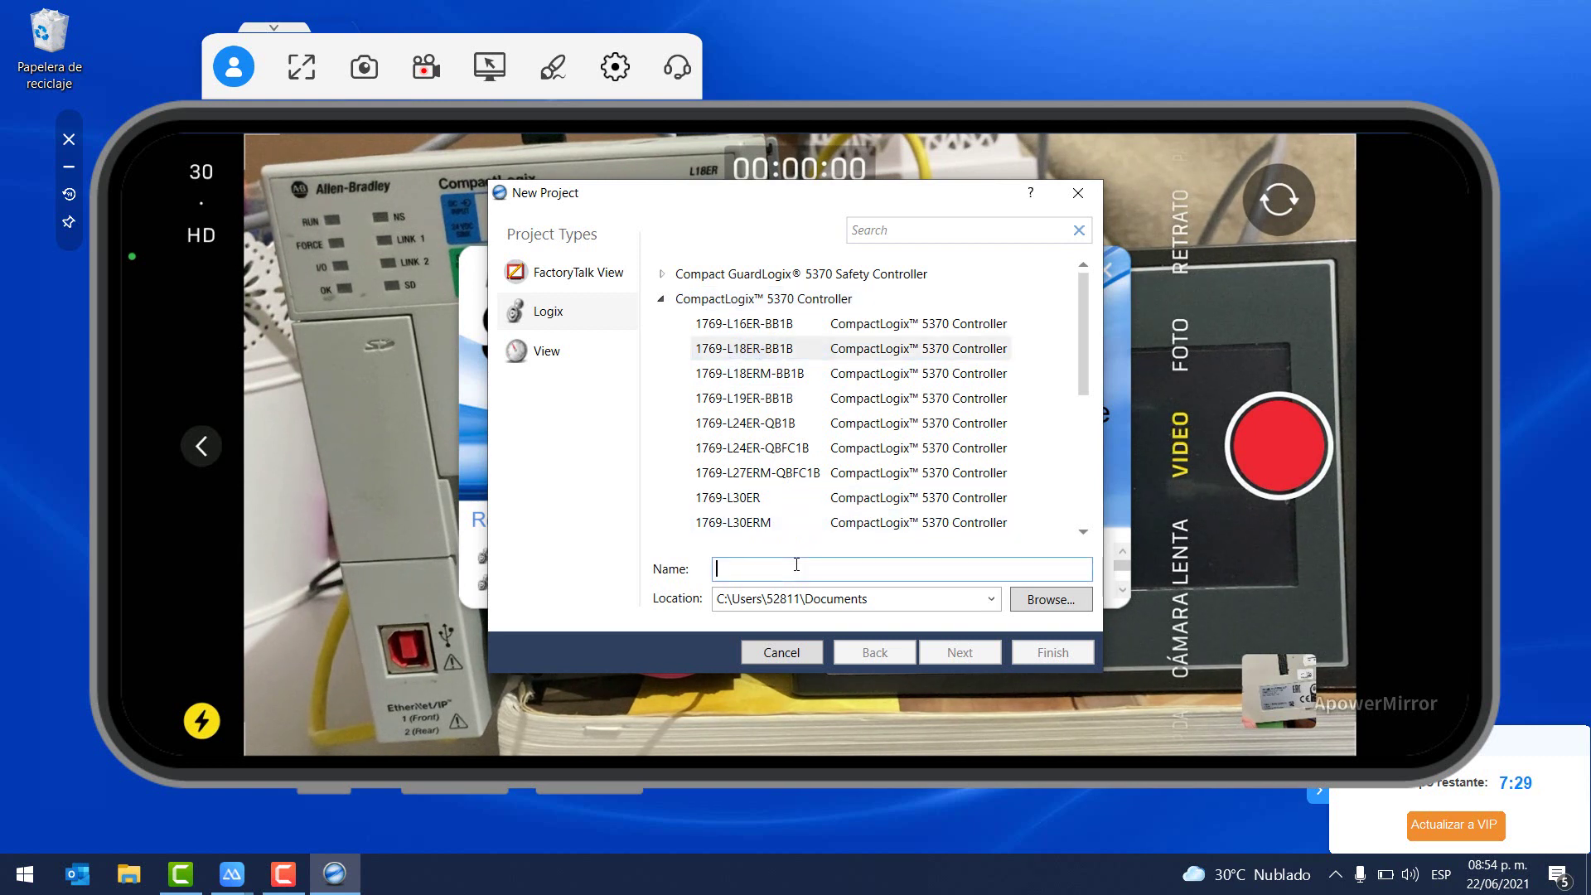
type("YOUTUBE")
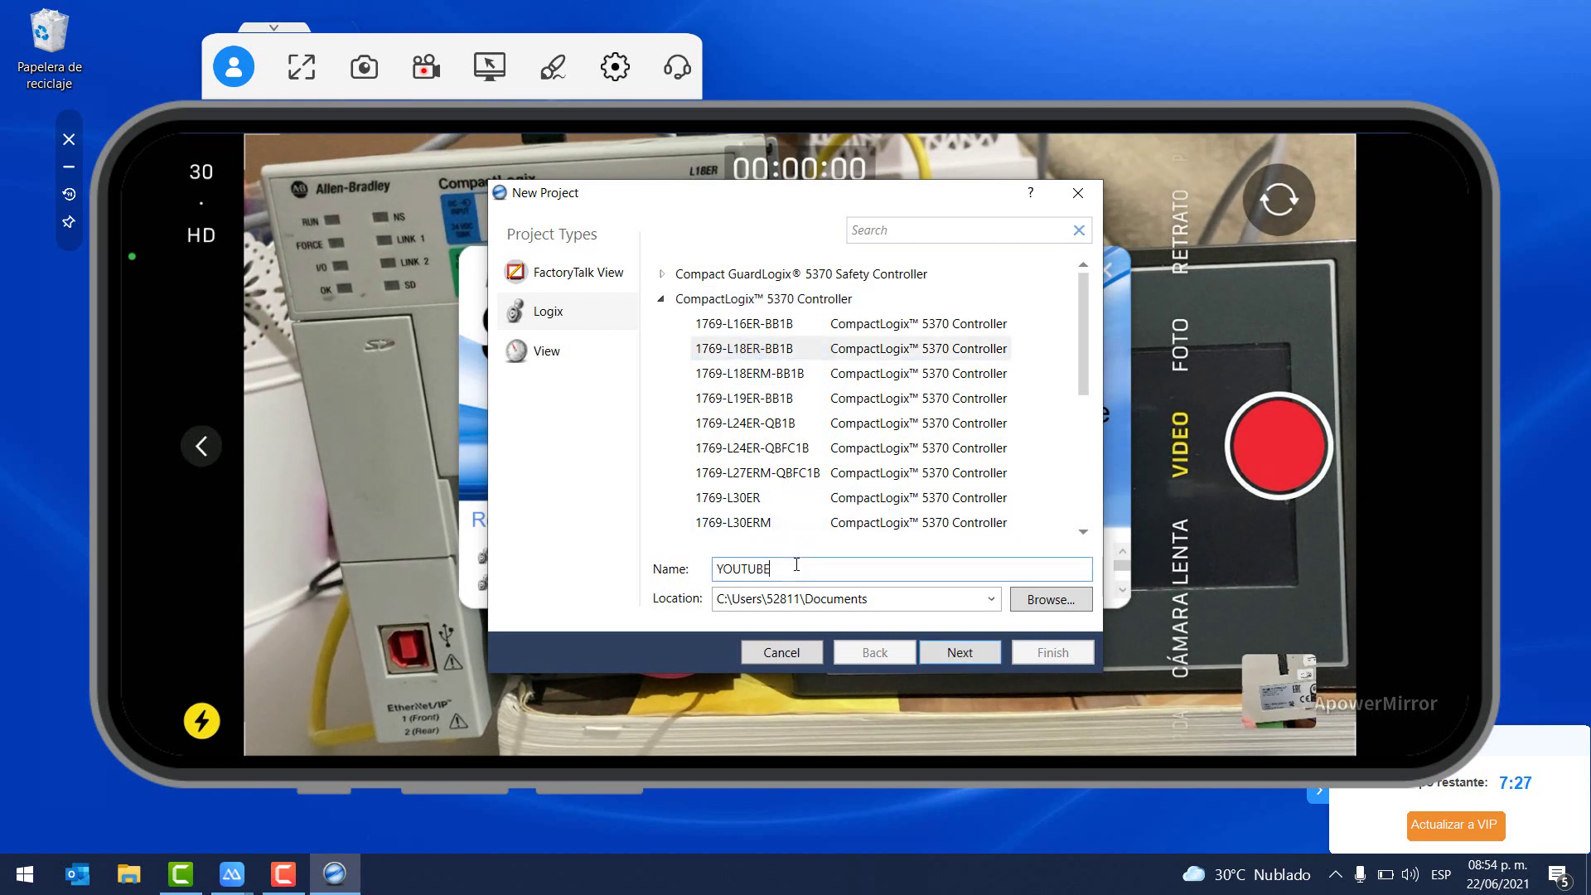
Set the project location to a new folder named YOUTUBE on the desktop
left_click(1050, 599)
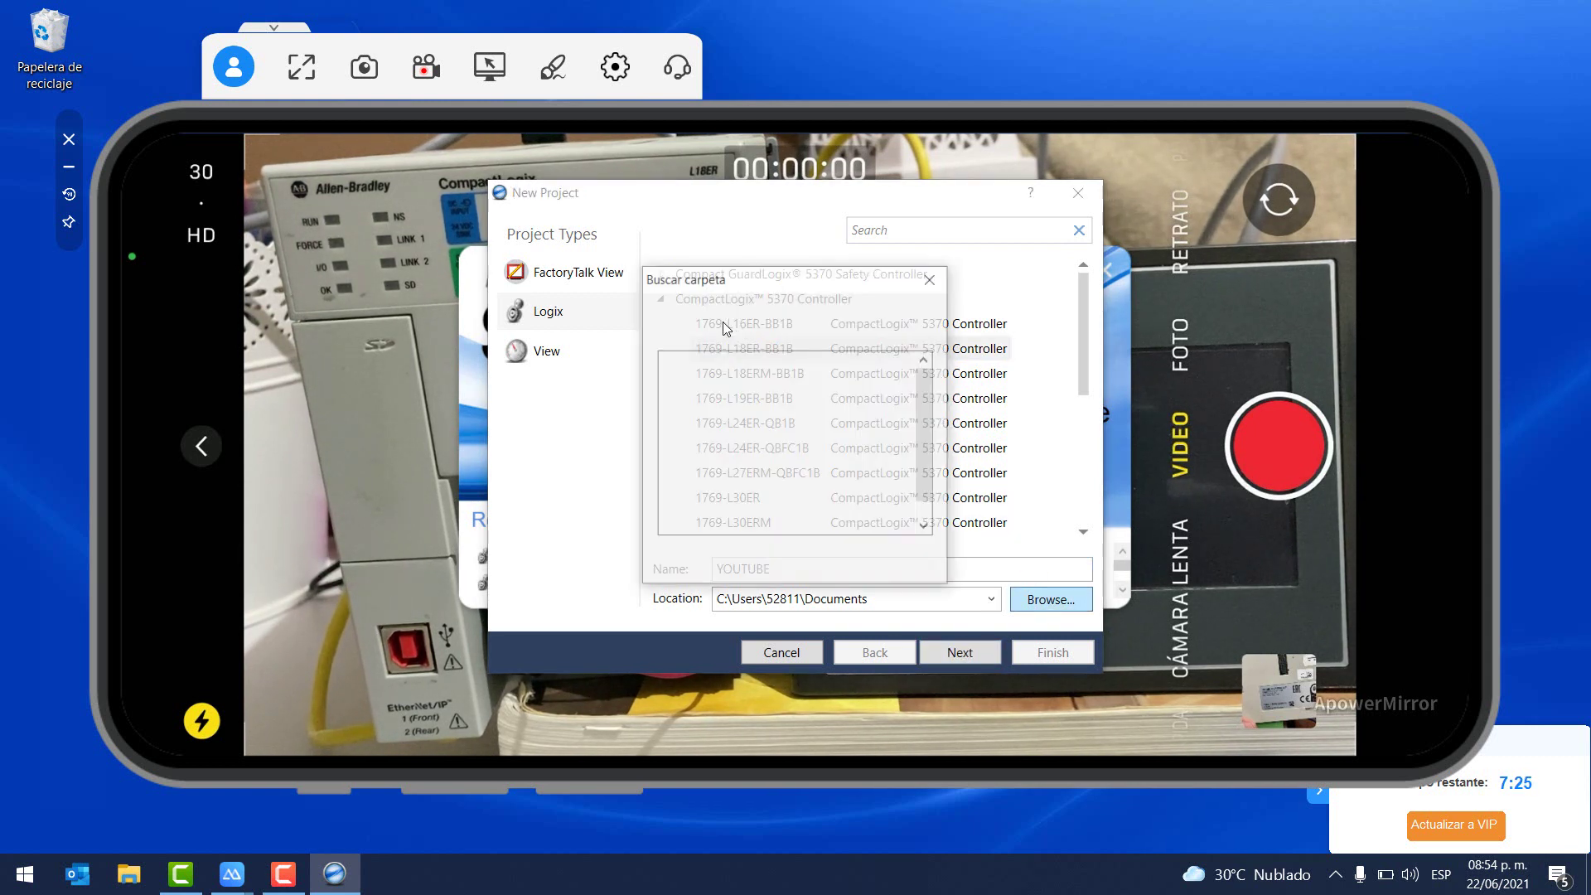
left_click(711, 360)
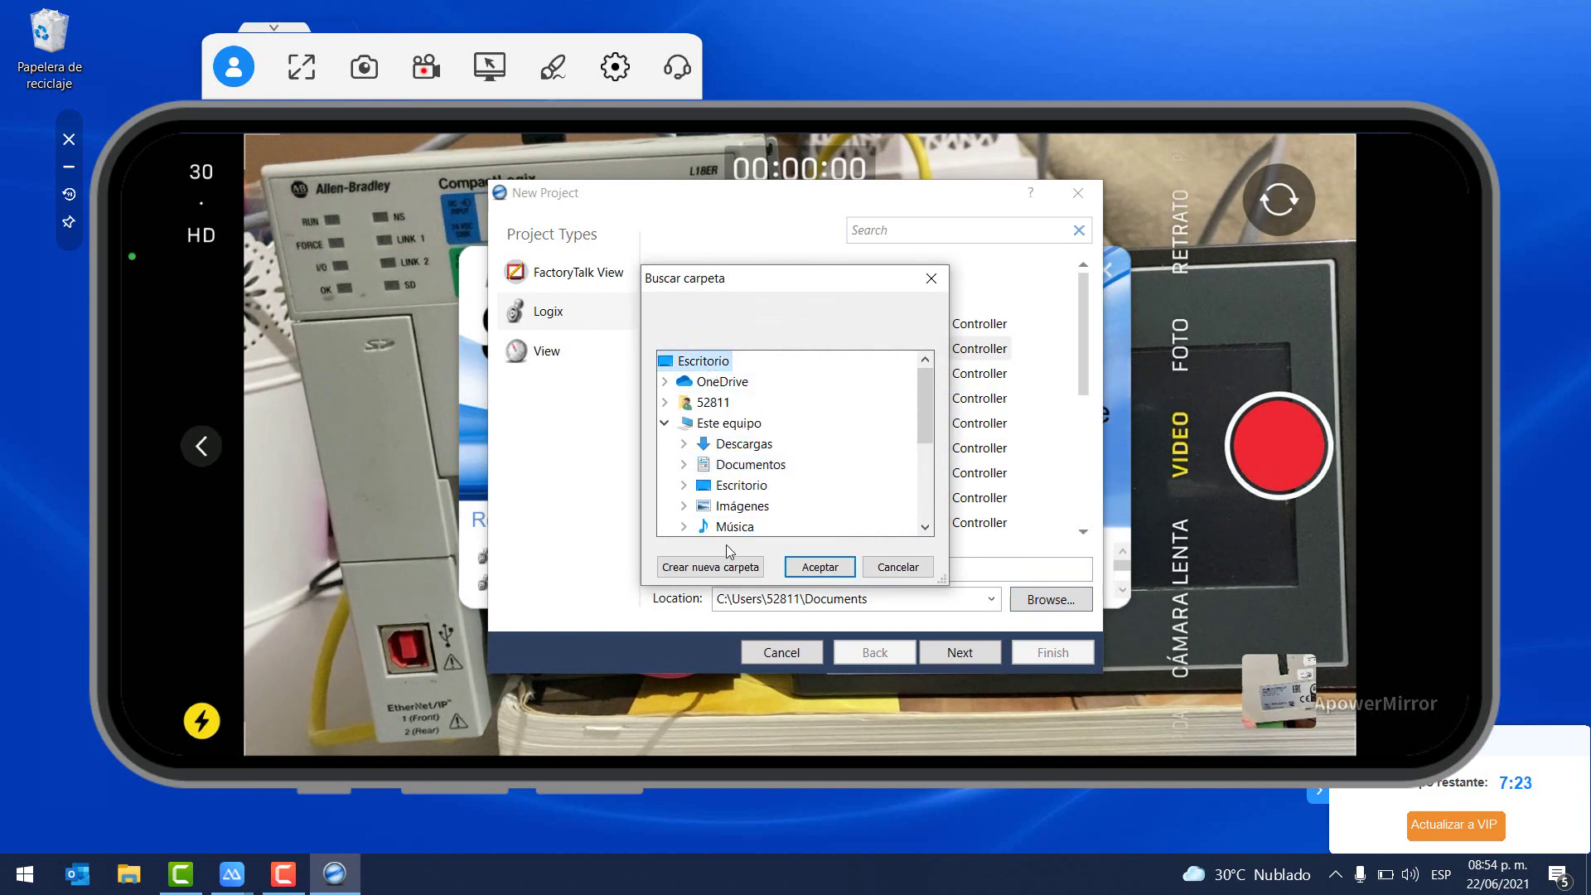
left_click(709, 568)
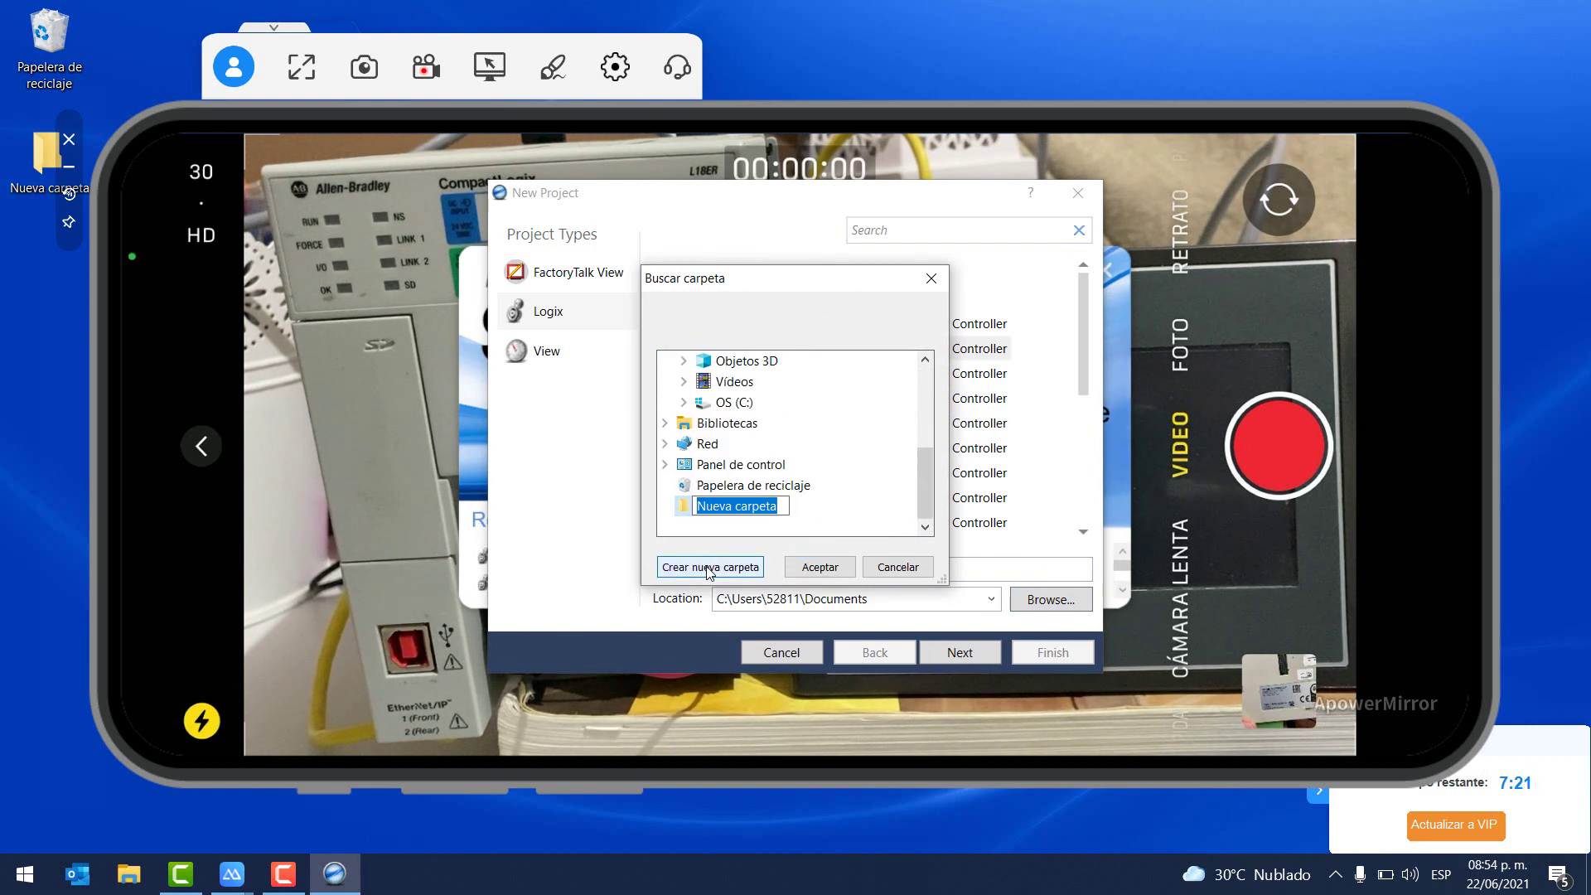
type("YOUTUBE")
key("Return")
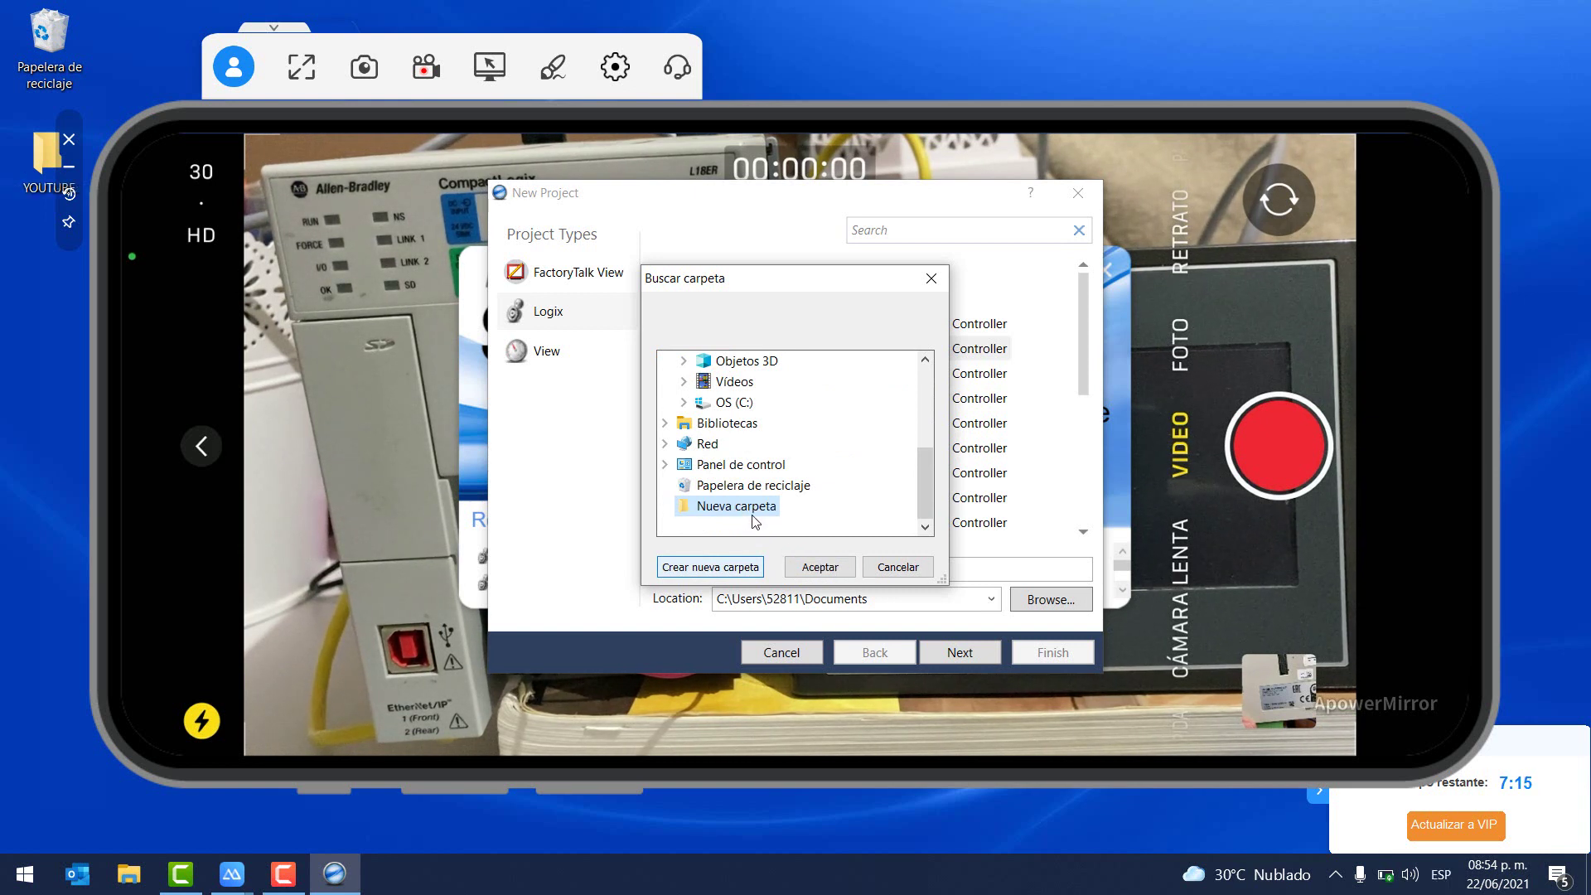
left_click(819, 567)
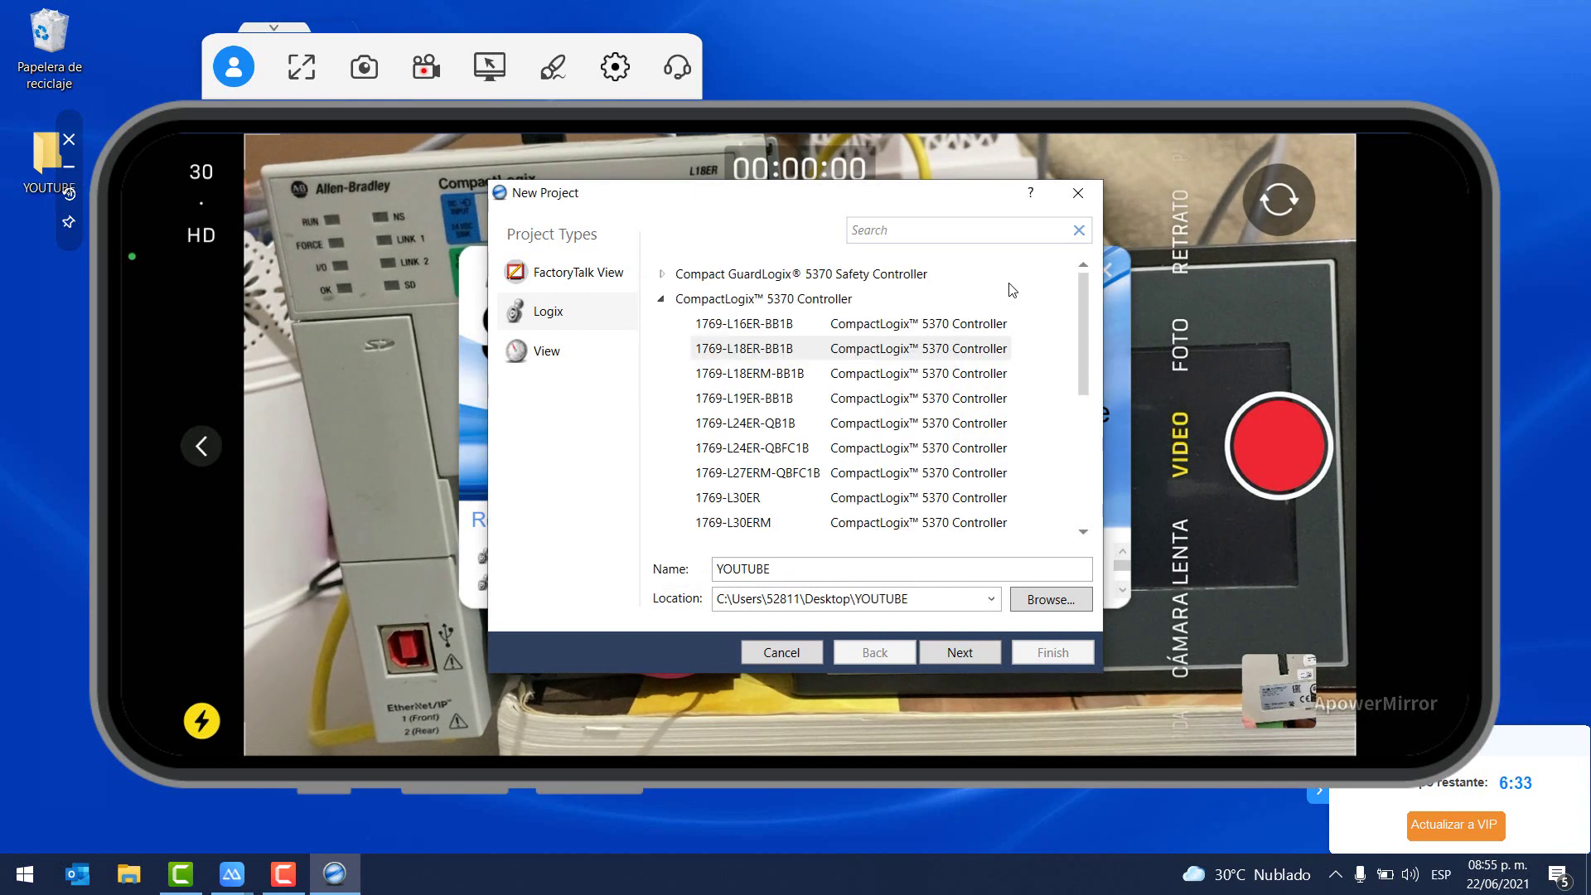
Set the controller revision to 30 and Expansion I/O to 0 Modules, and finish creating the project
left_click(941, 652)
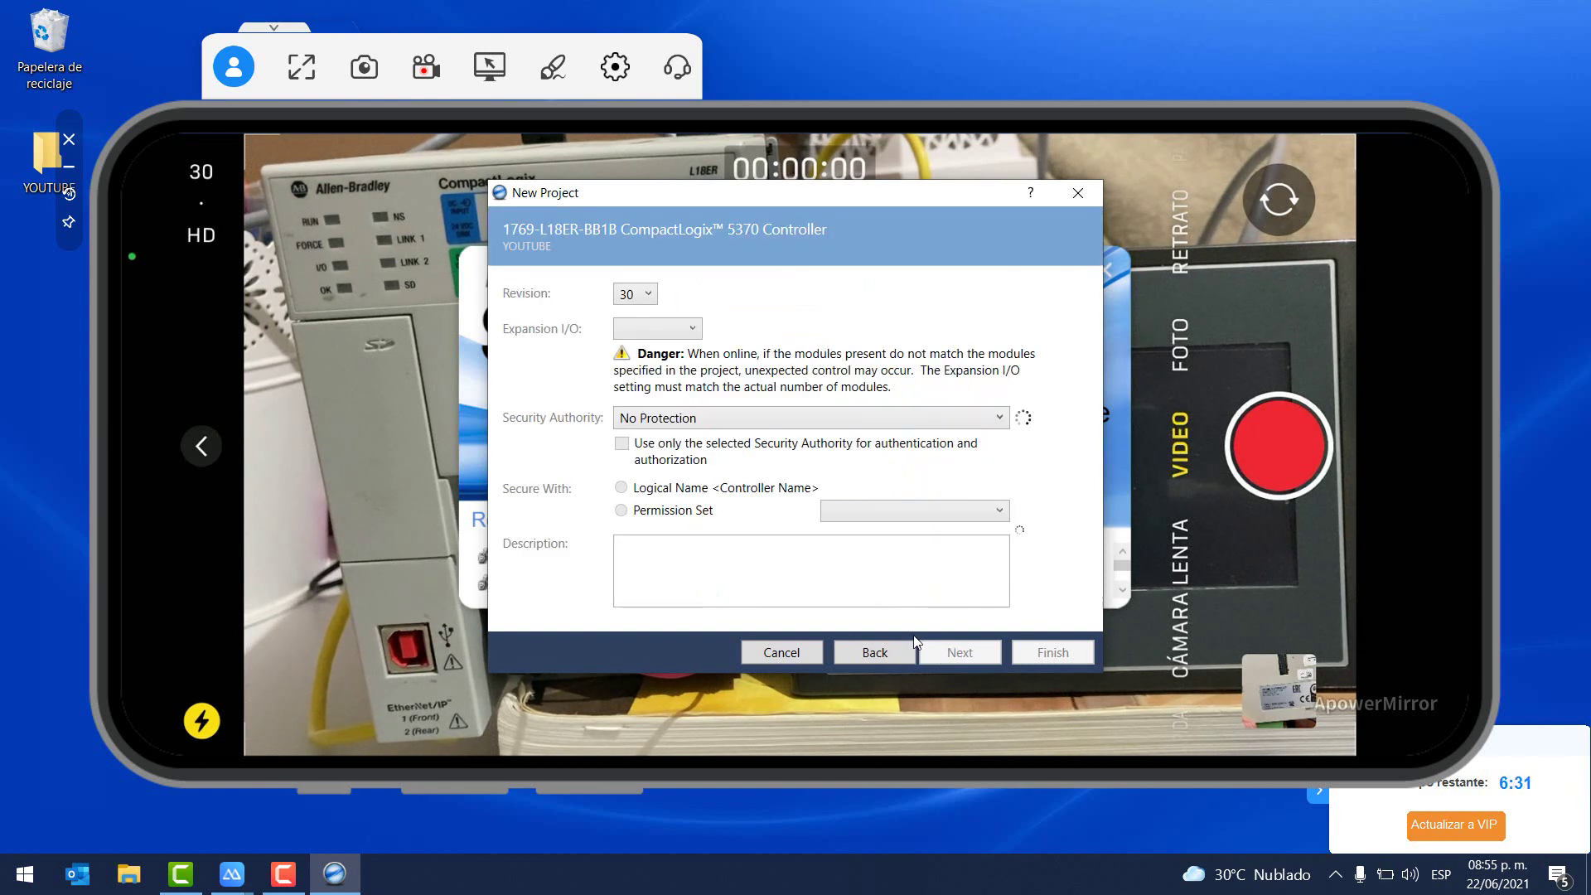
left_click(628, 299)
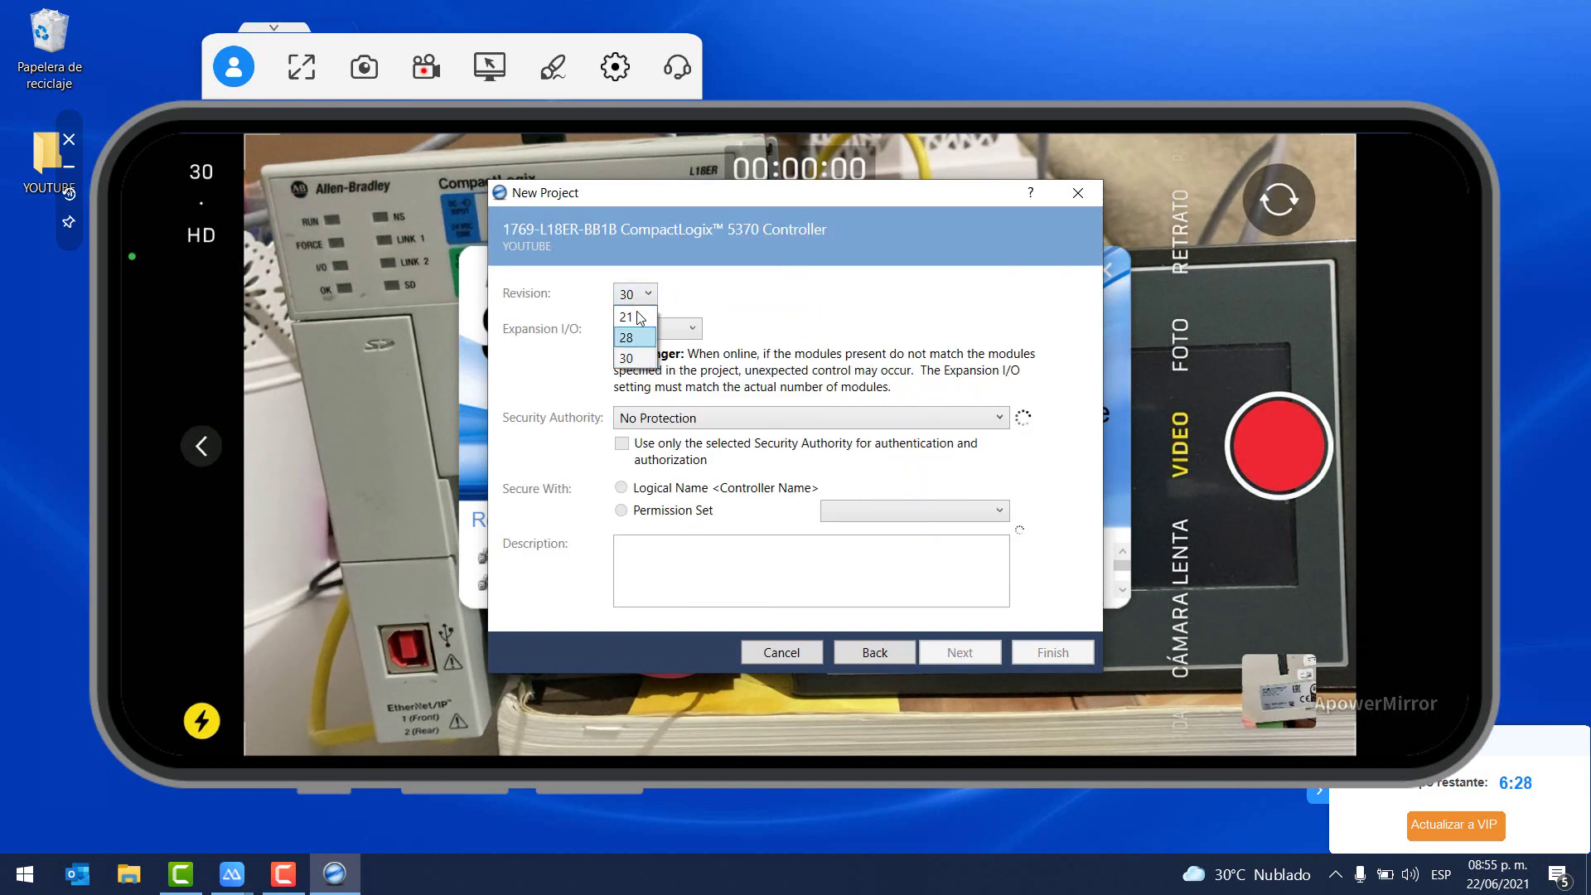
left_click(639, 363)
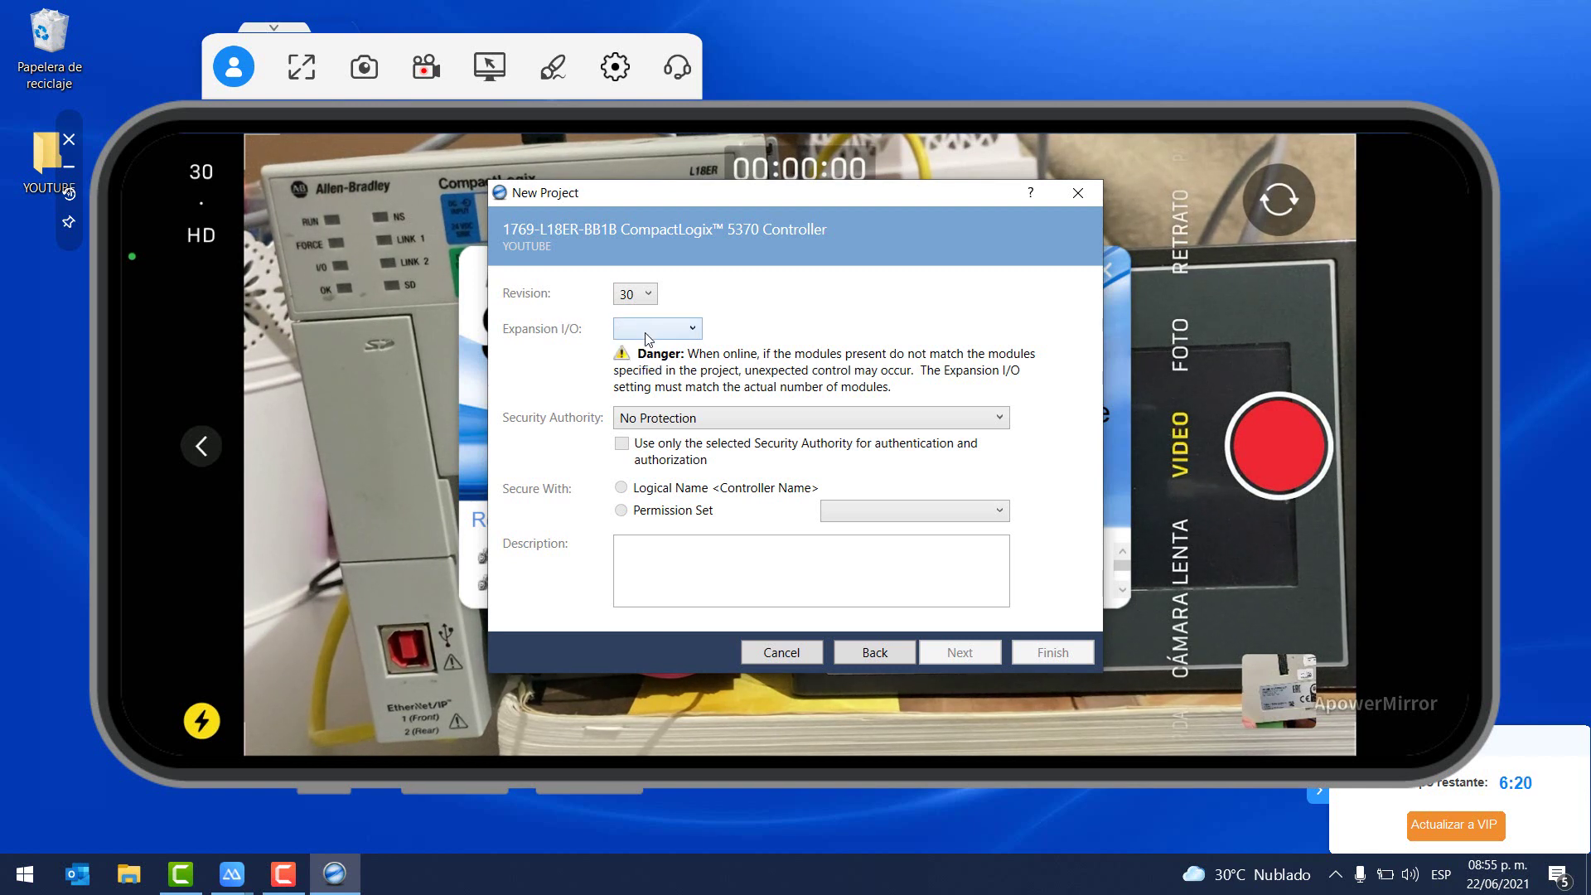
left_click(651, 342)
left_click(651, 348)
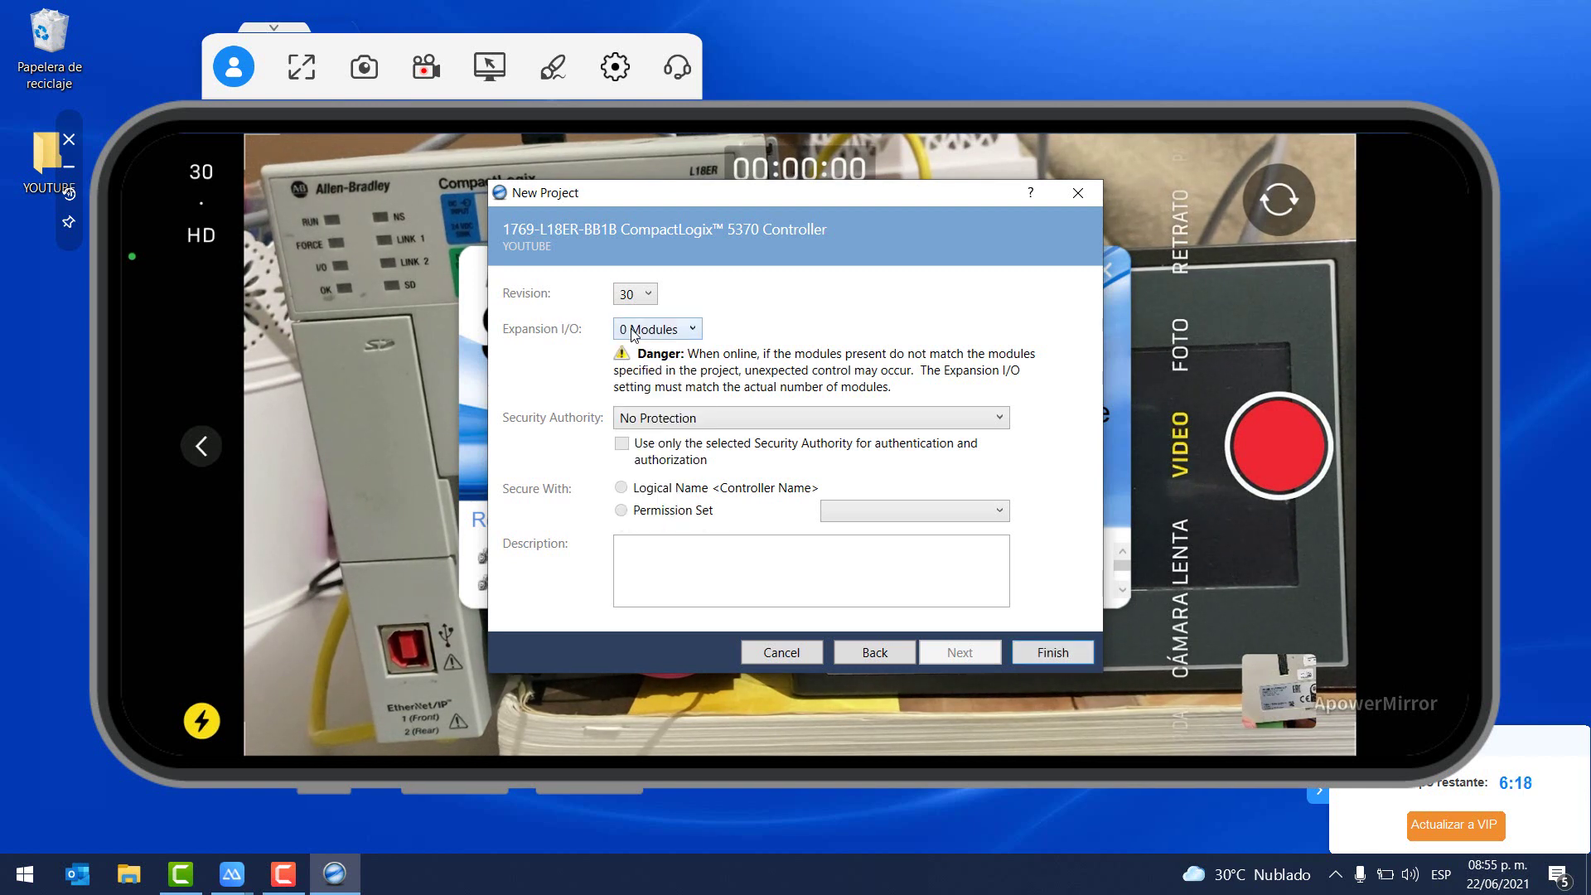
left_click(1048, 652)
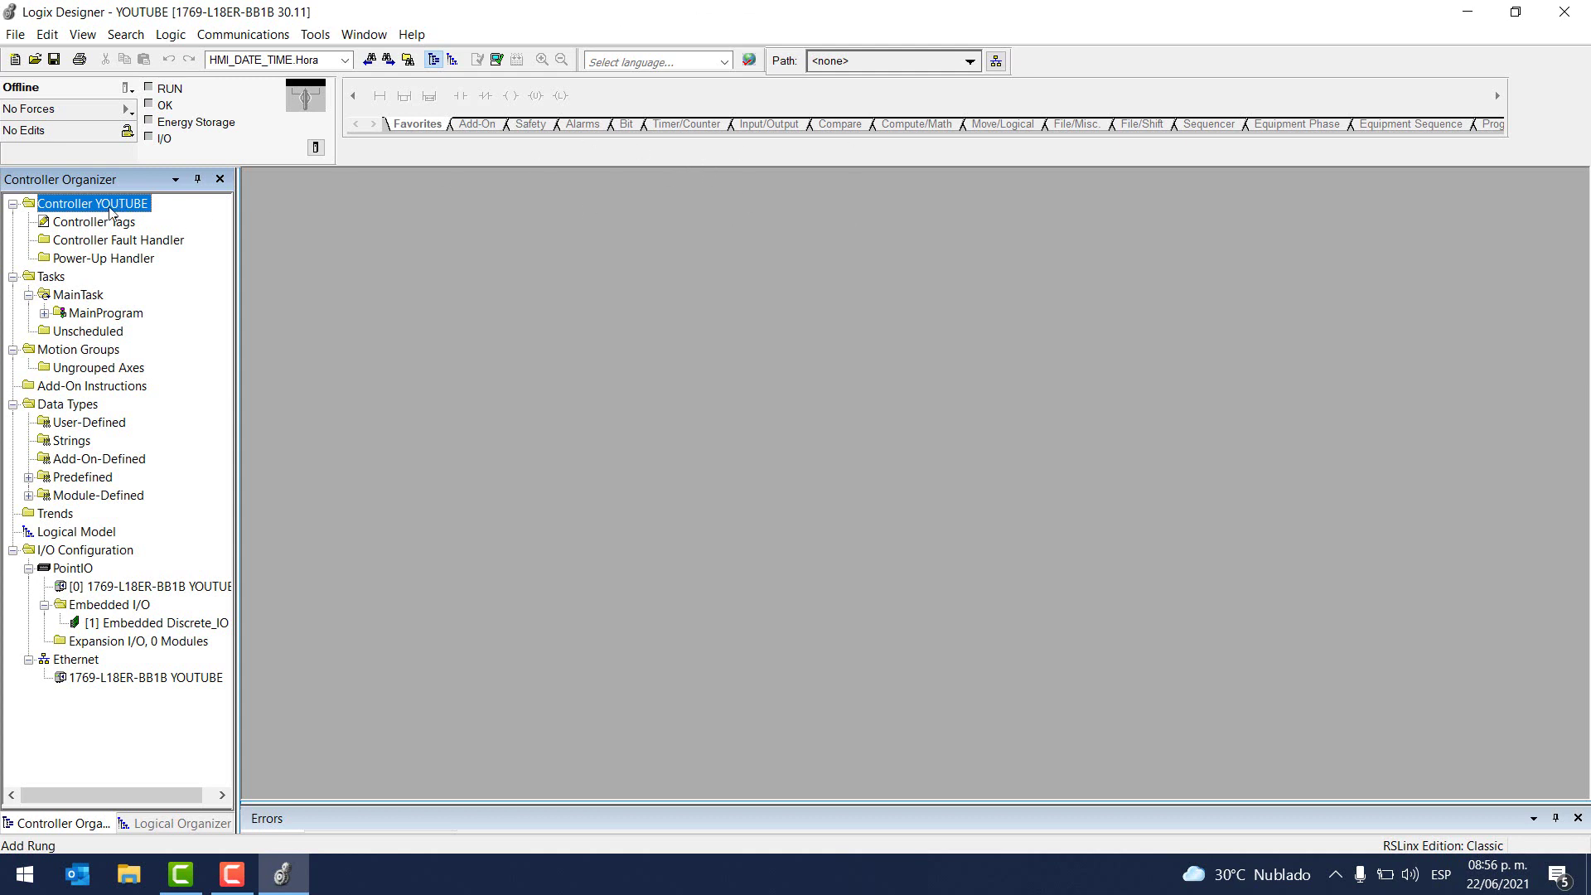
Open the MainRoutine of MainProgram and add an Examine On contact and an Output Energize coil to rung 0
left_click(45, 313)
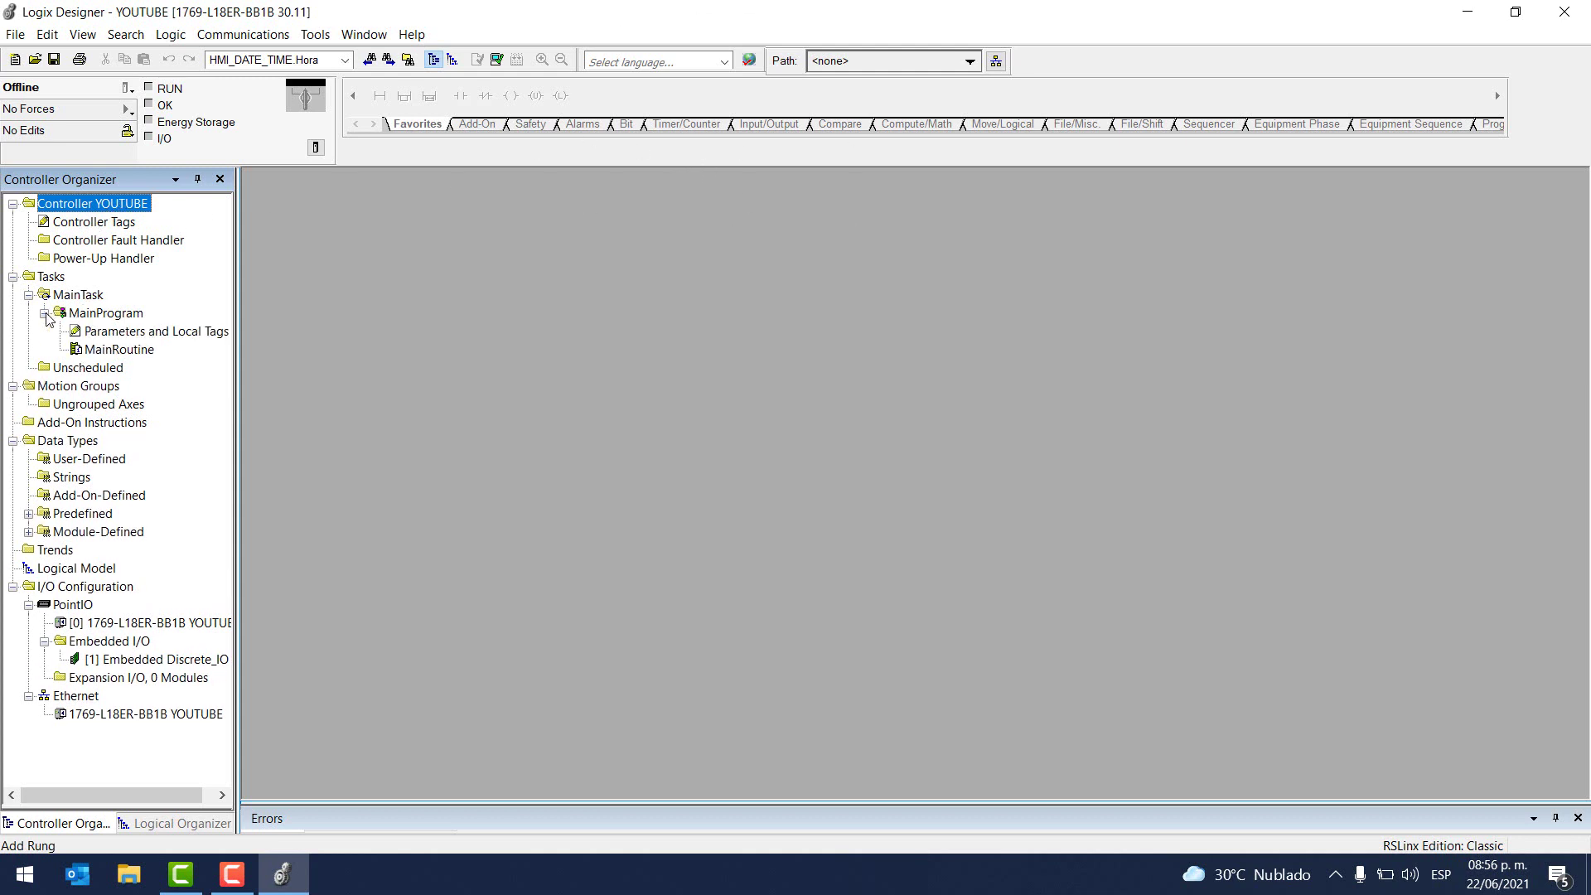
double_click(99, 351)
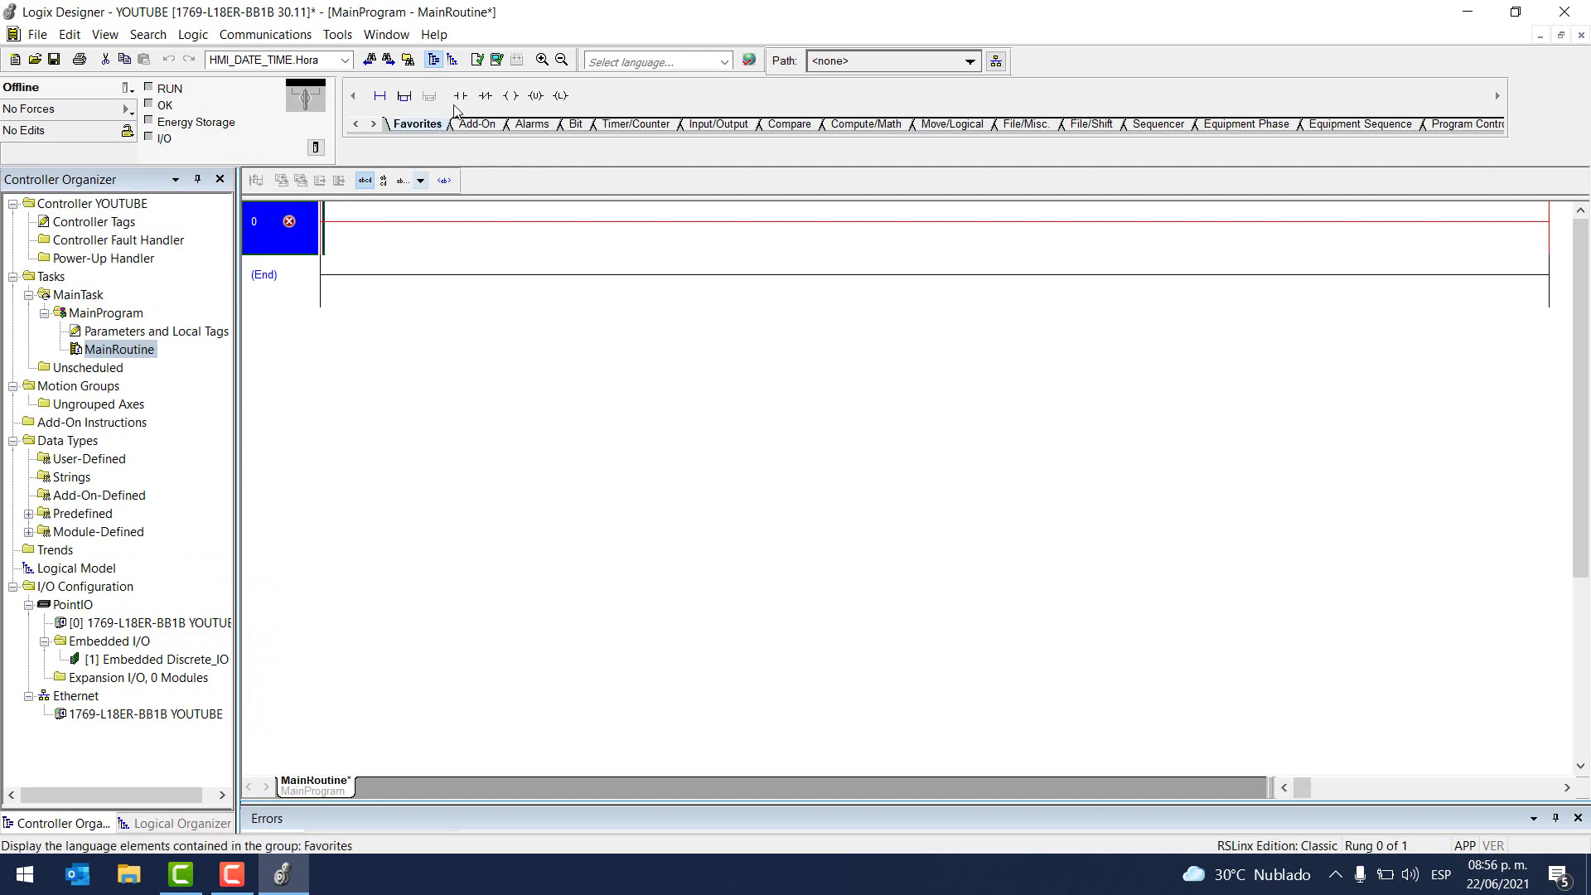
left_click(462, 96)
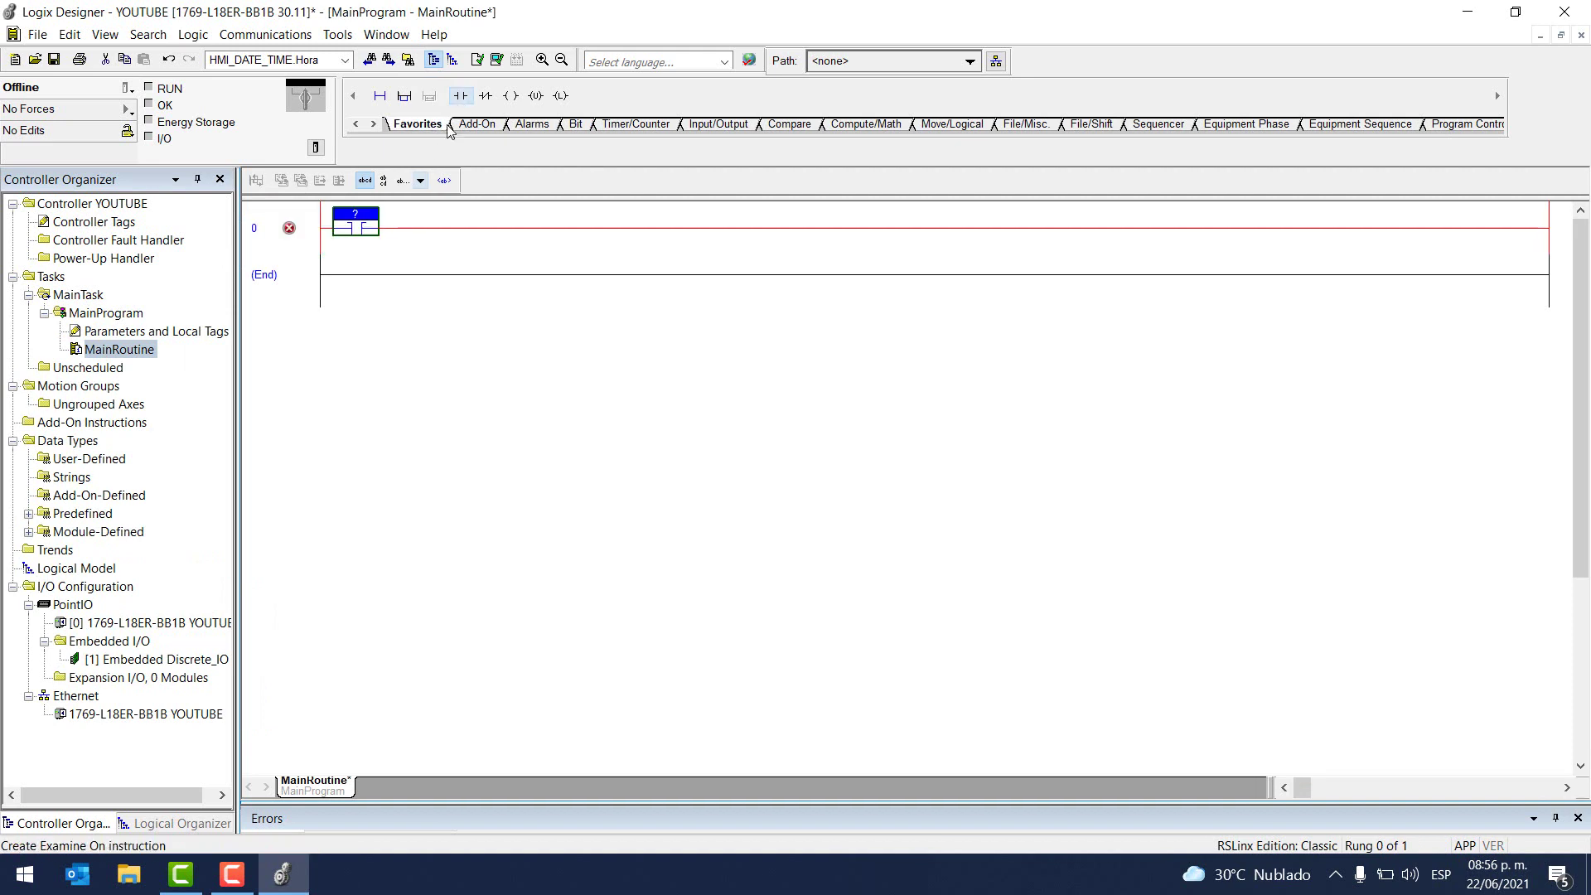
left_click(514, 96)
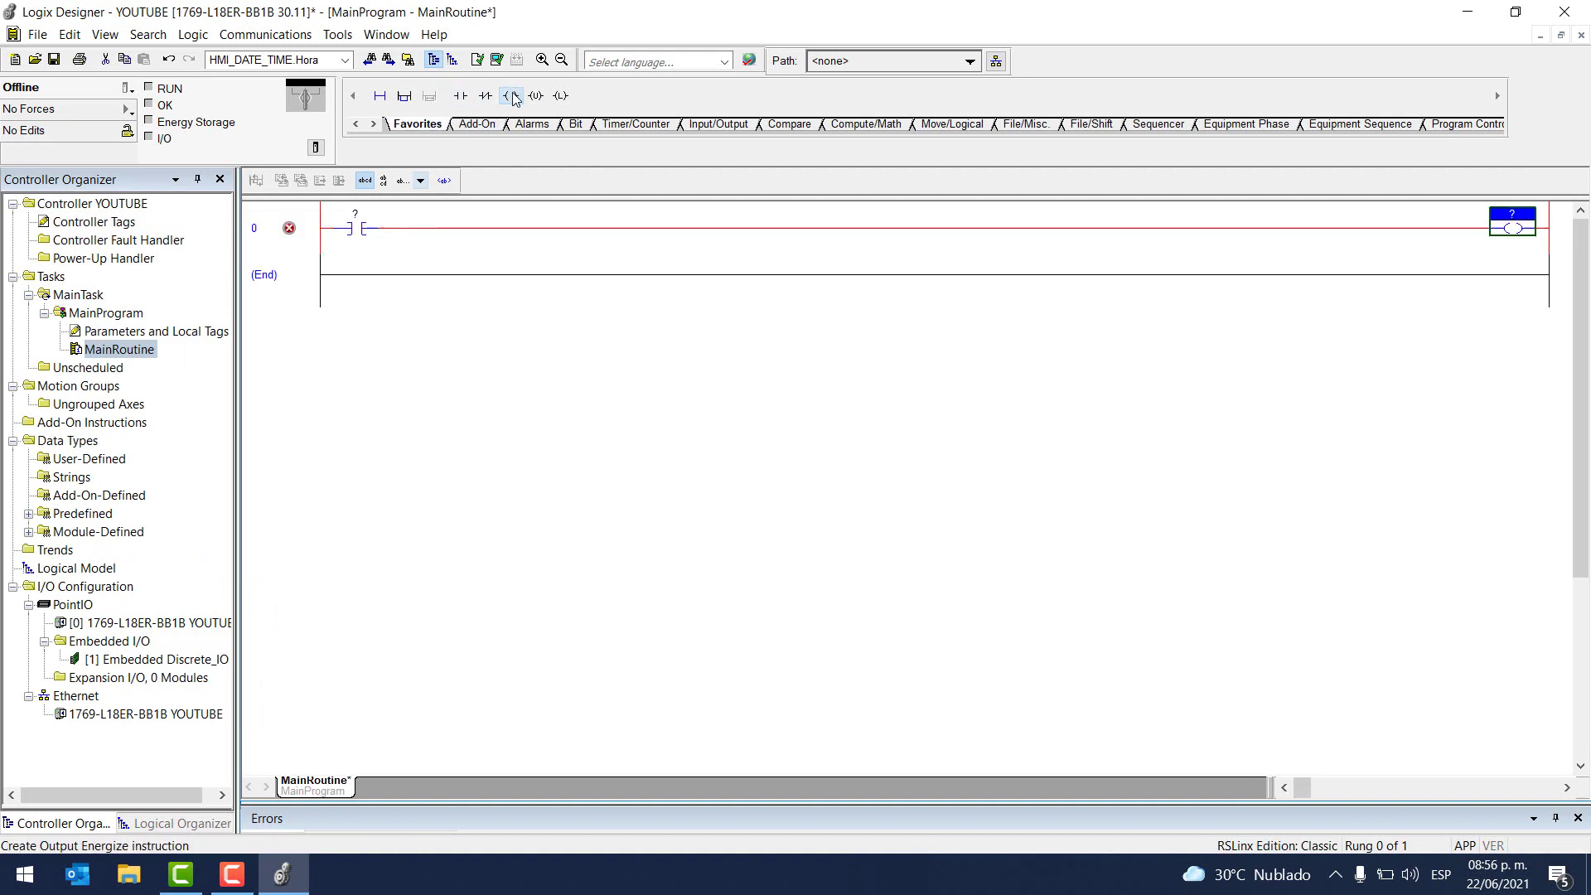
Duplicate rung 0 directly below itself as rung 1
left_click(299, 225)
key("ctrl+c")
key("ctrl+v")
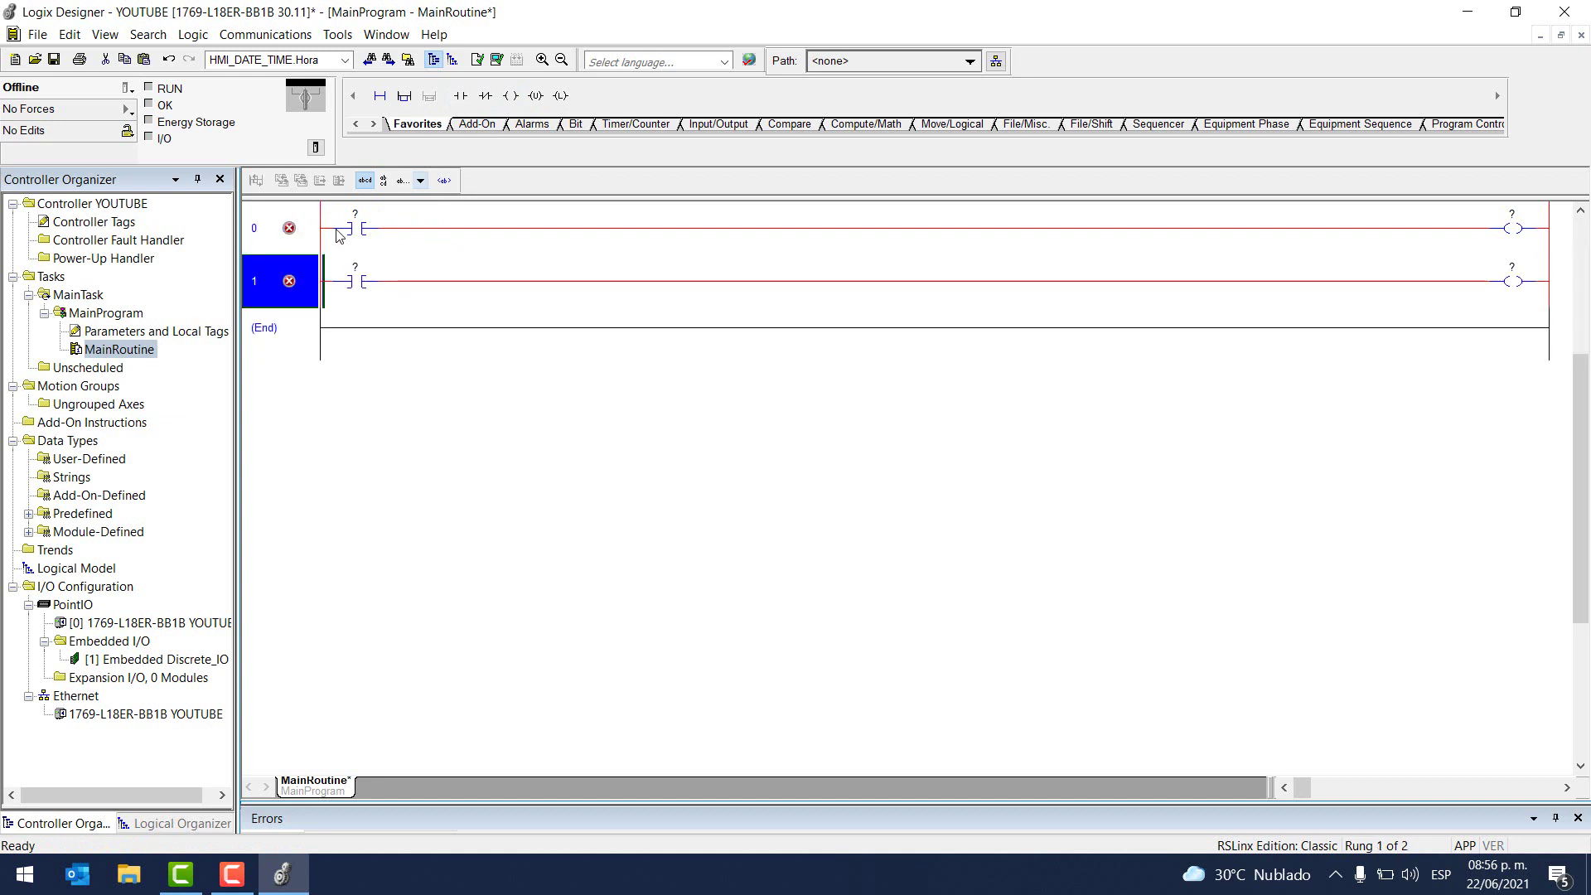
Assign the operand HMI_Boton to the contact on rung 0
left_click(355, 221)
double_click(355, 217)
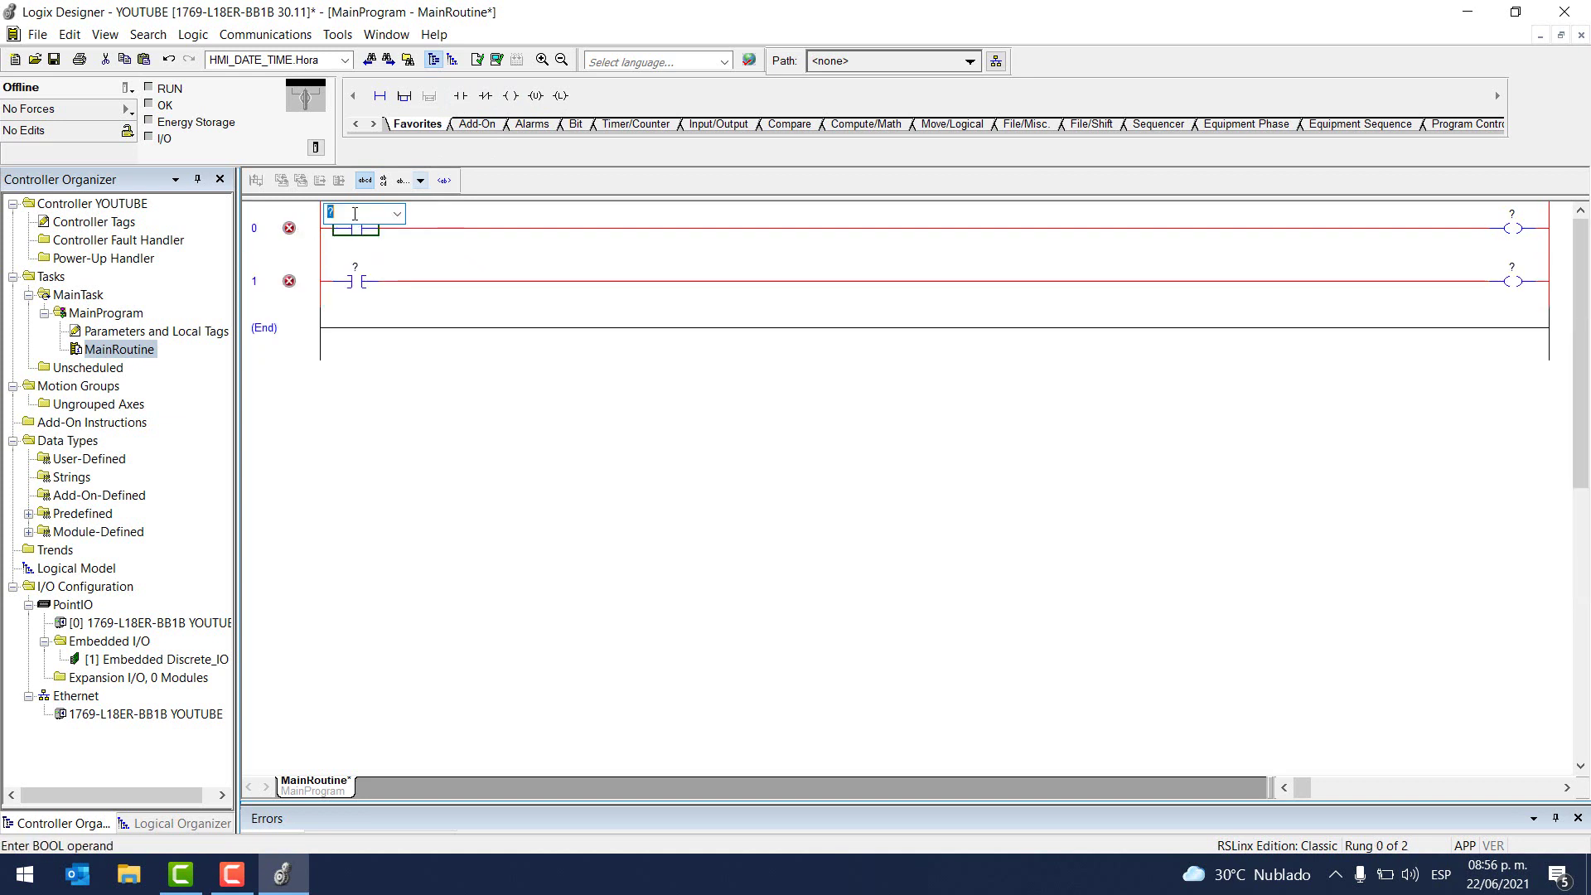
type("HMI_")
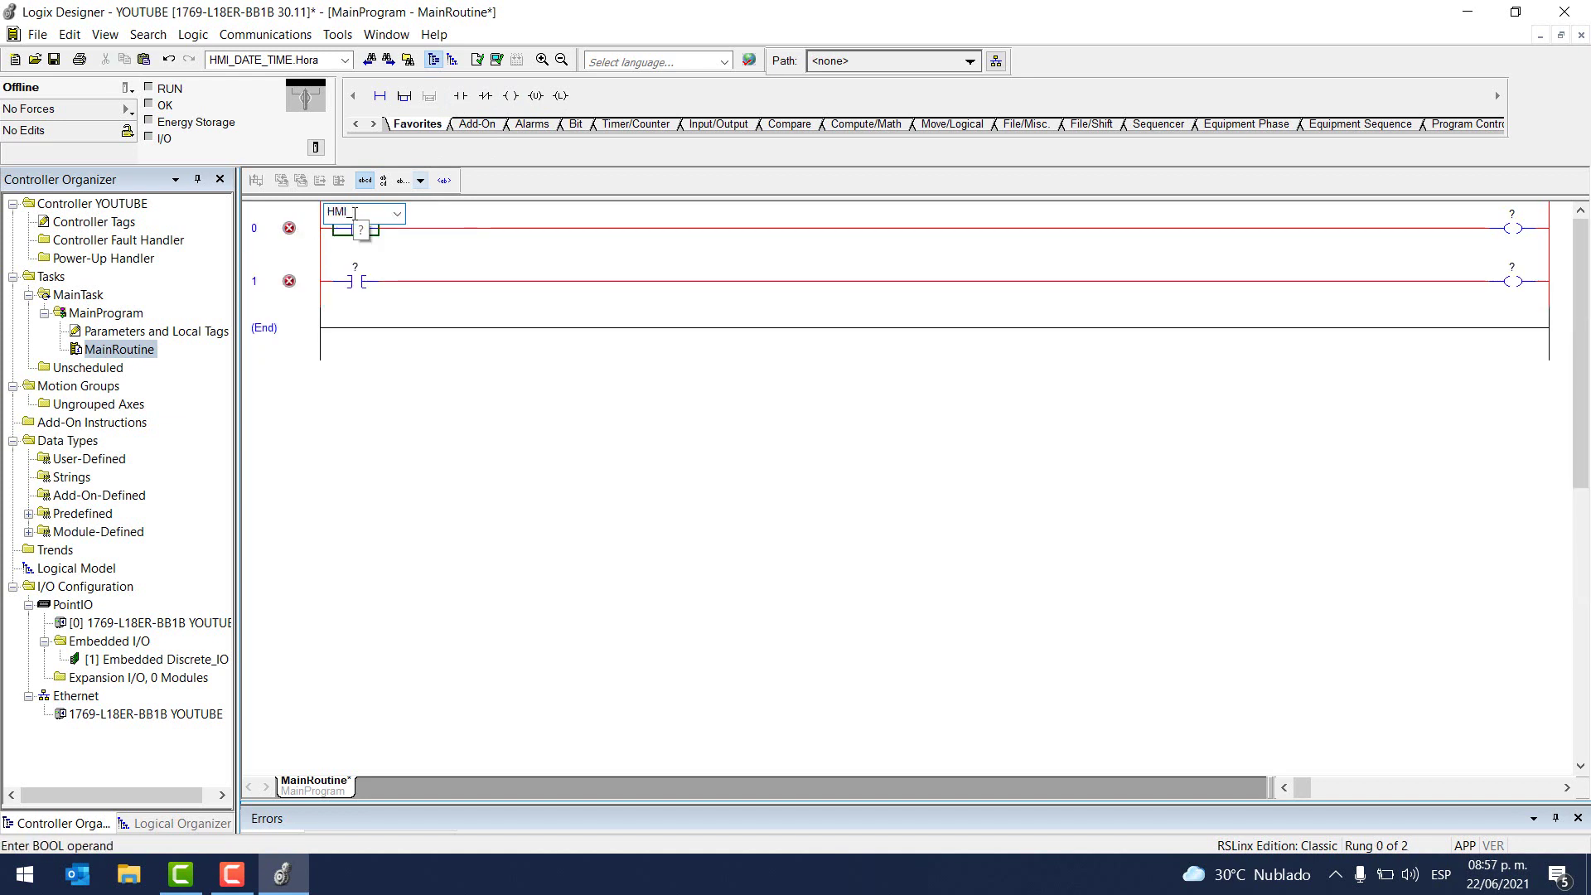
key("Caps_Lock")
type("Boton")
key("Return")
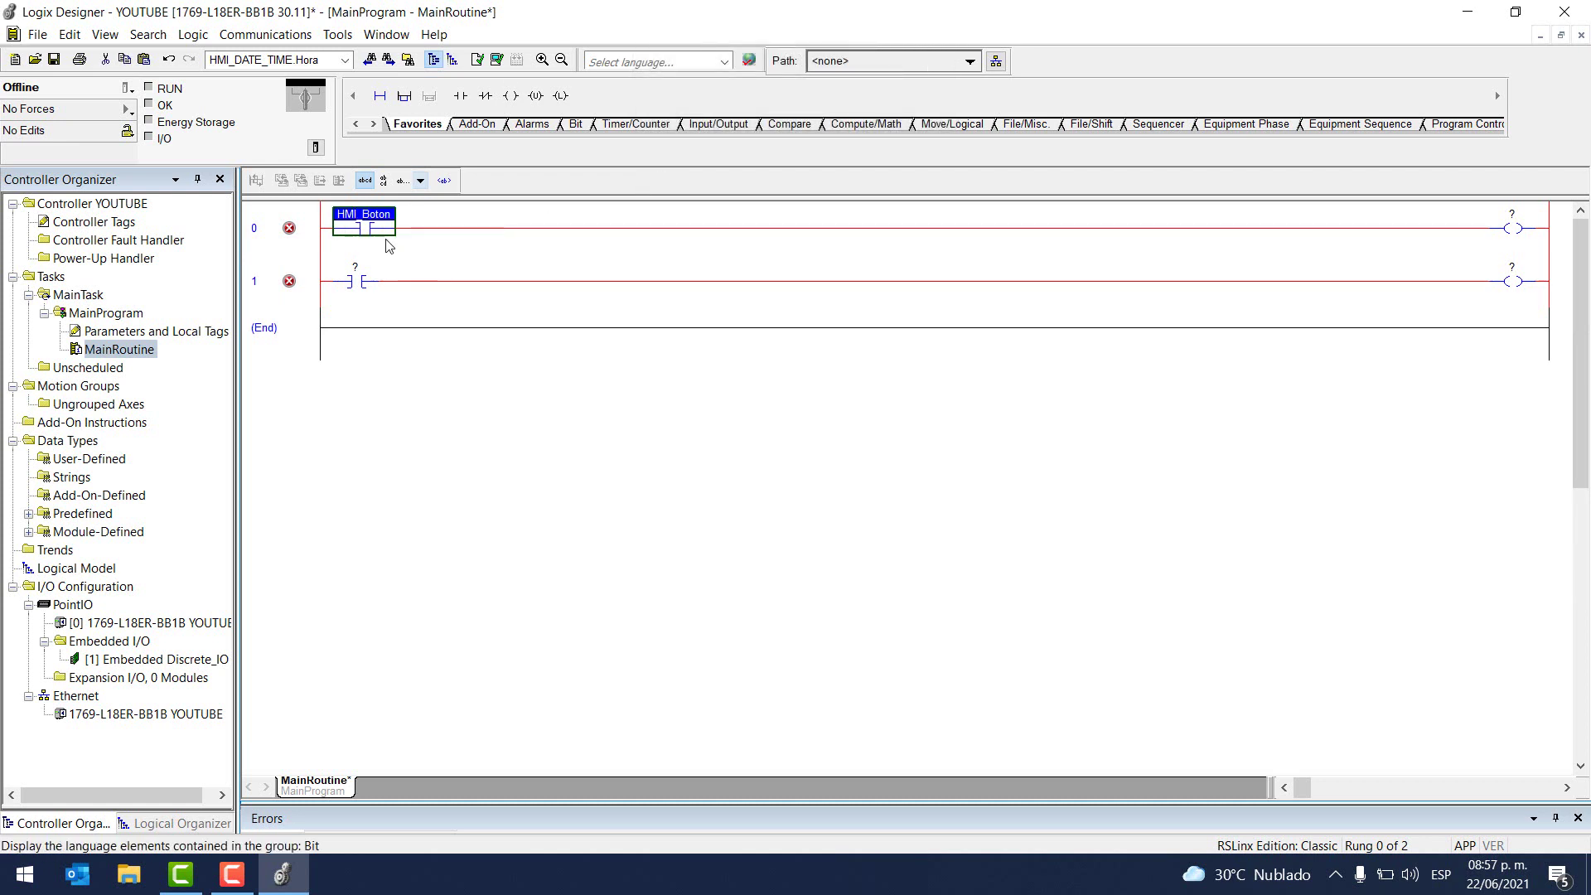
Assign the operand bLampara to the output coil on rung 0
double_click(1510, 215)
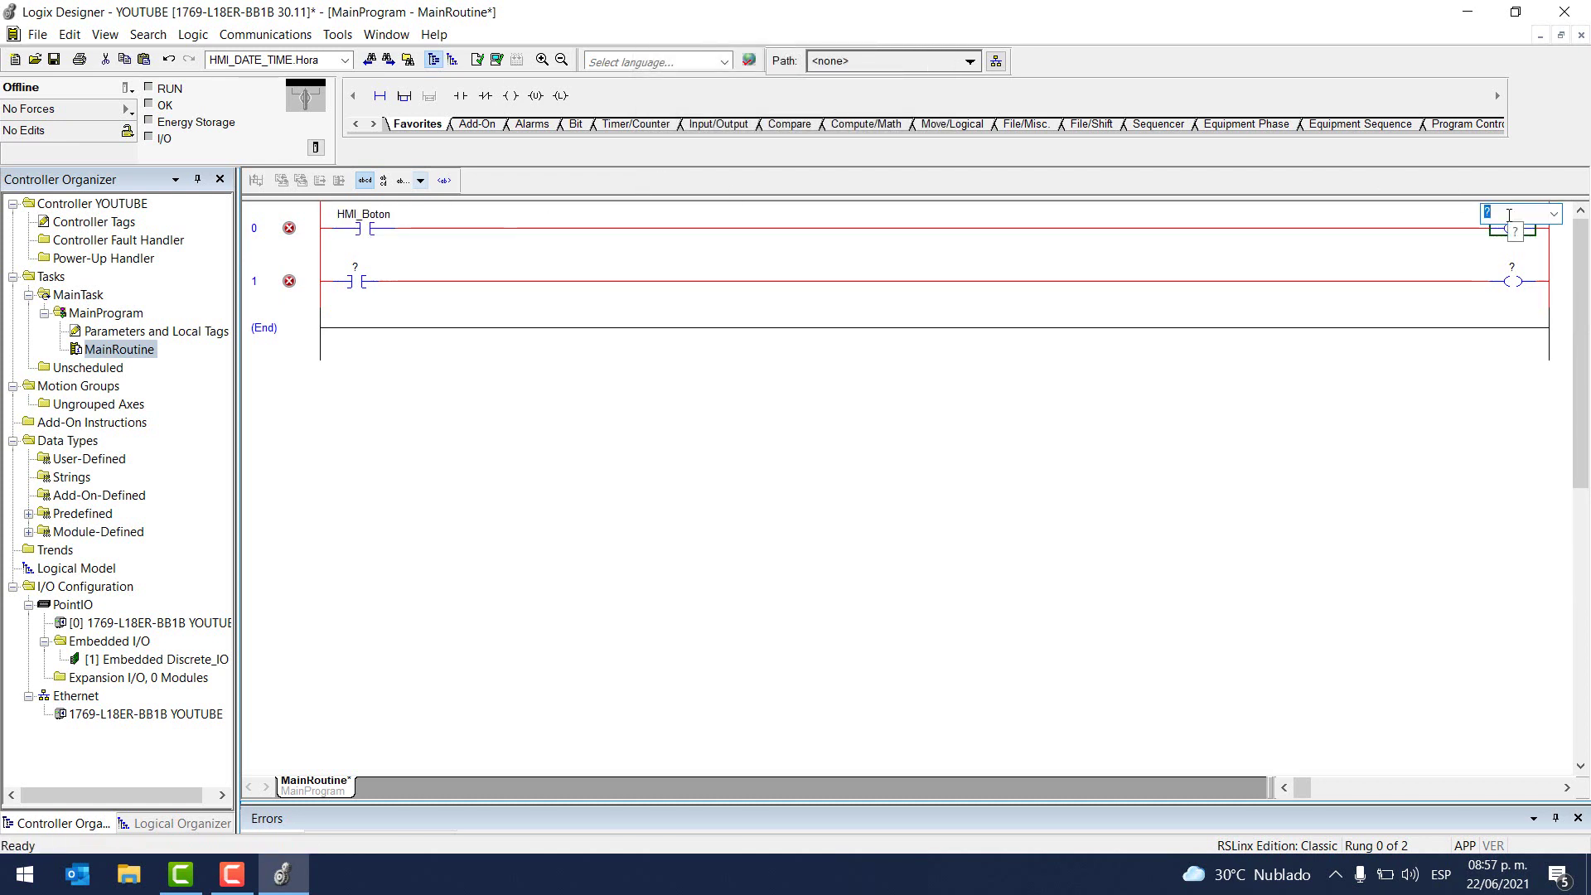
type("b")
key("Caps_Lock")
type("L")
key("Caps_Lock")
type("ampara")
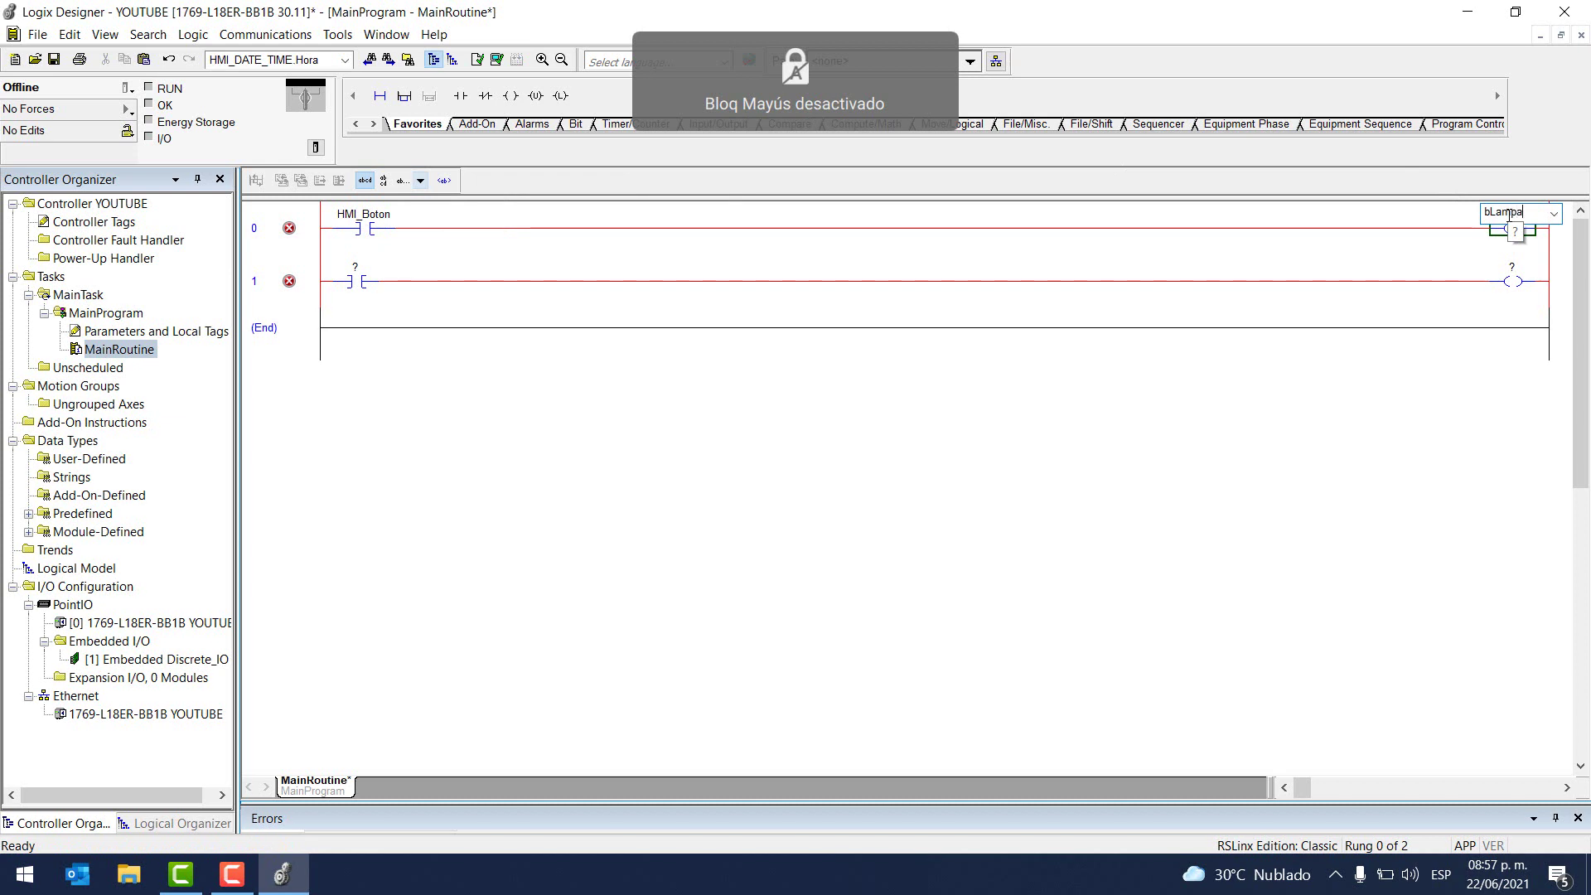
key("Return")
Create the HMI_Boton tag as a BOOL with the controller scope YOUTUBE
right_click(373, 216)
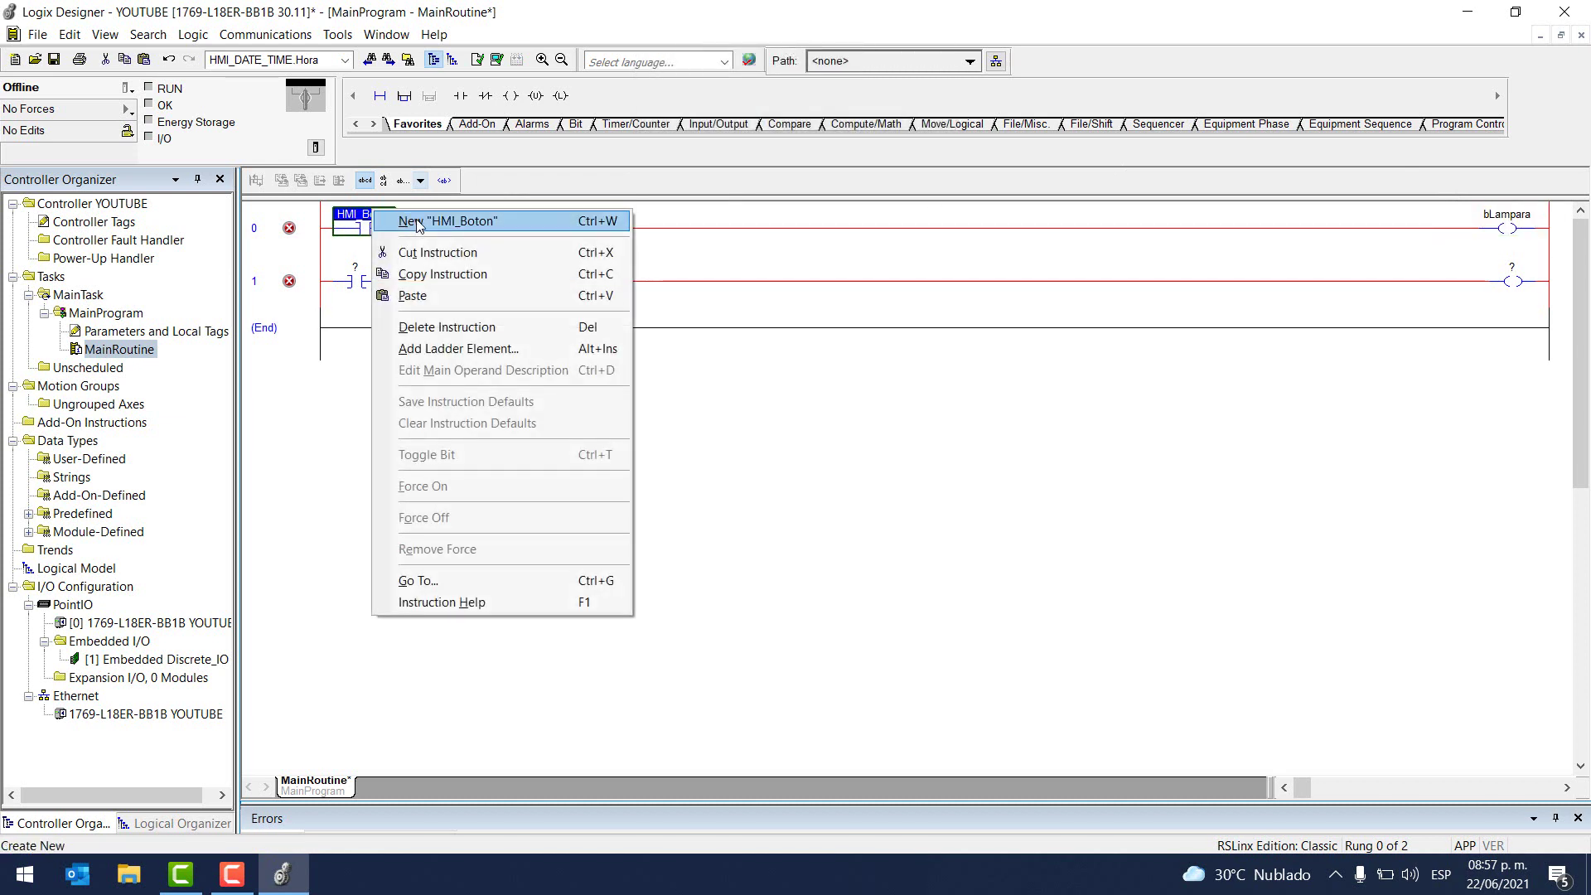
left_click(417, 222)
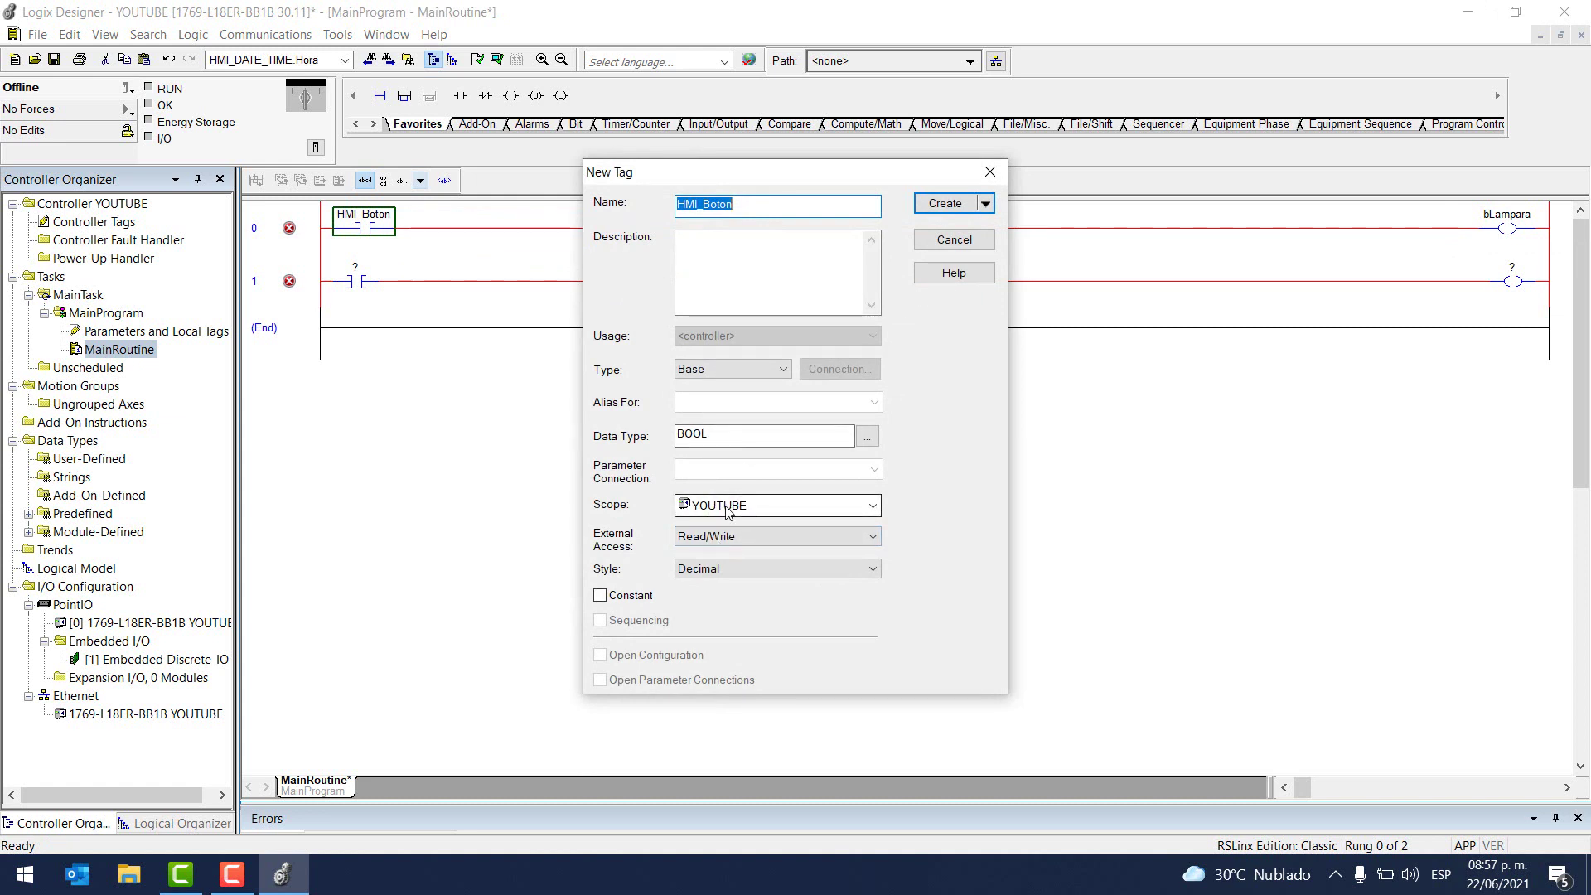
left_click(726, 511)
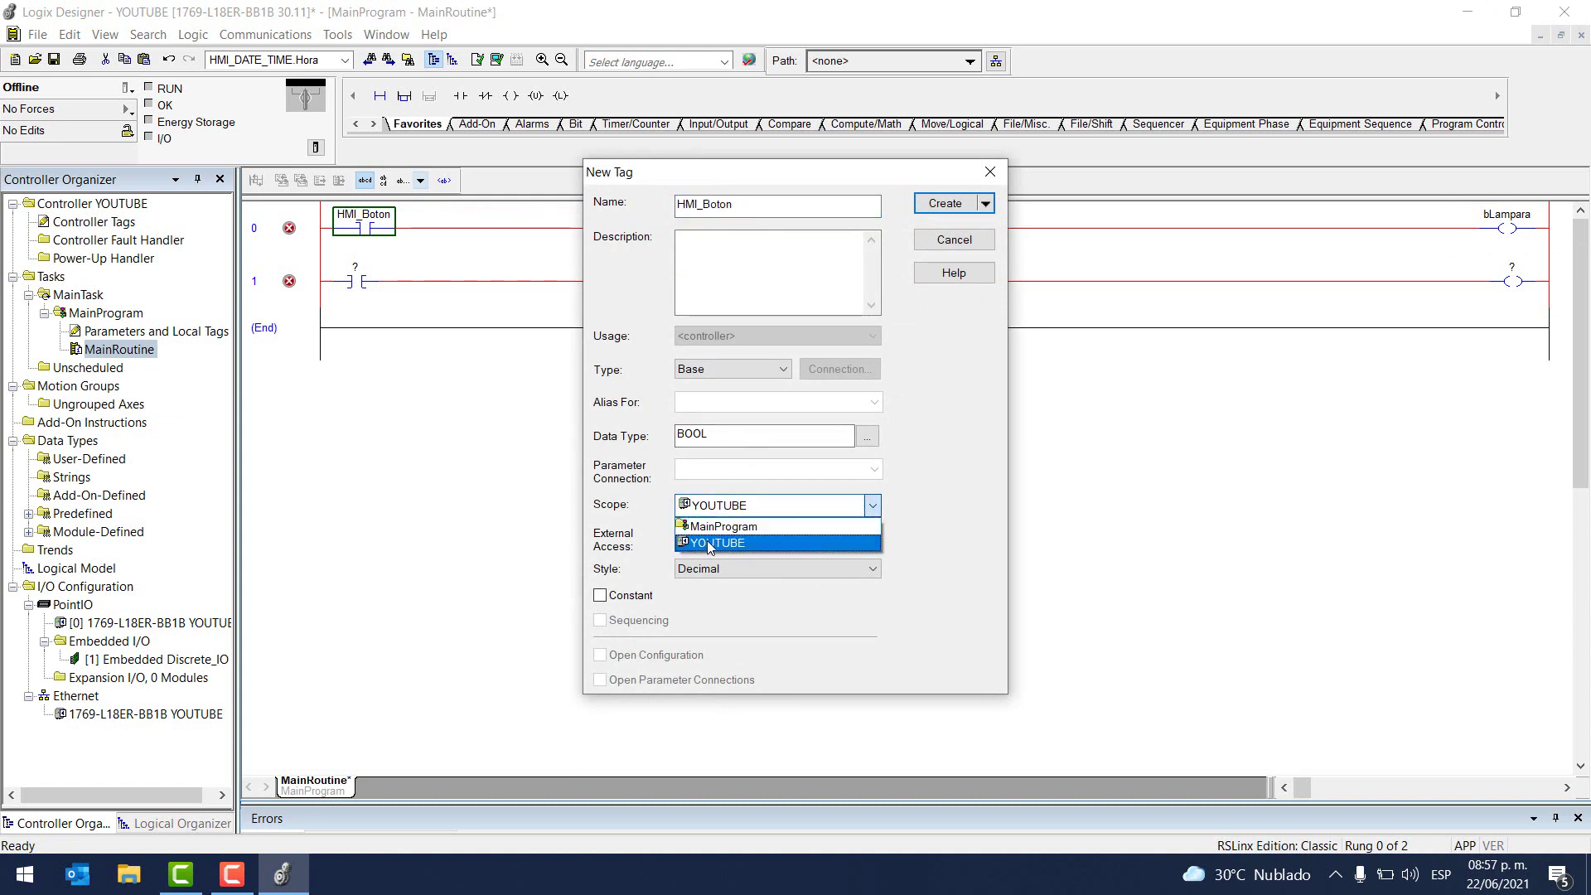
left_click(709, 543)
left_click(945, 204)
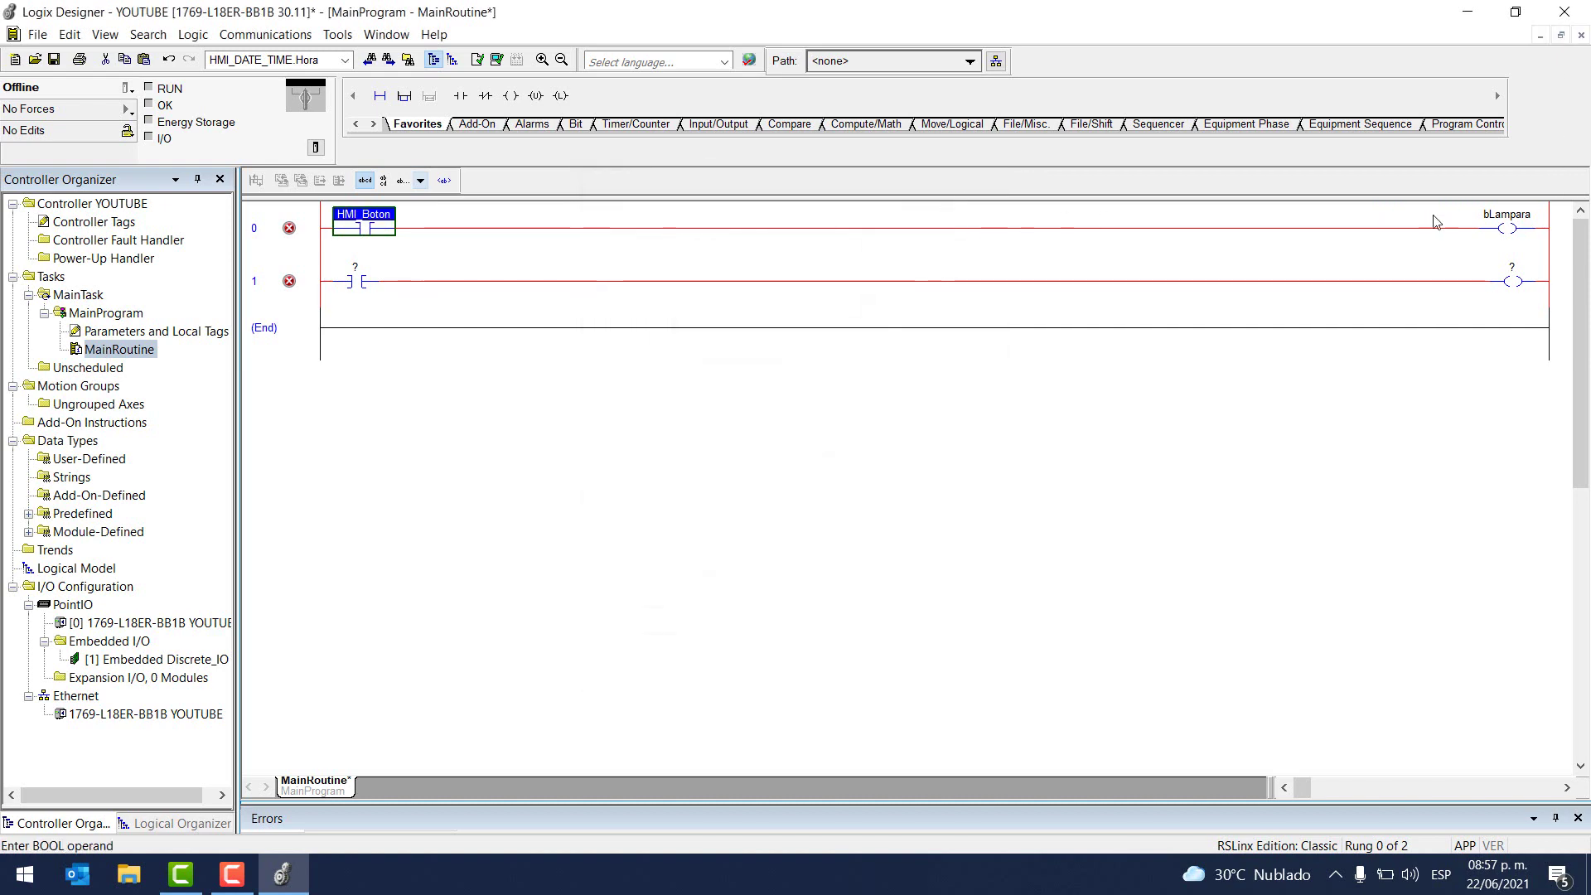
Create the bLampara tag as a BOOL in the YOUTUBE controller scope
right_click(1516, 224)
left_click(1433, 233)
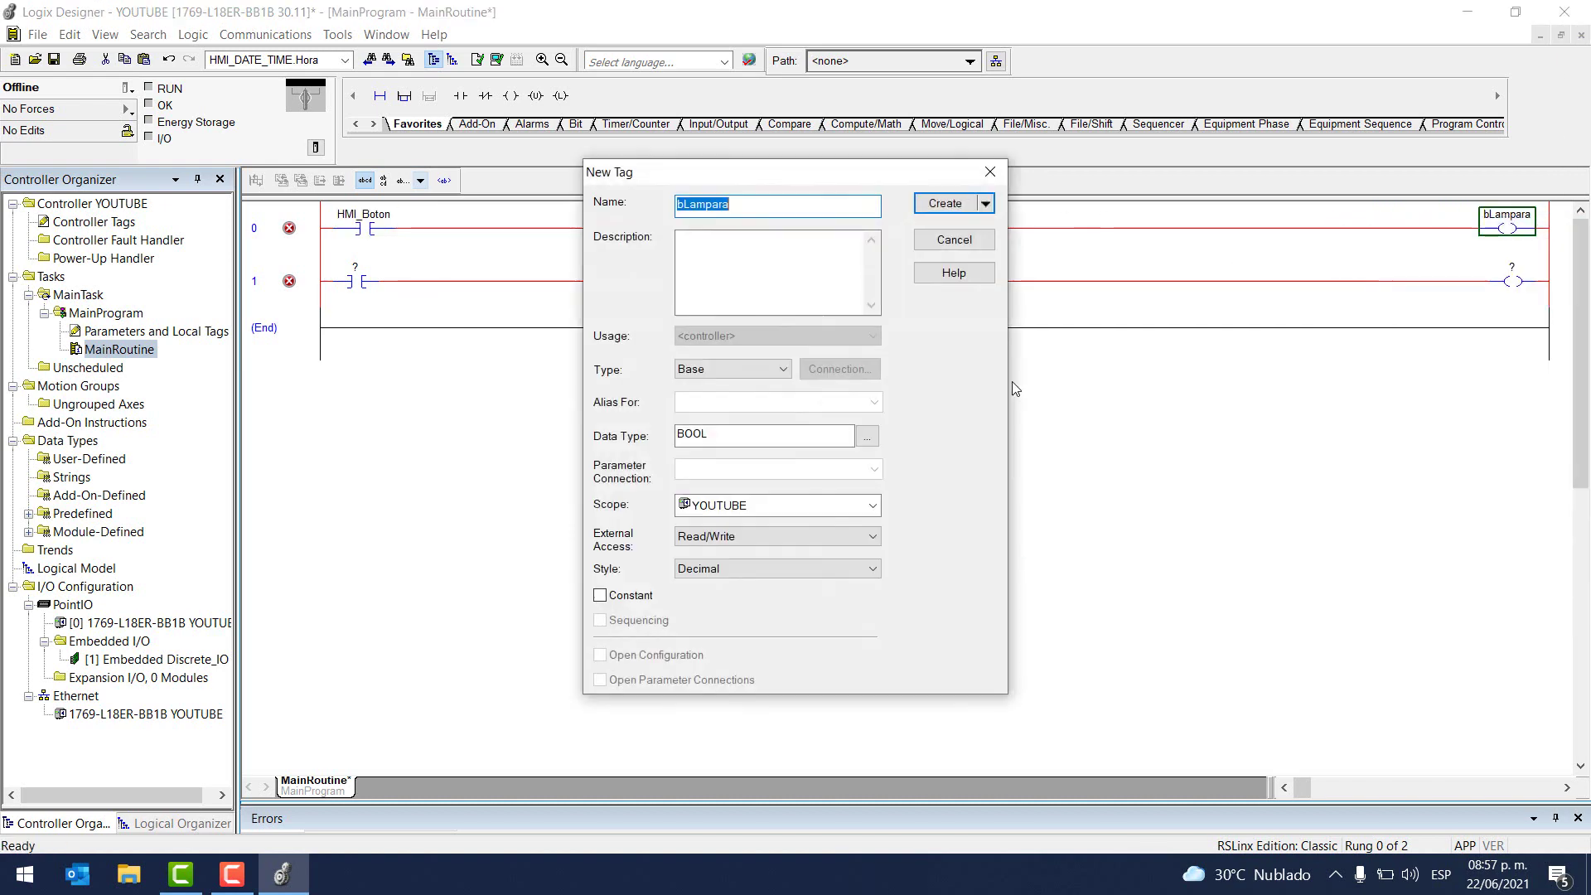
left_click(945, 204)
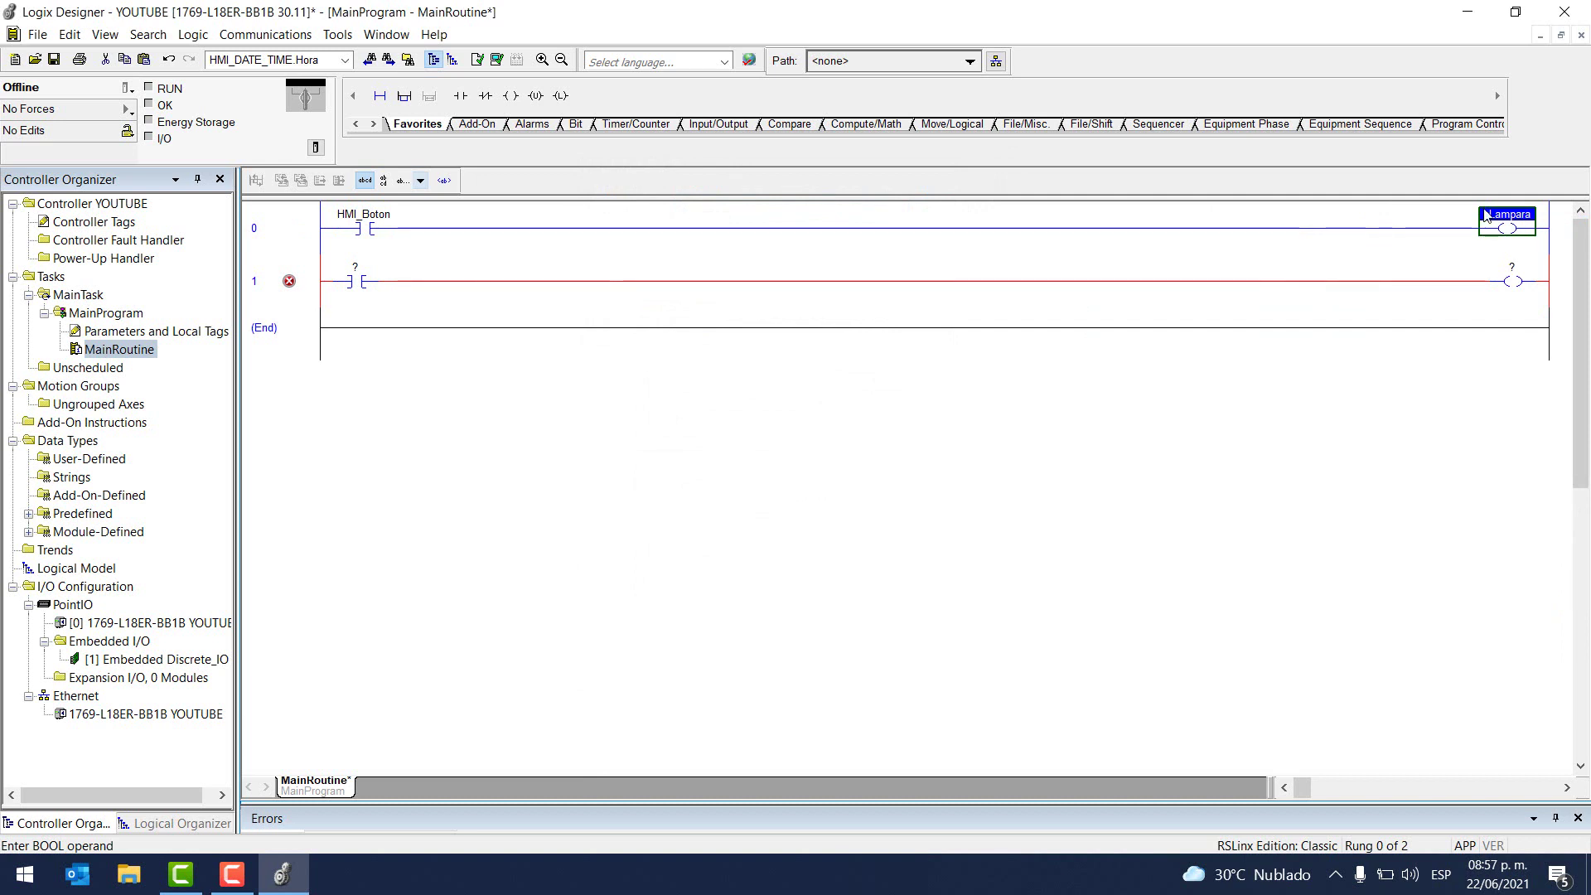
Assign the operand bLampara to the contact on rung 1
left_click(582, 310)
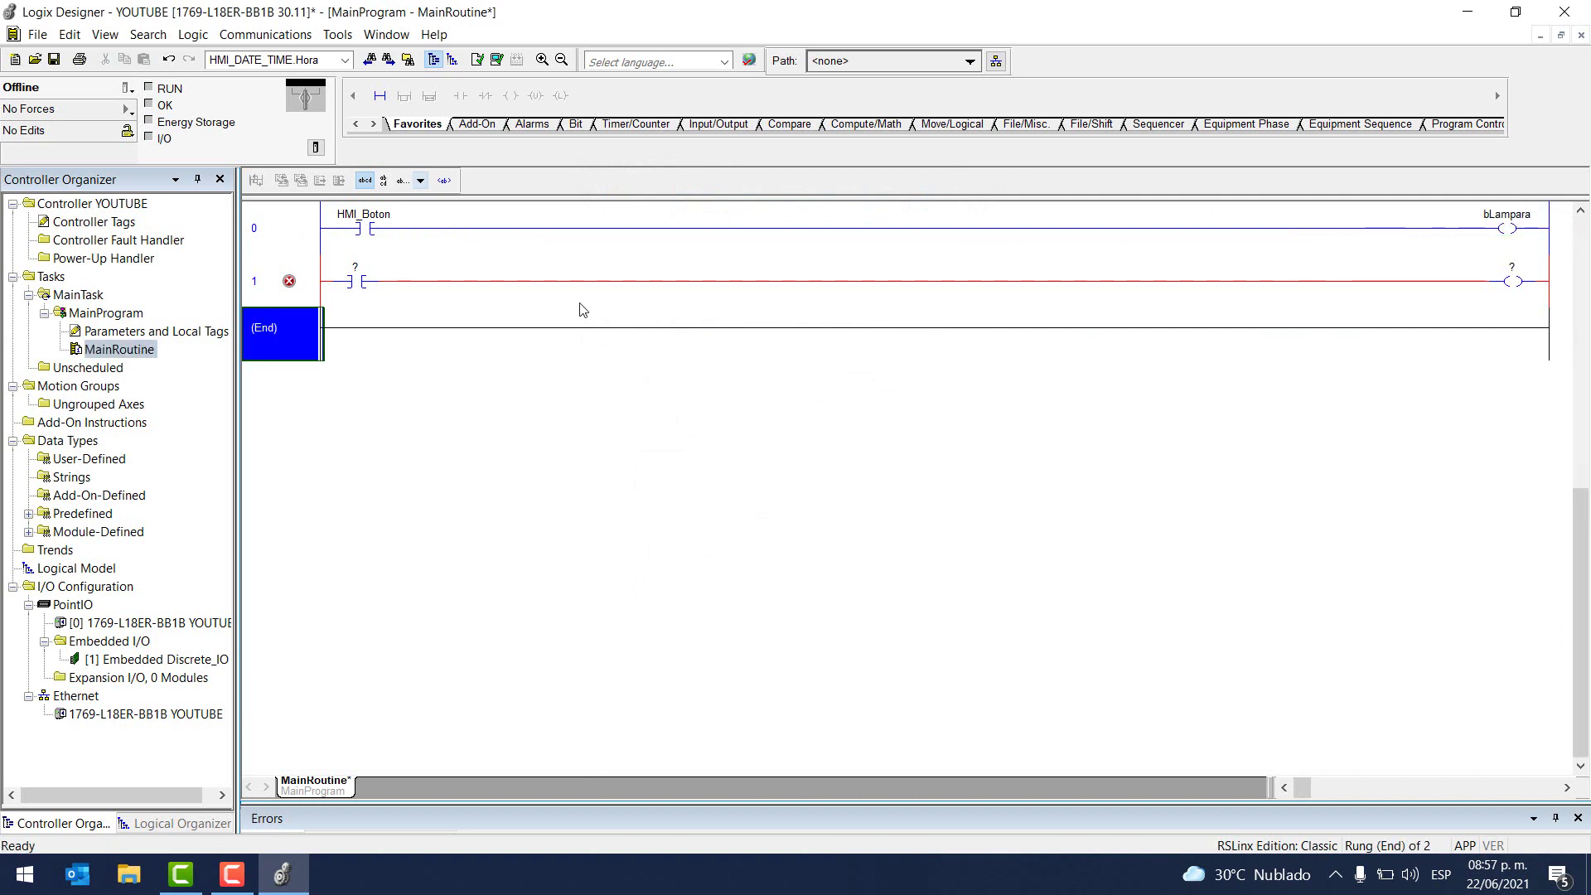
double_click(370, 280)
type("bLampara")
key("Return")
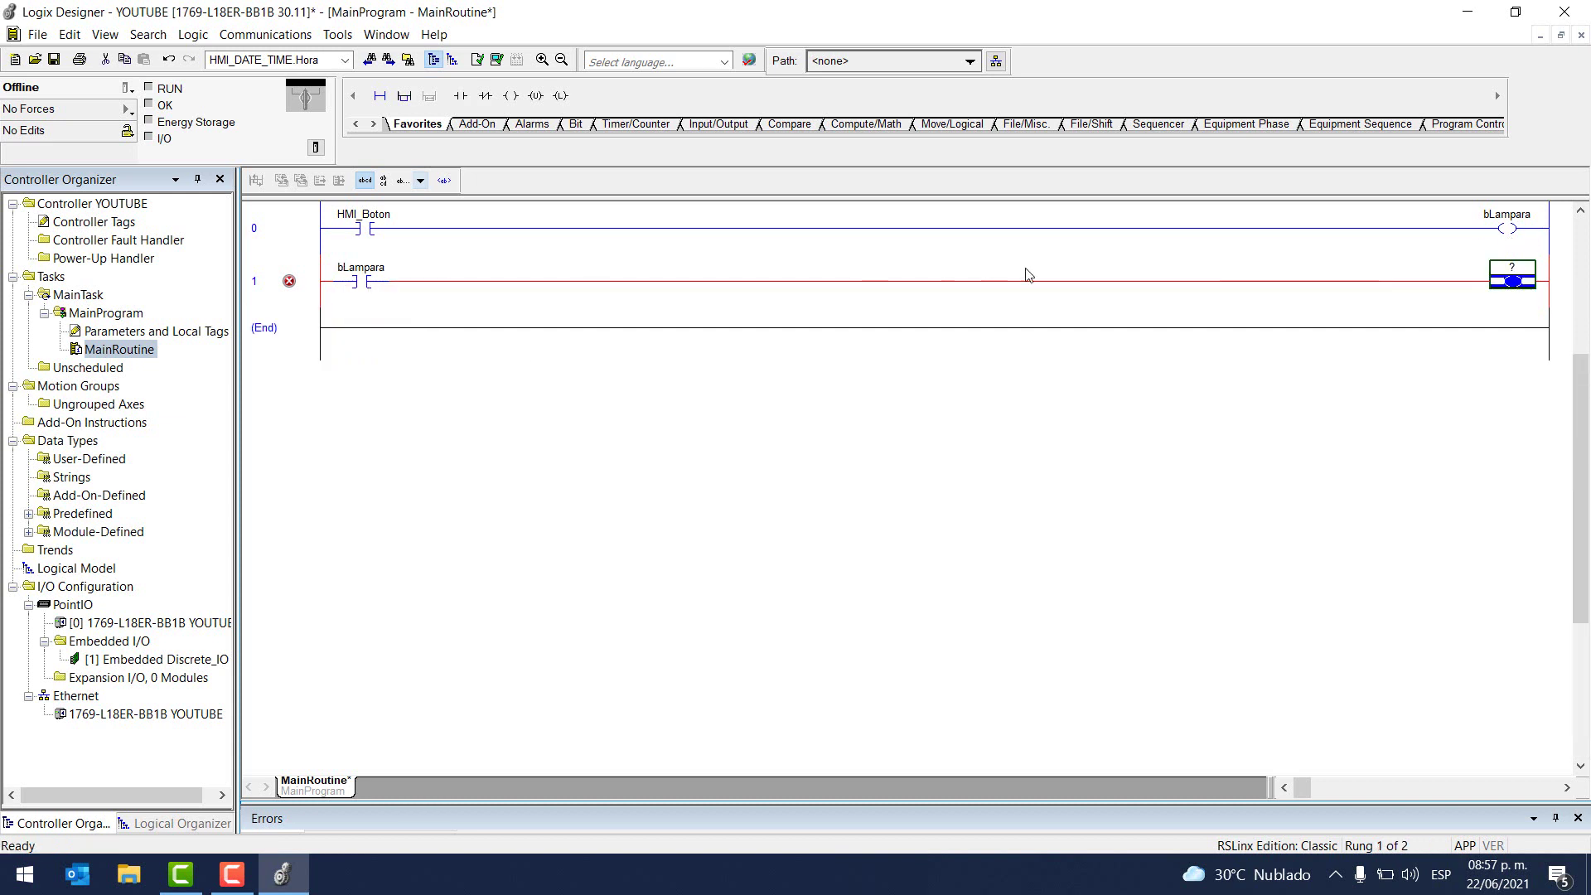
Expand the Local:1:O output data in the controller tags and copy the bit name Local:1:O.Data.0
left_click(127, 225)
double_click(126, 224)
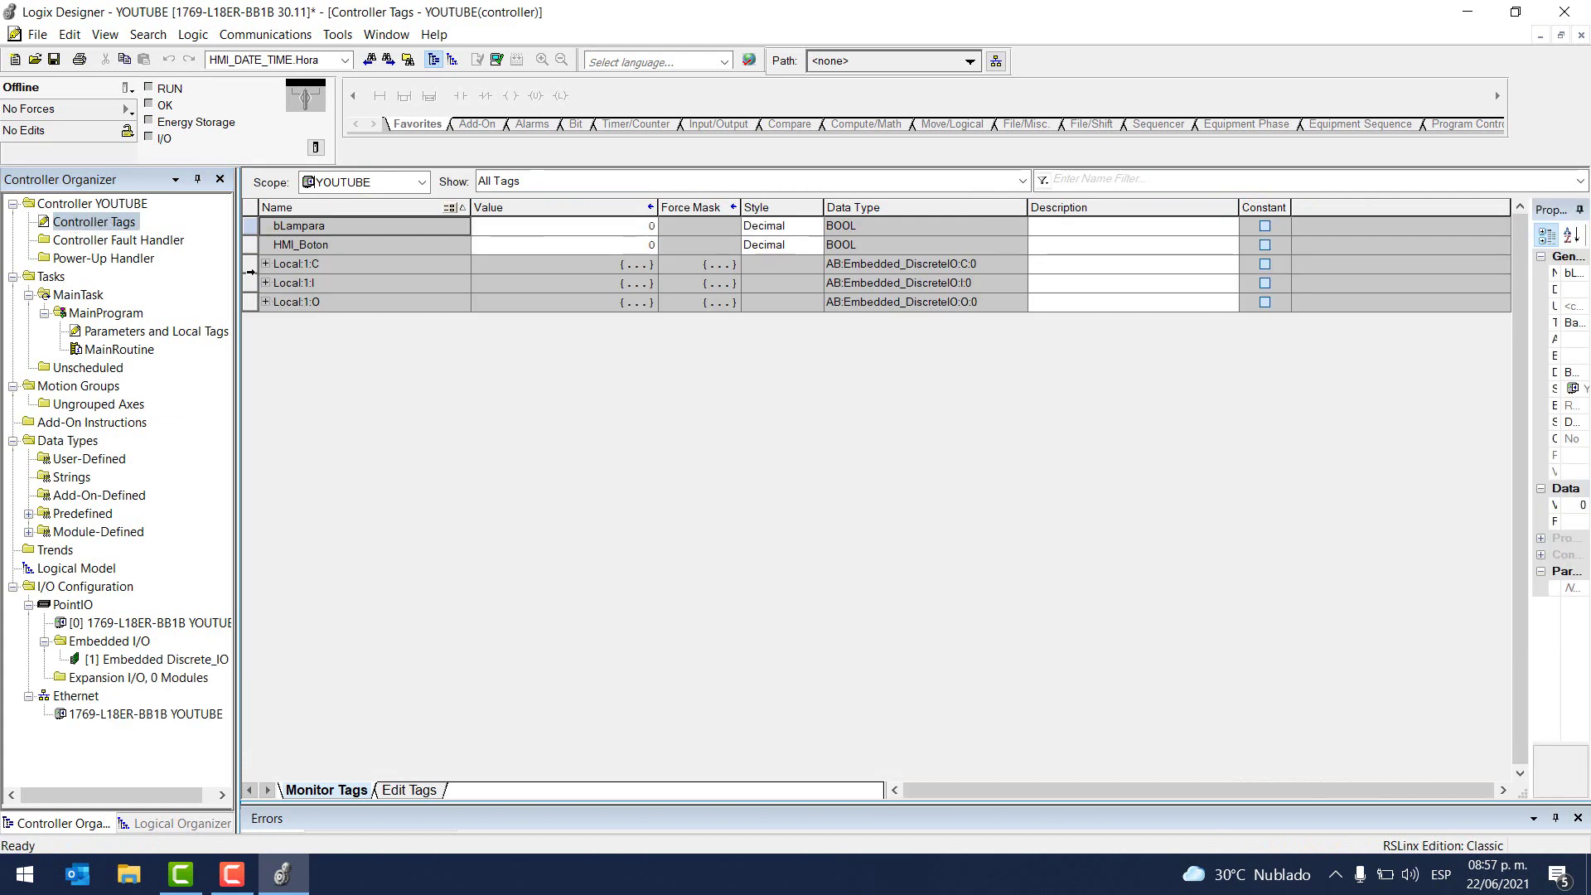
left_click(265, 301)
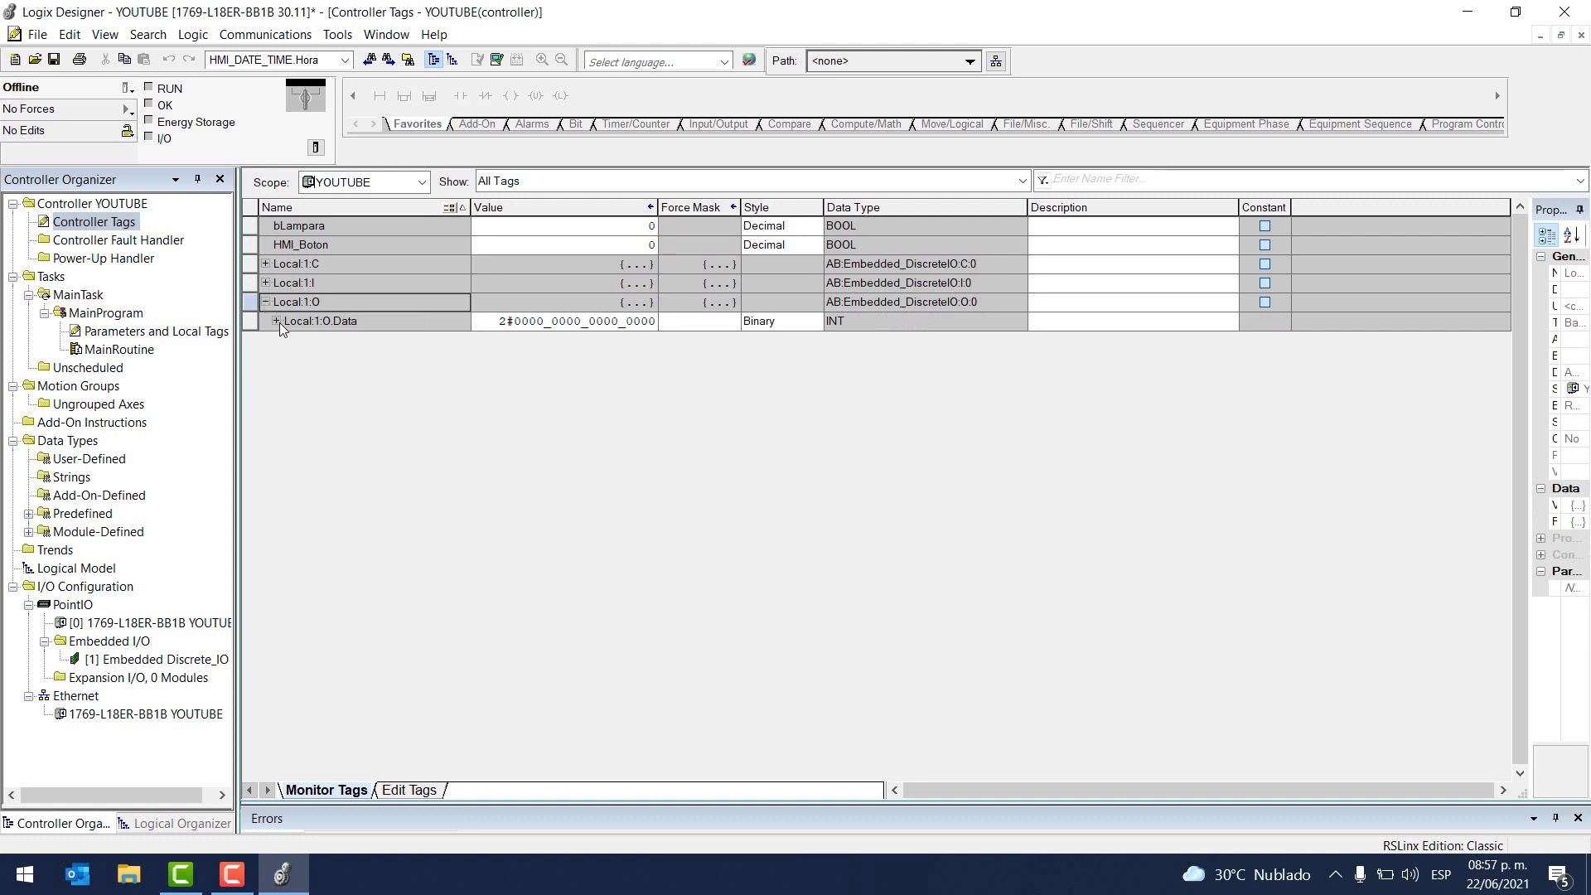
left_click(278, 320)
left_click(276, 321)
left_click(410, 341)
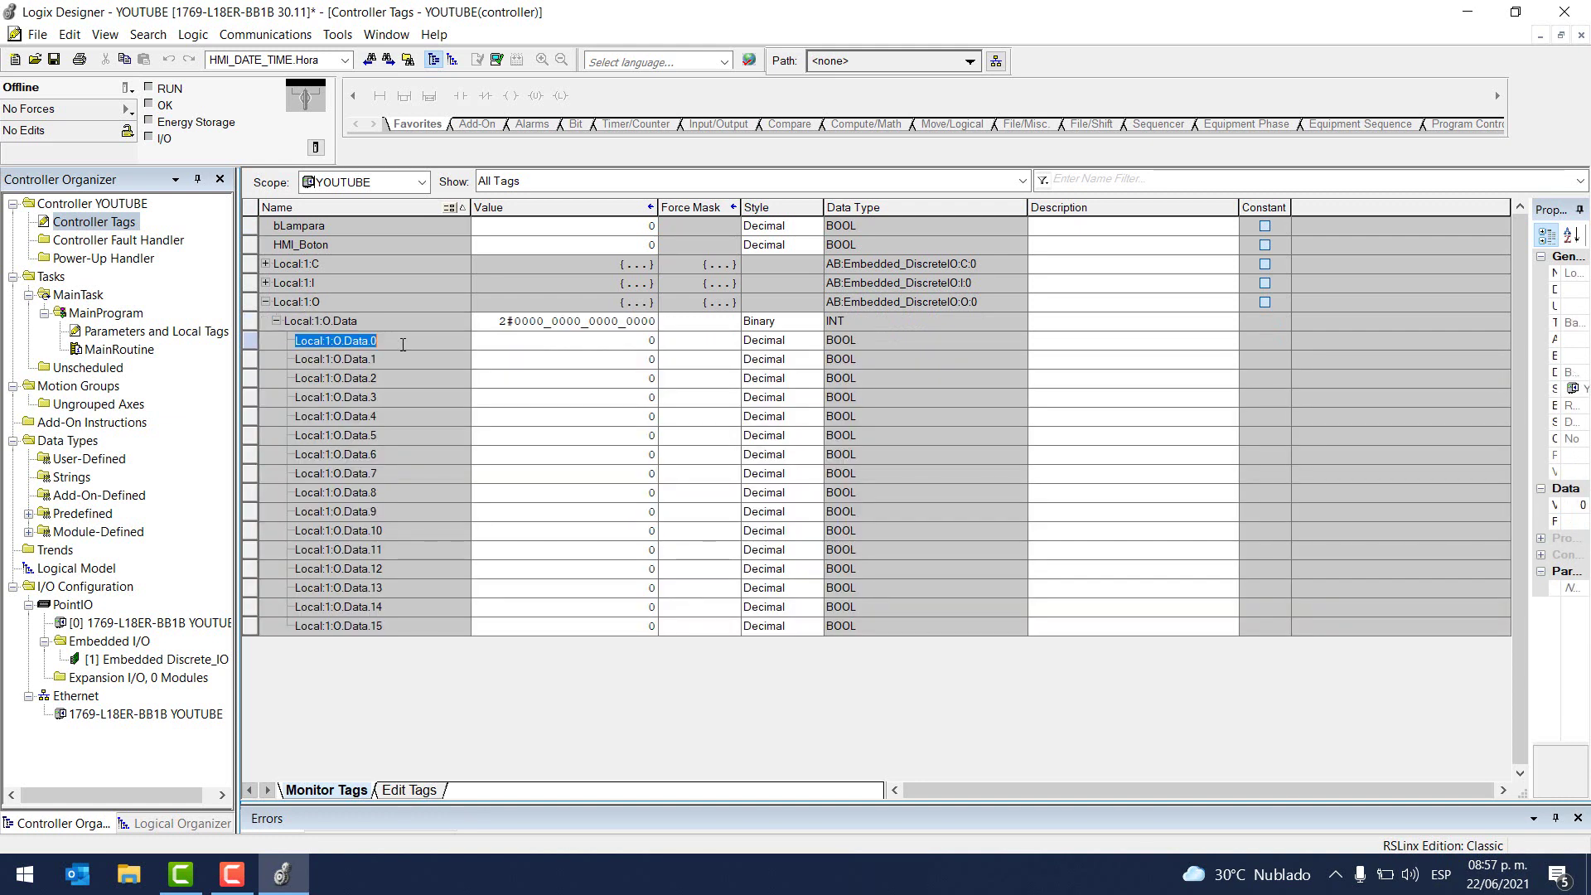
left_click(402, 343)
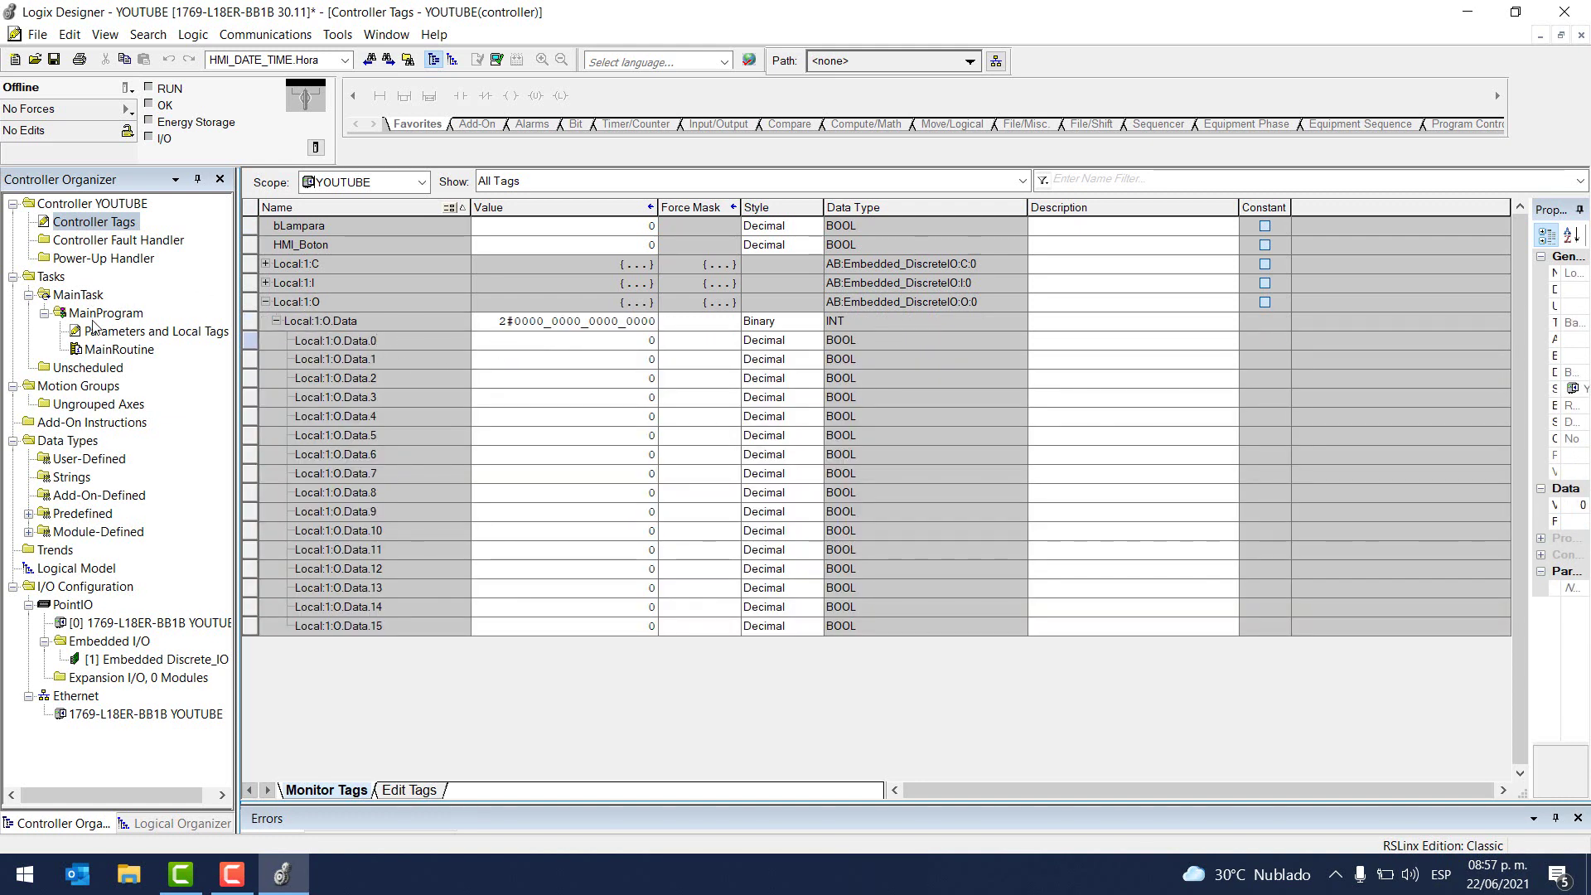
left_click_drag(378, 341, 266, 337)
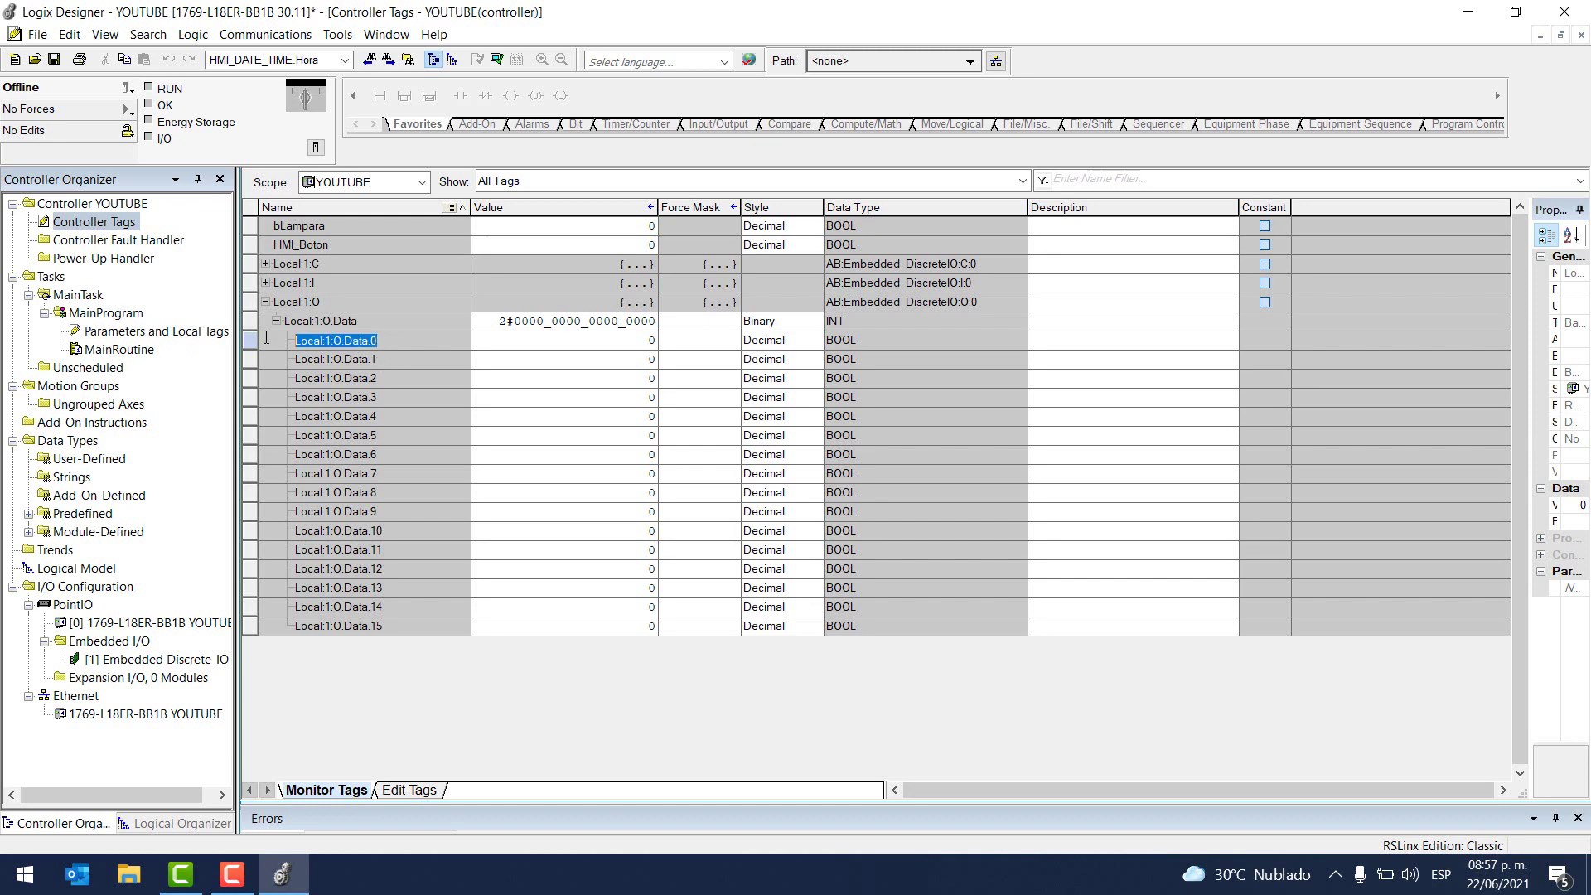
right_click(325, 341)
left_click(365, 398)
Reopen MainRoutine and assign the copied operand Local:1:O.Data.0 to the output coil on rung 1
left_click(139, 356)
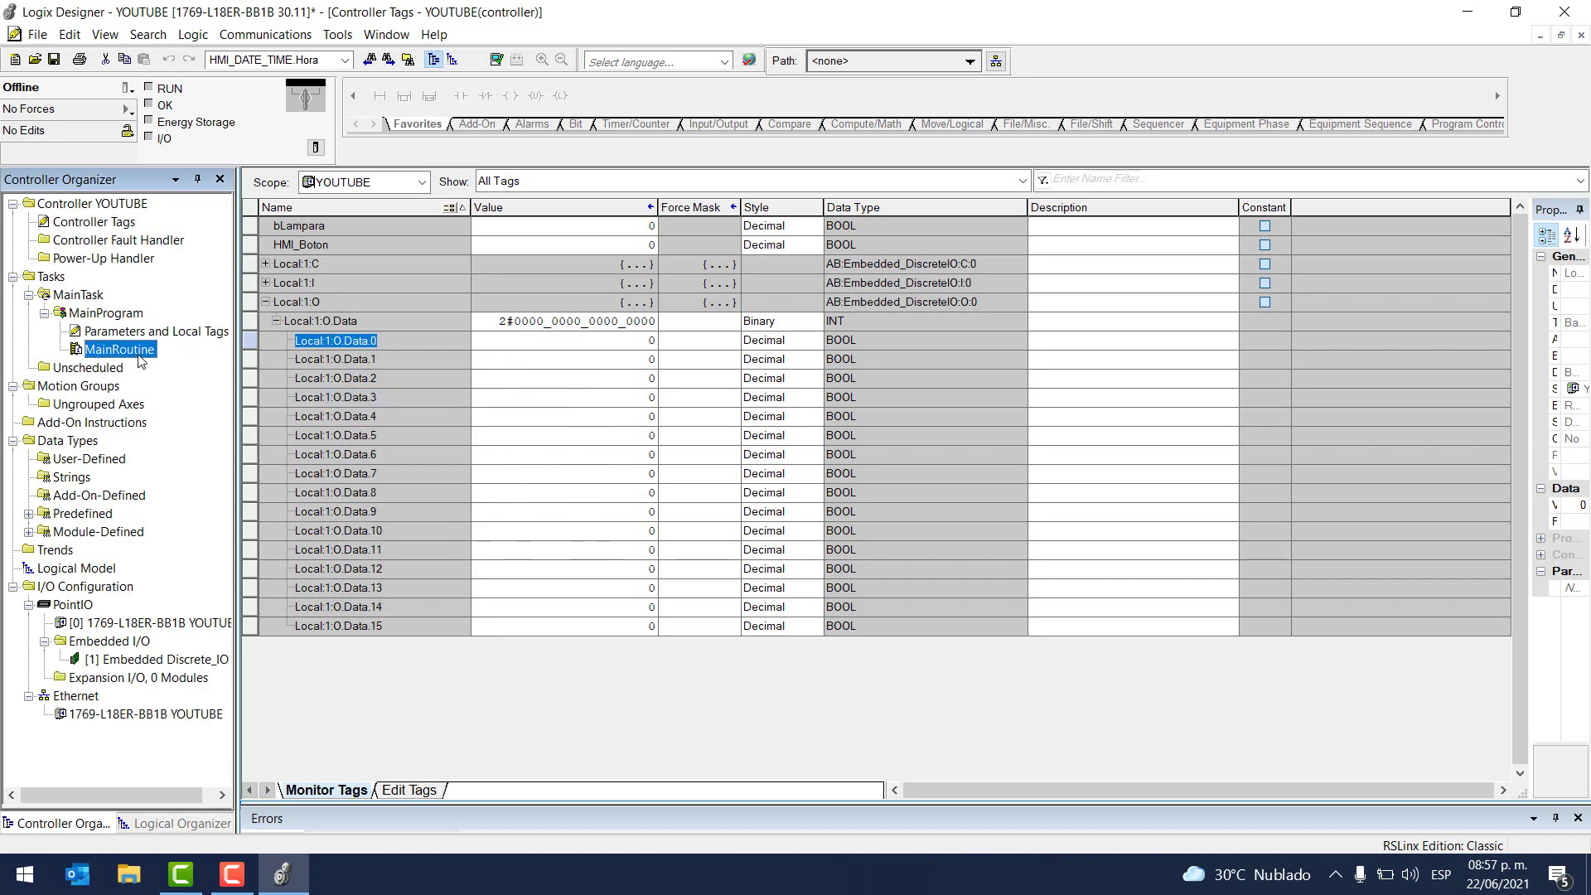
double_click(139, 352)
double_click(1508, 270)
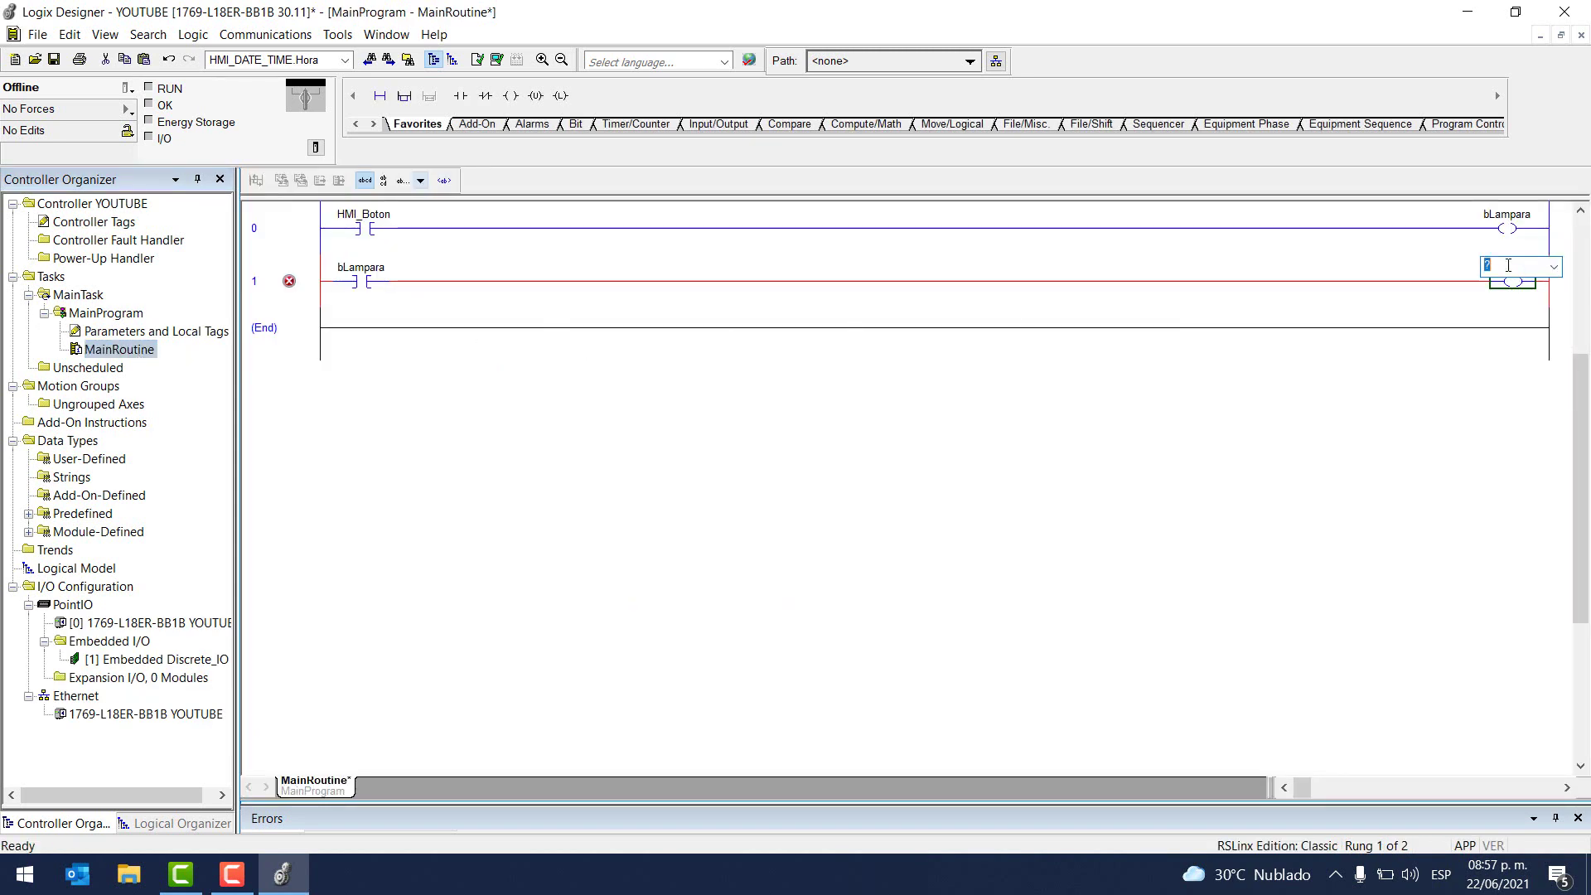
key("ctrl+v")
left_click(1311, 352)
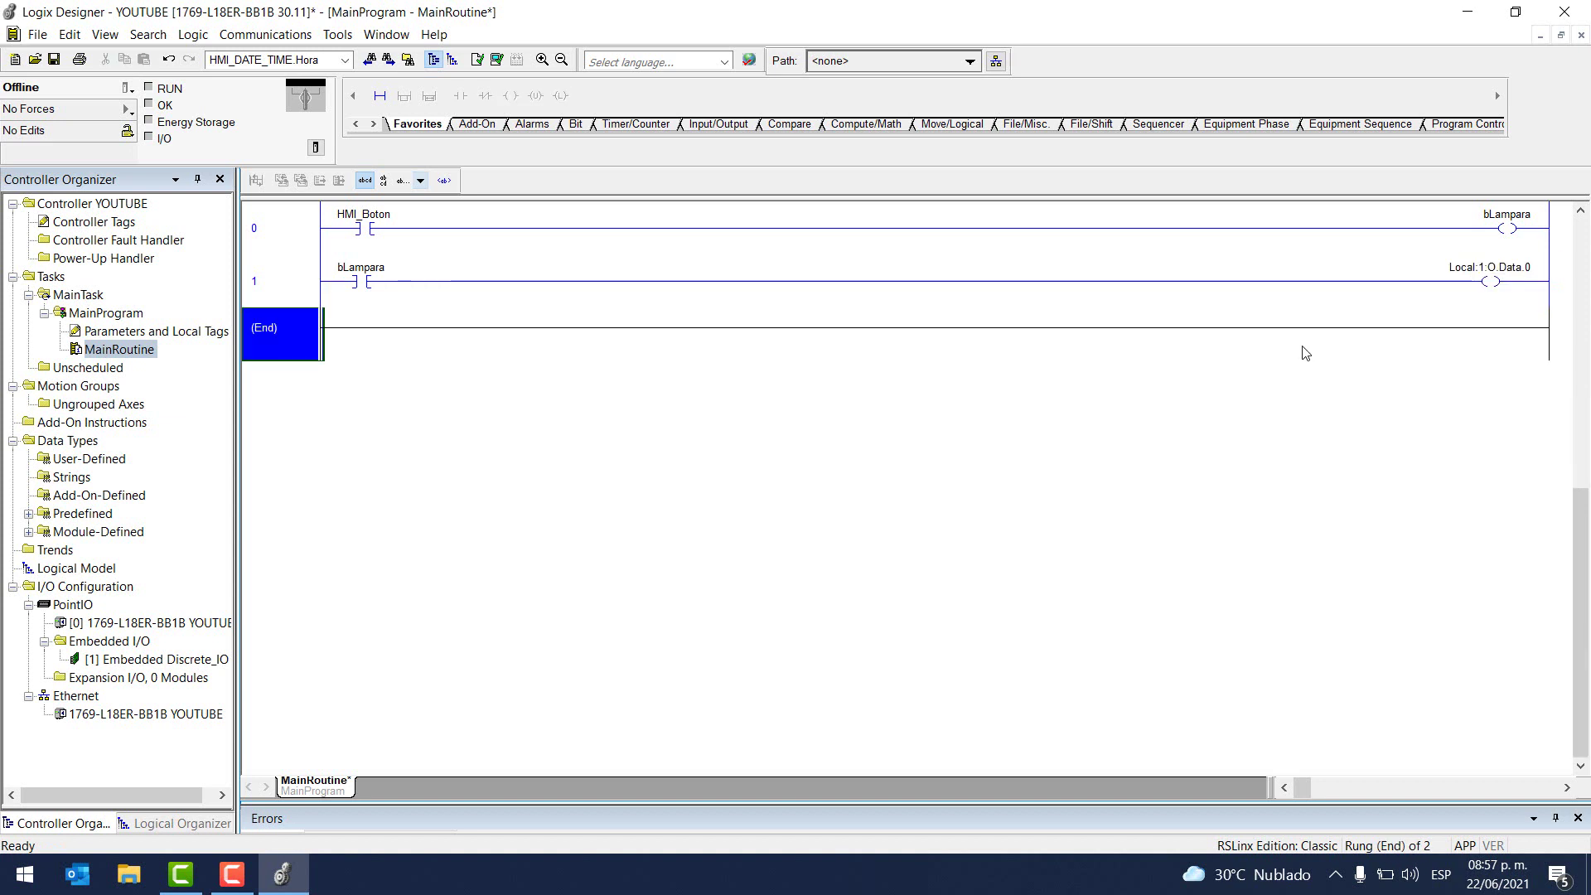
Check the error marks on rungs 1 and 0 of MainRoutine and save the project
left_click(290, 283)
left_click(273, 219)
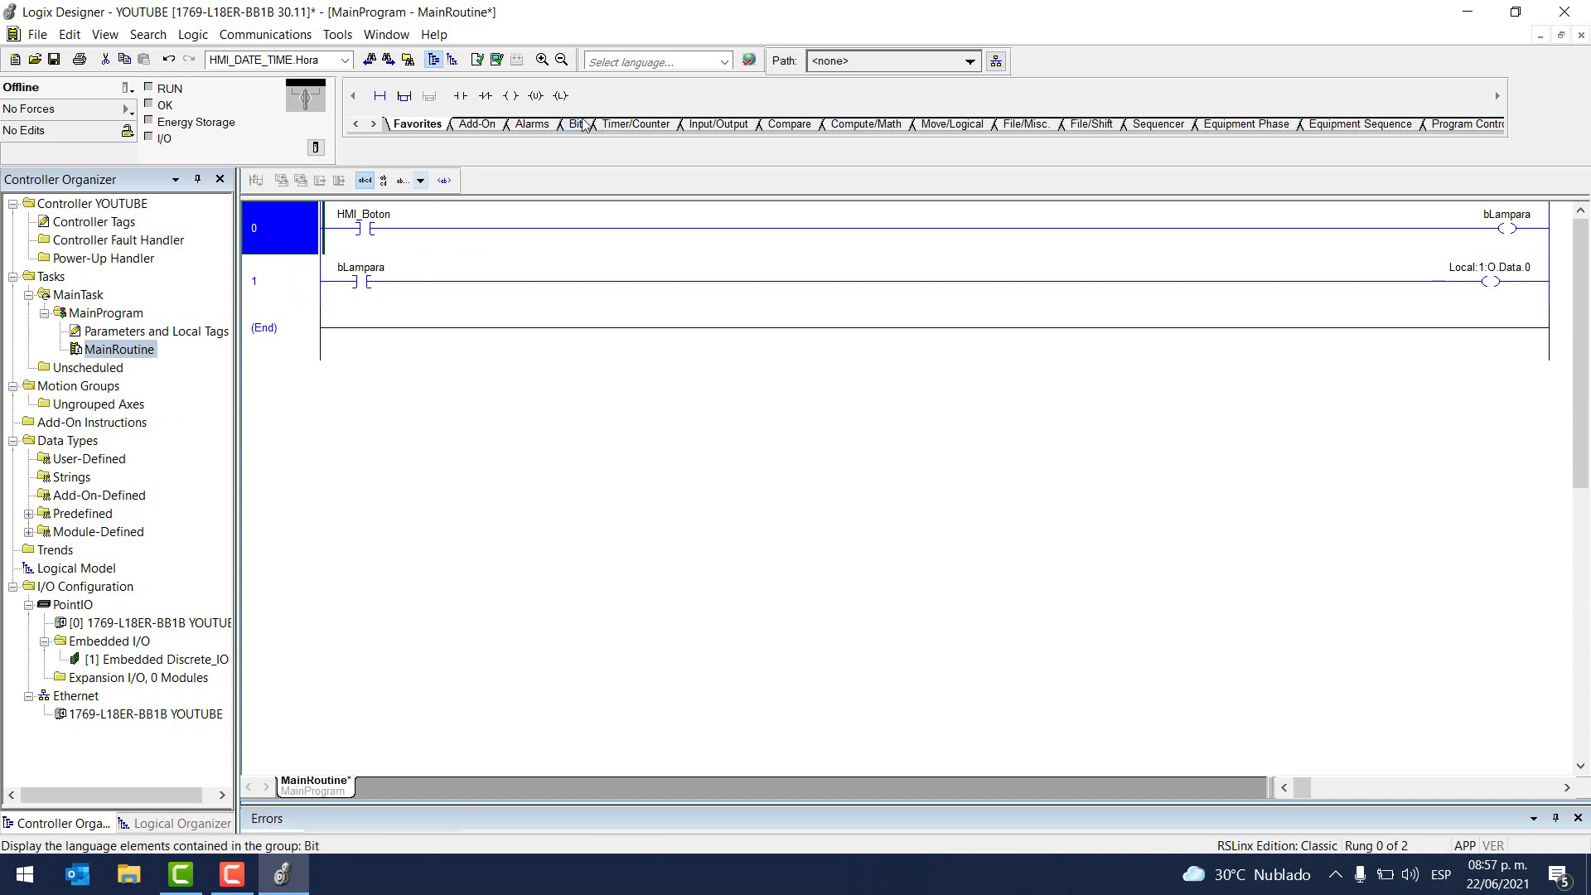
left_click(53, 59)
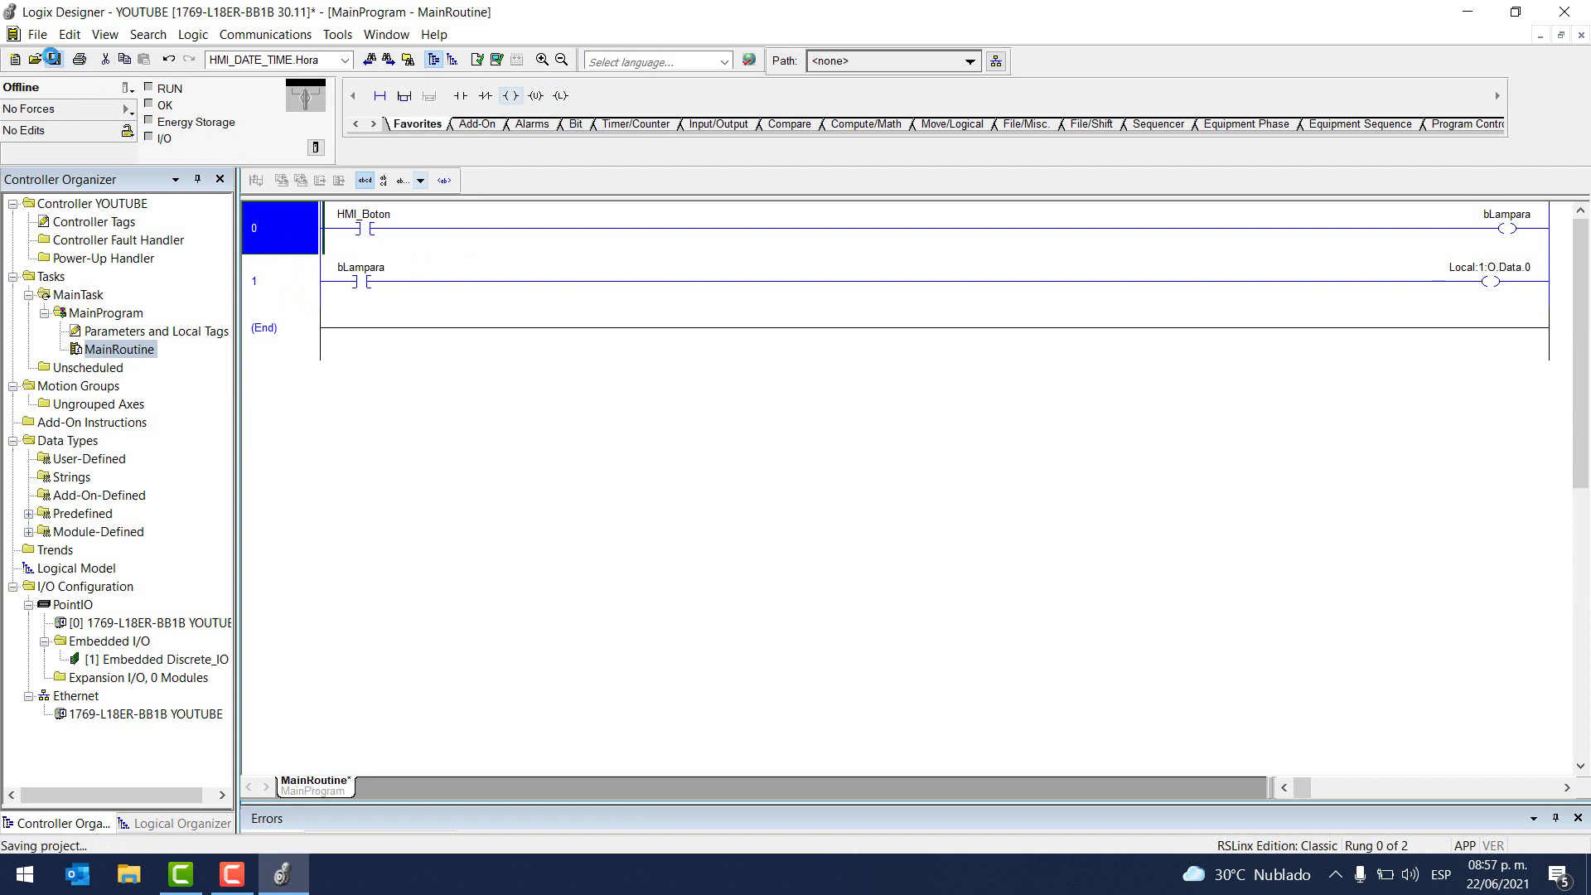
Export all tags and logic comments as YOUTUBE-Tags.CSV to the YOUTUBE folder on the desktop
left_click(338, 34)
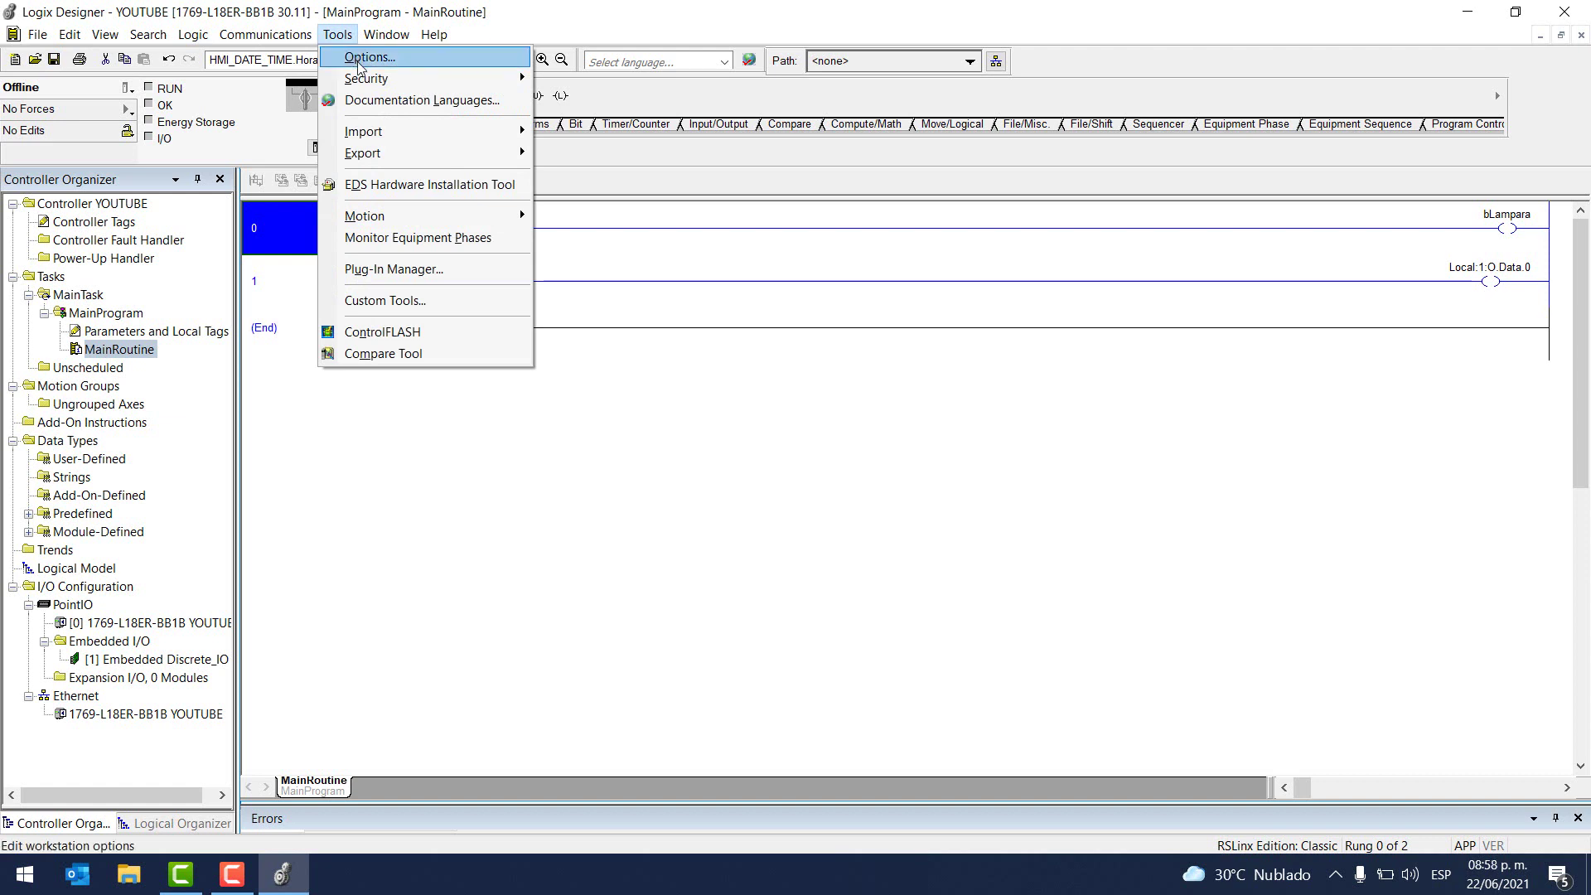
mouse_move(387, 152)
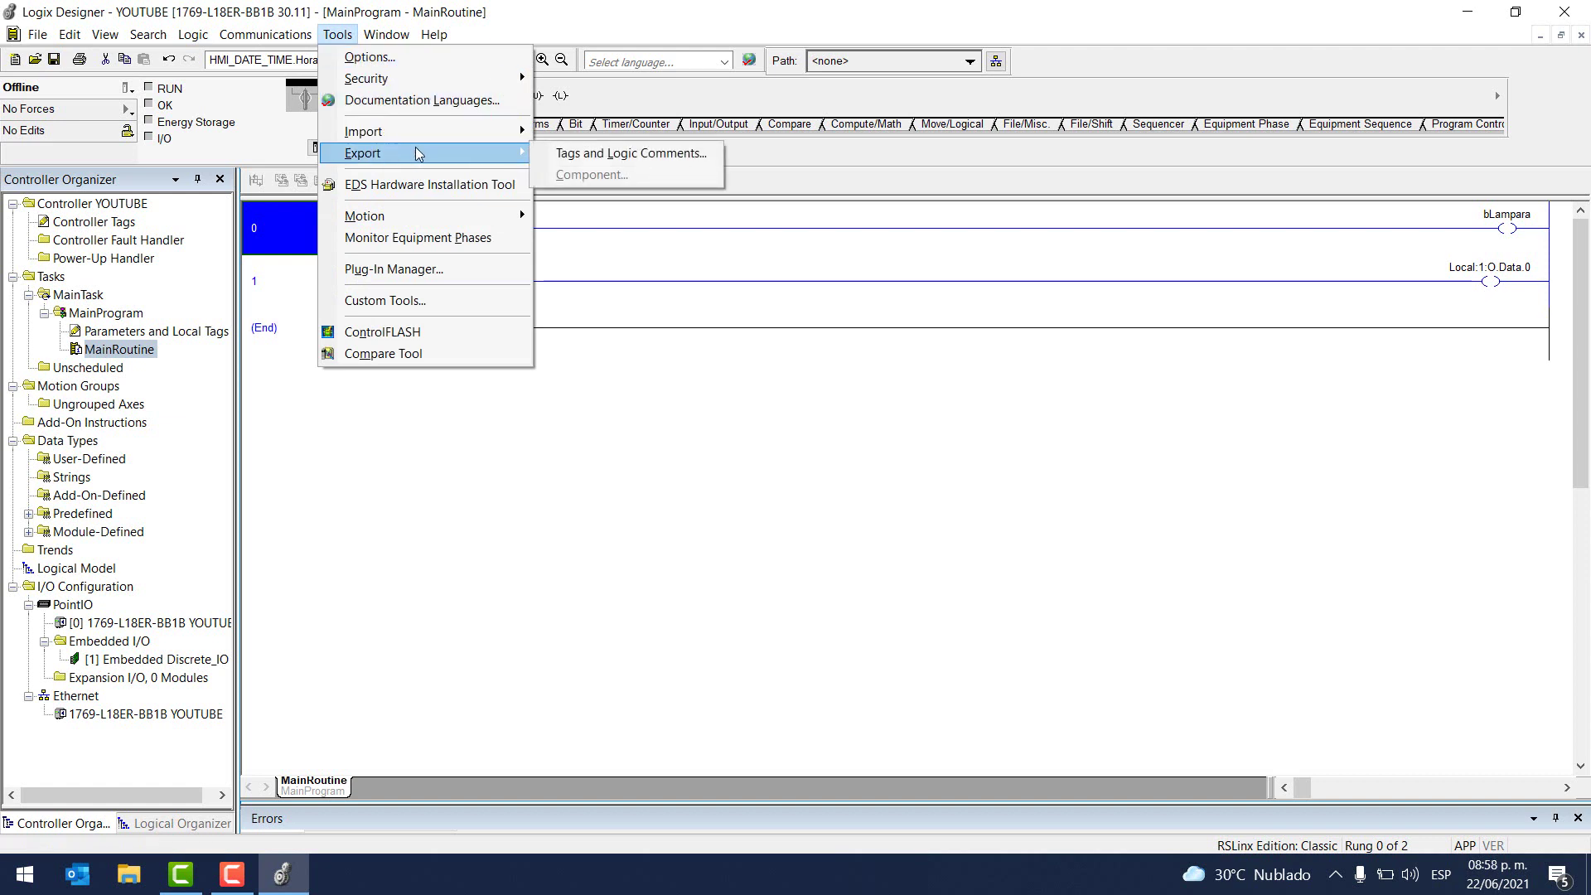
left_click(577, 157)
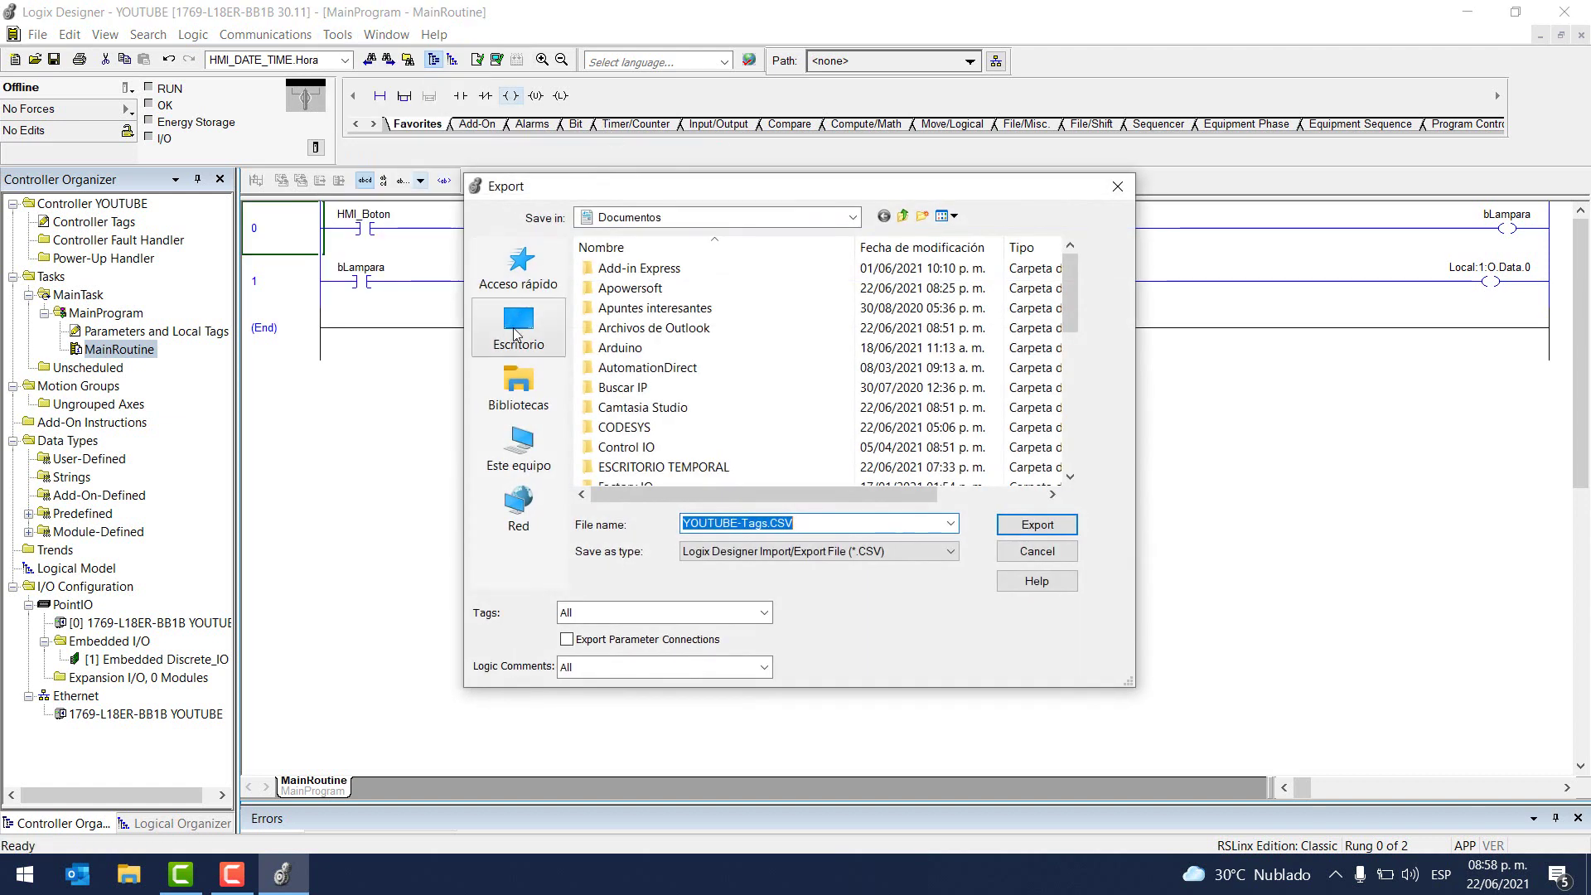
left_click(513, 334)
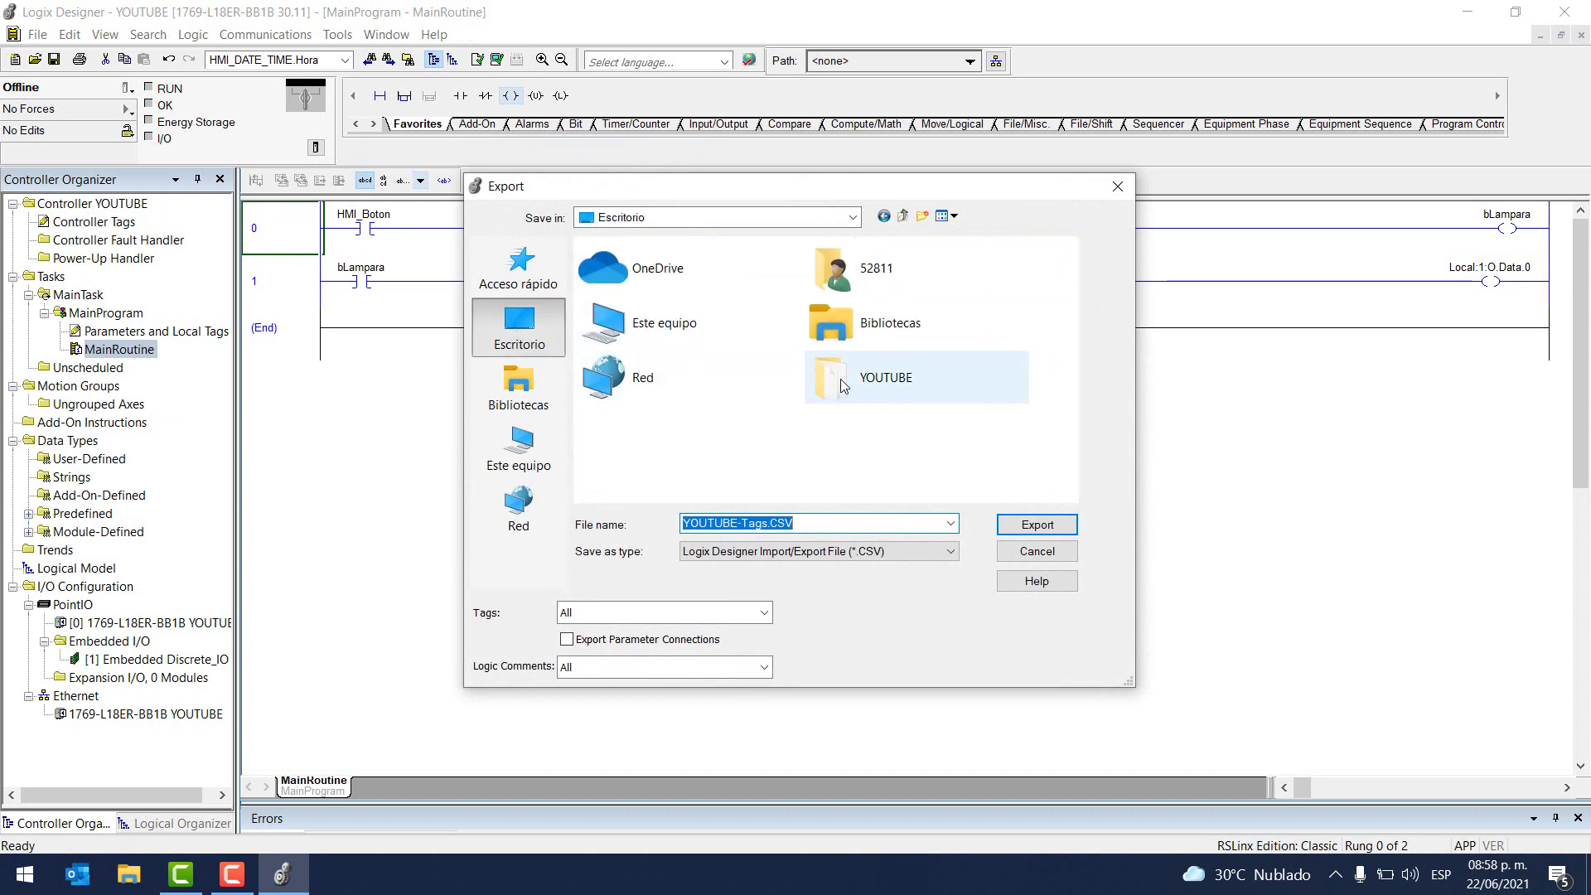
double_click(881, 380)
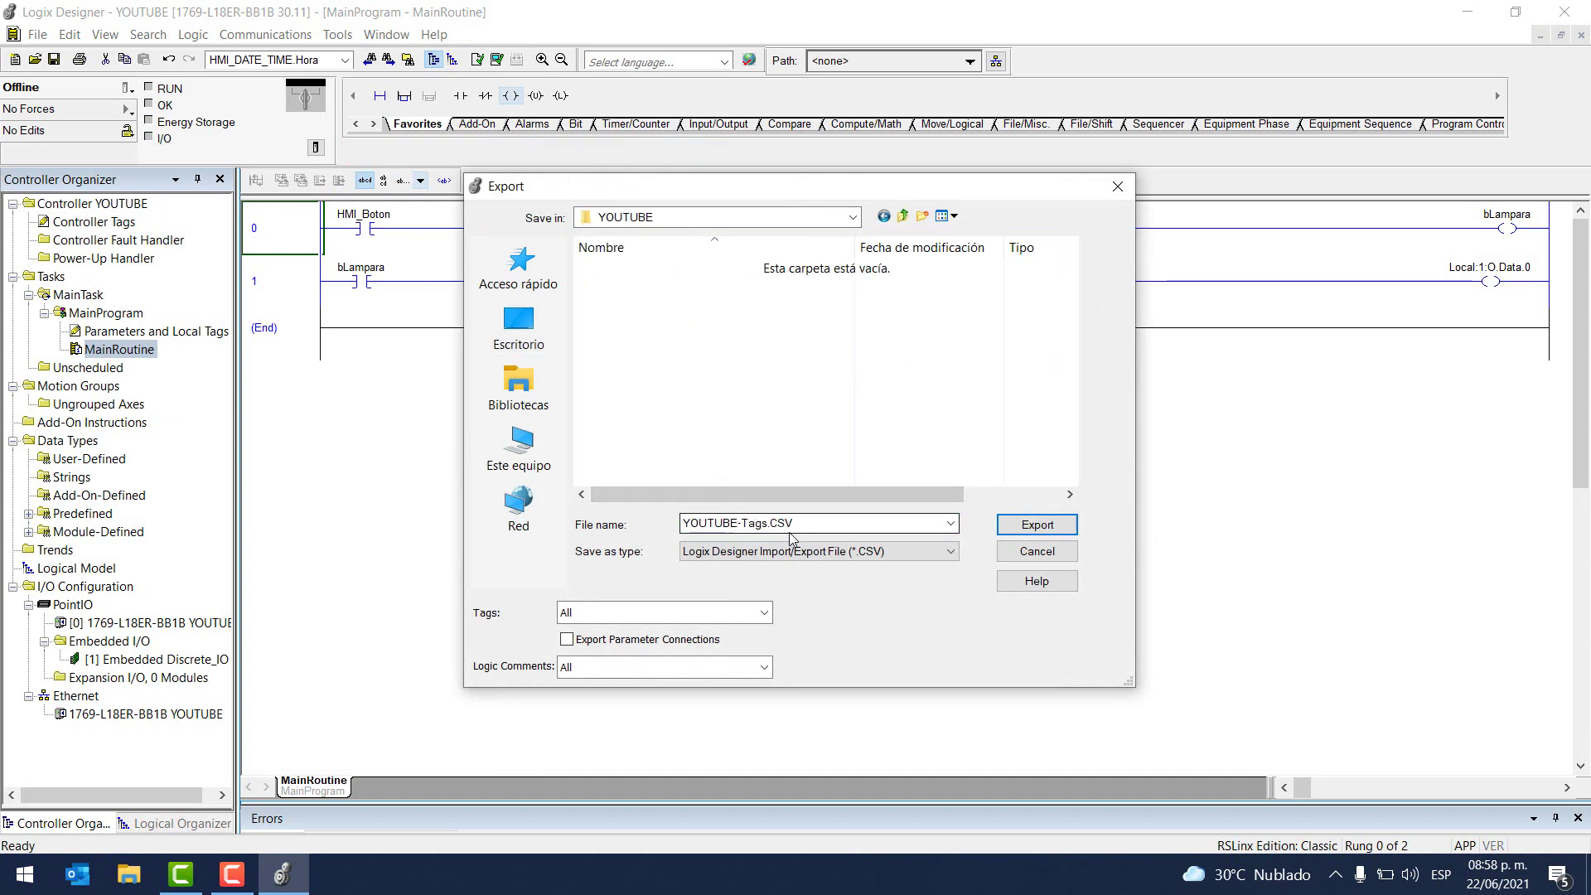
key("Tab")
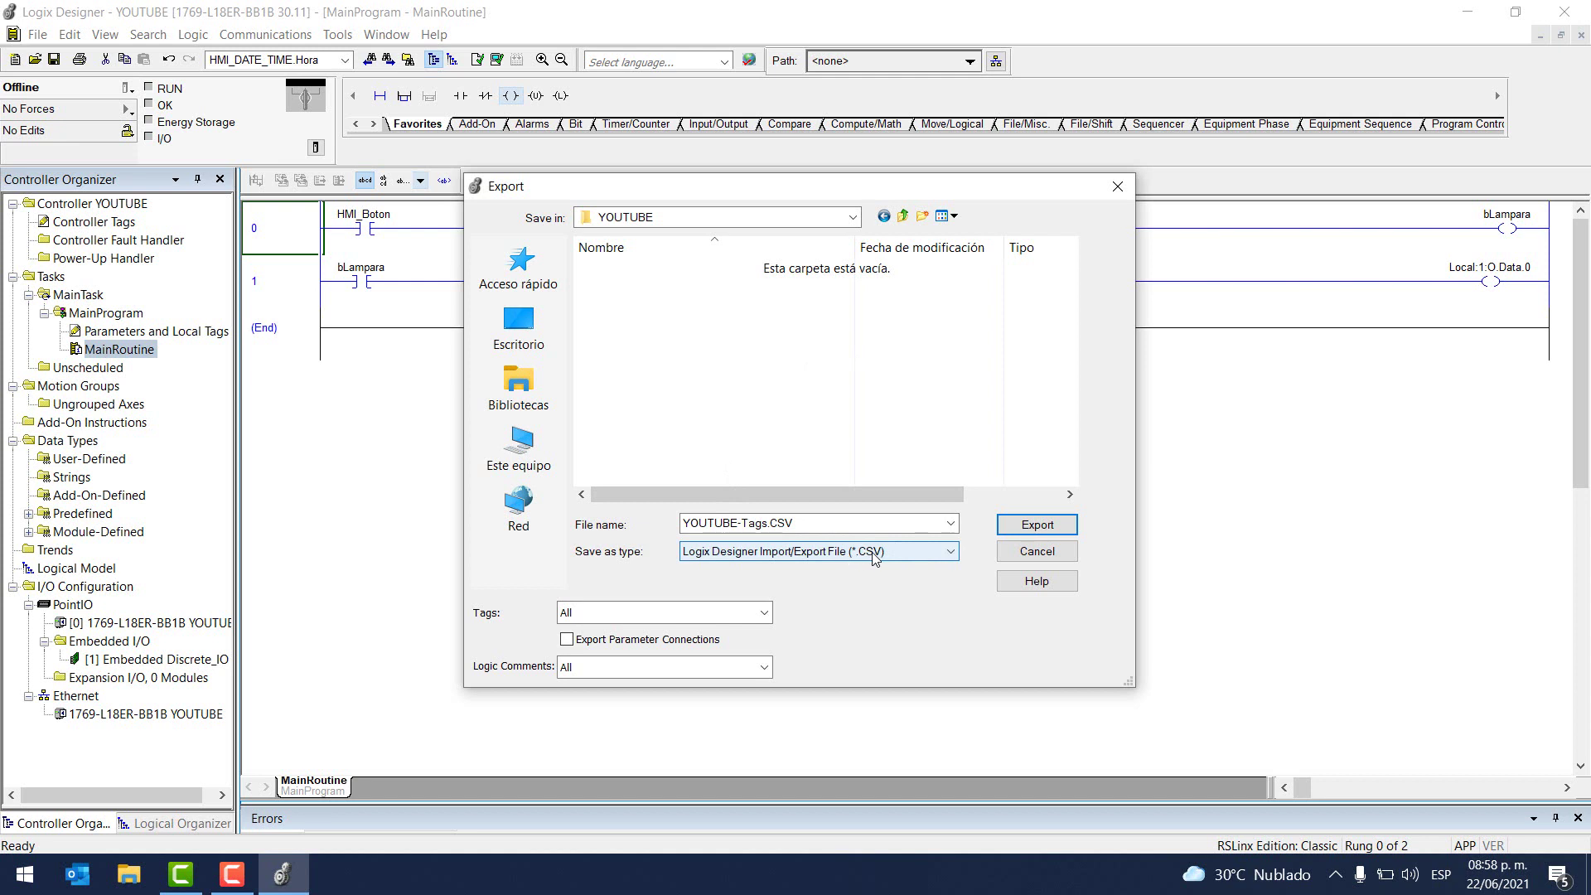
left_click(997, 527)
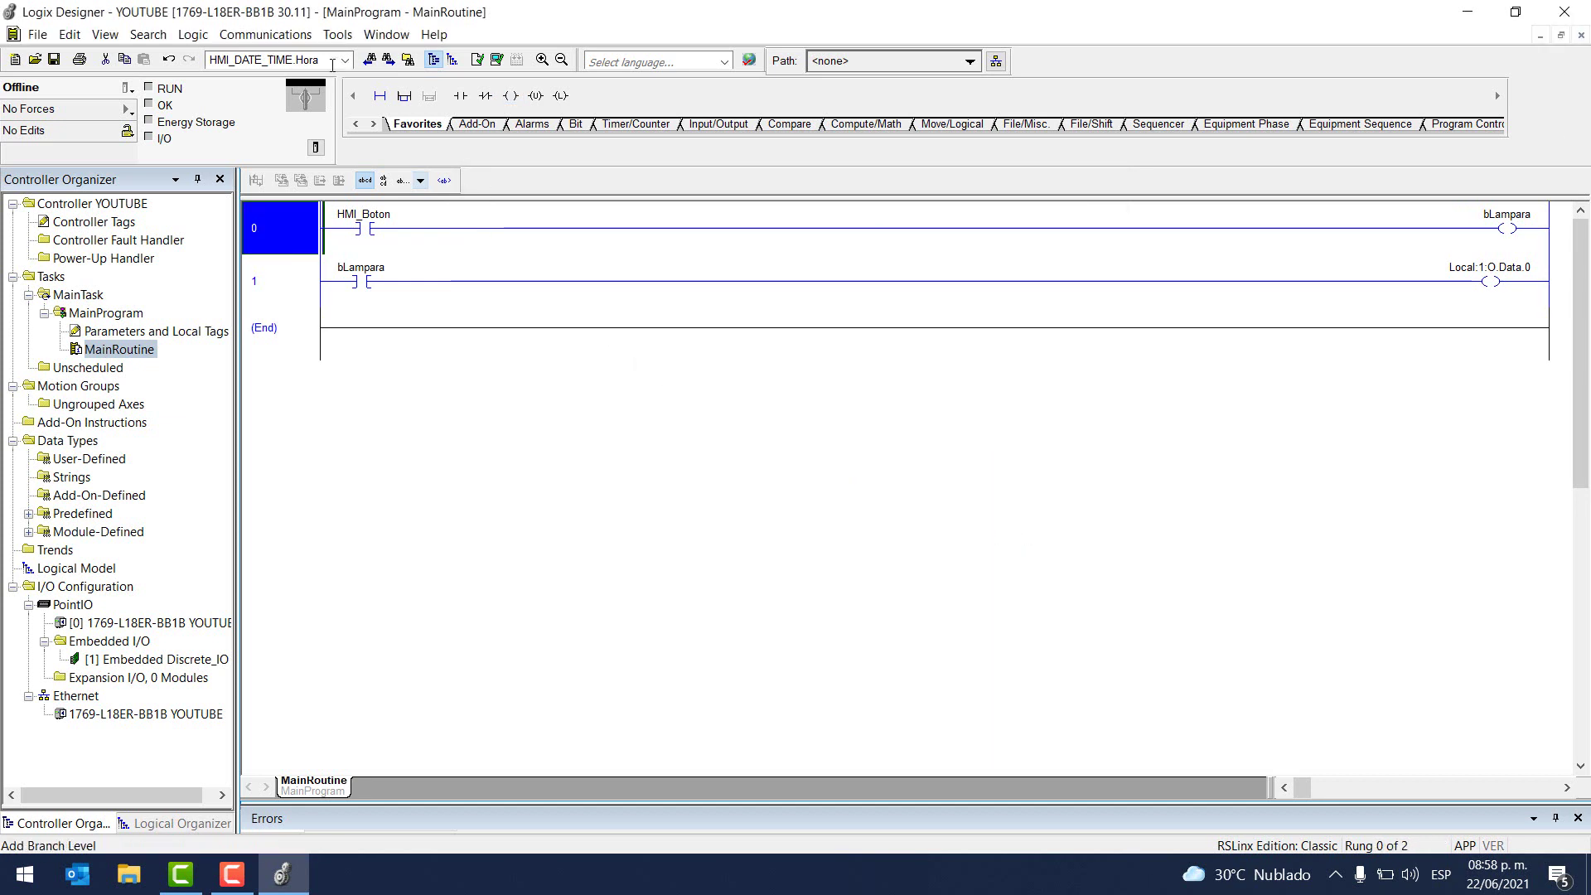
Open the Who Active network browser and launch RSLinx Classic from Windows
left_click(300, 38)
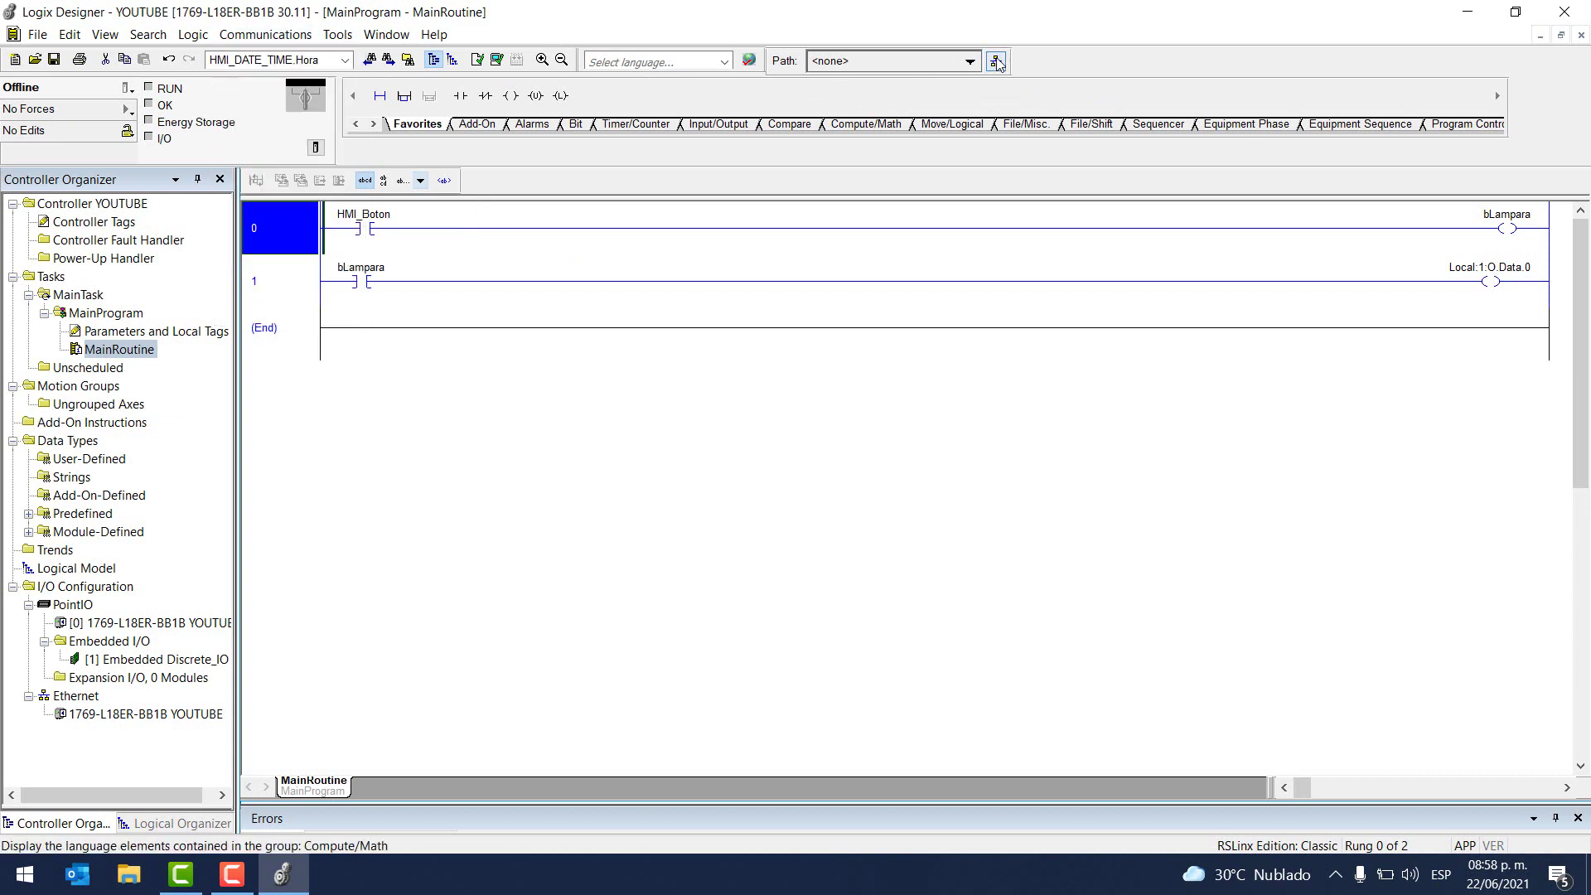
left_click(997, 63)
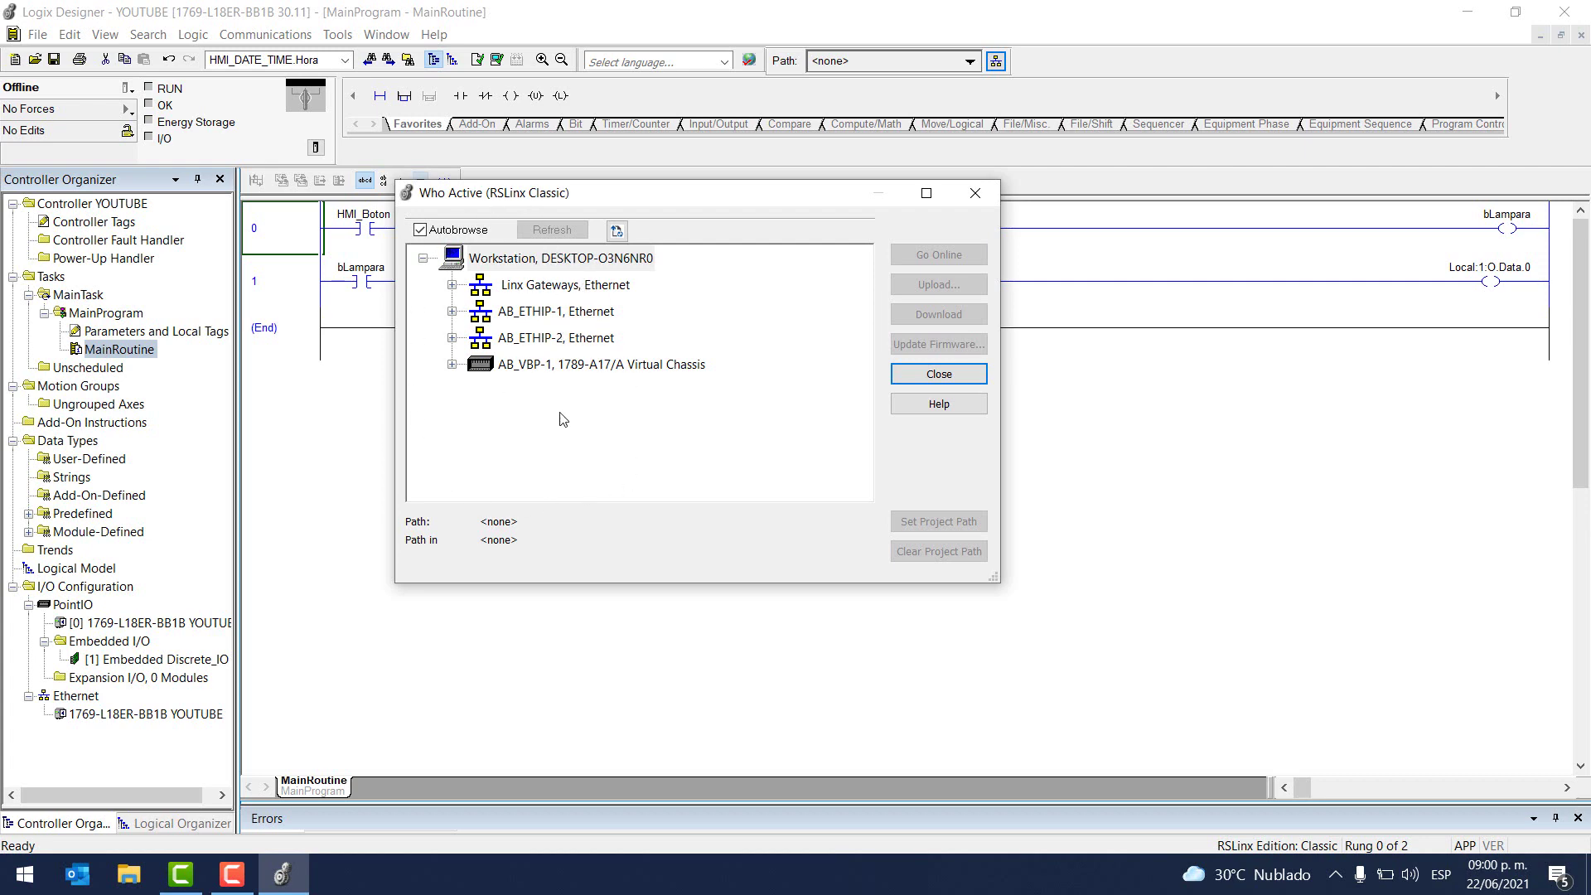
left_click(9, 888)
type("rsli")
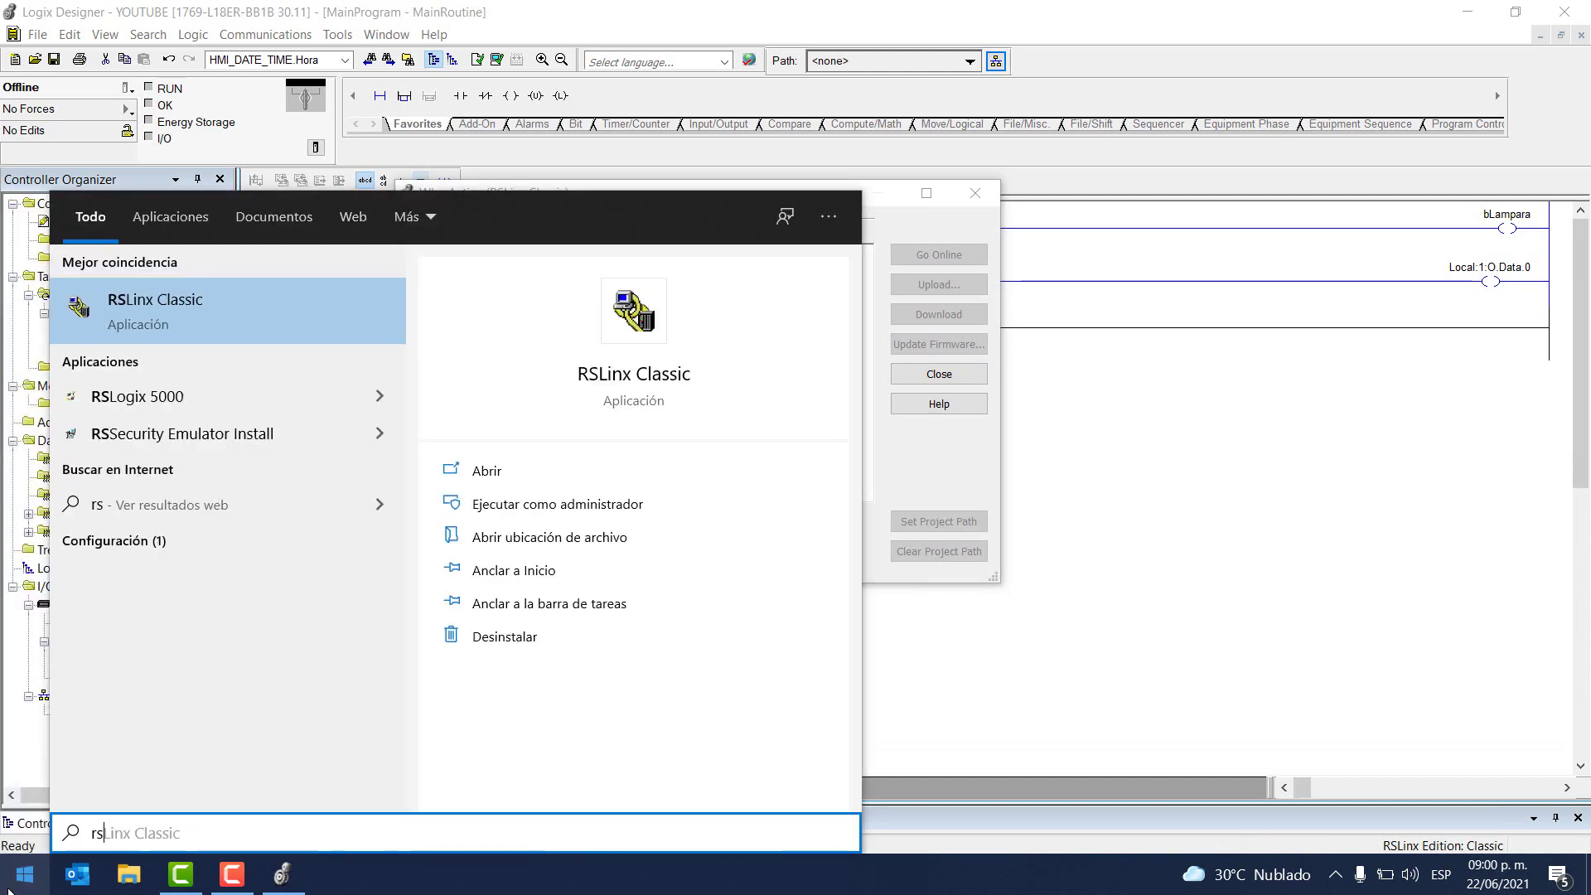
left_click(163, 304)
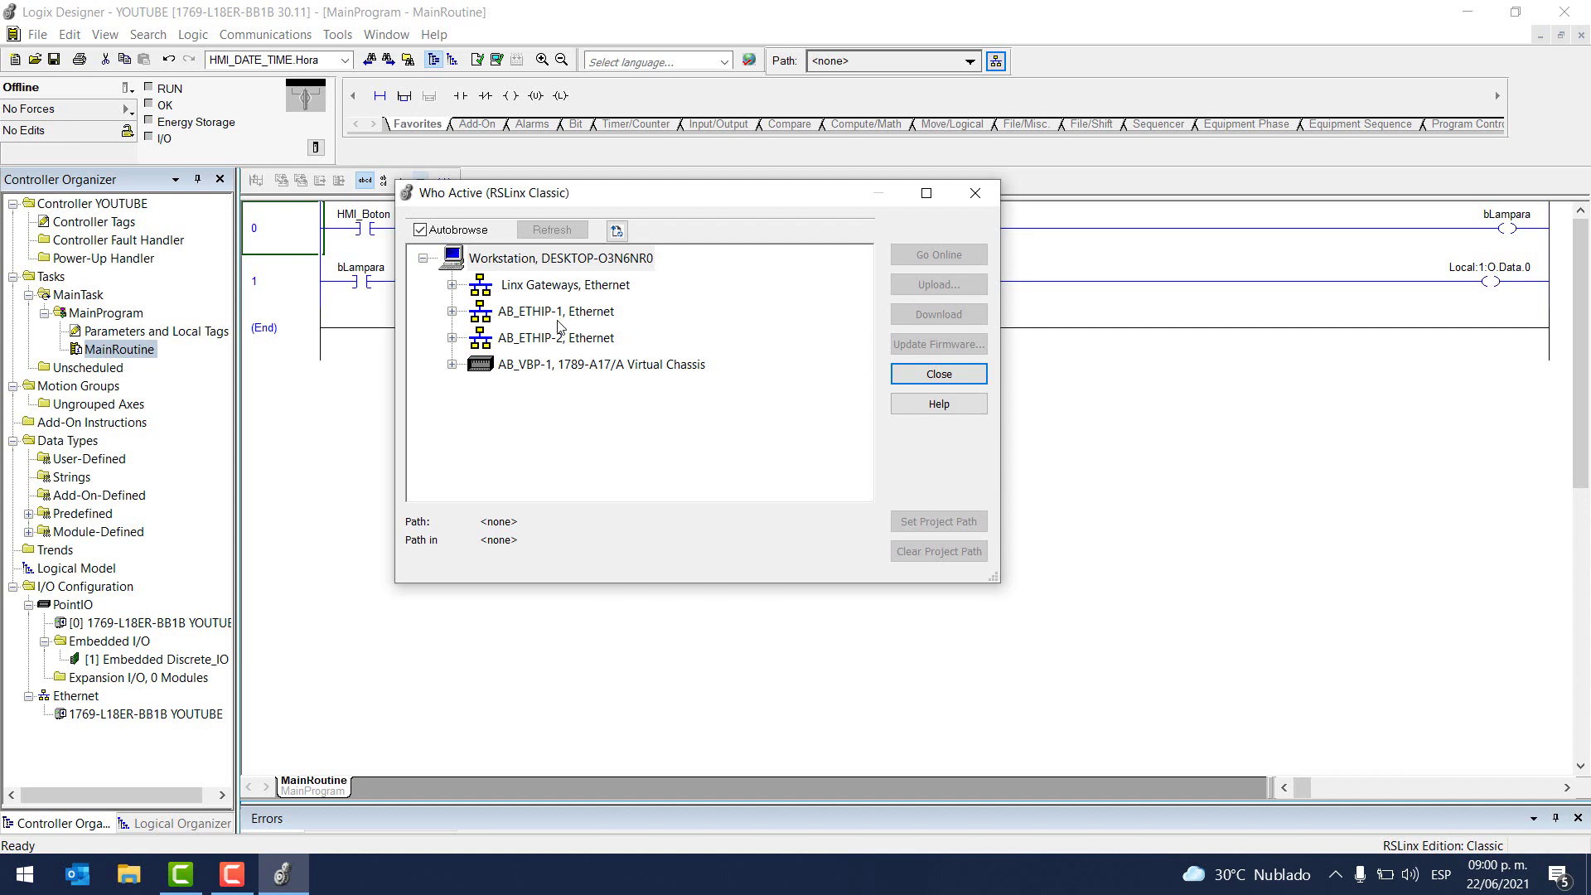
Browse the AB_ETHIP-1 Ethernet driver and select the 1769-L18ER-BB1B controller at 192.168.0.1
left_click(453, 313)
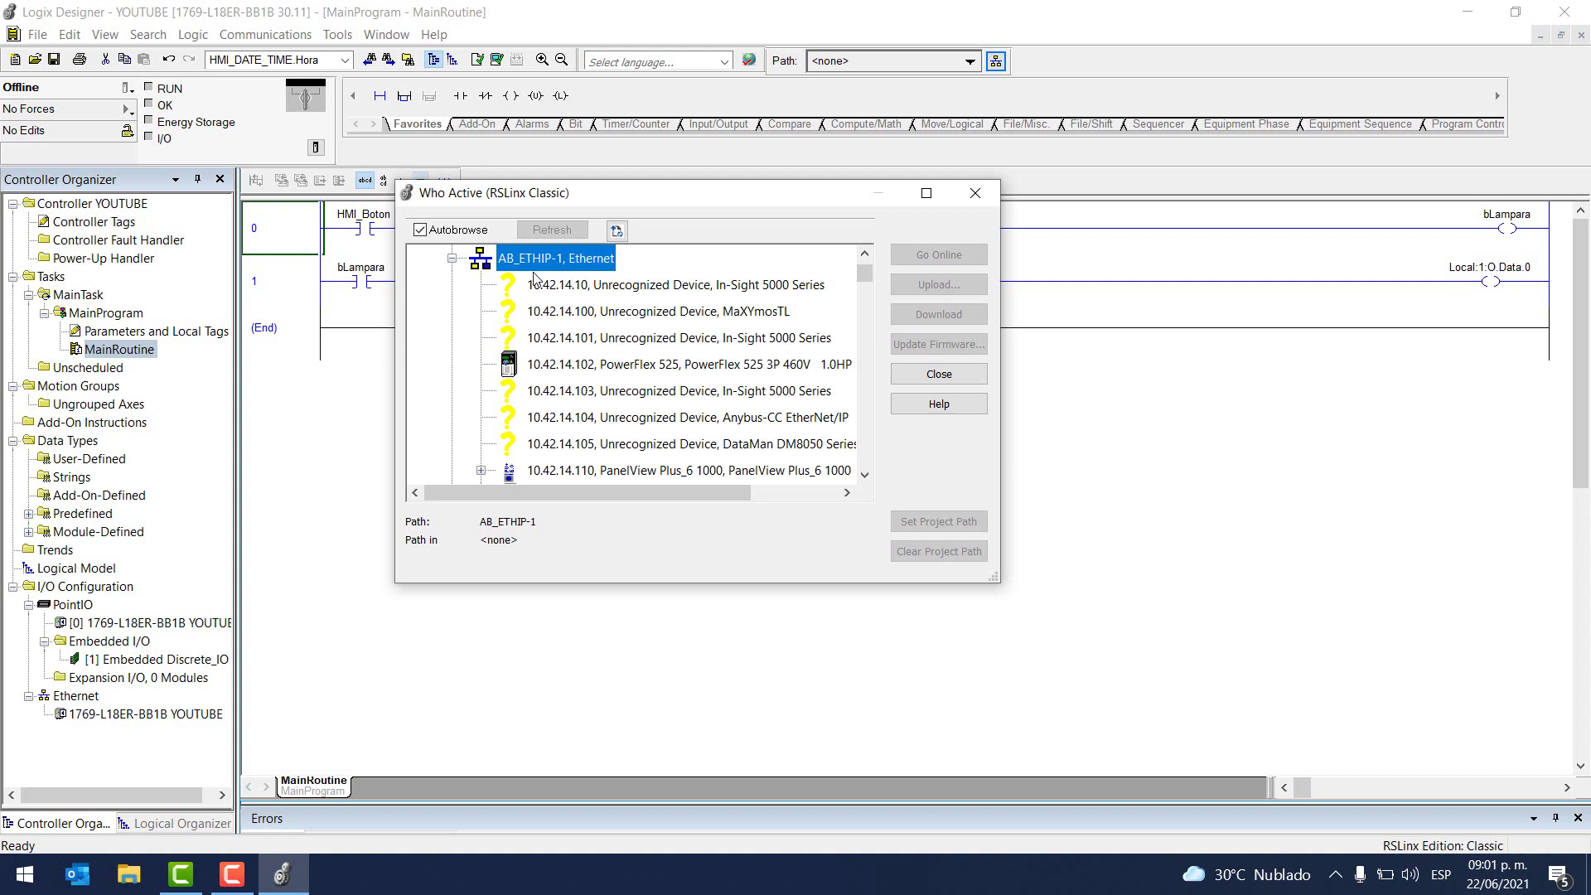
scroll(630, 352, "down", 2)
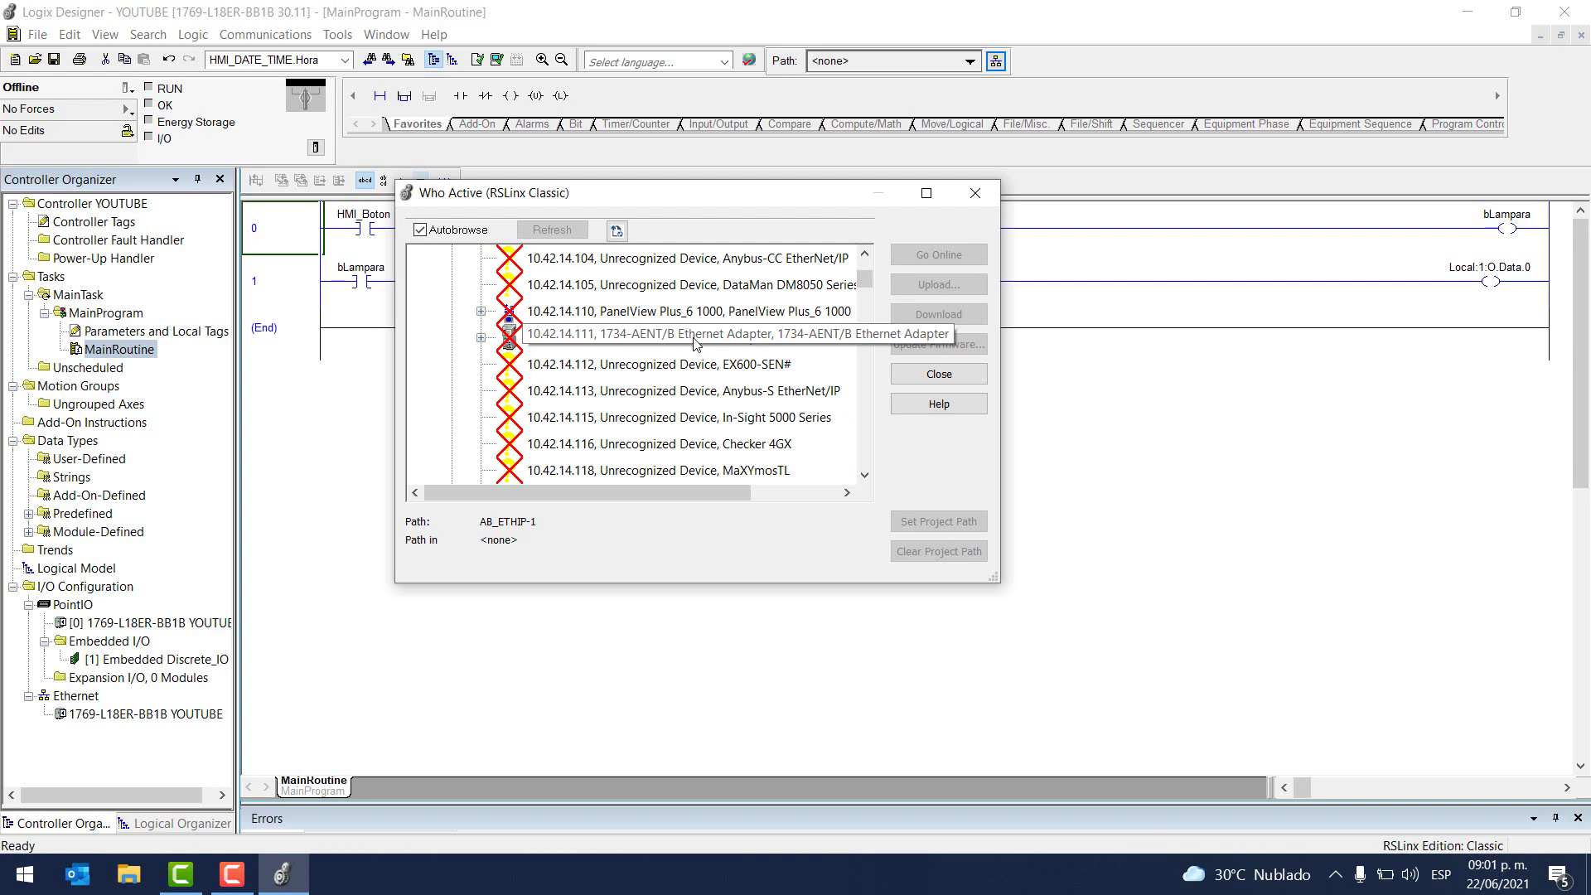
scroll(696, 338, "down", 10)
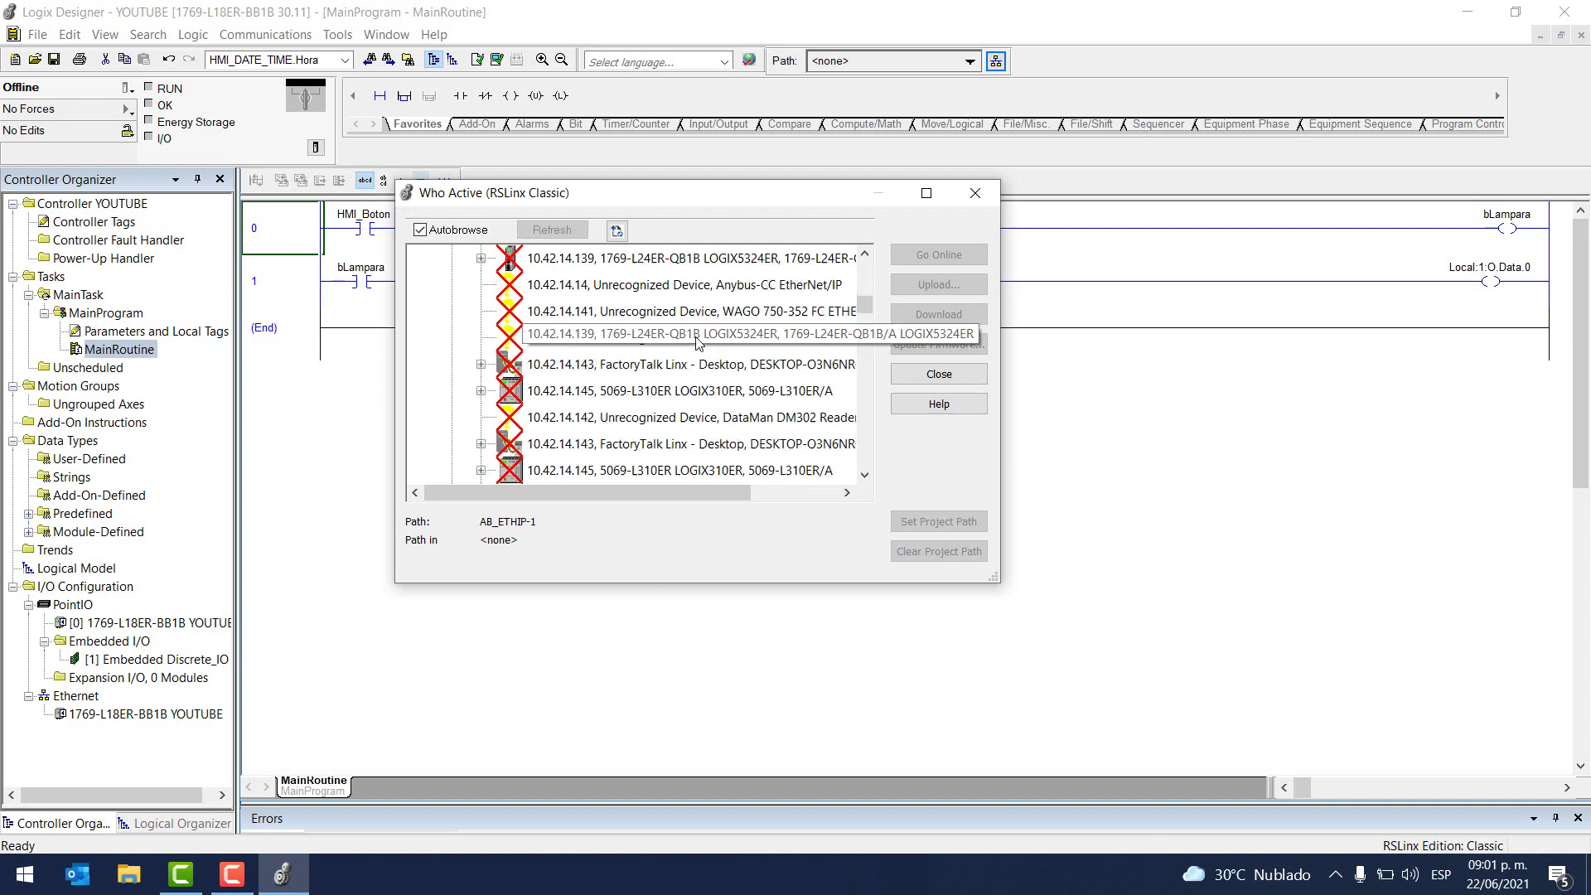
scroll(696, 338, "down", 10)
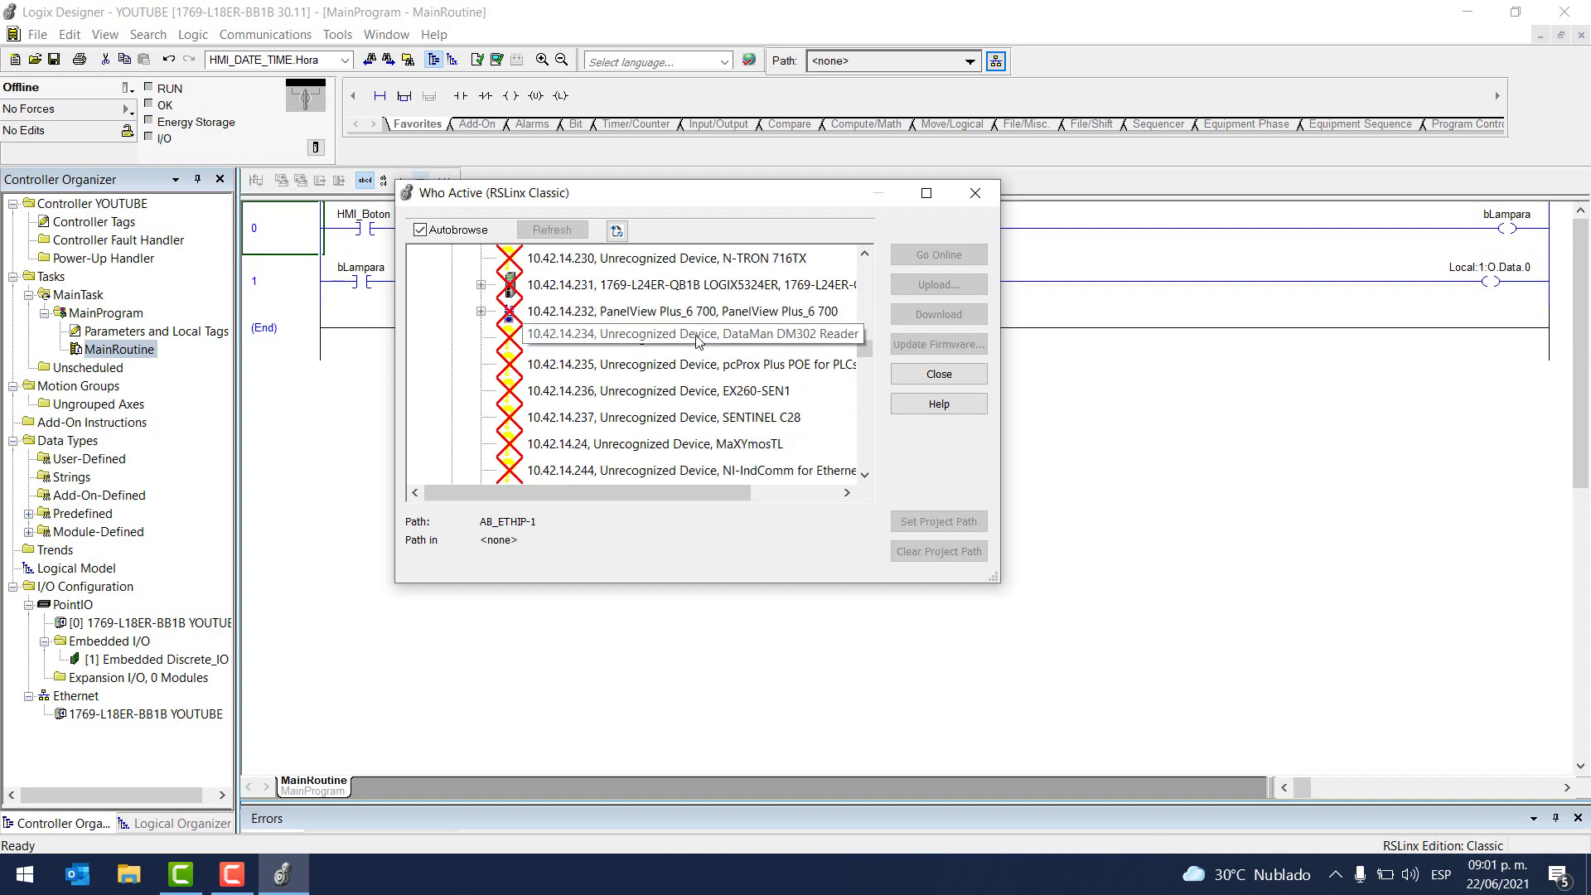
scroll(696, 338, "down", 10)
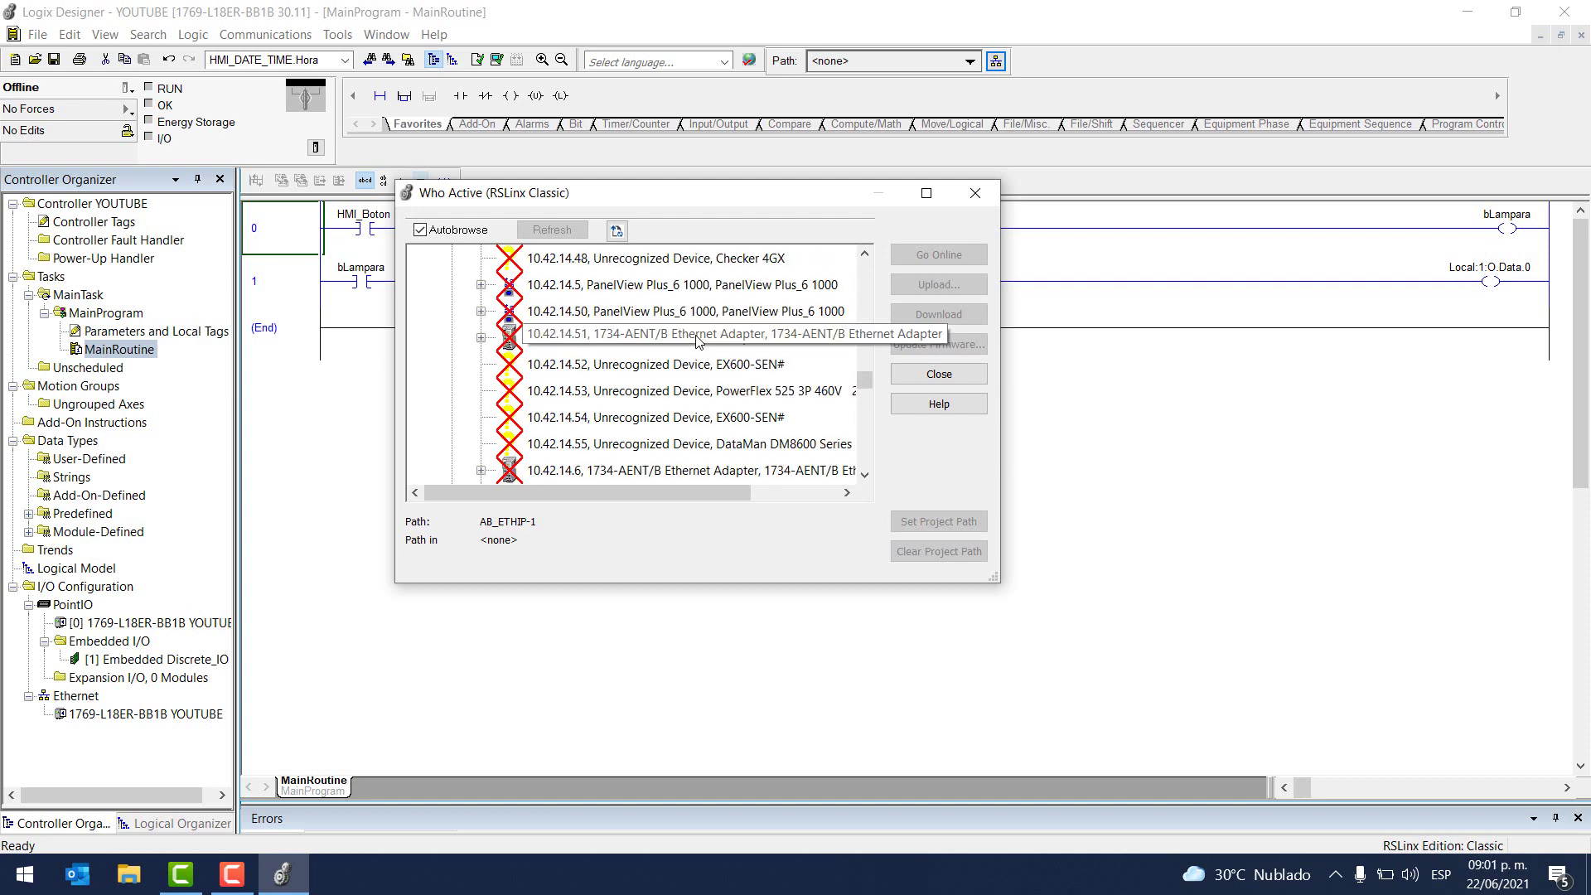
scroll(696, 337, "down", 10)
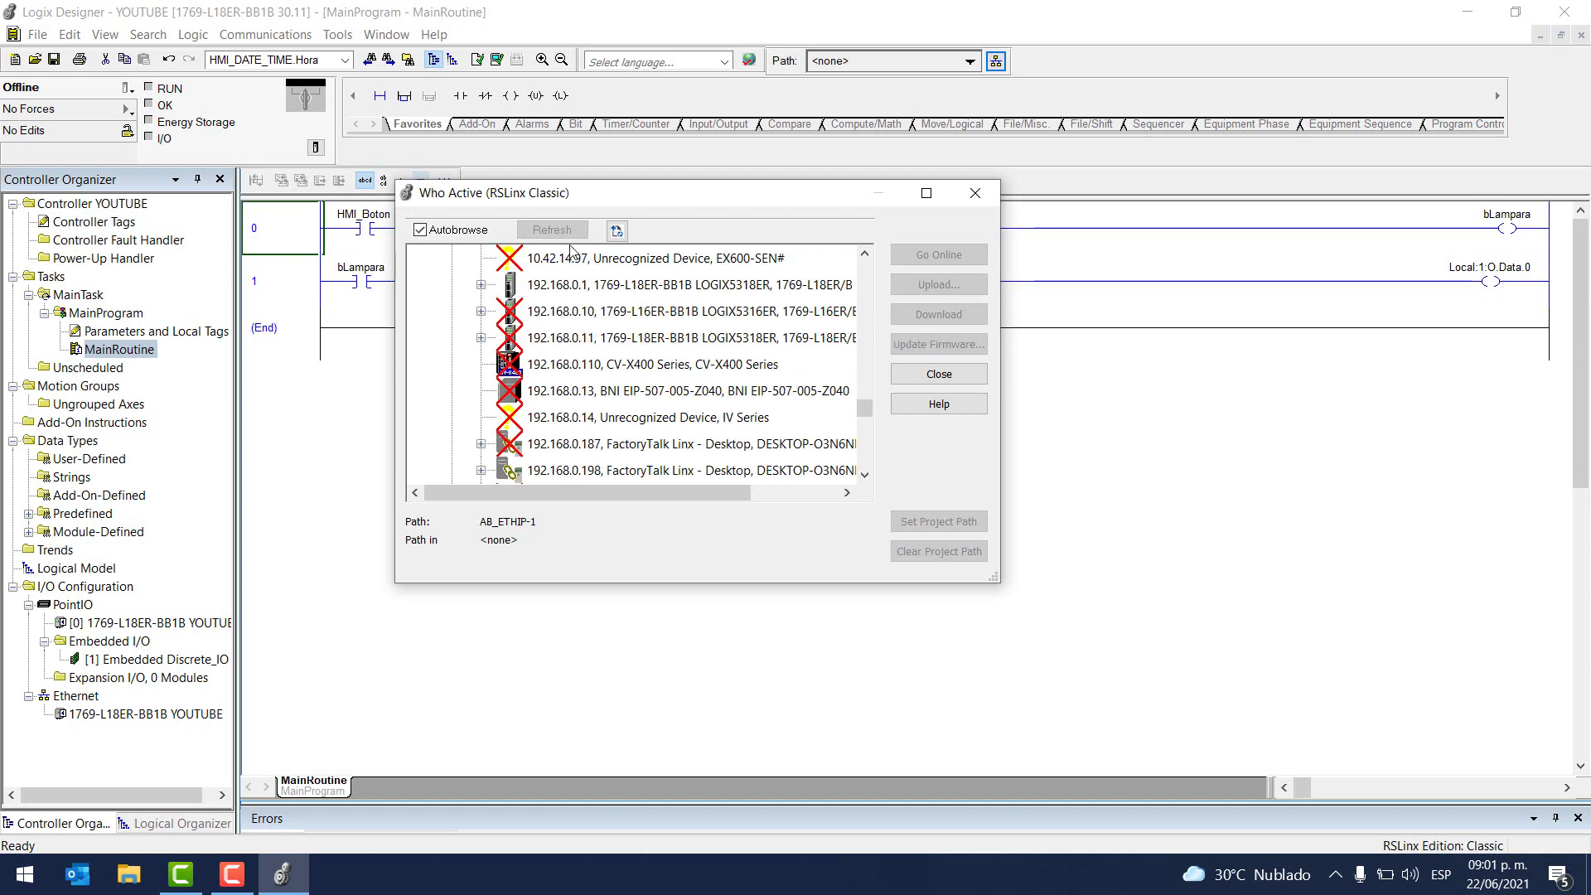
left_click(532, 285)
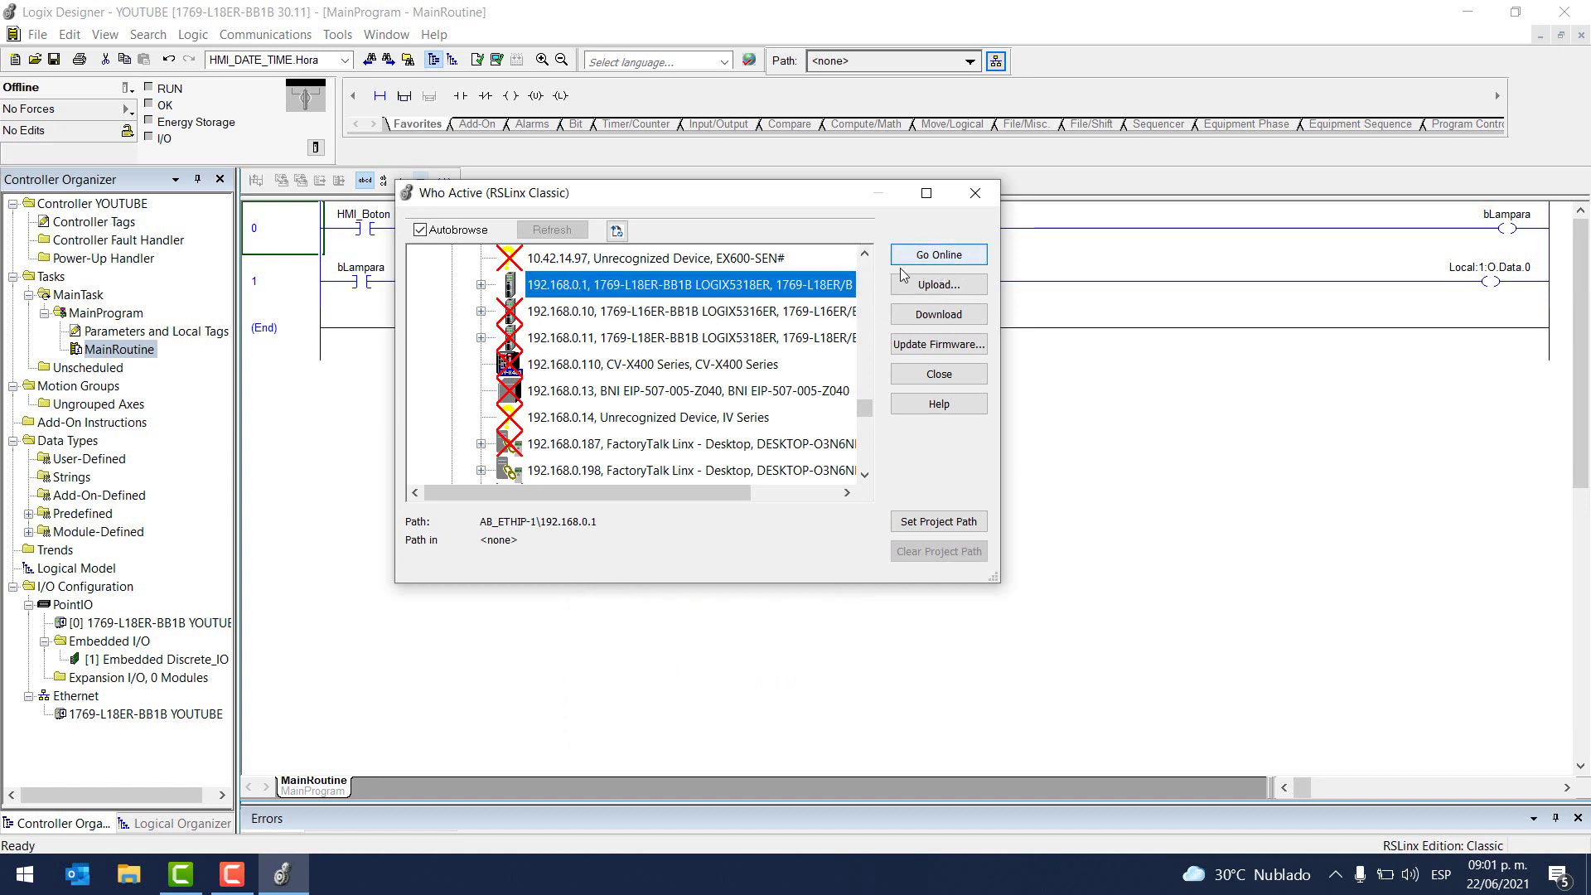
Download the YOUTUBE project to the selected controller and return it to Remote Run mode
left_click(940, 319)
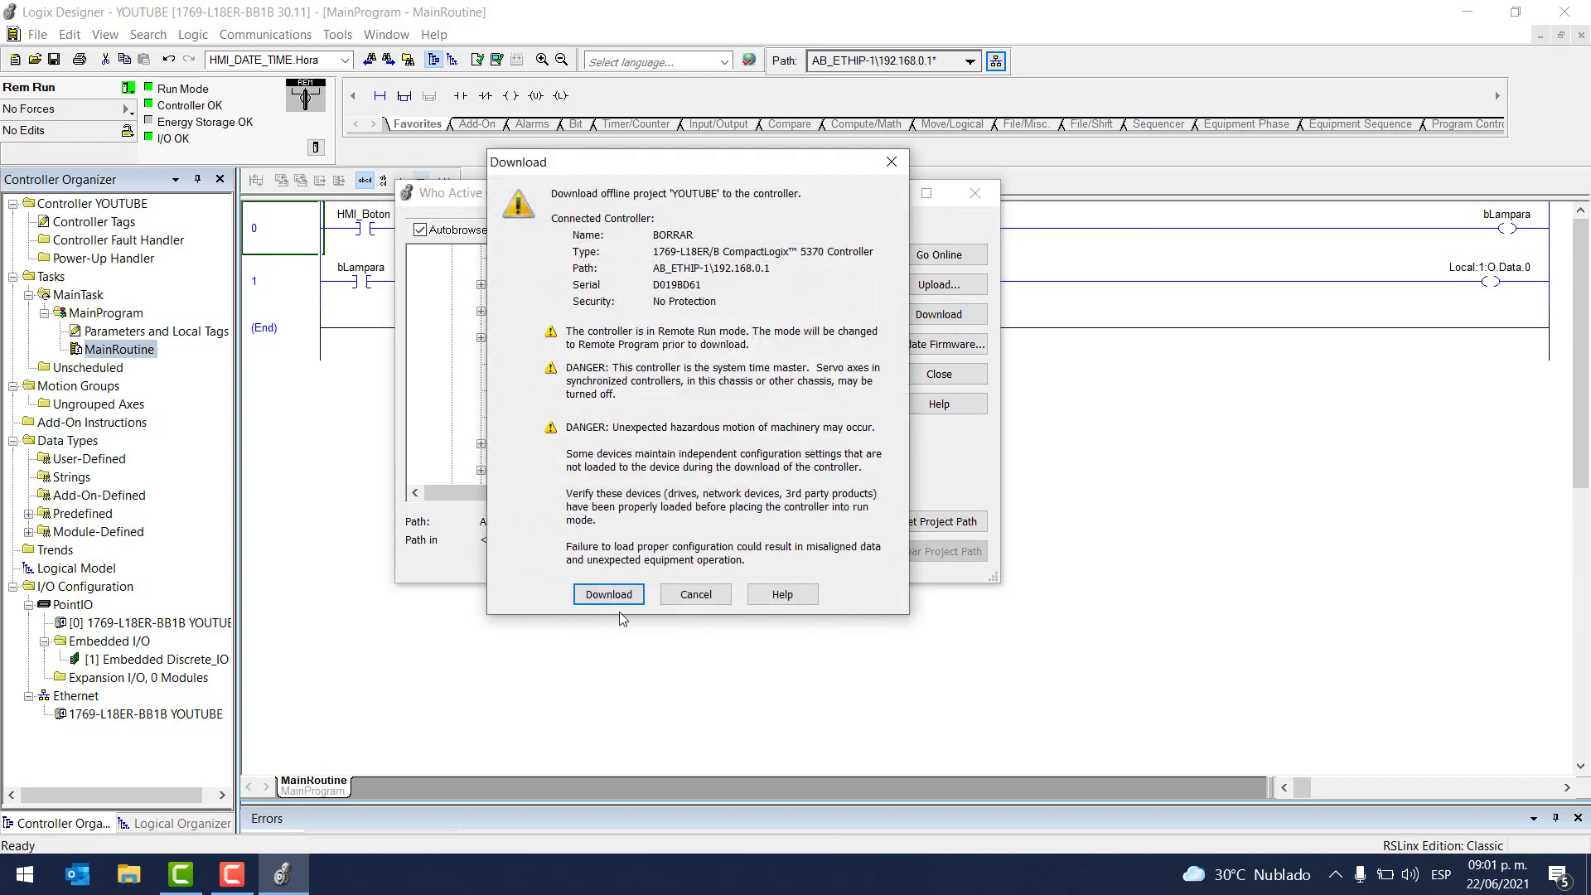
left_click(608, 594)
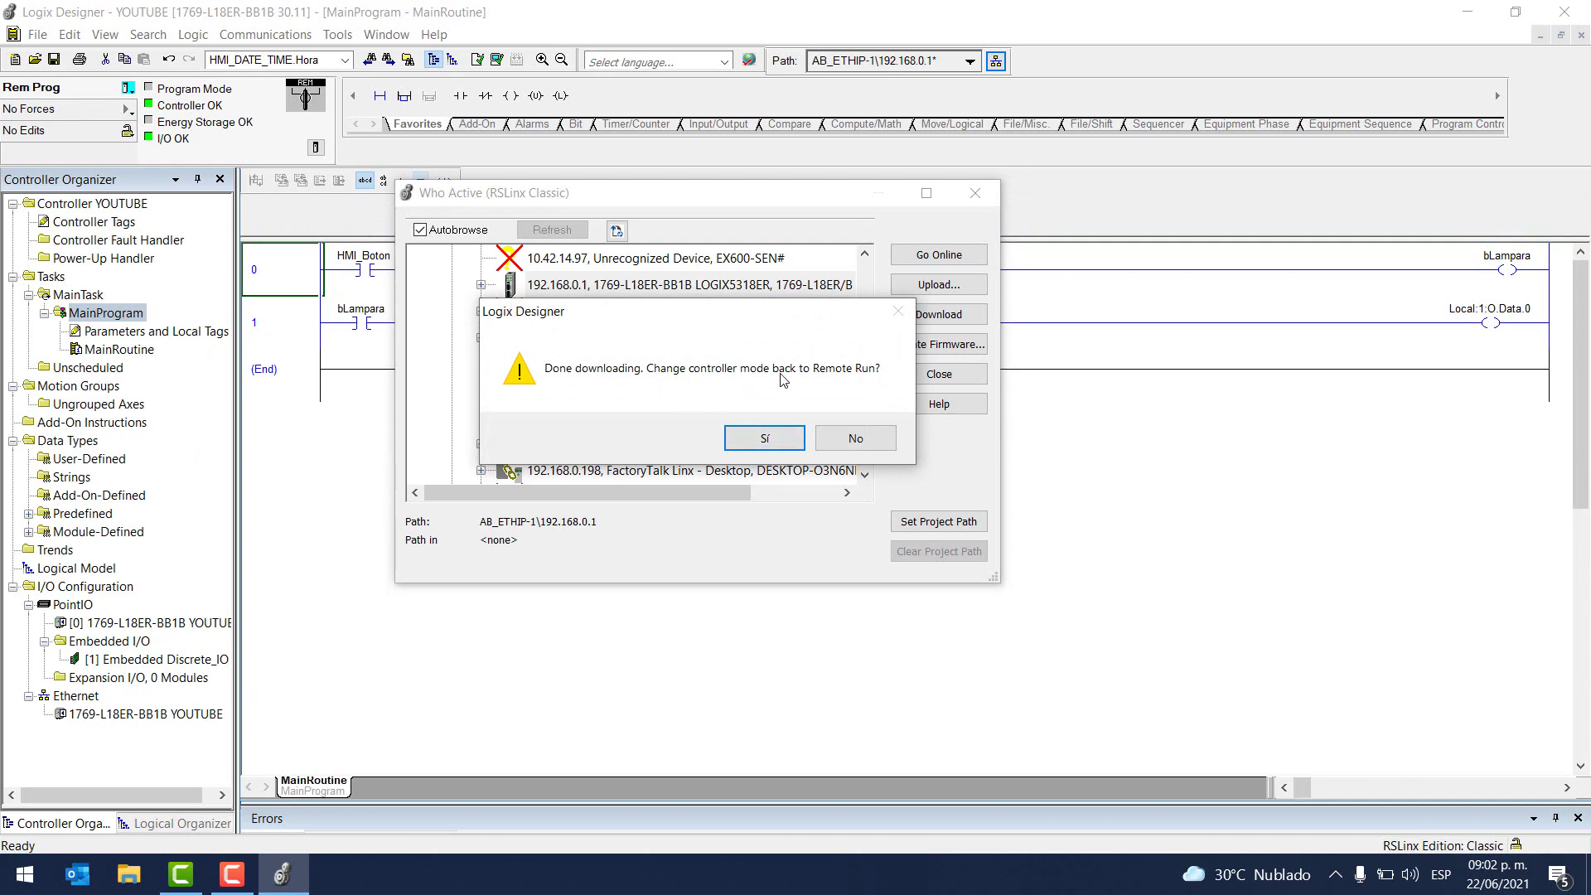
left_click(766, 438)
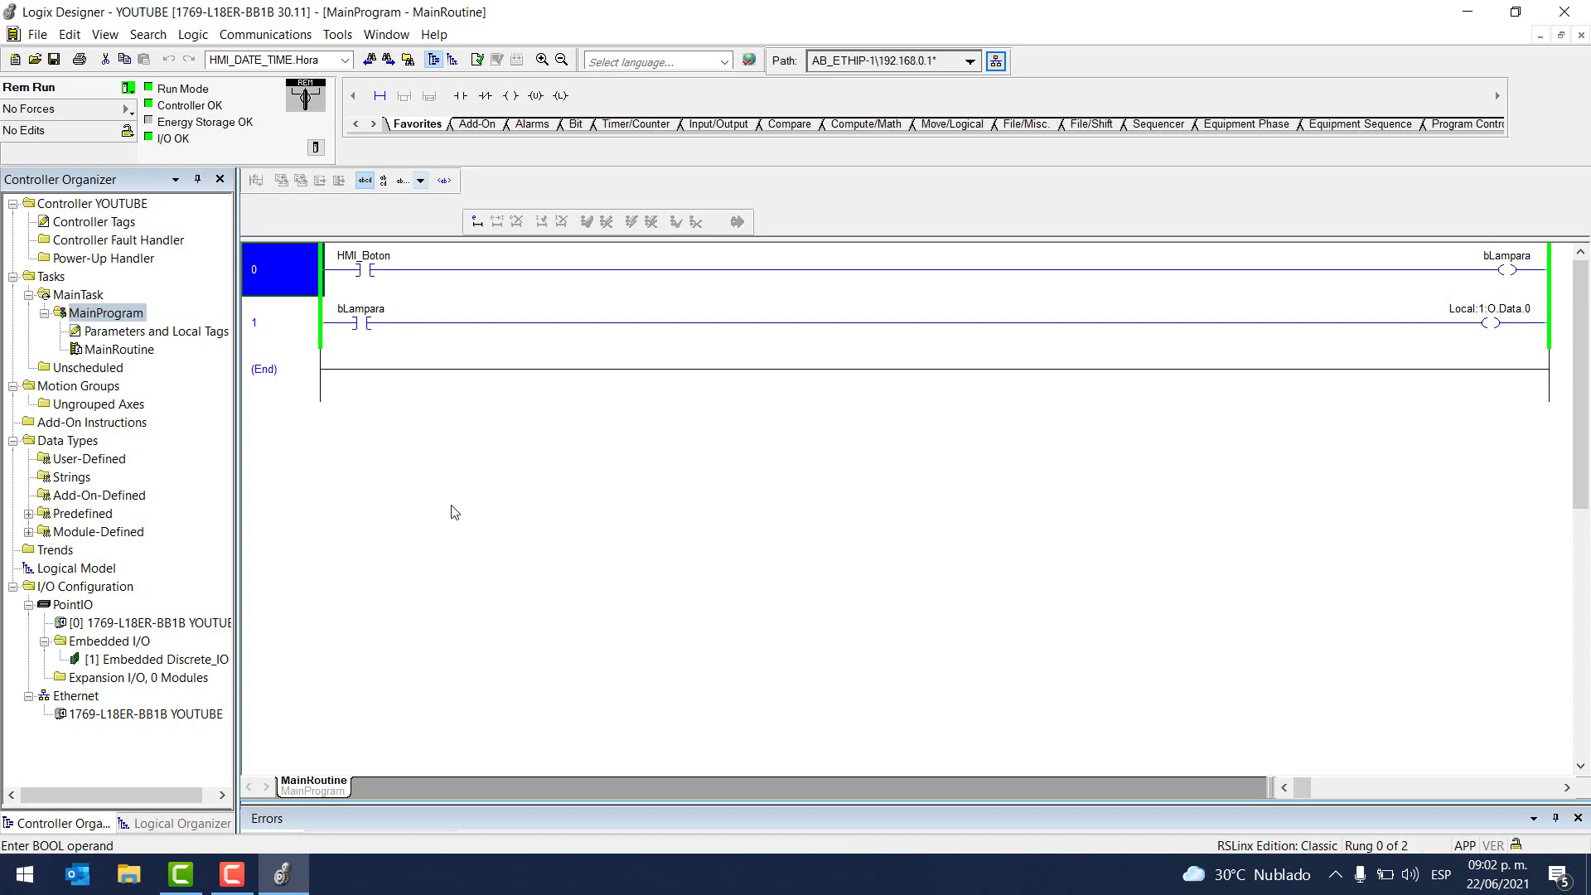
Launch DOPSoft 4.00.10 from Windows
left_click(16, 883)
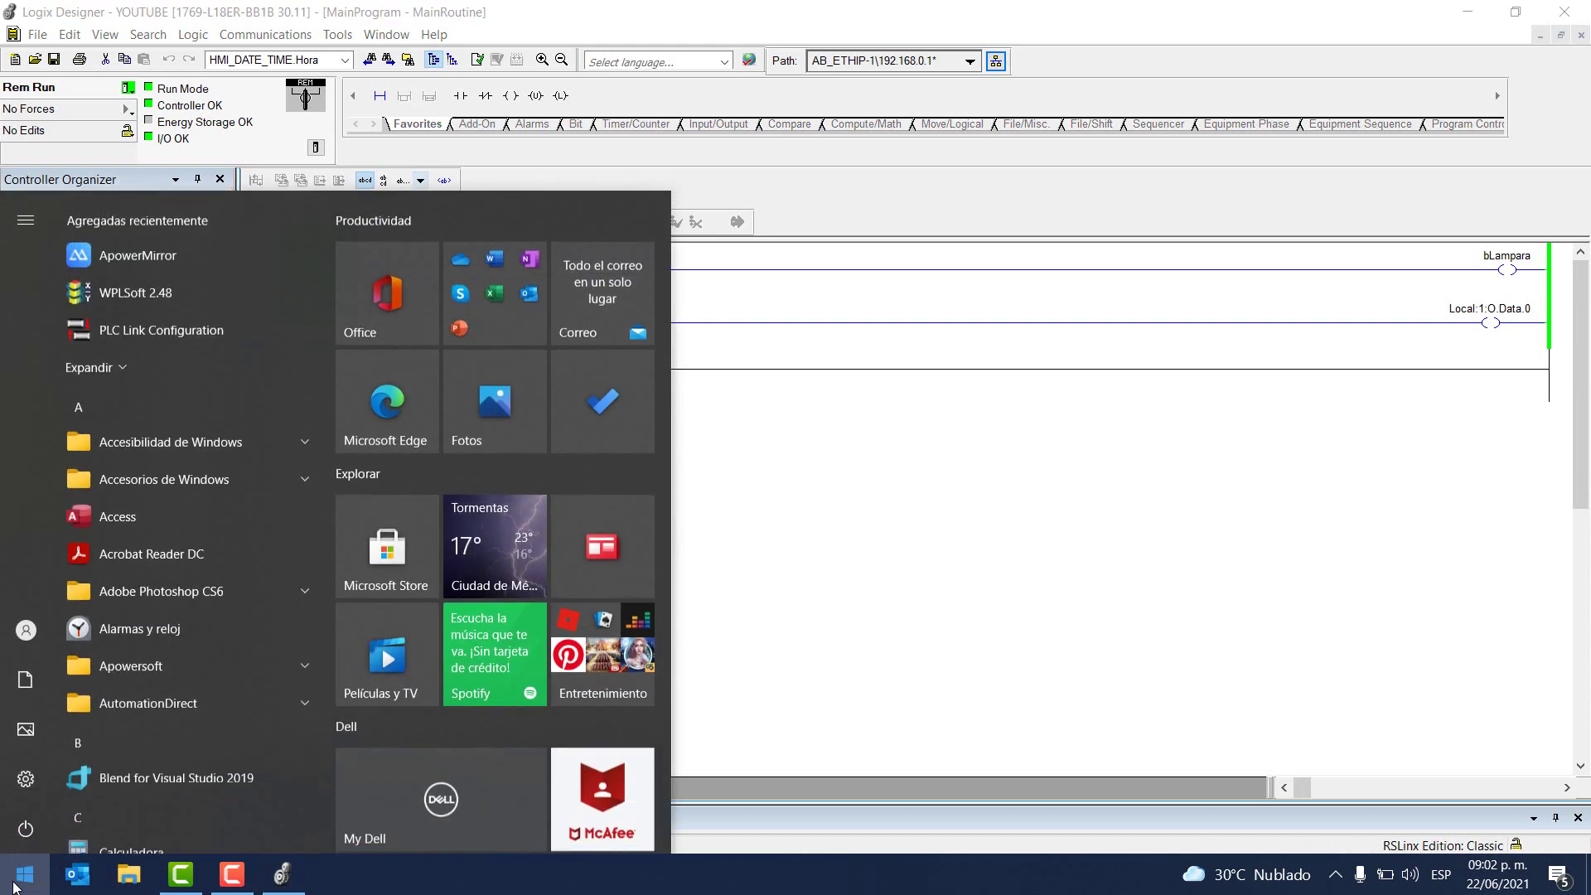
type("dpo")
key("BackSpace")
key("BackSpace")
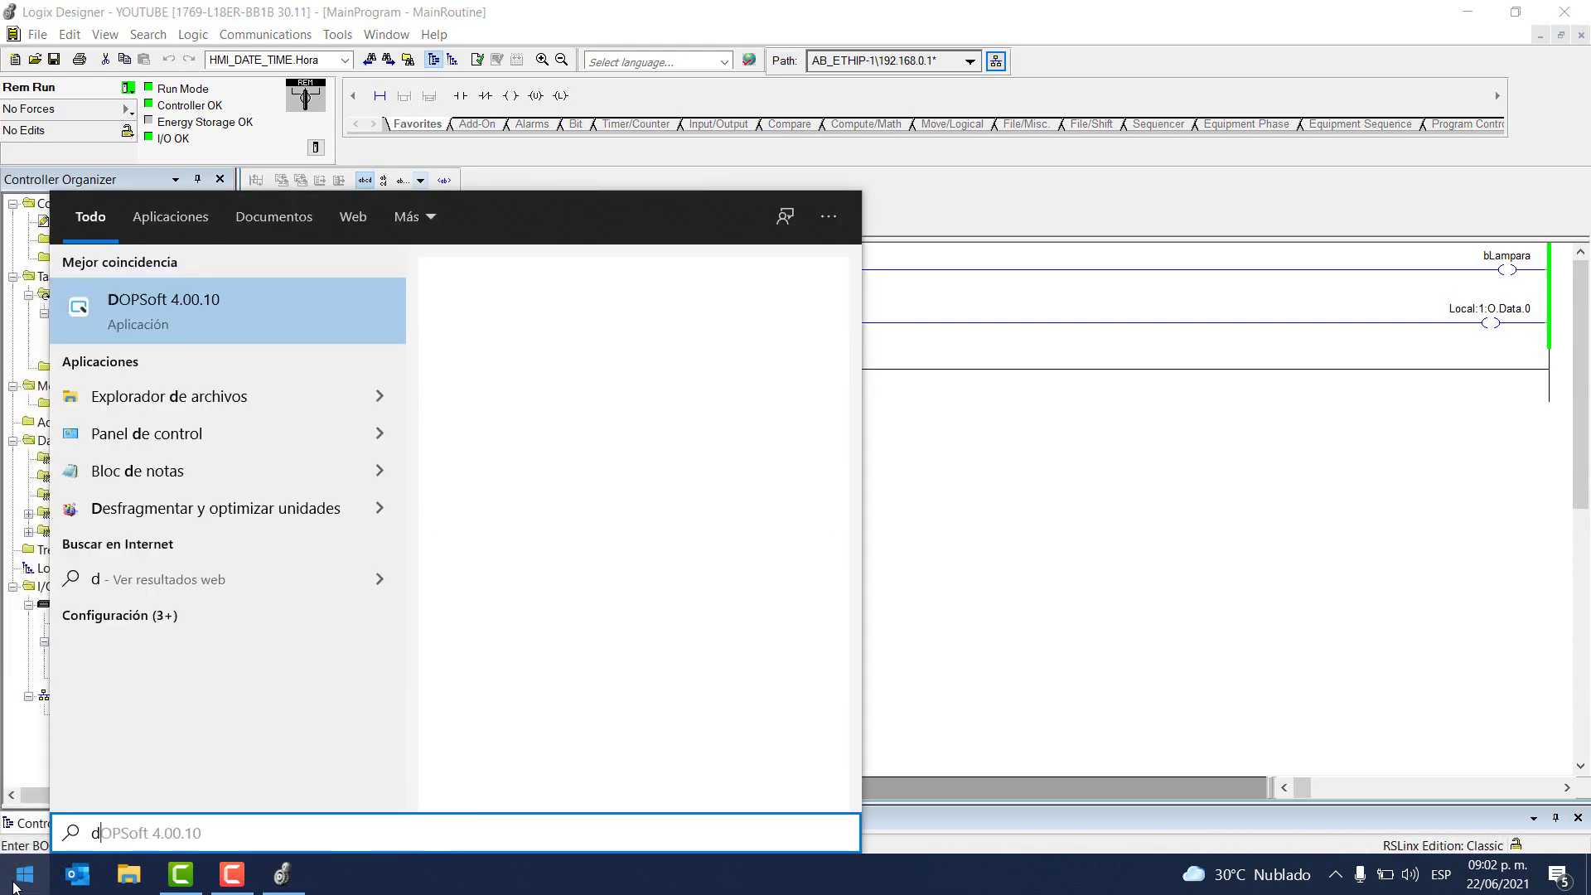
type("o")
key("Return")
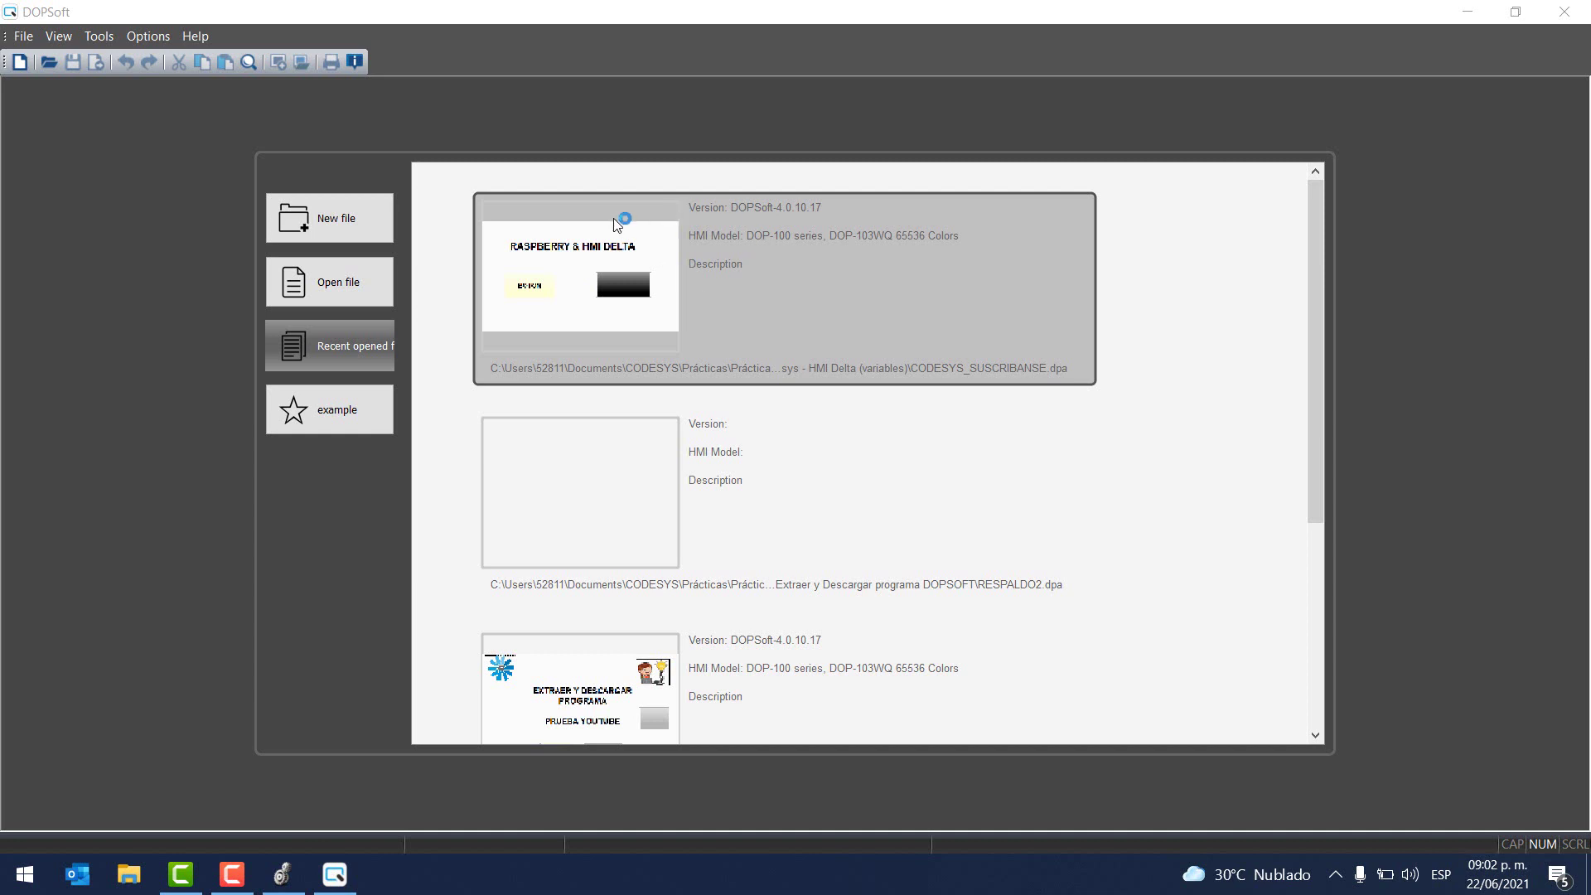
Create a new project named YOUTUBE_SUSCRIBANSE for the DOP-100 series 103WQ model and continue to the communication settings
left_click(356, 220)
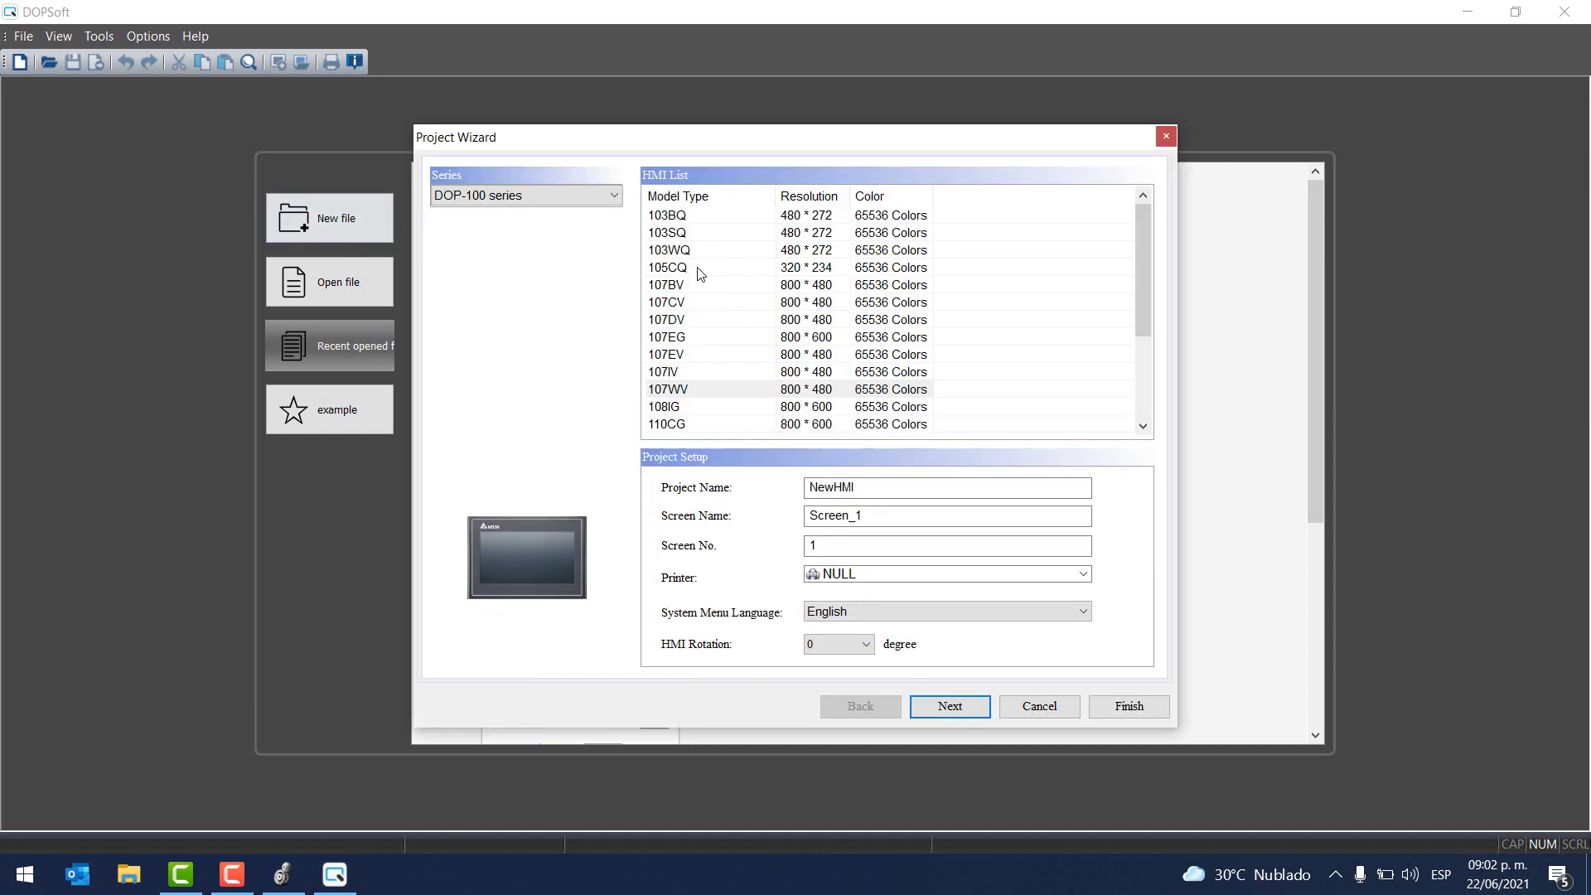
left_click(690, 251)
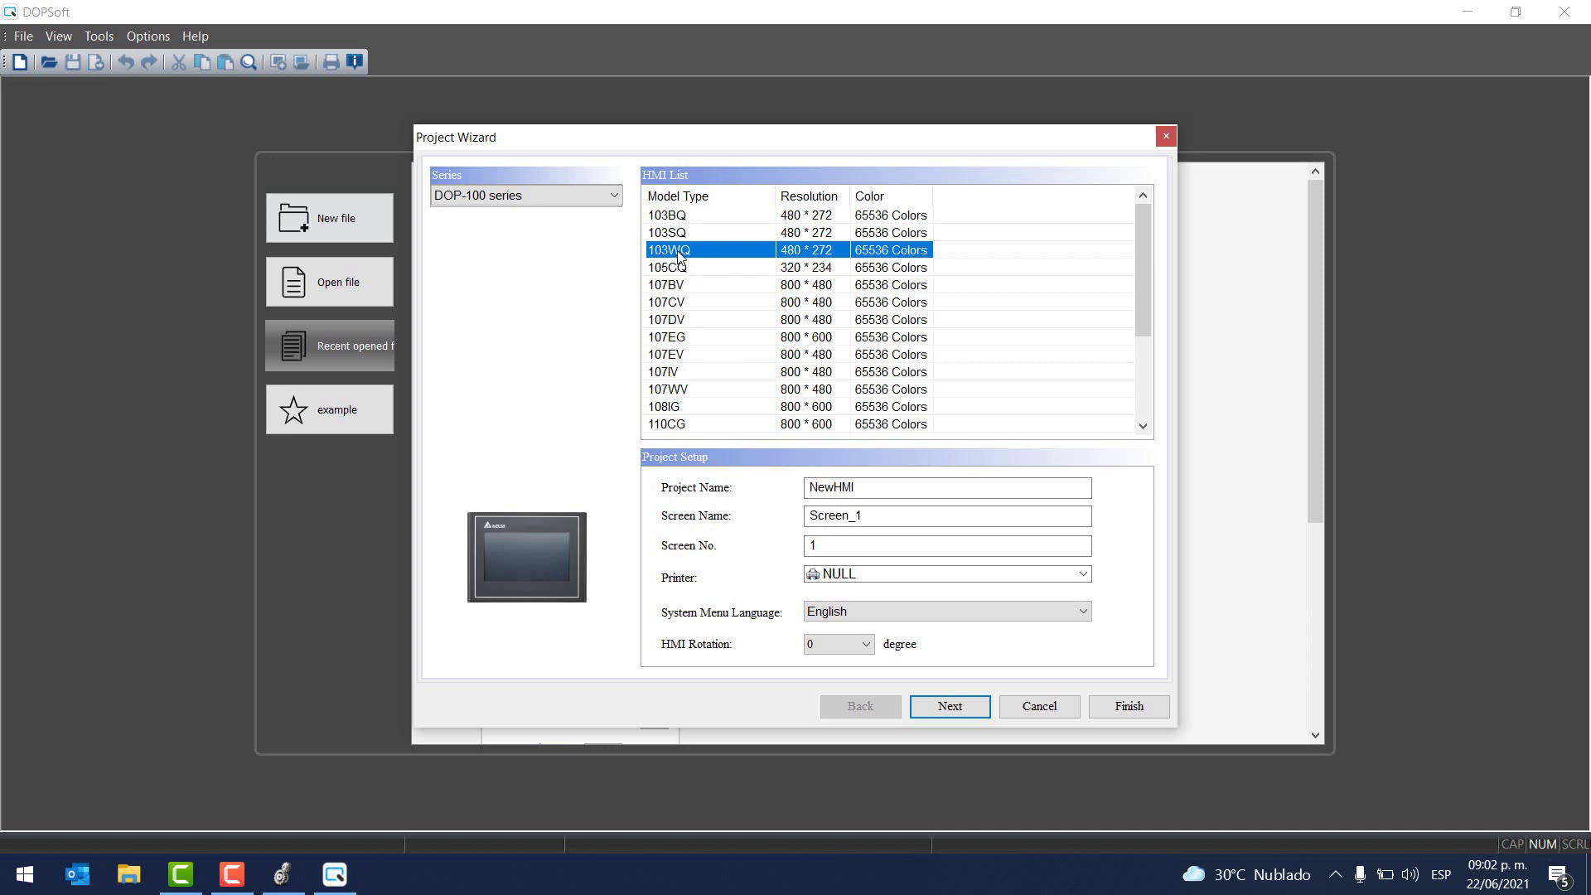
left_click(803, 489)
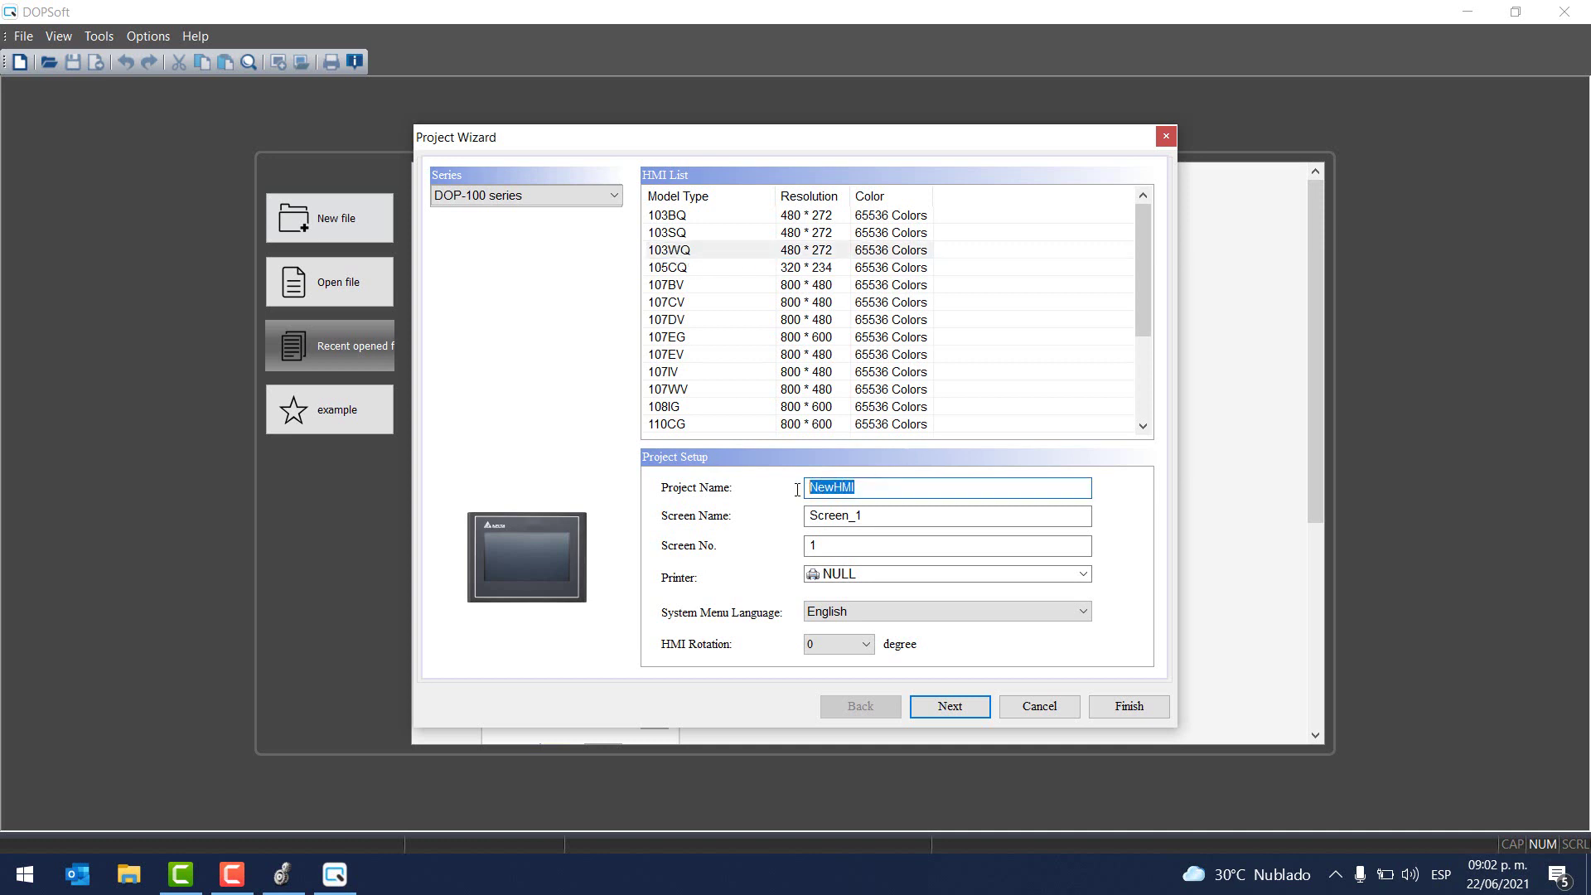
key("Caps_Lock")
type("YOUTUBE_SUSCRIBANSE")
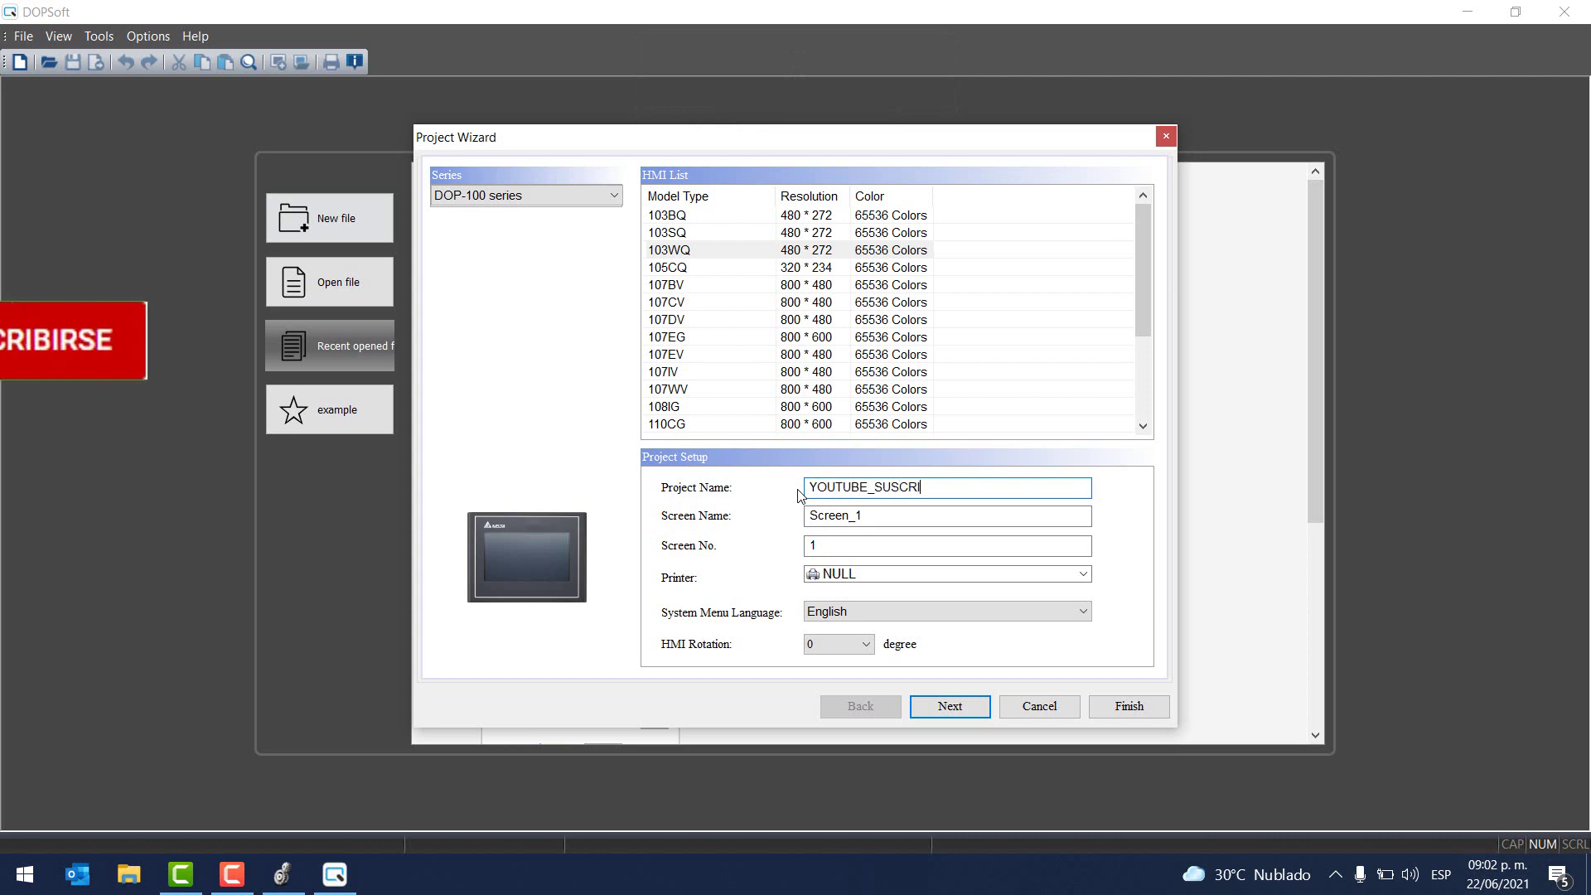
left_click(951, 704)
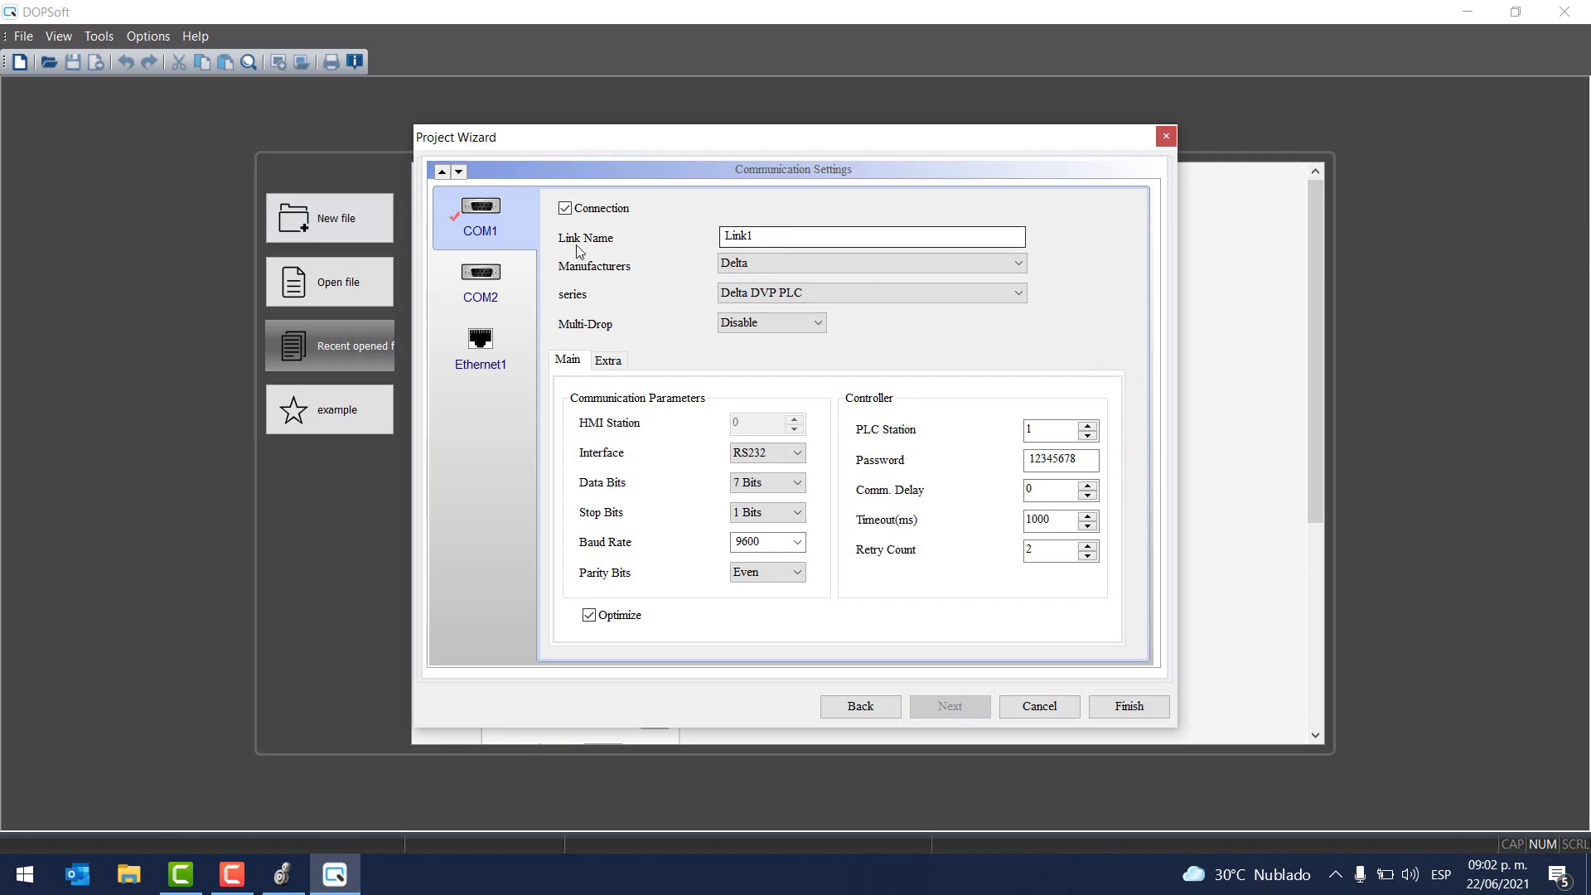
Disable the COM1 connection and add a device link on Ethernet1
left_click(565, 208)
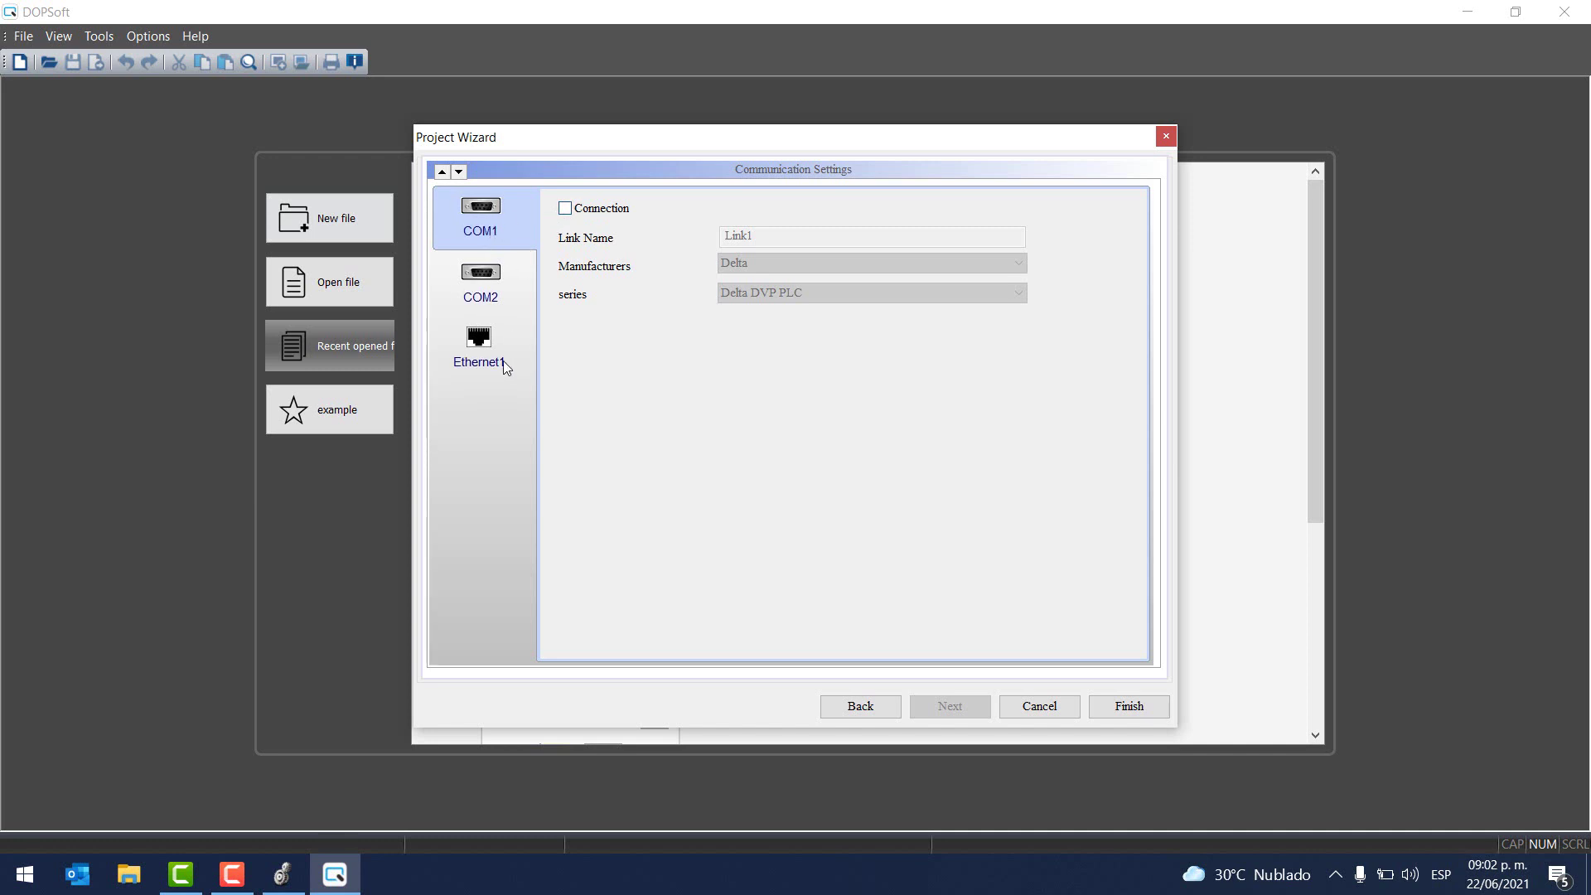
left_click(487, 344)
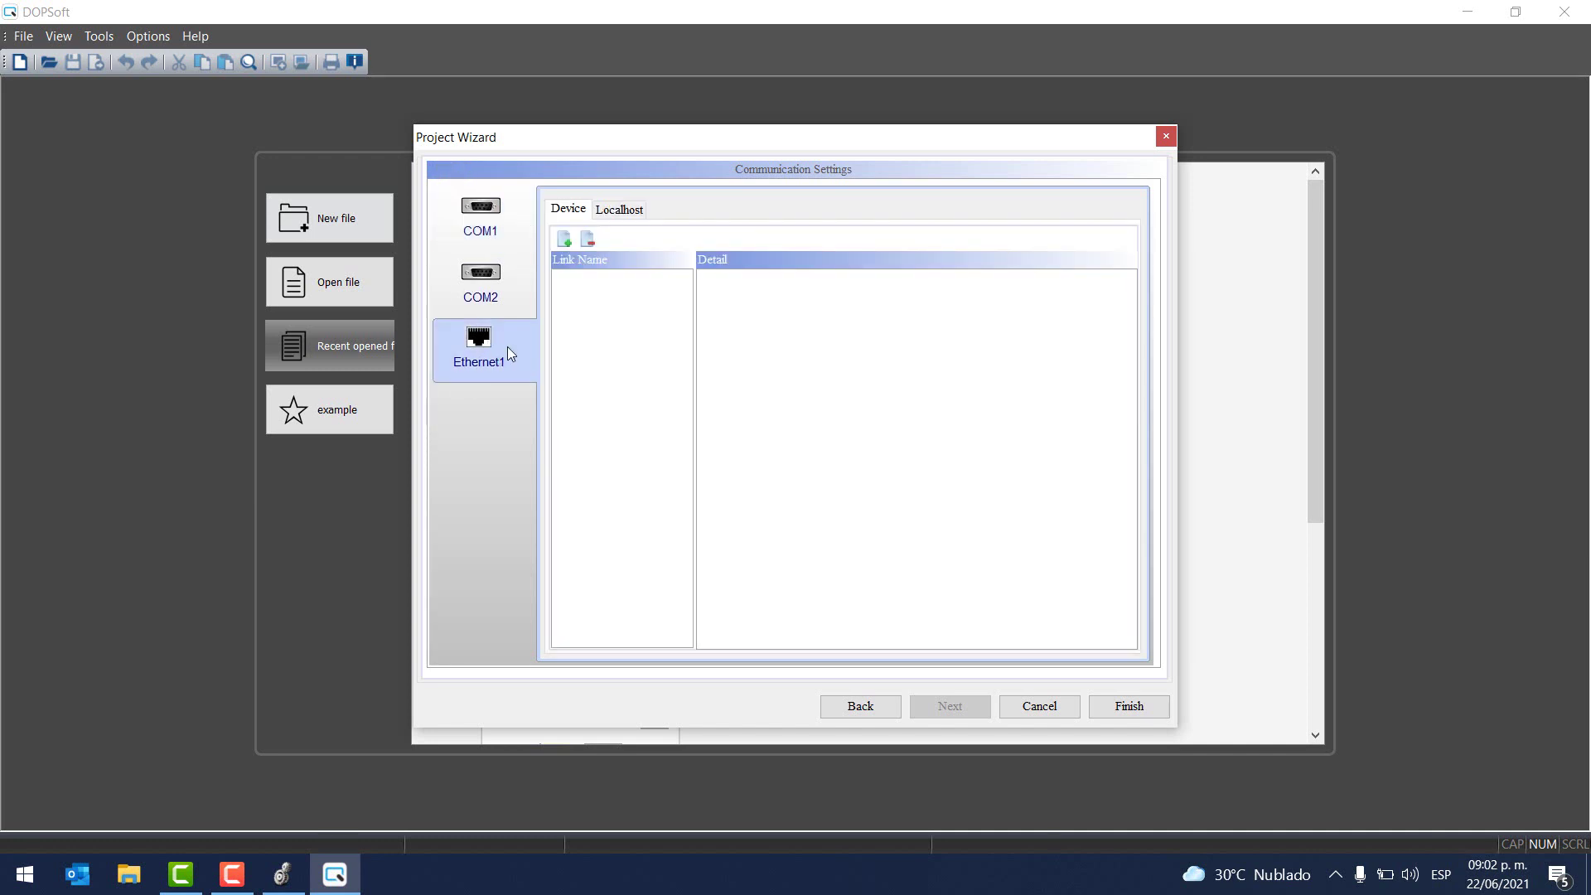
left_click(564, 239)
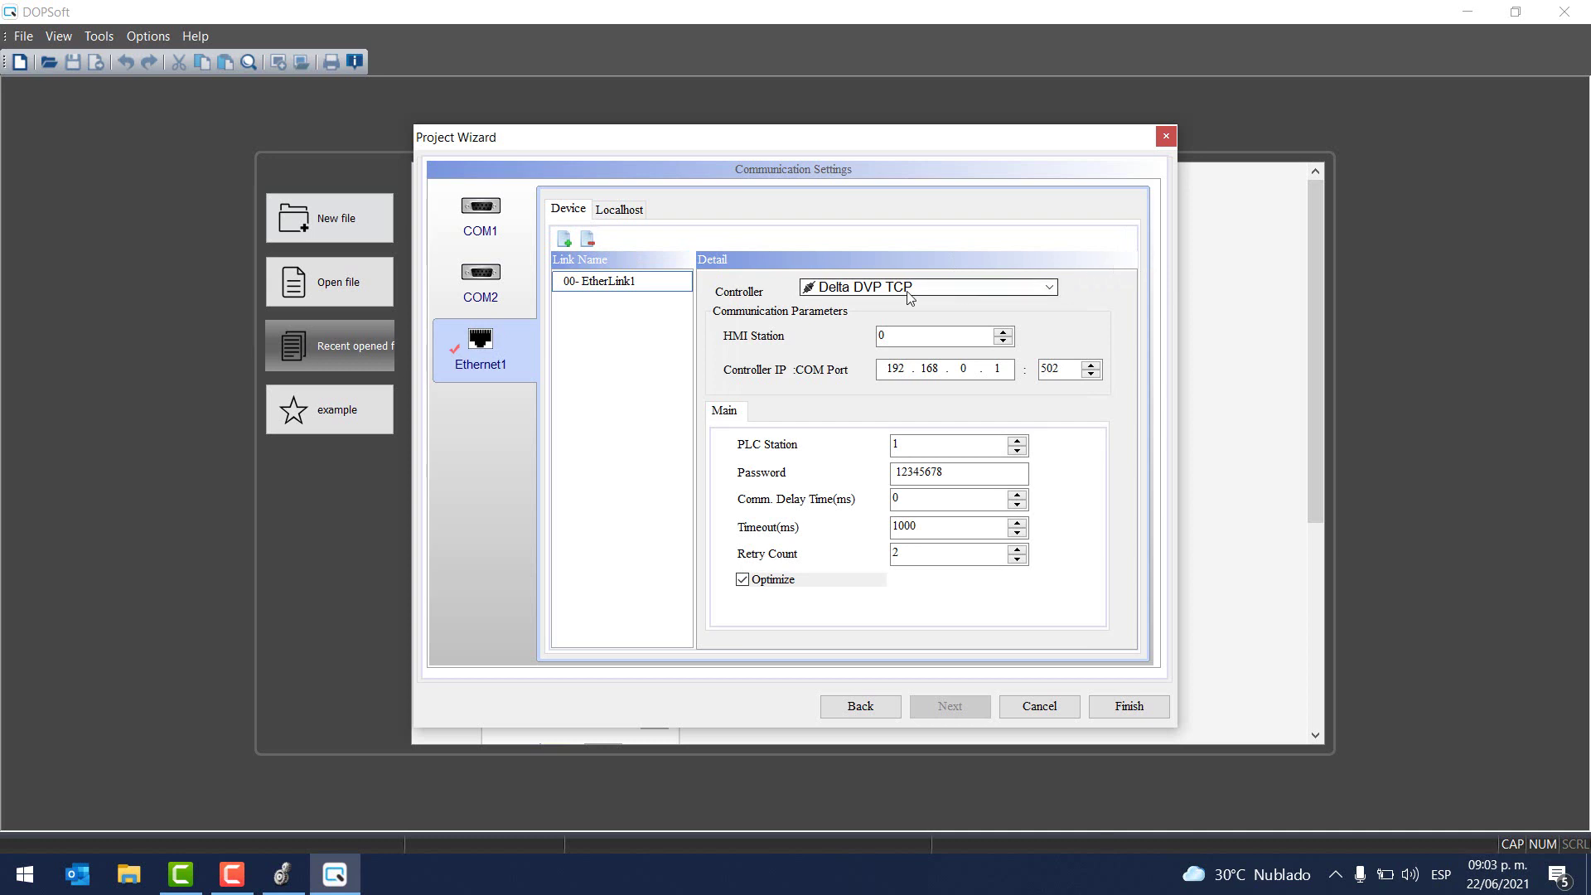
Set the Ethernet link's controller to the second Allen Bradley EthernetIP (ControlLogix, CompactLogix) driver
left_click(1007, 295)
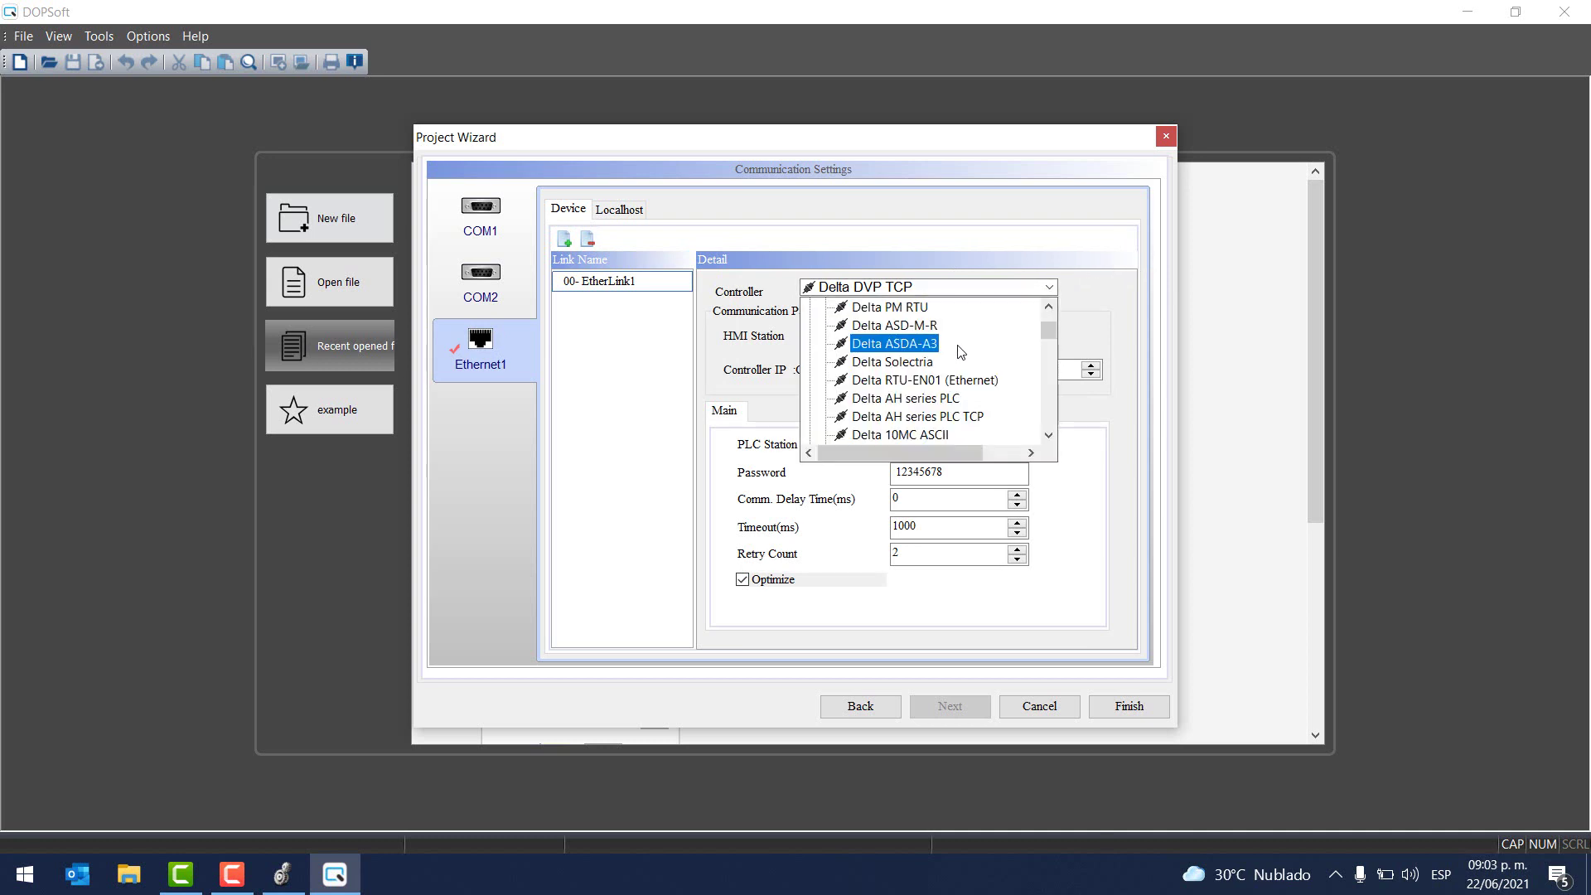
scroll(958, 352, "up", 5)
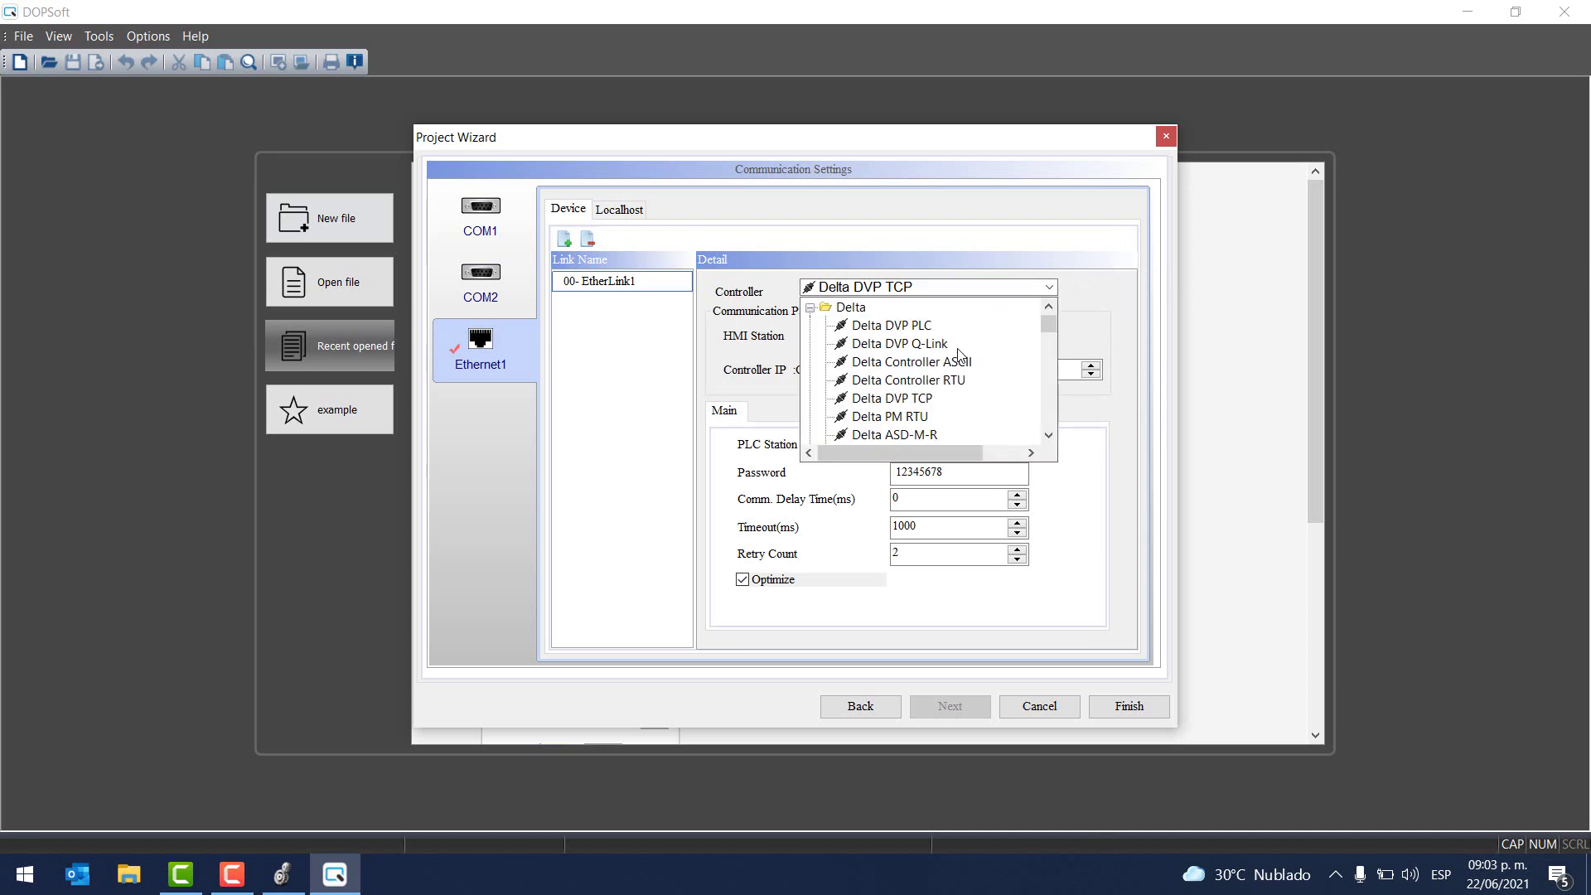
scroll(958, 352, "down", 10)
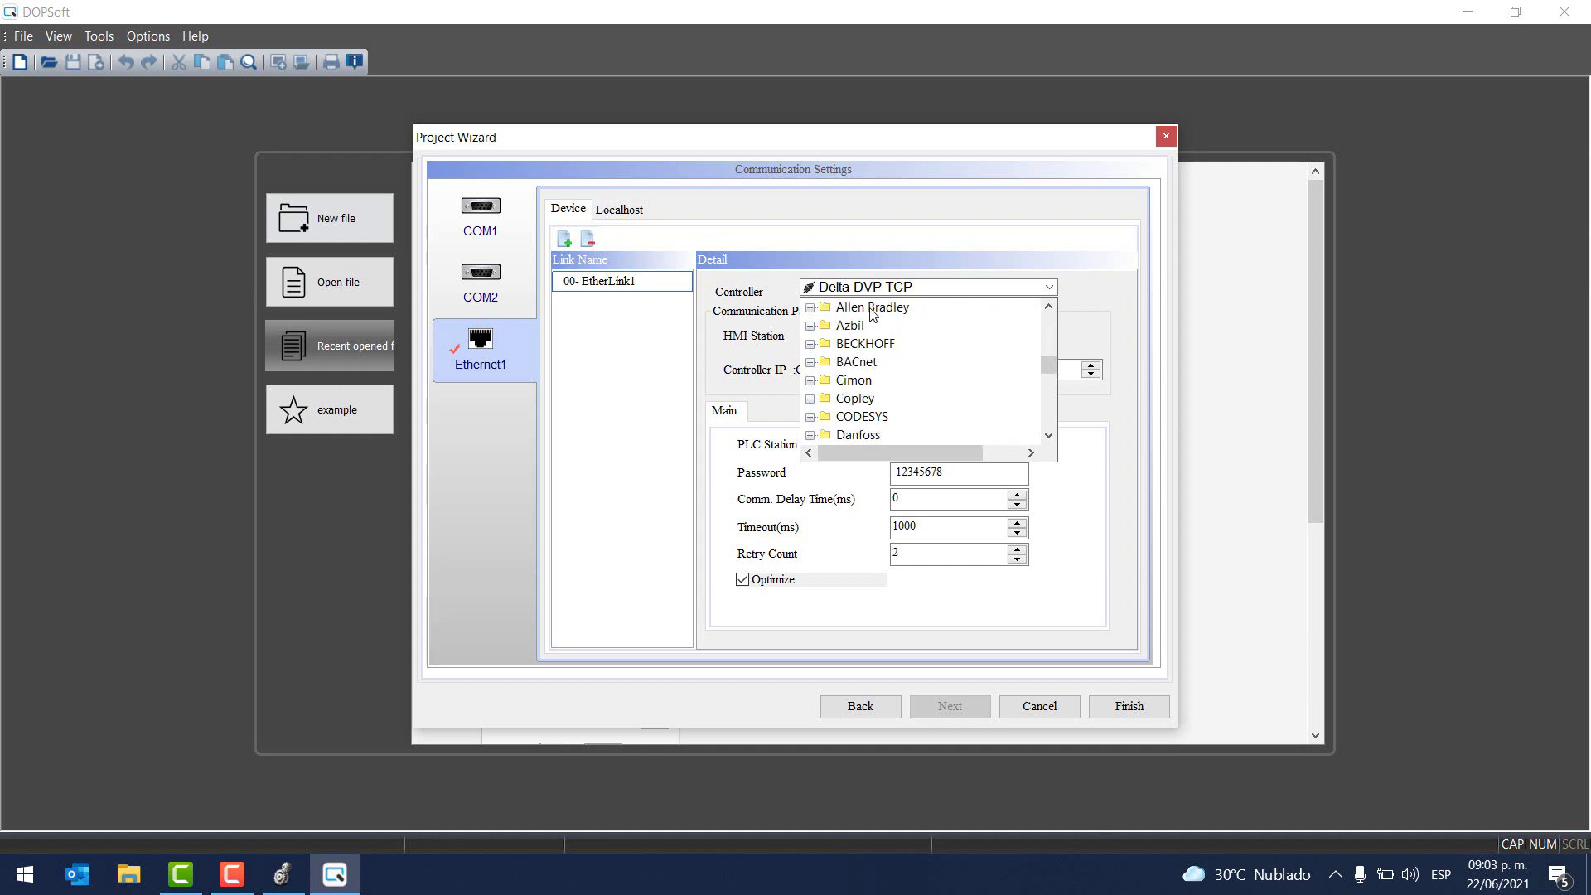
left_click(872, 311)
left_click(811, 311)
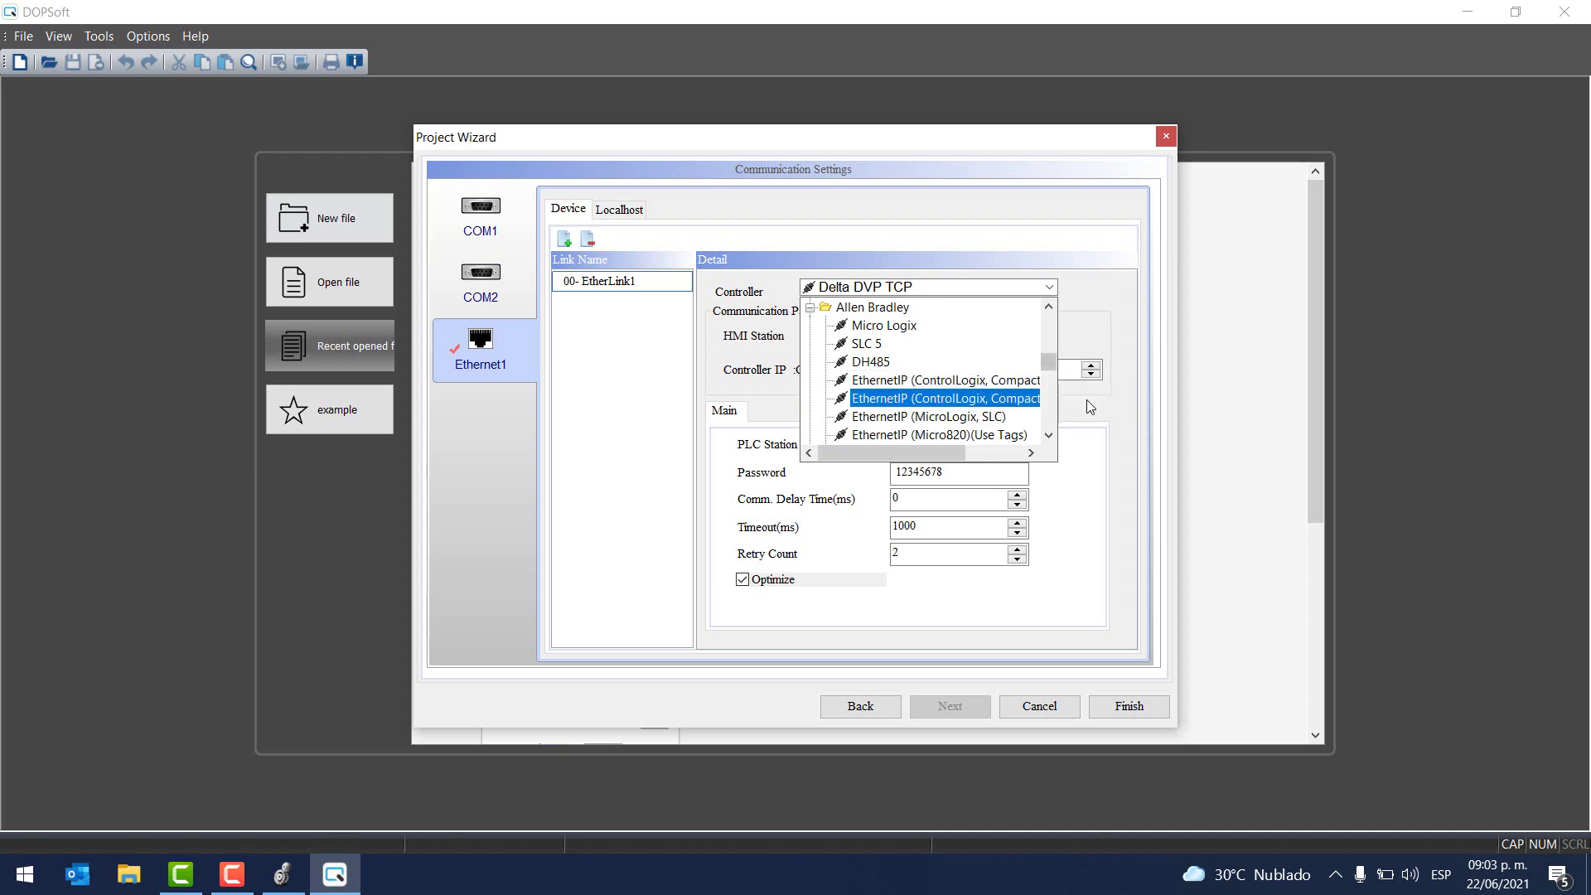
left_click(1000, 401)
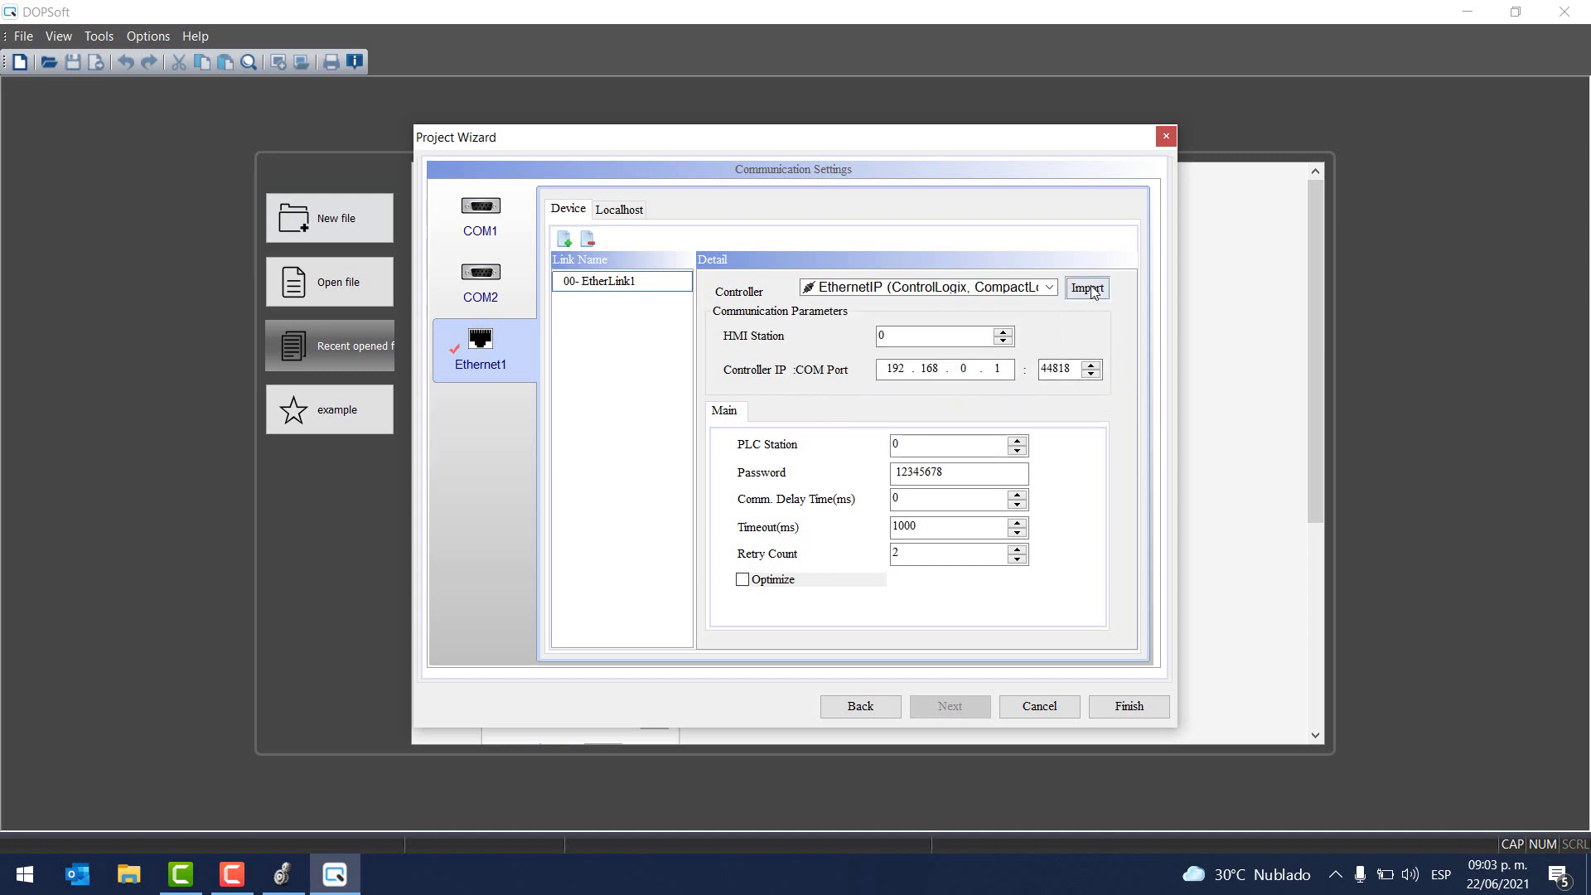
Import YOUTUBE-Tags.CSV from the YOUTUBE folder on the desktop into the link's Ethernet/IP tag table
left_click(1088, 290)
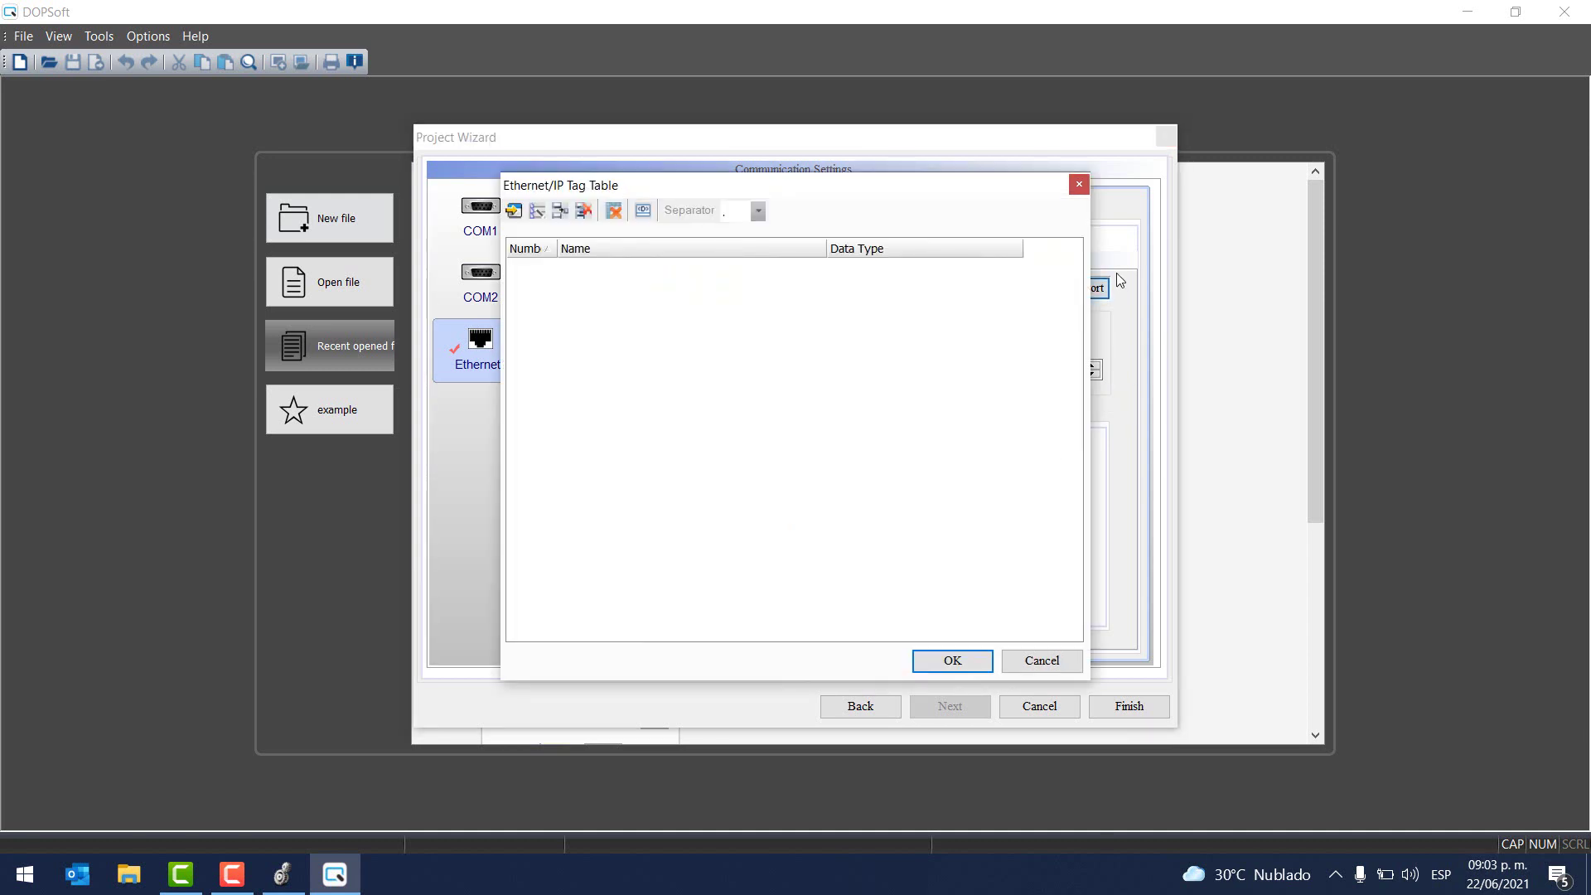
mouse_move(912, 195)
left_mouse_down()
mouse_move(843, 205)
mouse_move(885, 197)
left_mouse_up()
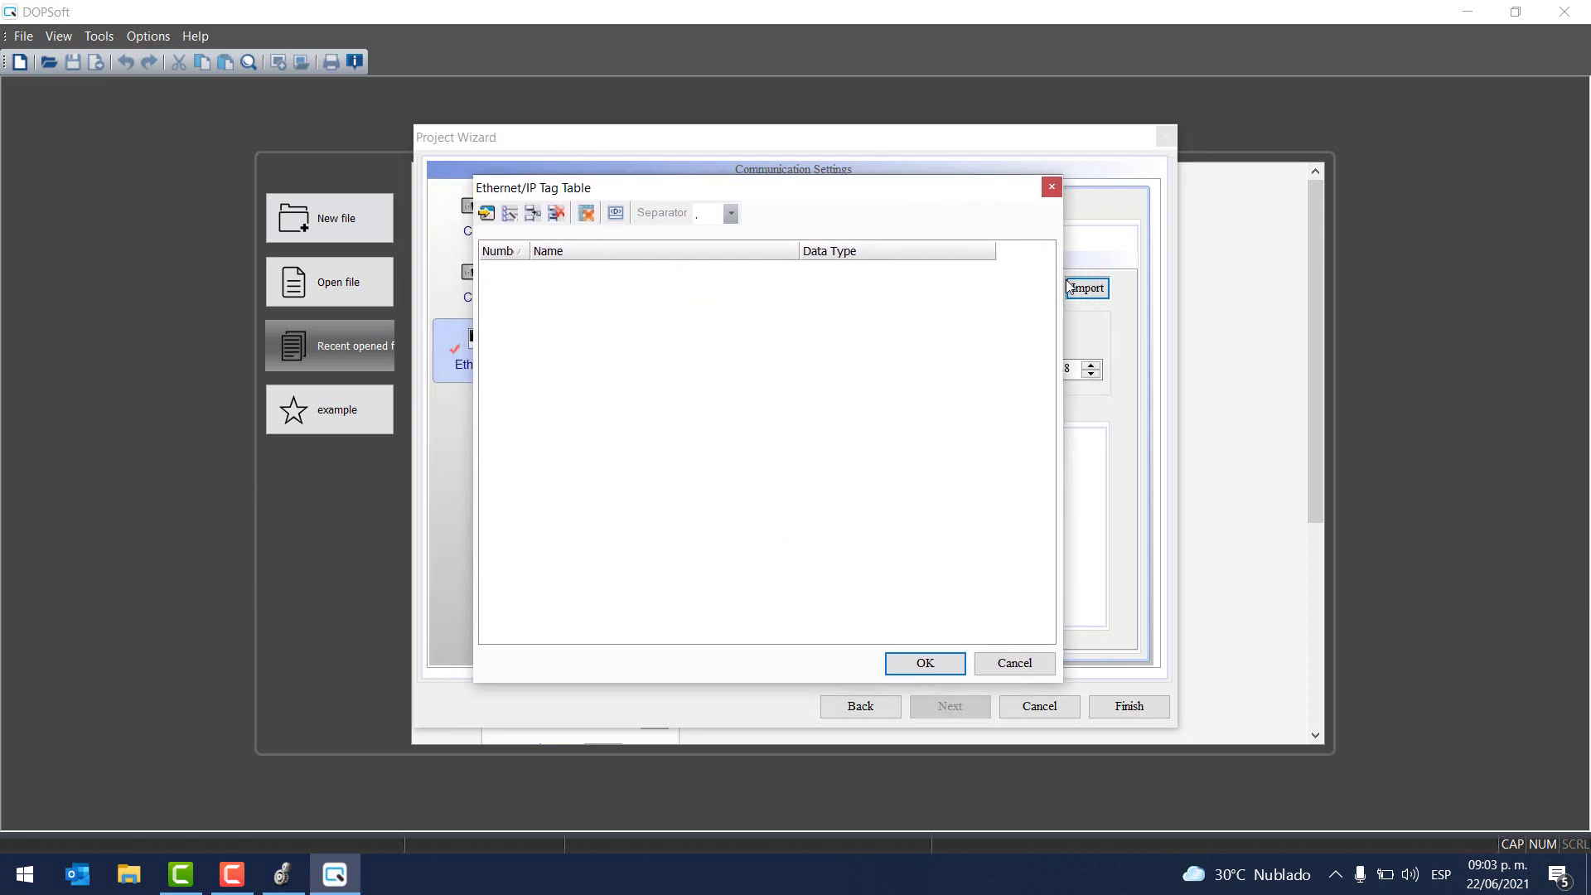
left_click(486, 213)
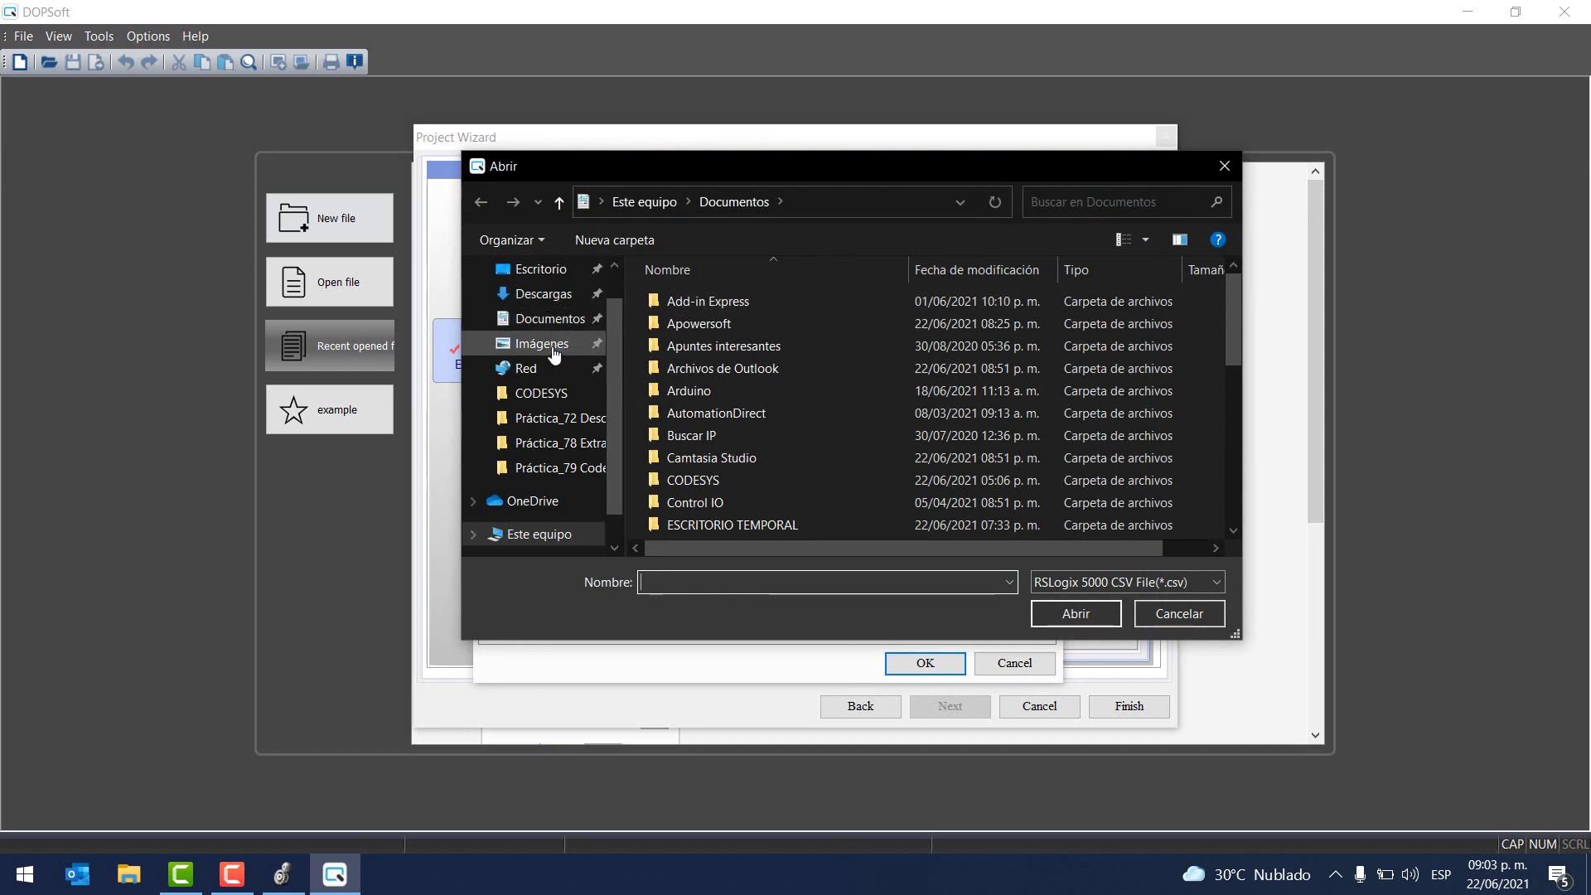
left_click(540, 272)
double_click(703, 343)
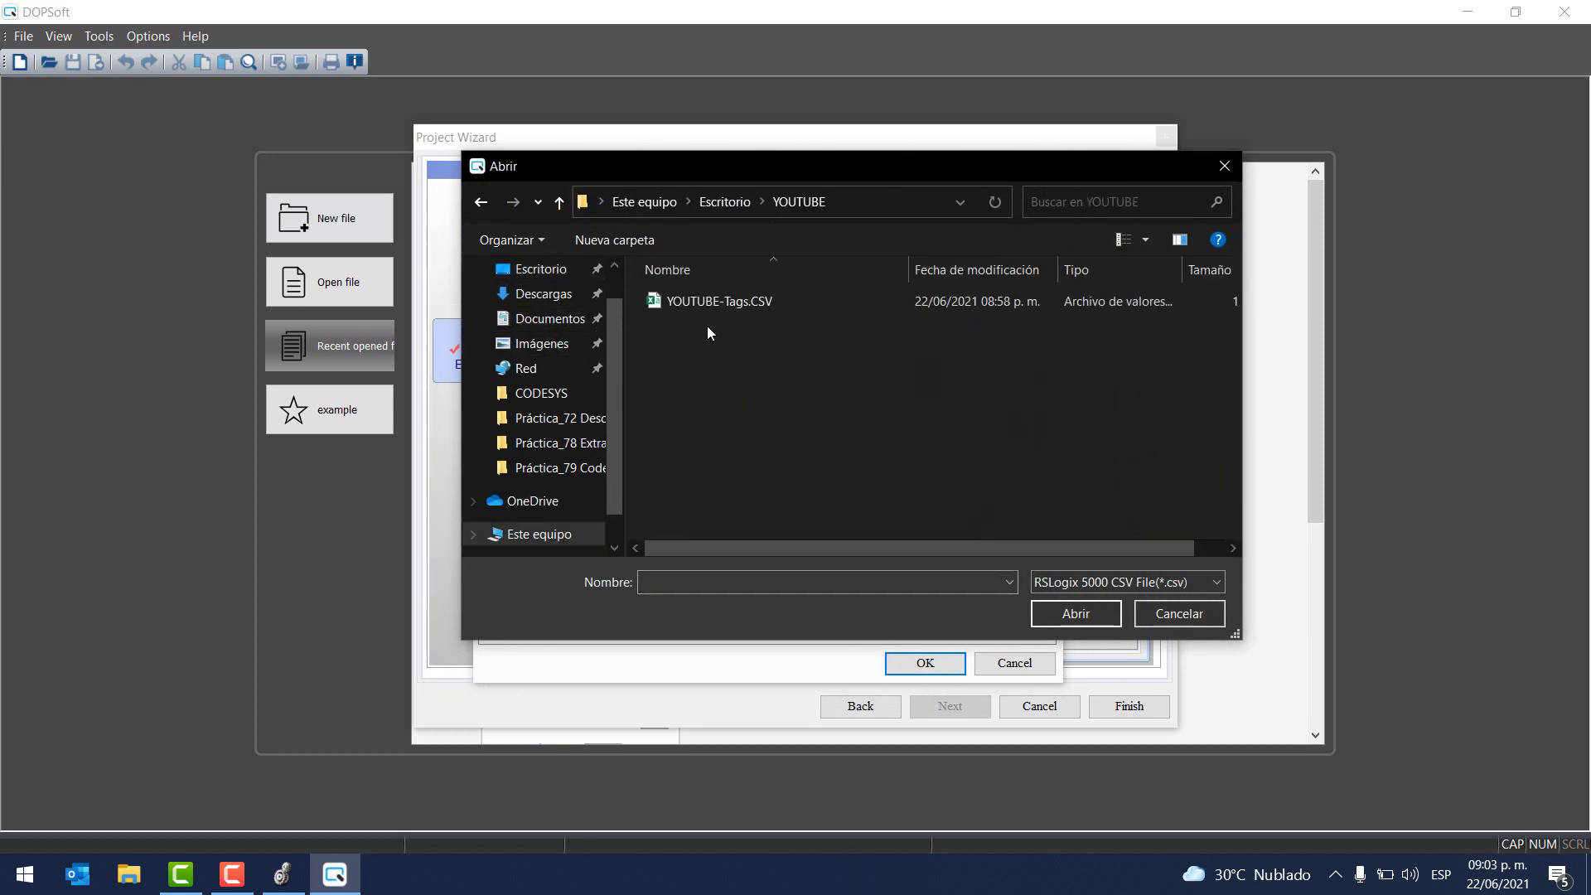
left_click(712, 302)
left_click(1089, 608)
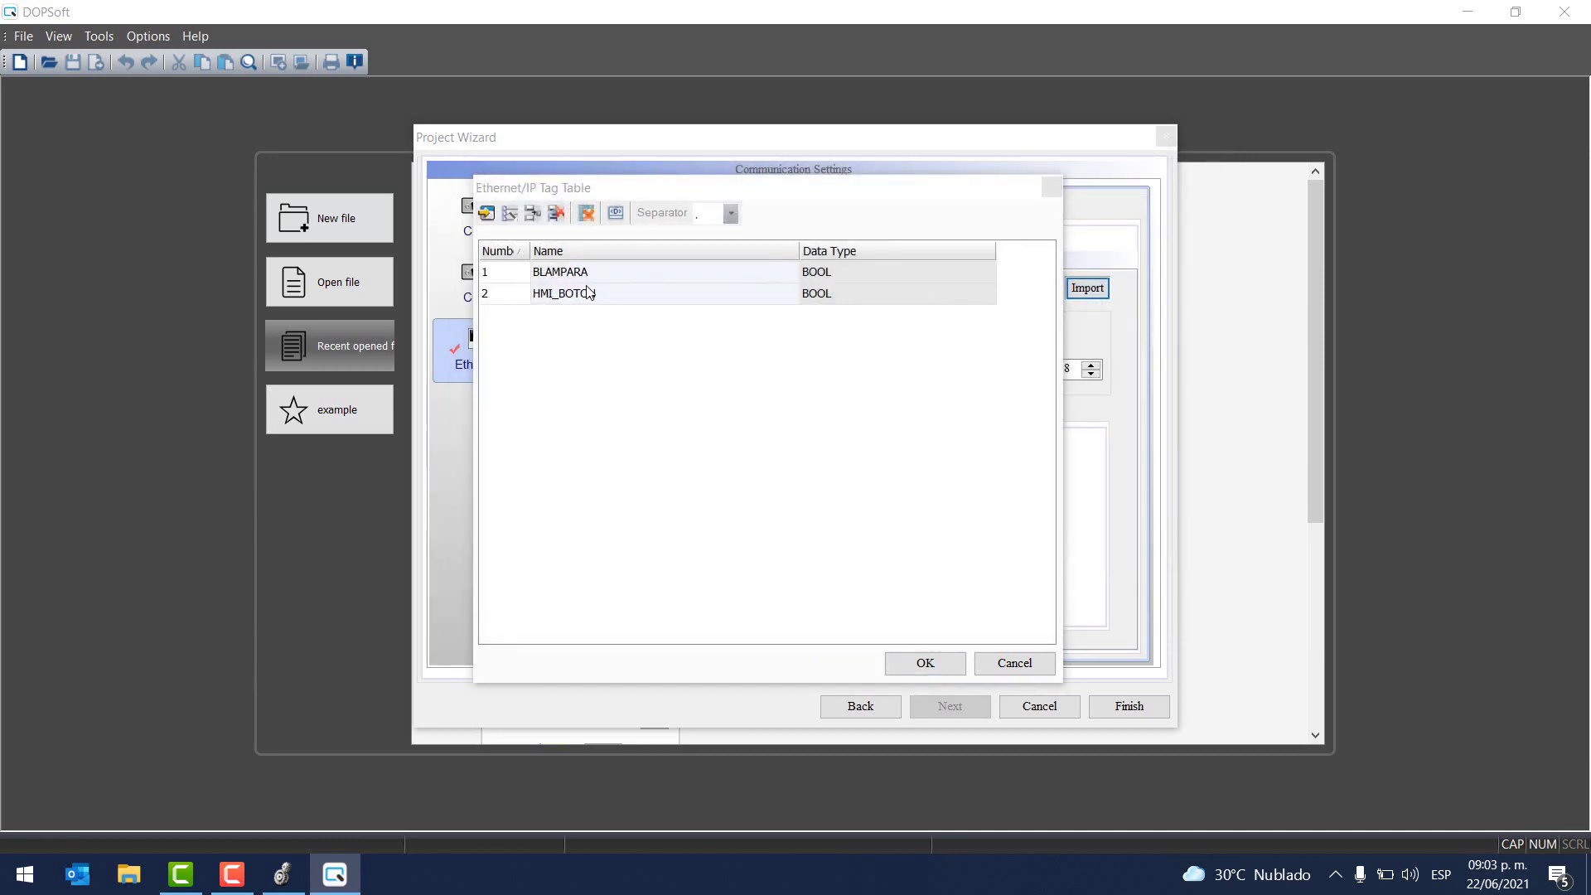
left_click(919, 662)
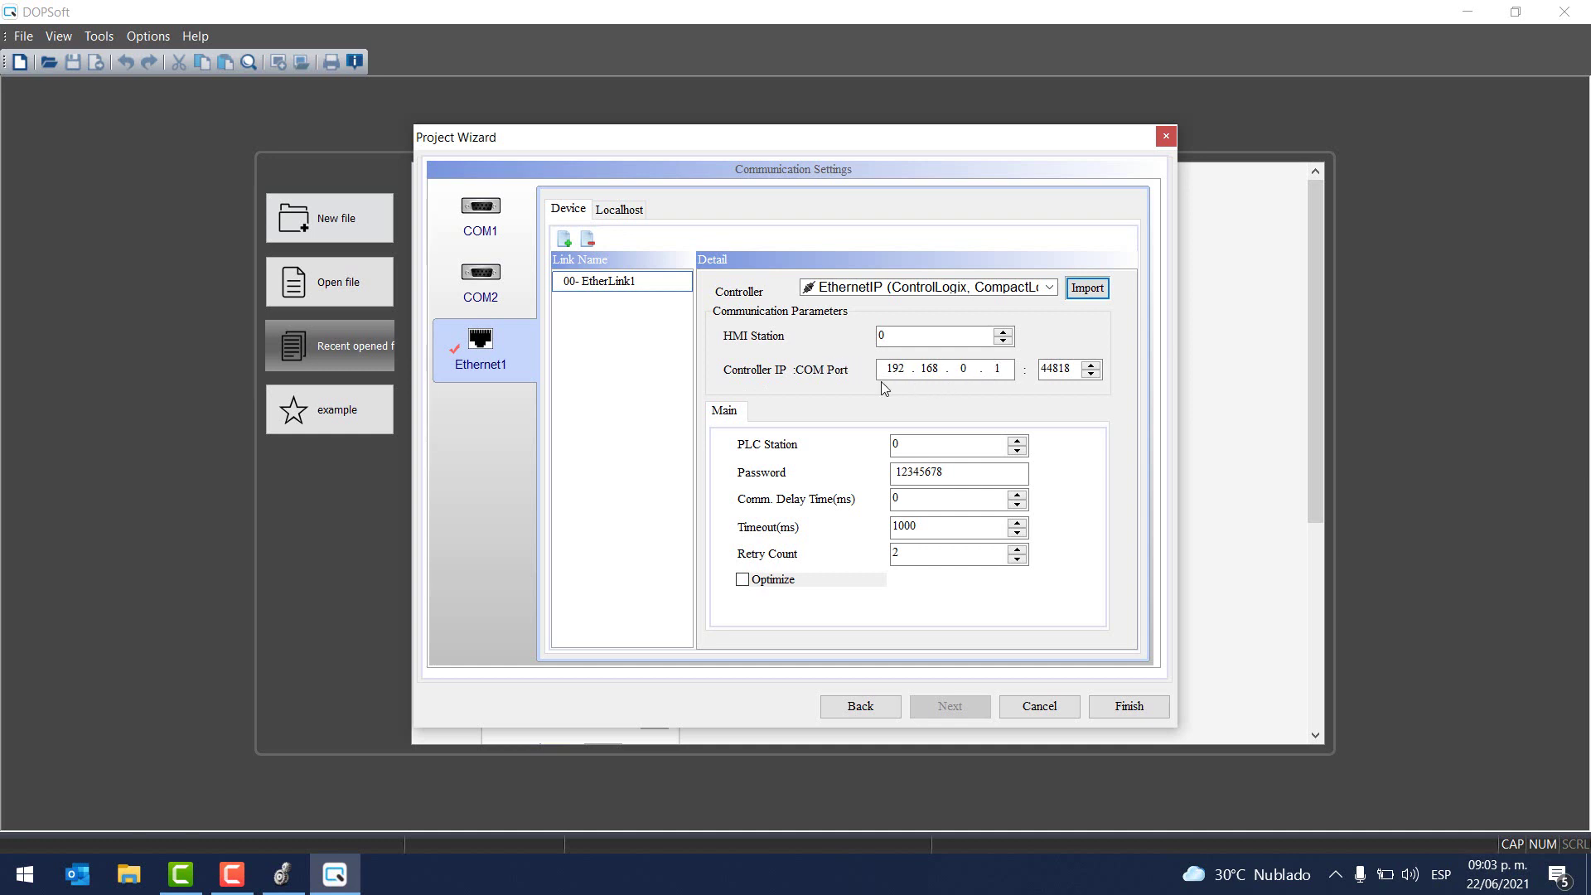
Check the link's controller IP against the communications path in Logix Designer, review the Localhost settings in DOPSoft and finish the project wizard
left_click(282, 874)
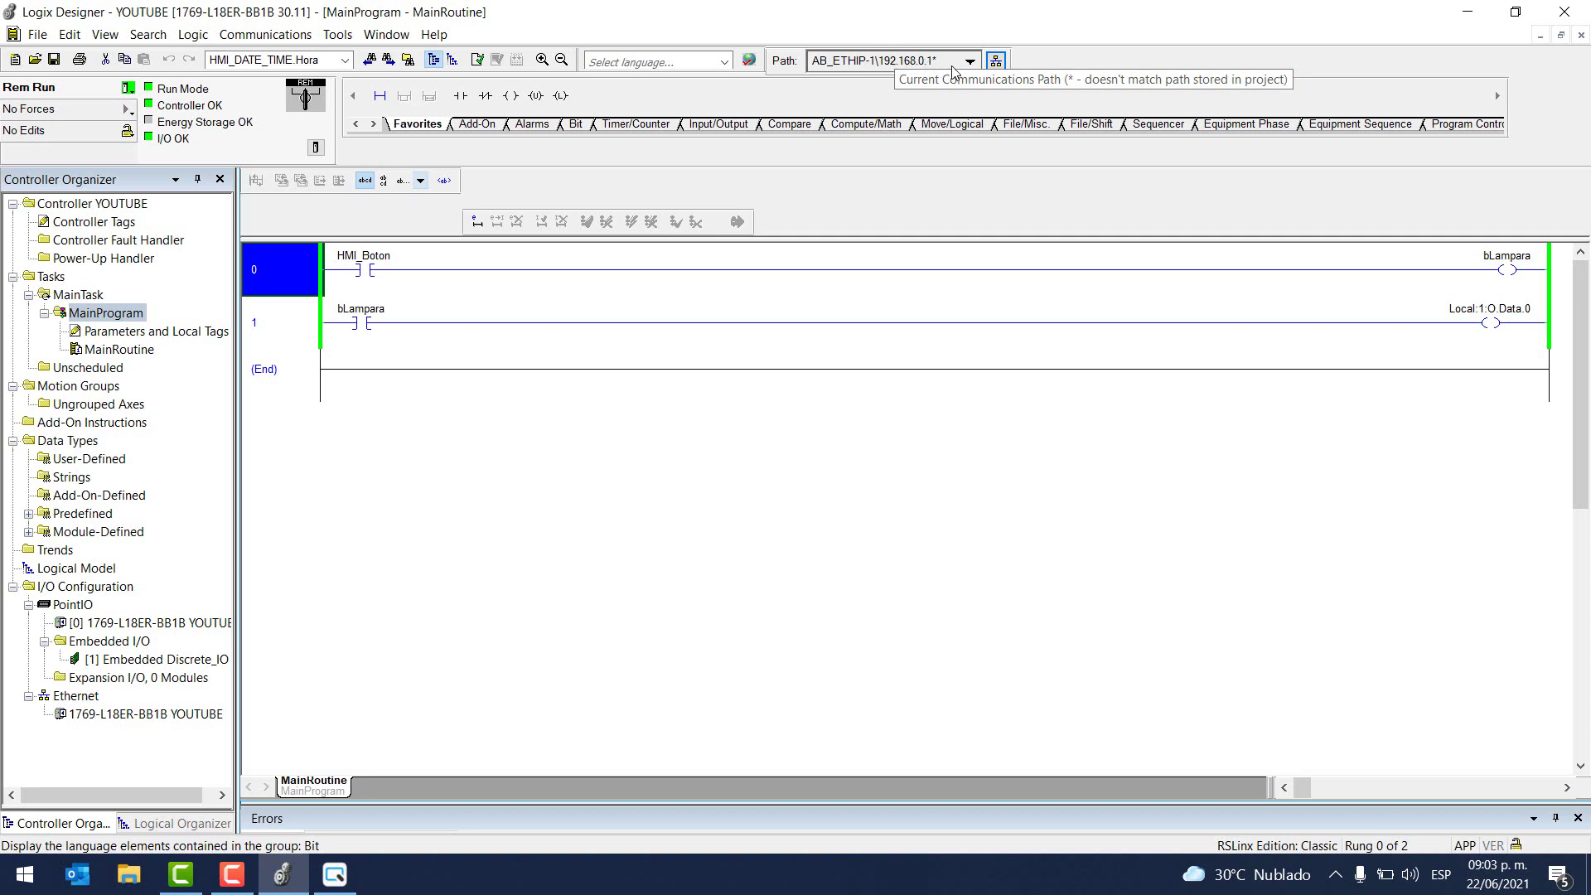
key("alt+Tab")
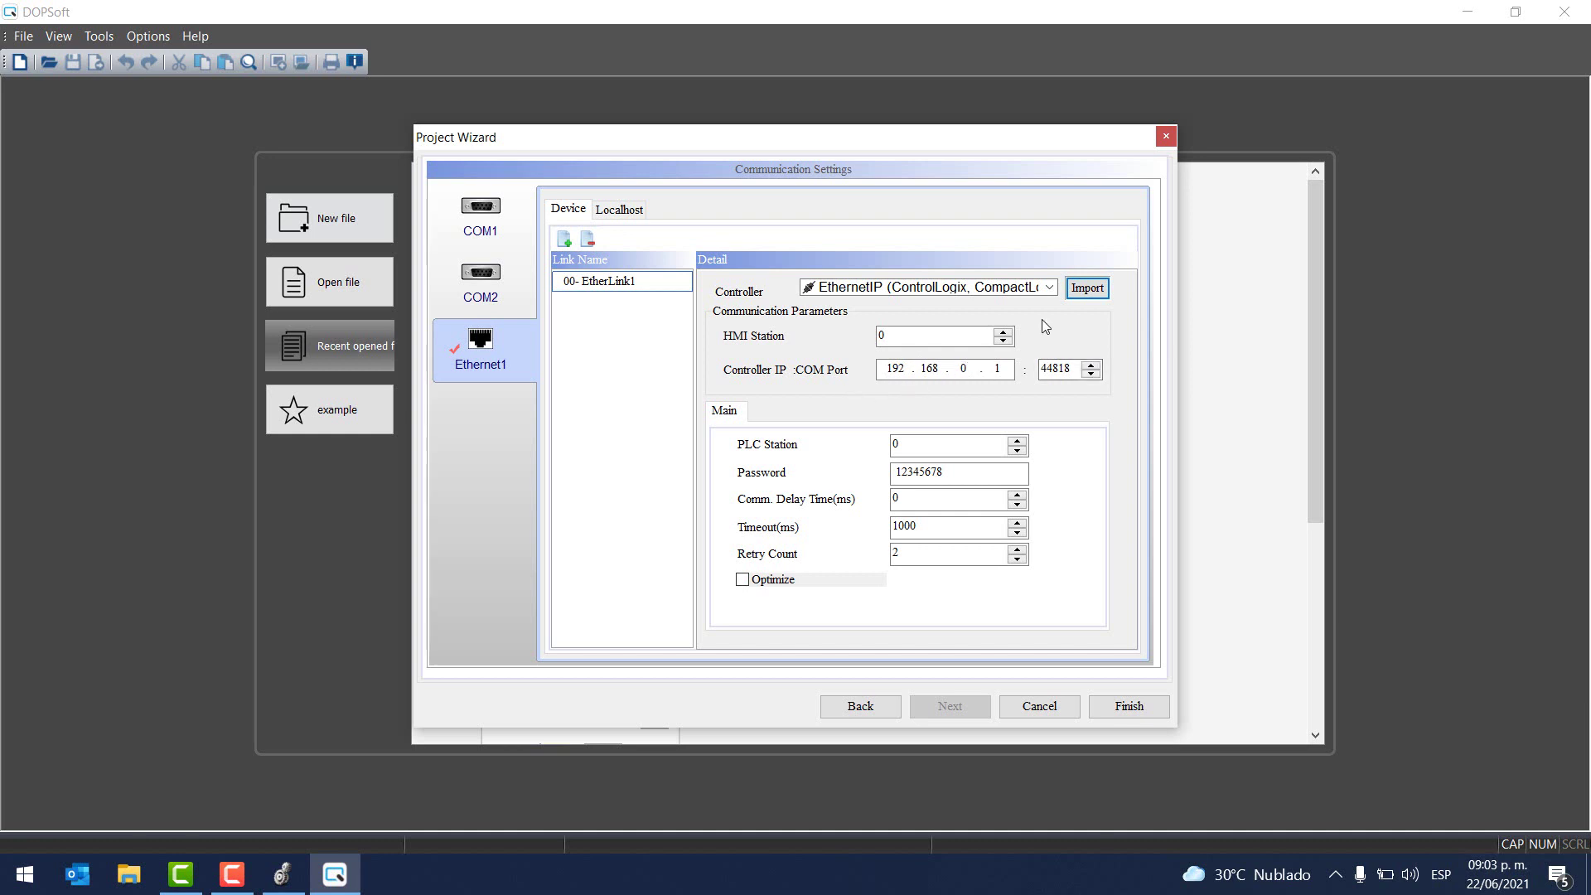
left_click(619, 210)
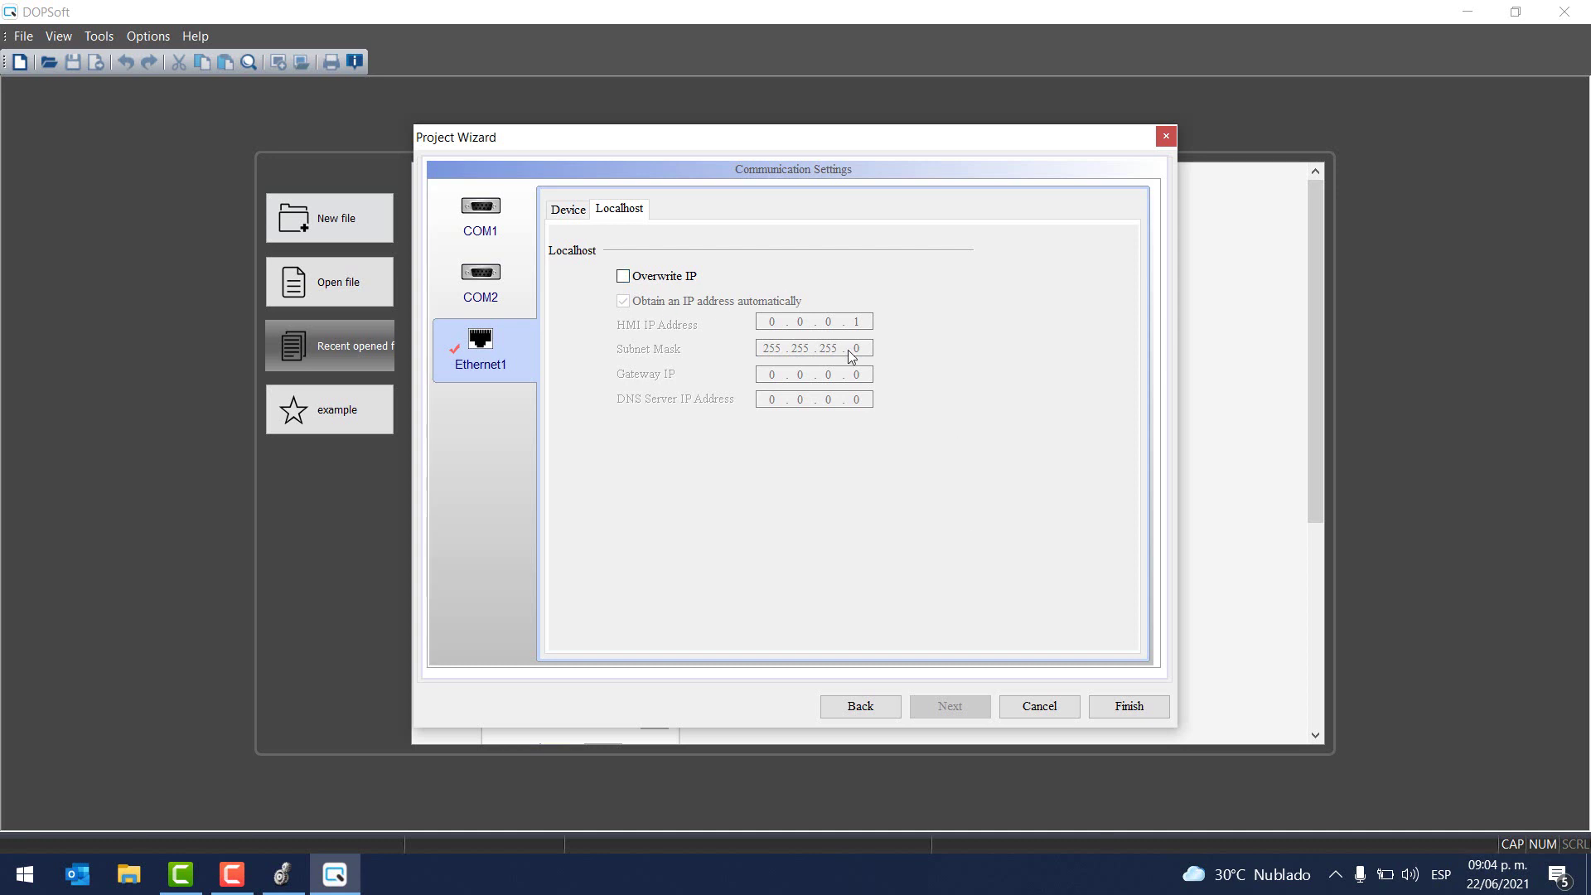
left_click(1128, 705)
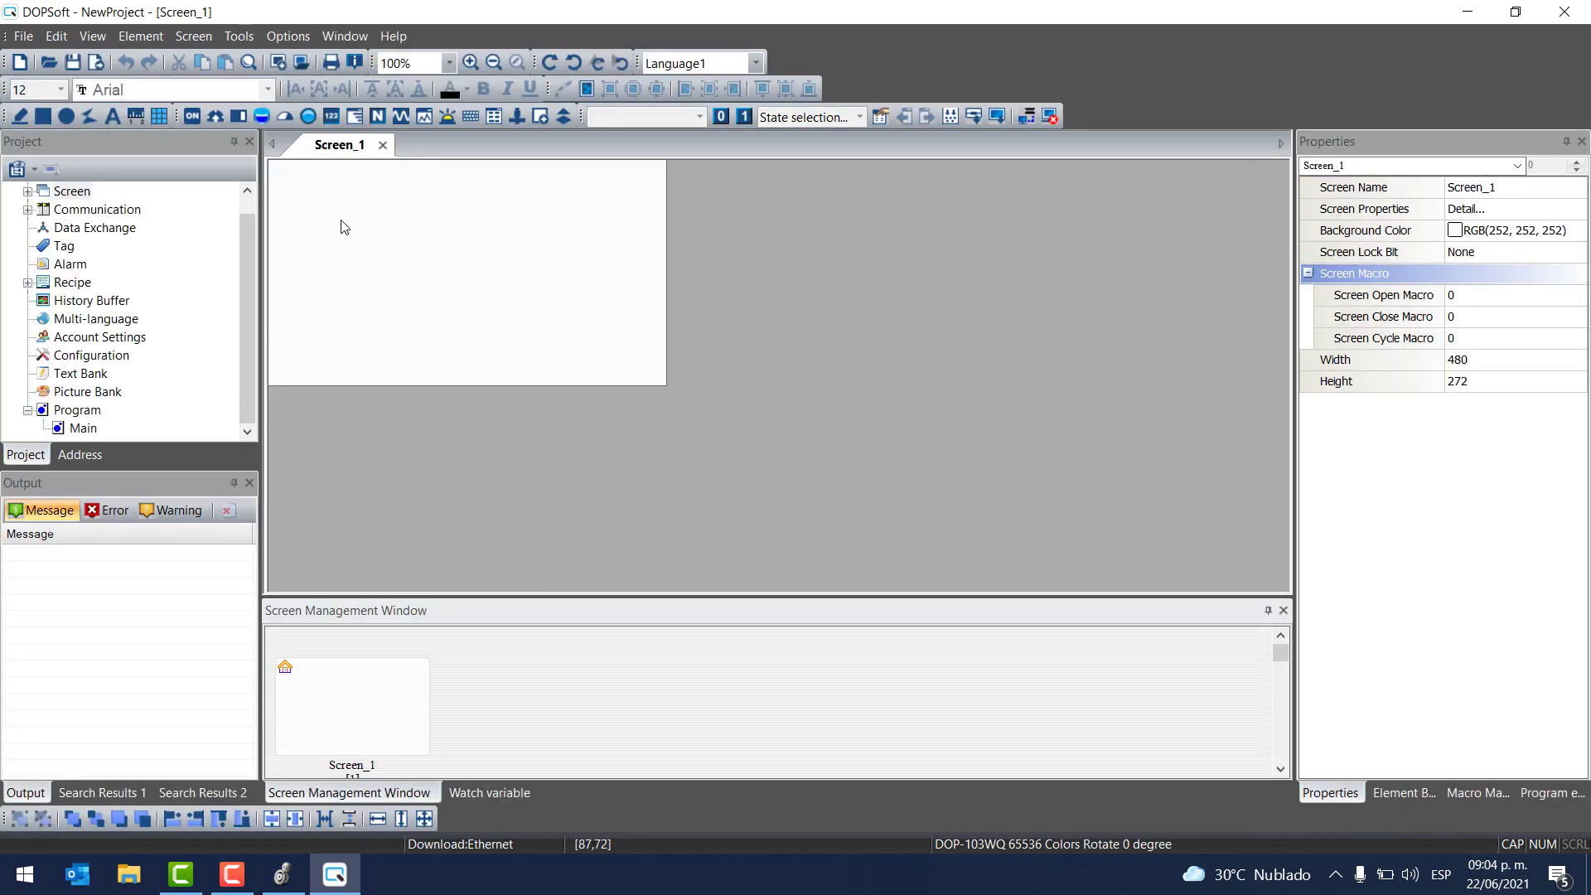
Draw a text element about 408 by 75 across the upper part of Screen_1
left_click(29, 199)
scroll(68, 252, "up", 1)
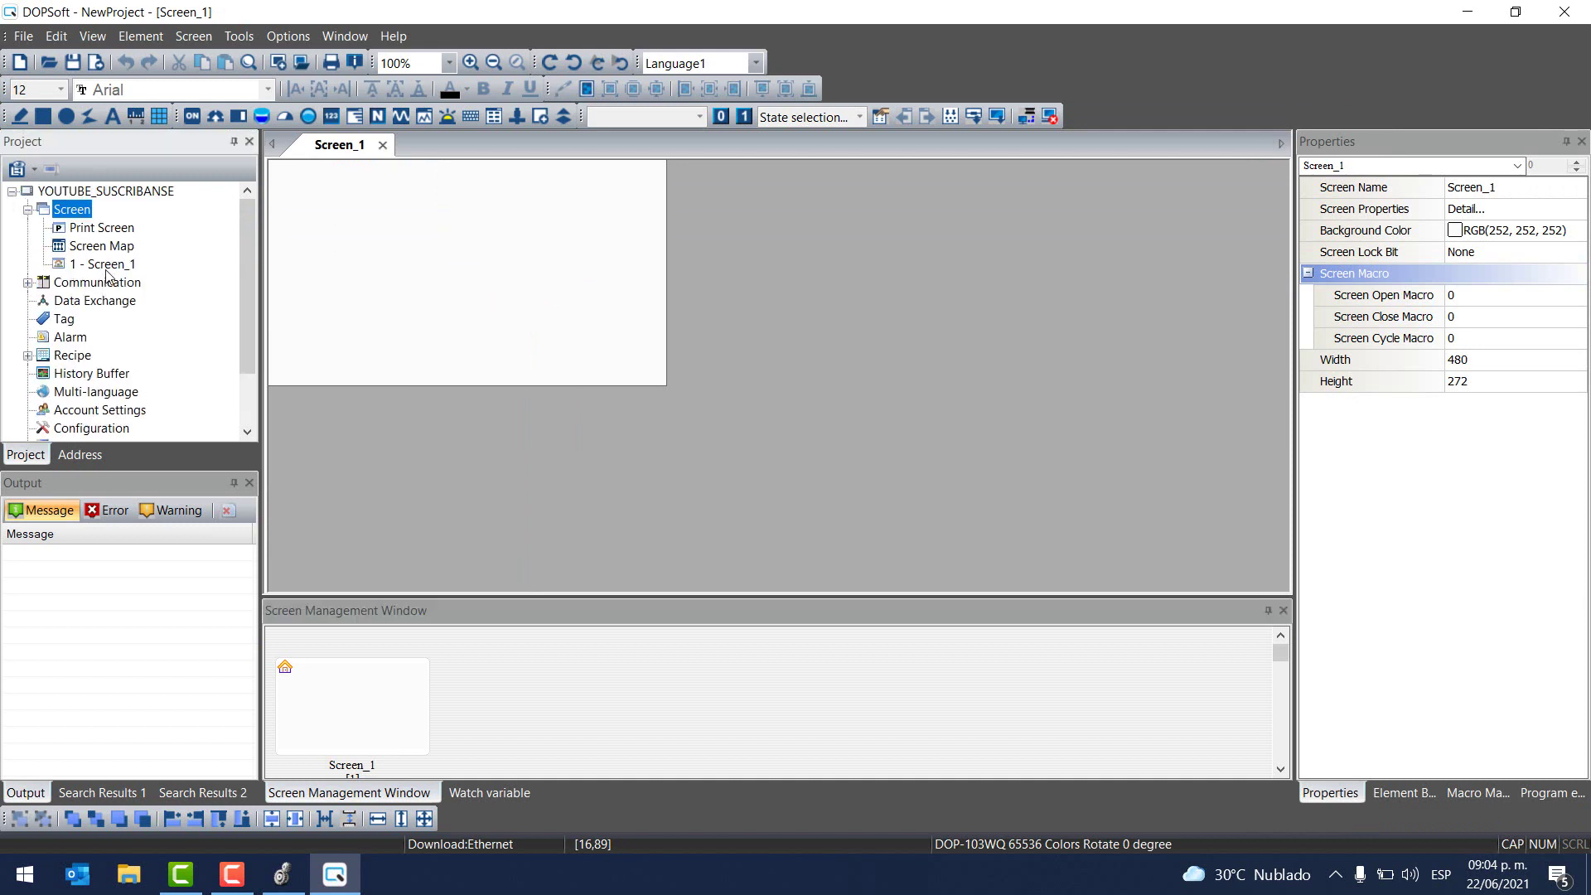
left_click(106, 264)
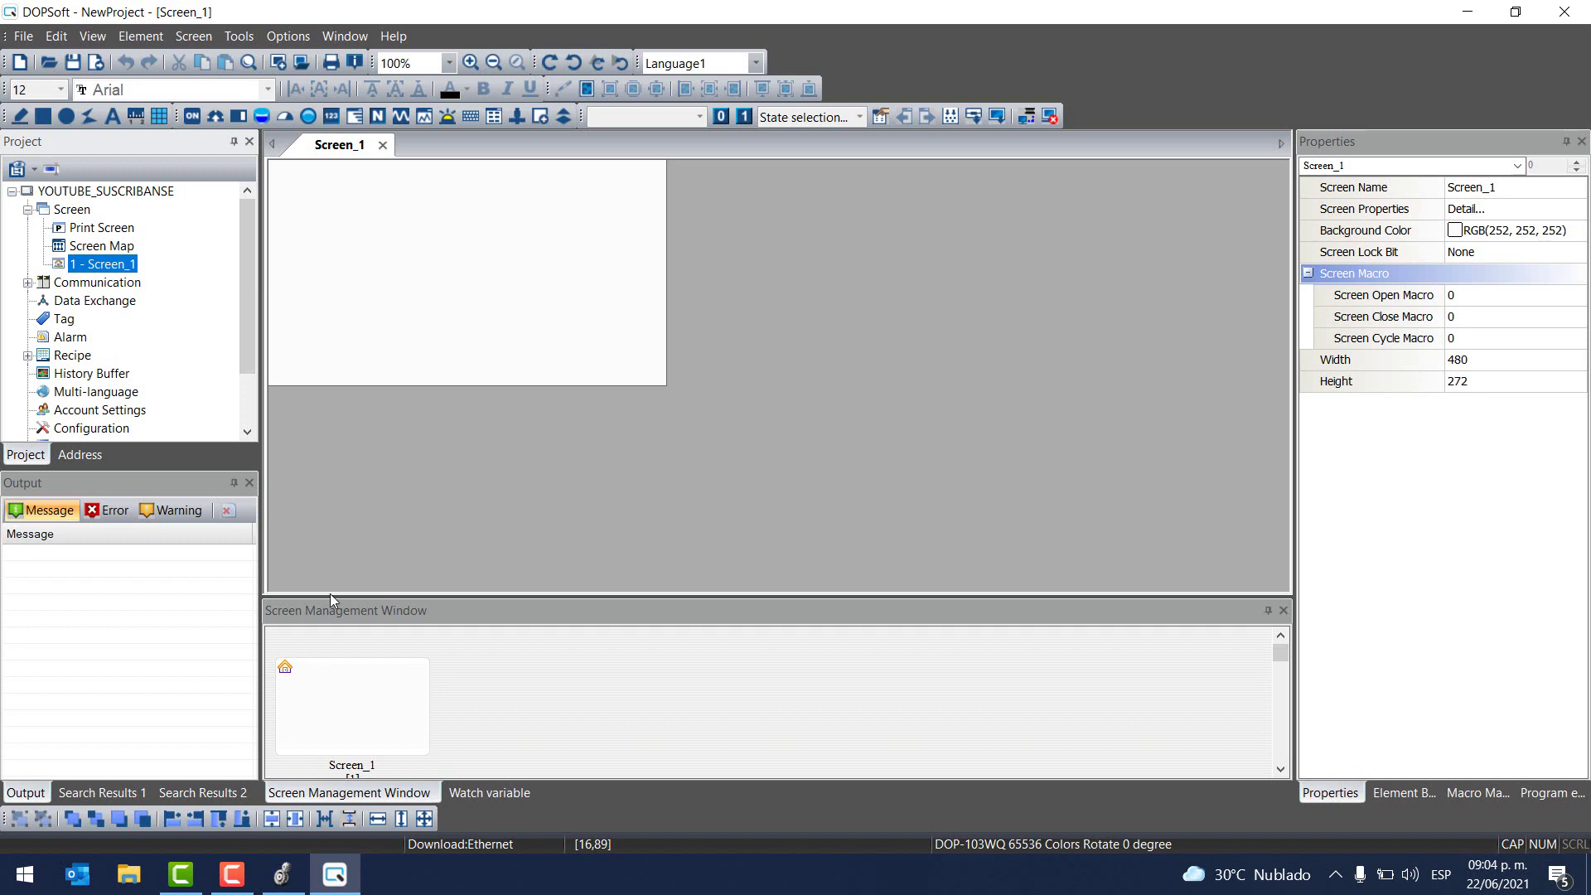
left_click(352, 704)
left_click(154, 39)
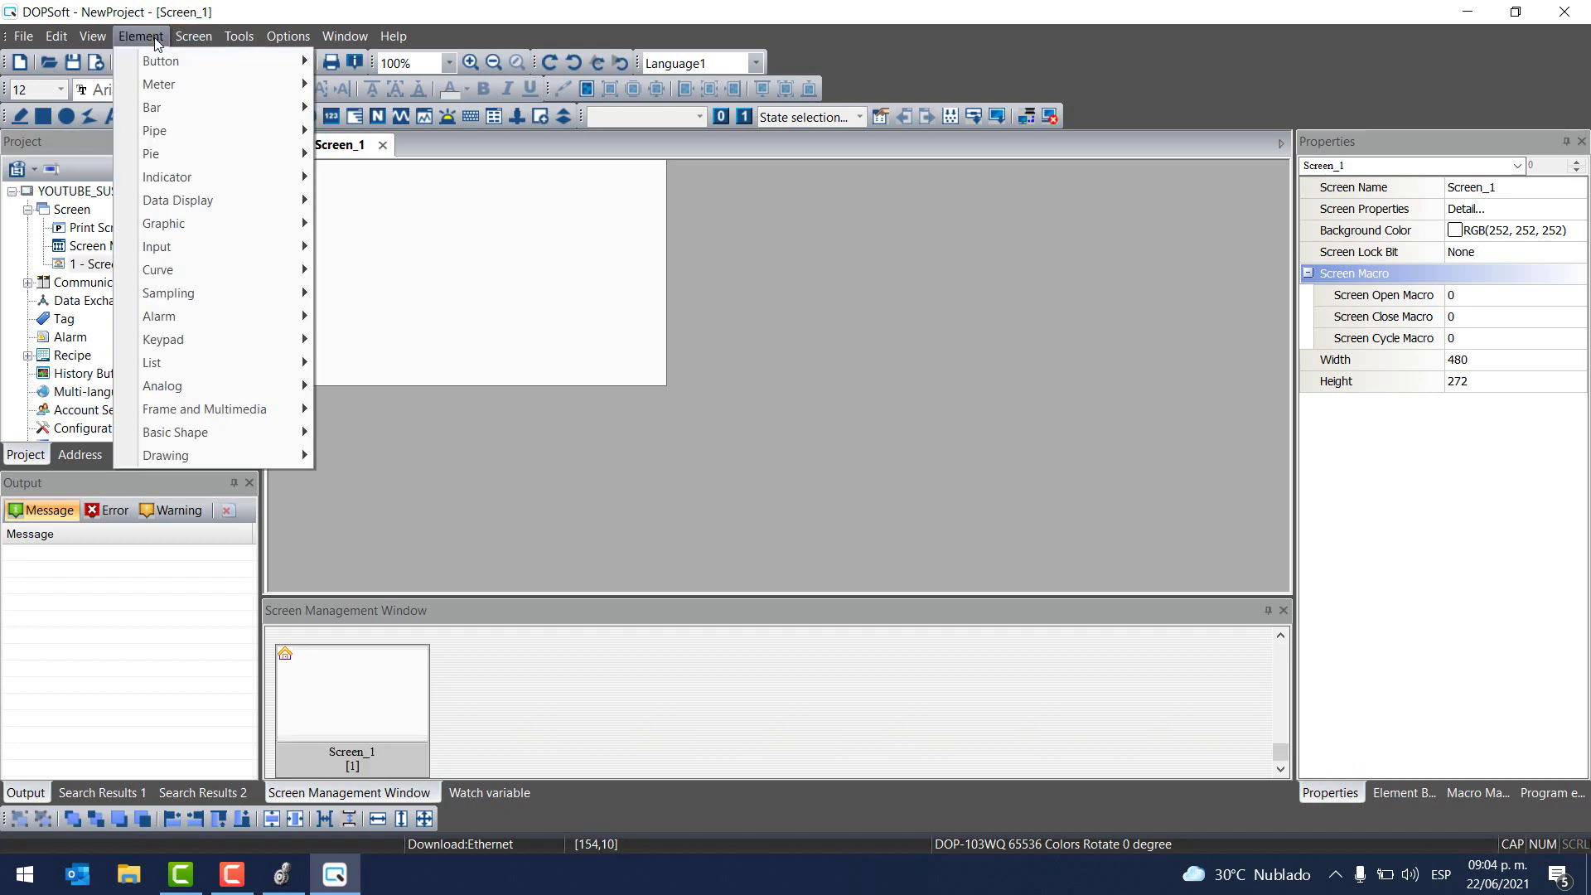
mouse_move(291, 462)
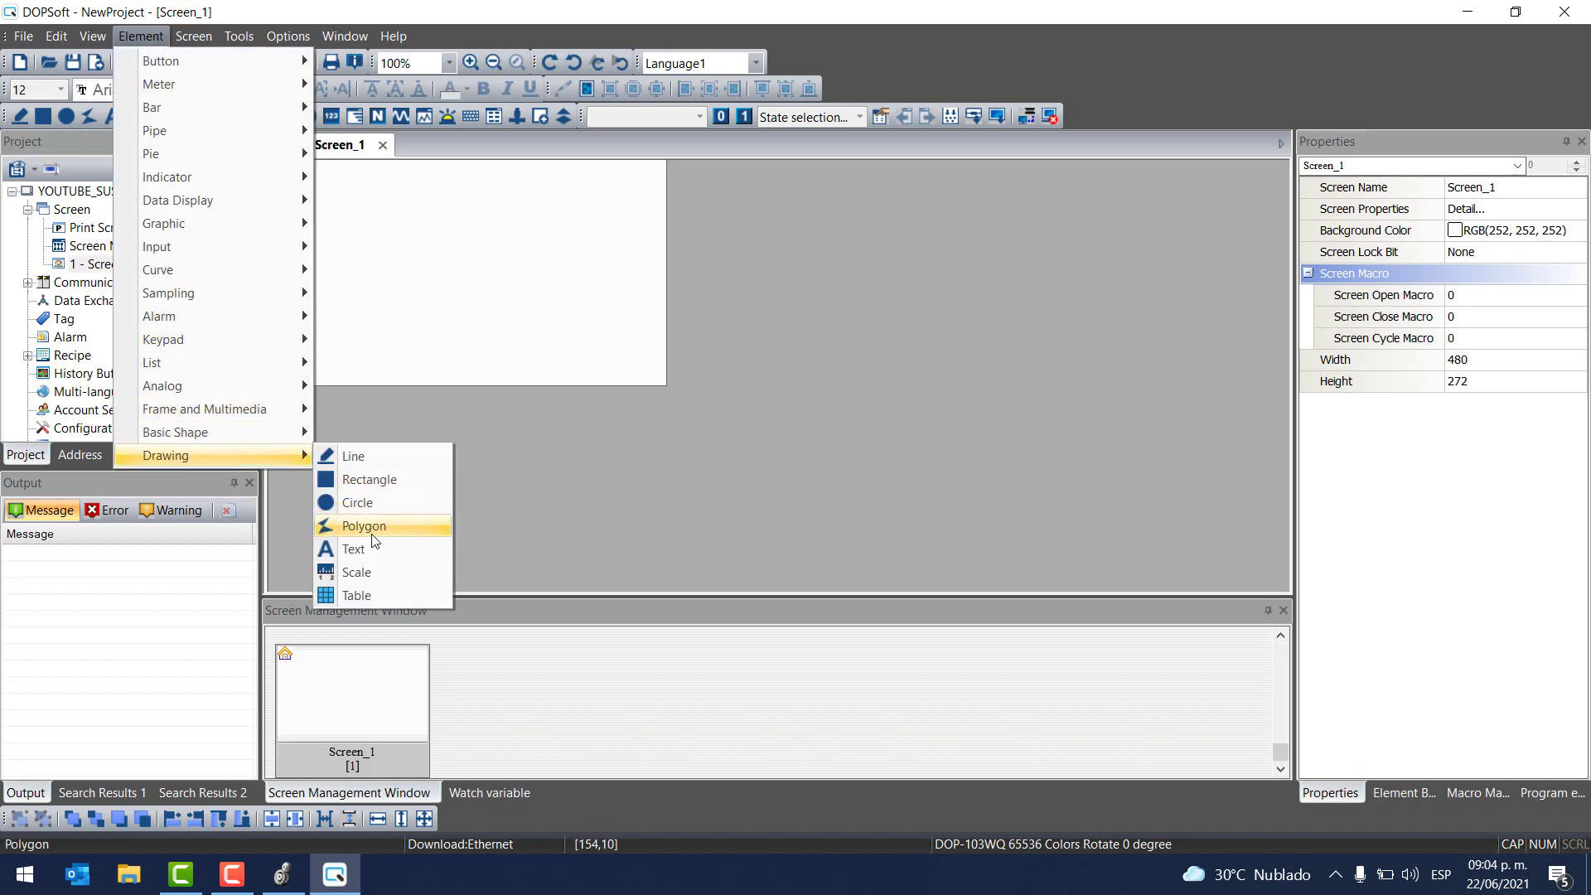
left_click(355, 550)
left_click_drag(289, 171, 627, 234)
Enter "COMPACTLOGIX & HMI DELTA" as the content of the text element on Screen_1
double_click(515, 201)
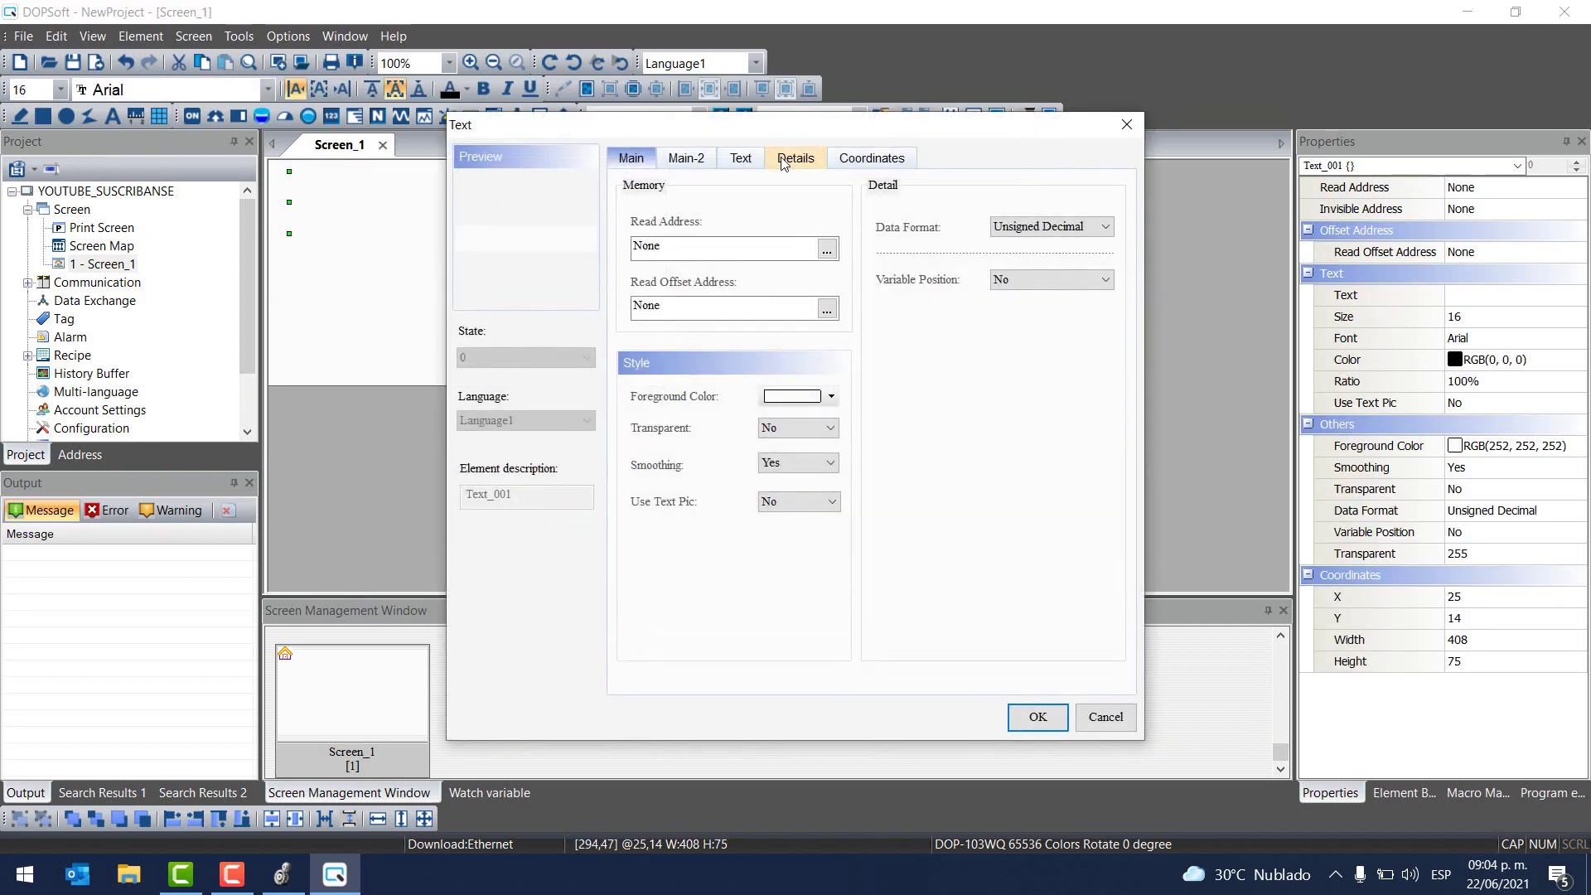
left_click(743, 158)
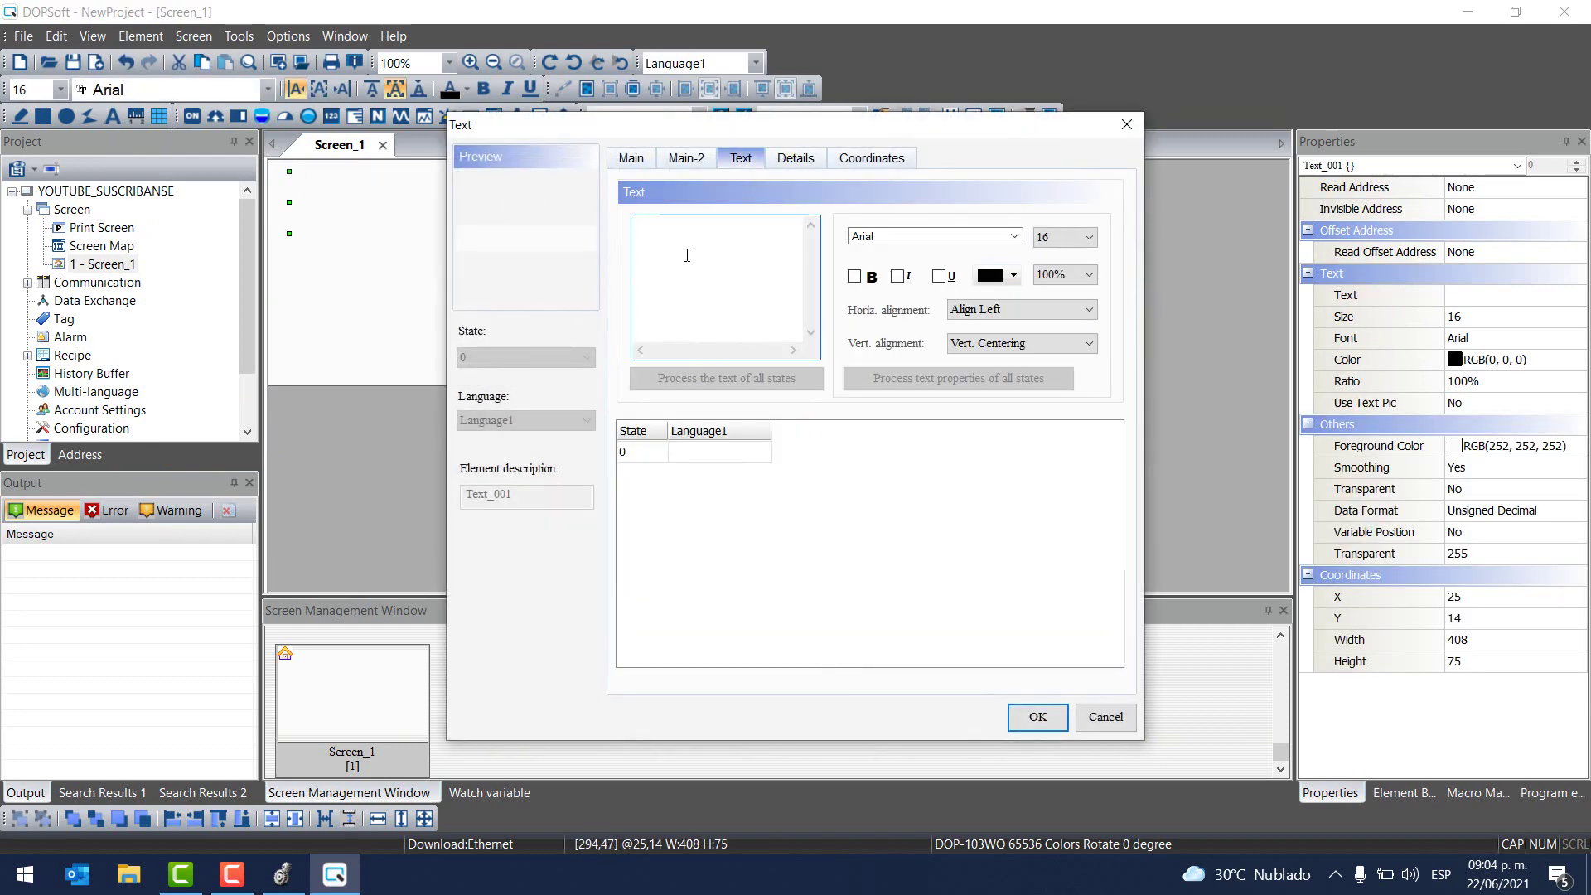
type("COMPACTLOGIX &")
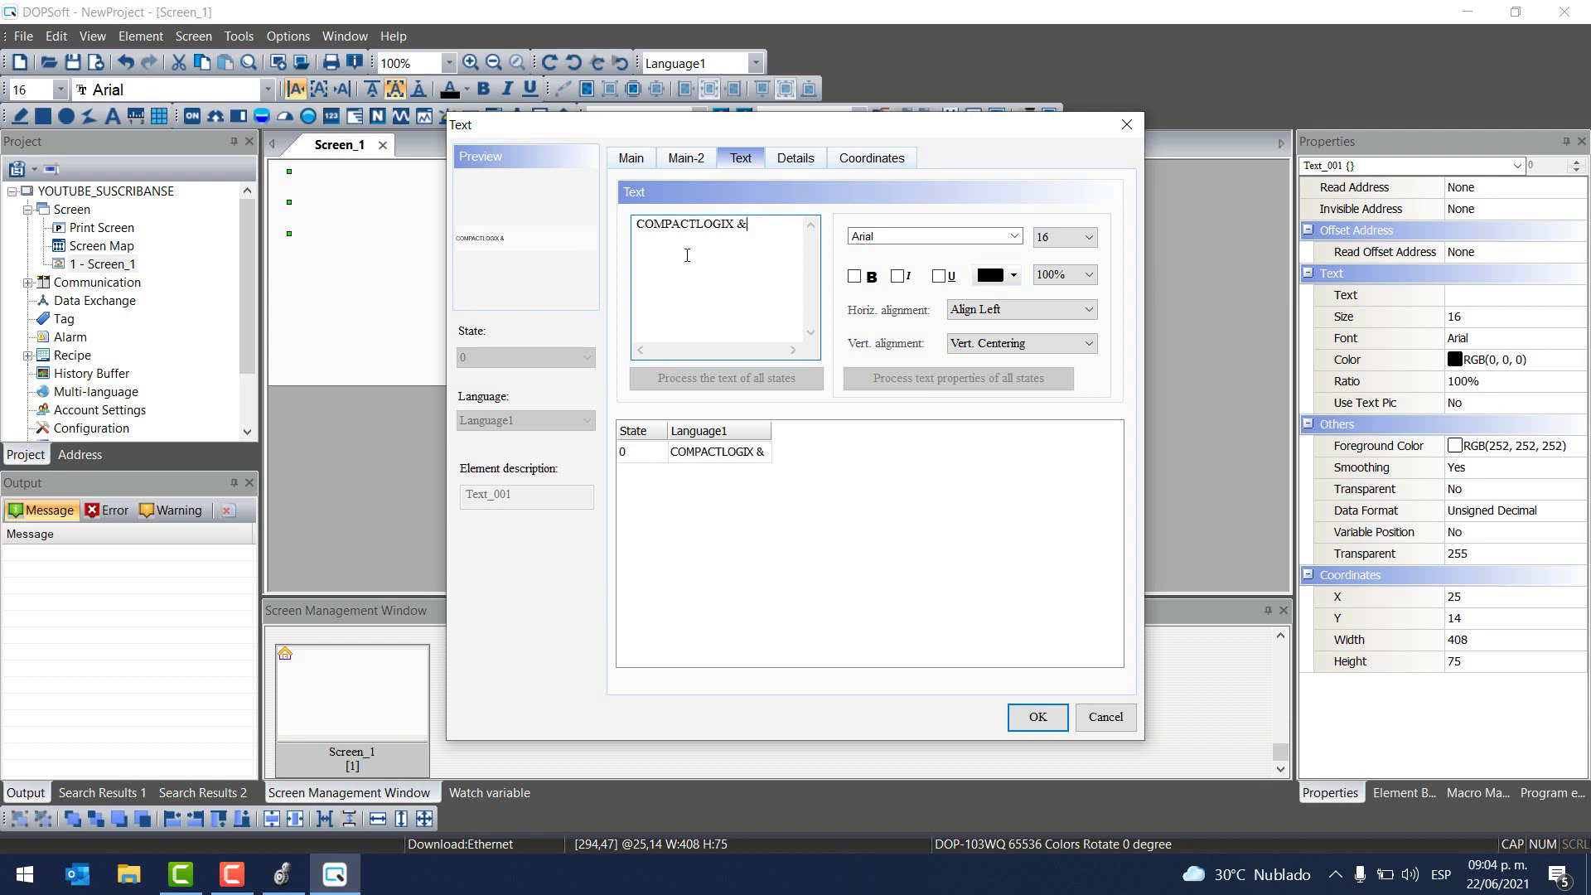
type(" HMIMDELTA")
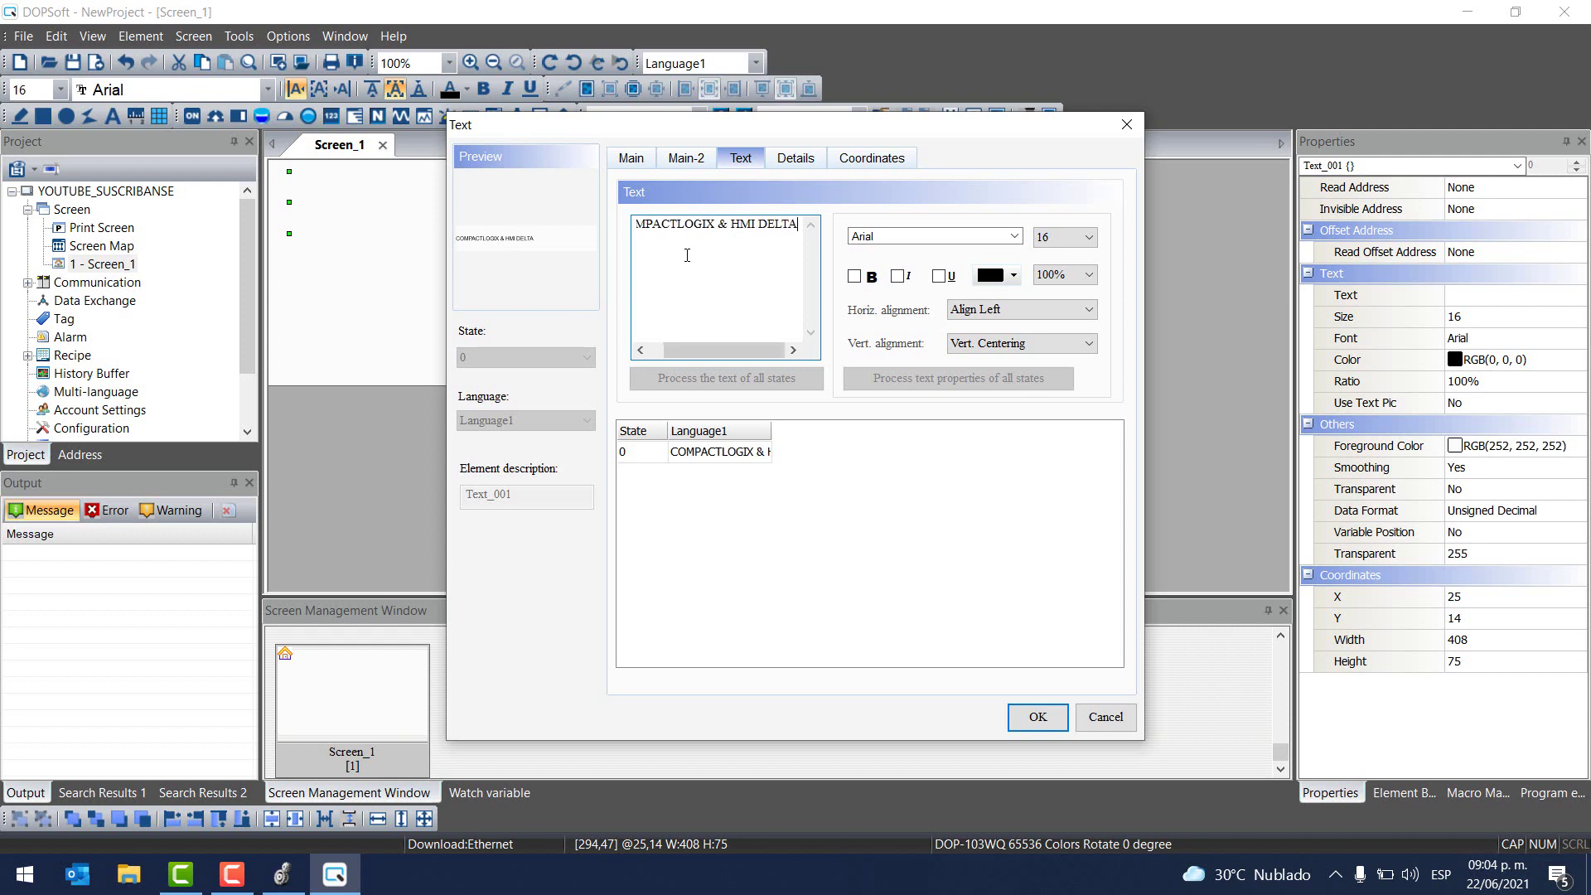
Format the title text as bold, horizontally centered and size 20, and apply the changes
left_click(854, 276)
left_click(1027, 309)
left_click(1005, 341)
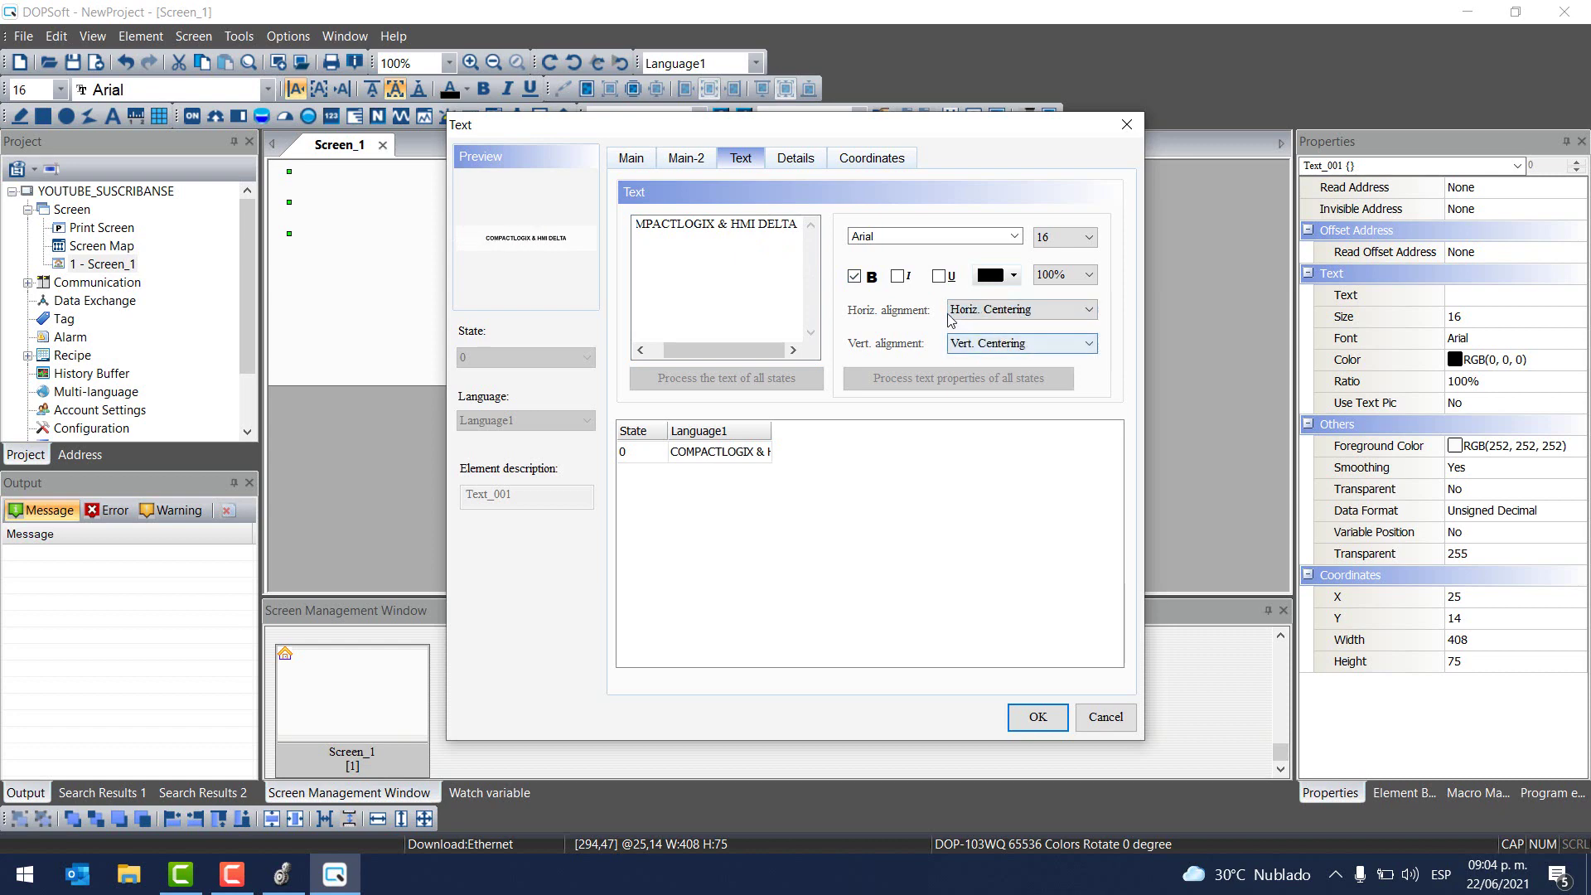
left_click(1068, 238)
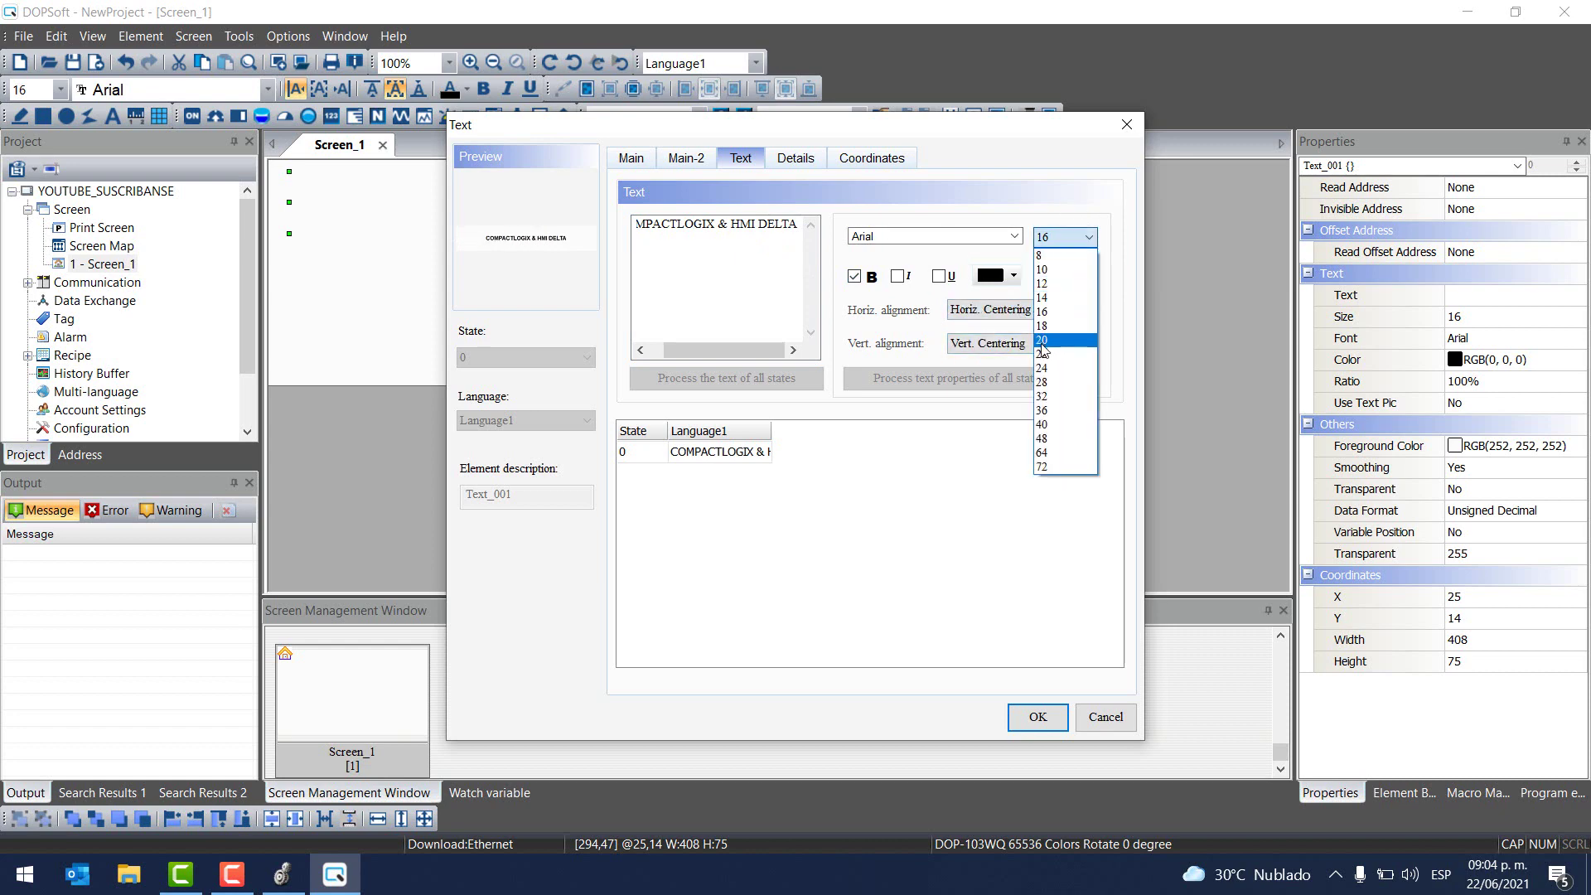
left_click(1050, 339)
left_click(1037, 717)
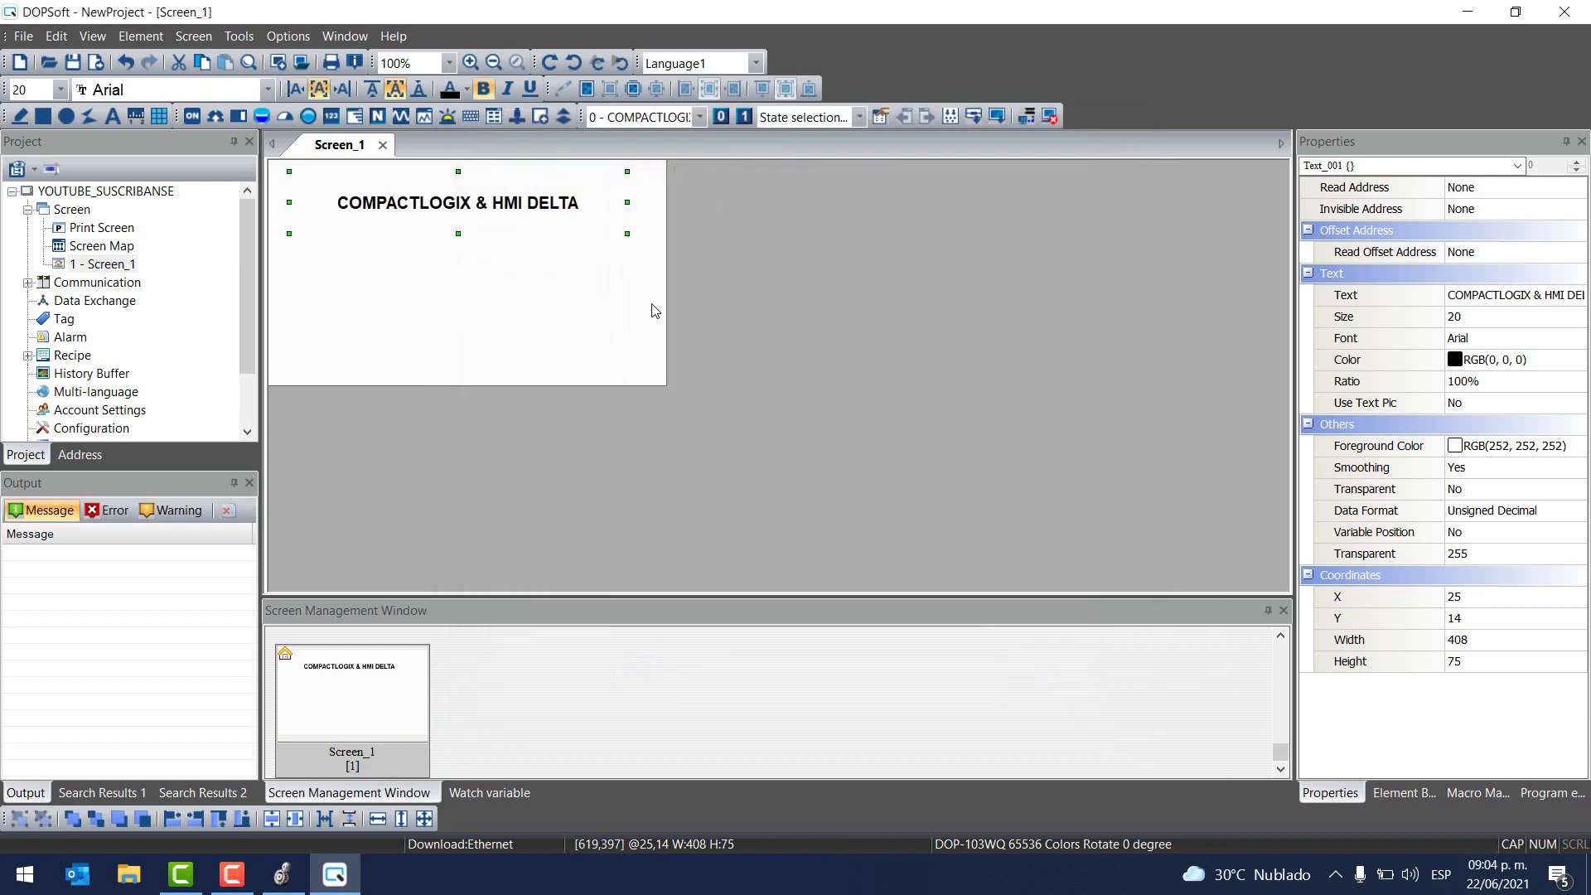
left_click(468, 270)
Draw a momentary button about 128 by 65 below the left part of the title
left_click(123, 38)
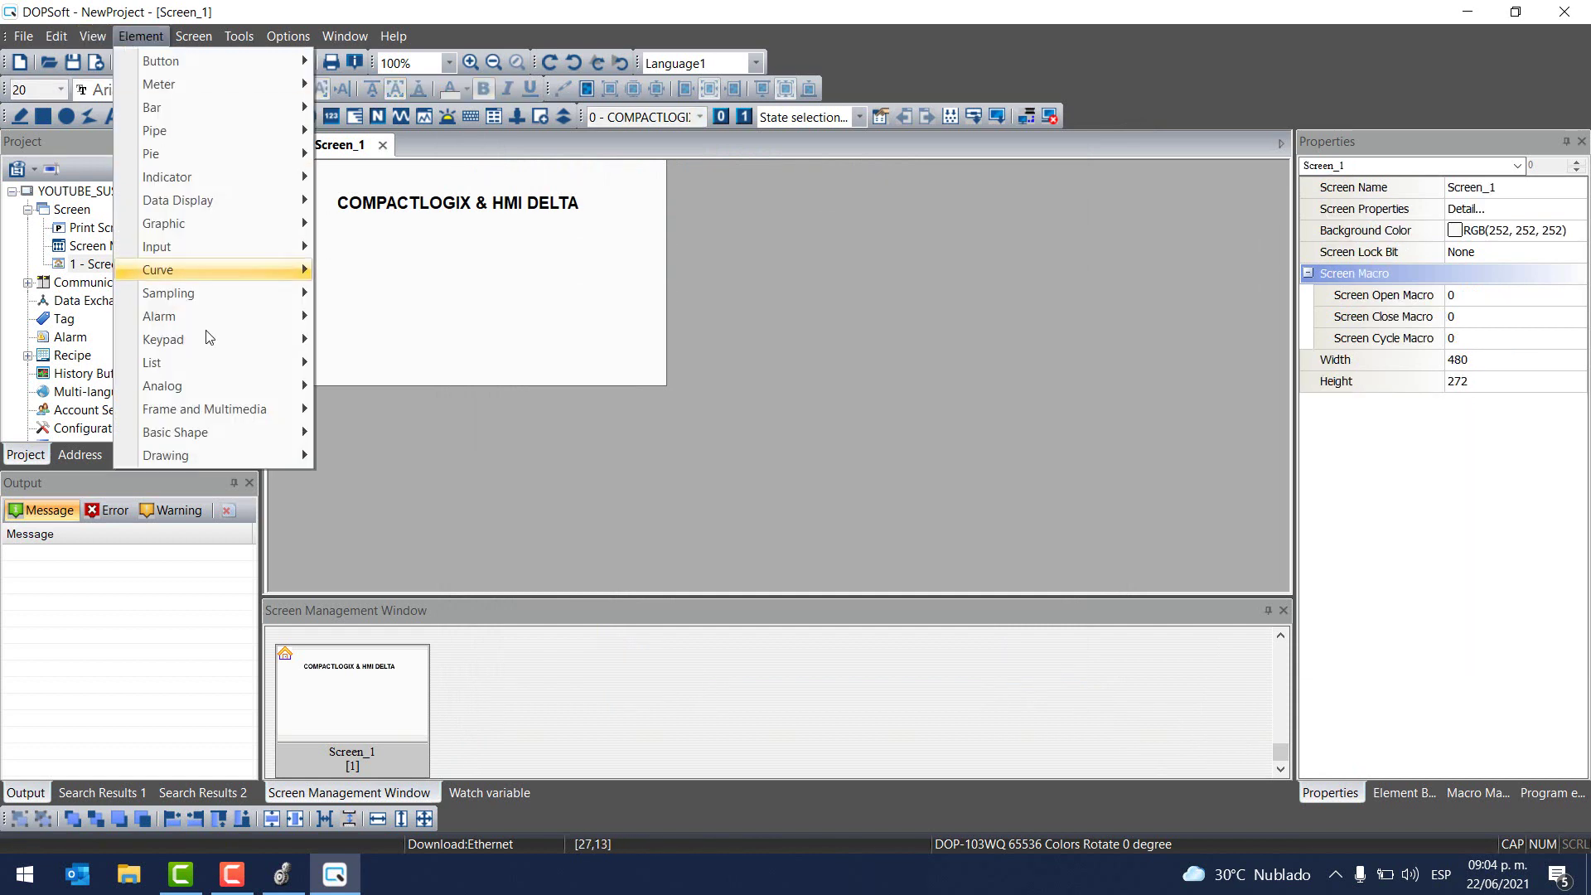
mouse_move(230, 410)
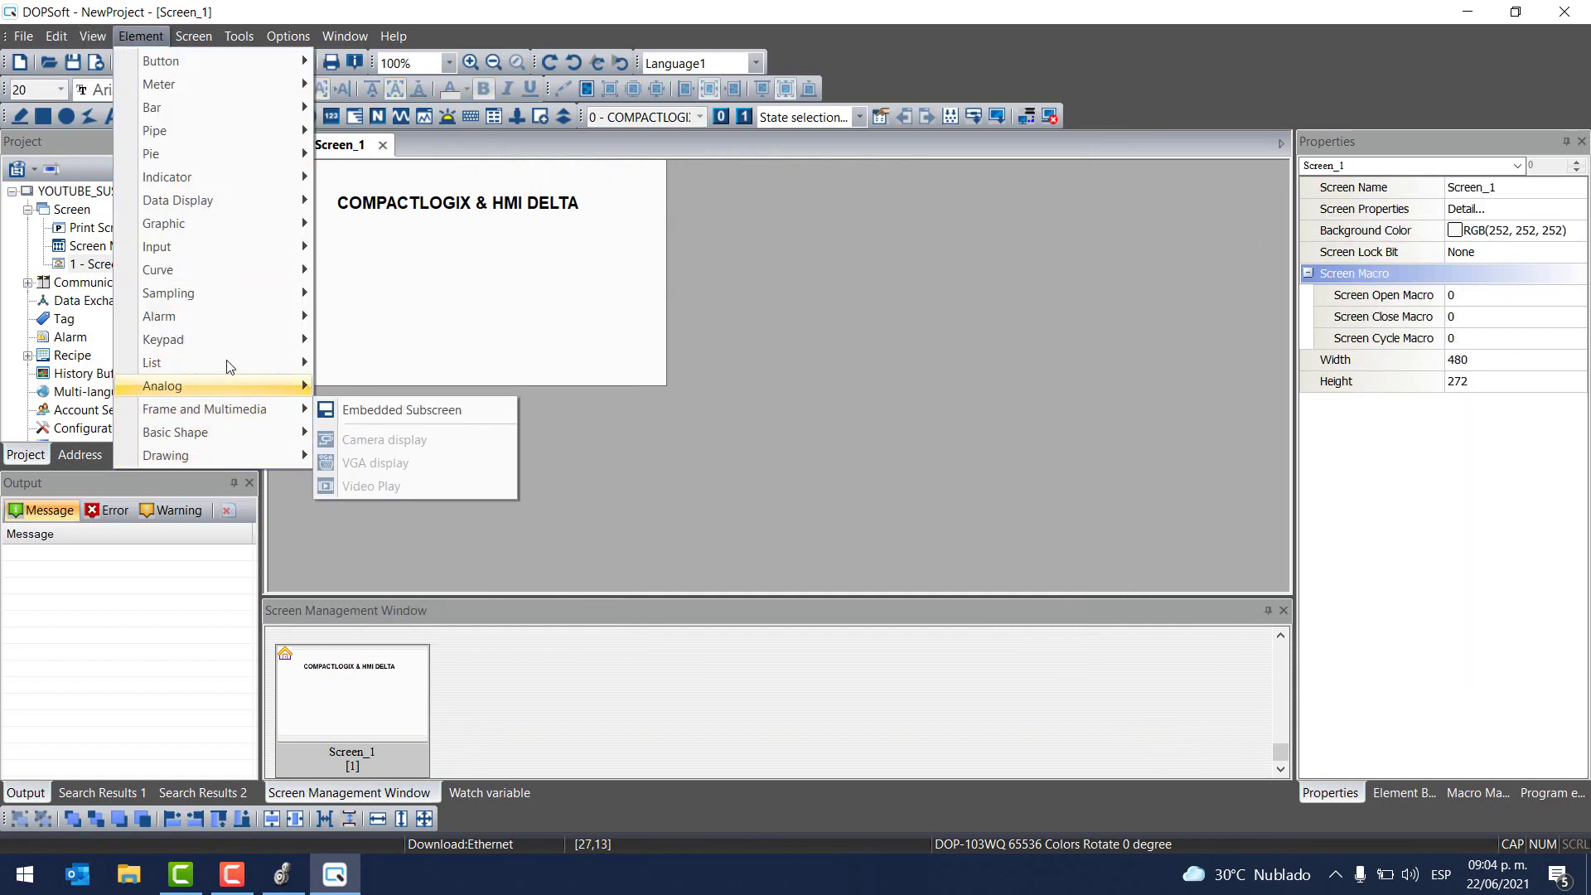
mouse_move(198, 58)
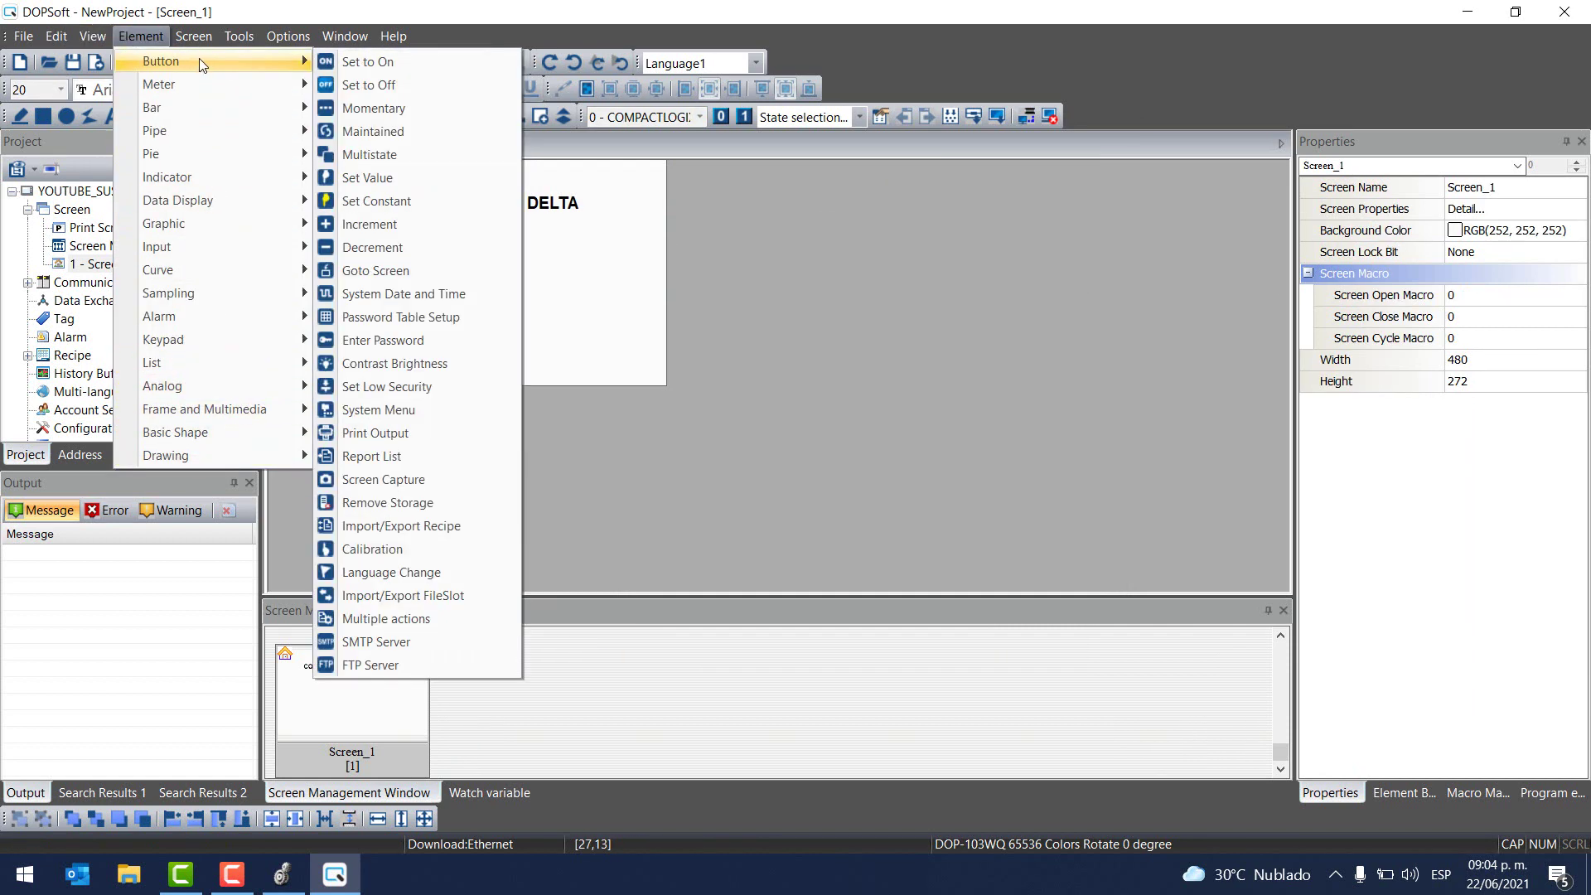
left_click(394, 131)
left_click_drag(297, 240, 404, 293)
Draw a multistate indicator about 122 by 66 to the right of the momentary button
left_click(141, 37)
mouse_move(193, 36)
mouse_move(142, 37)
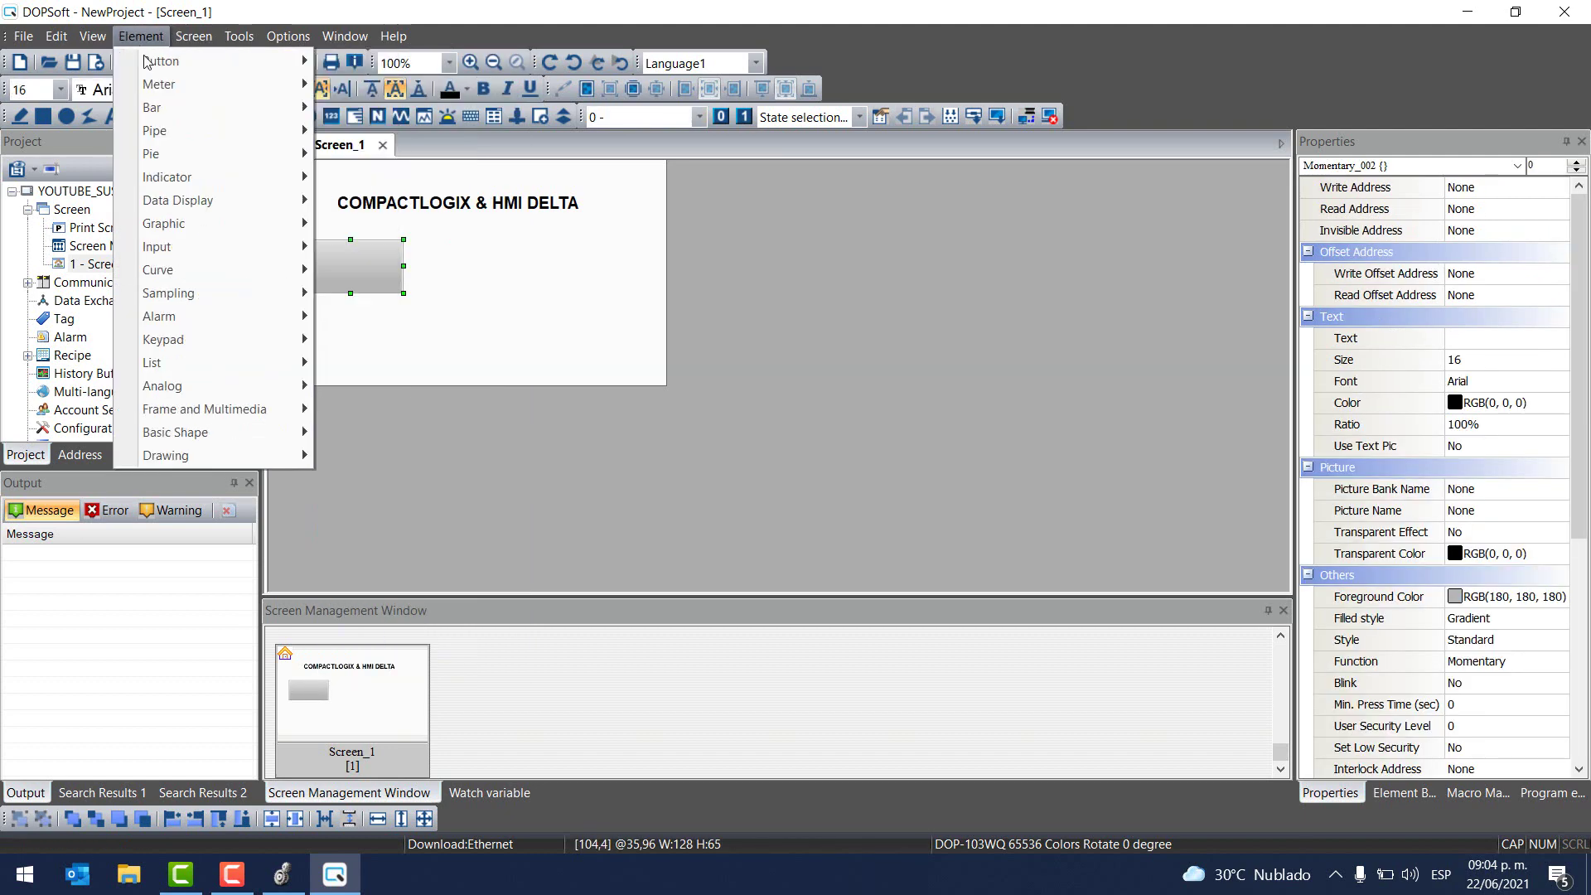
mouse_move(168, 178)
left_click(381, 177)
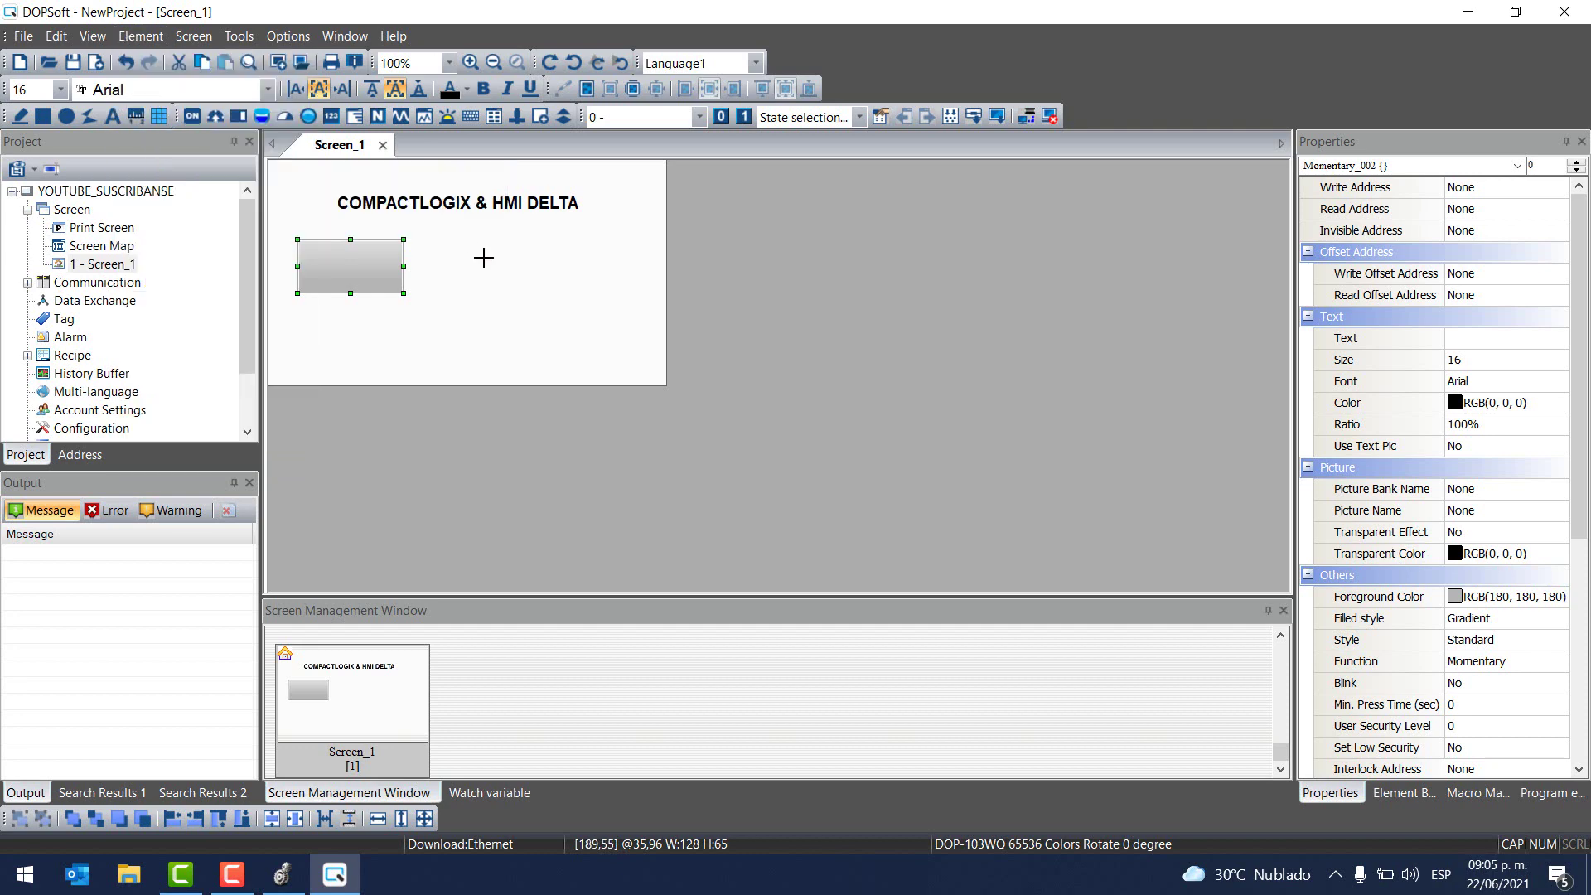
mouse_move(494, 241)
left_mouse_down()
mouse_move(595, 296)
mouse_move(544, 271)
left_mouse_up()
Assign the EtherLink1 tag HMI_BOTON as both the write address and the read address of the momentary button
double_click(344, 264)
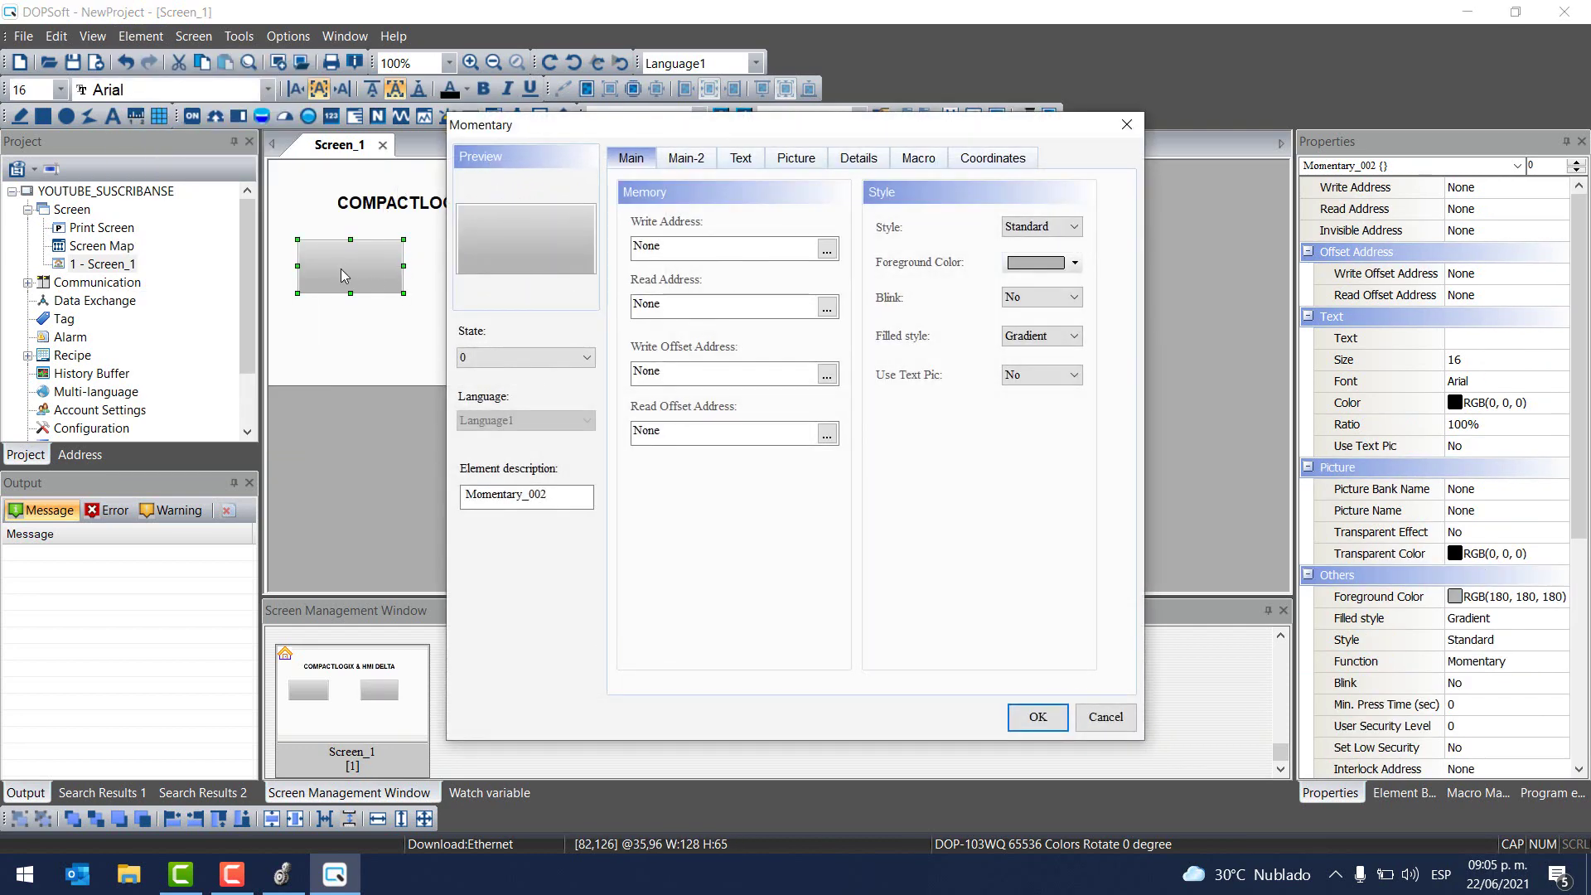
left_click(826, 251)
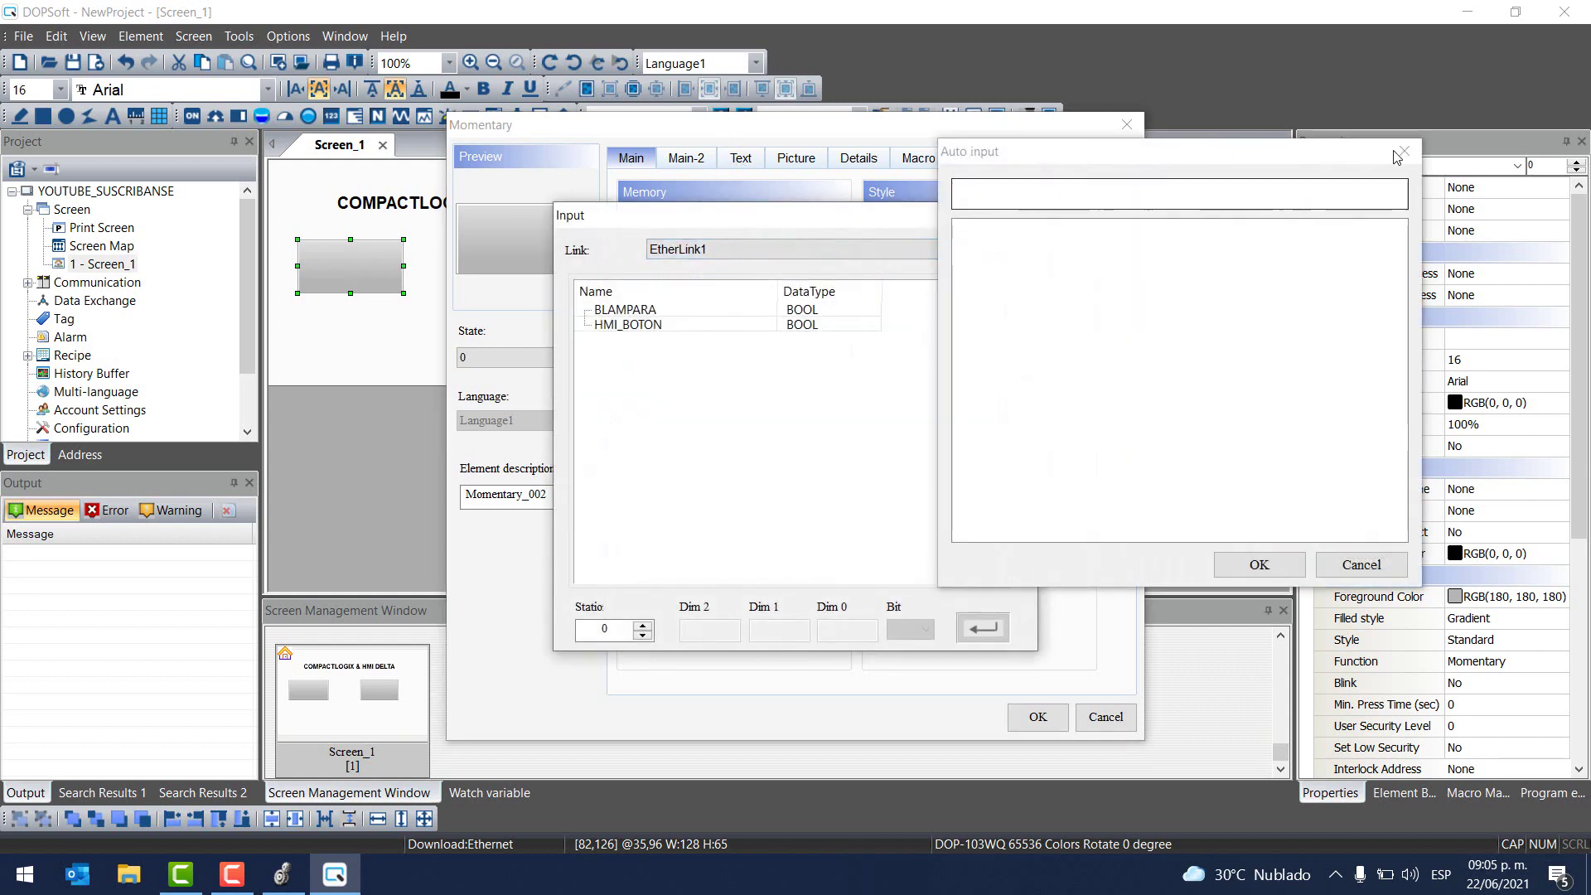
left_click(615, 326)
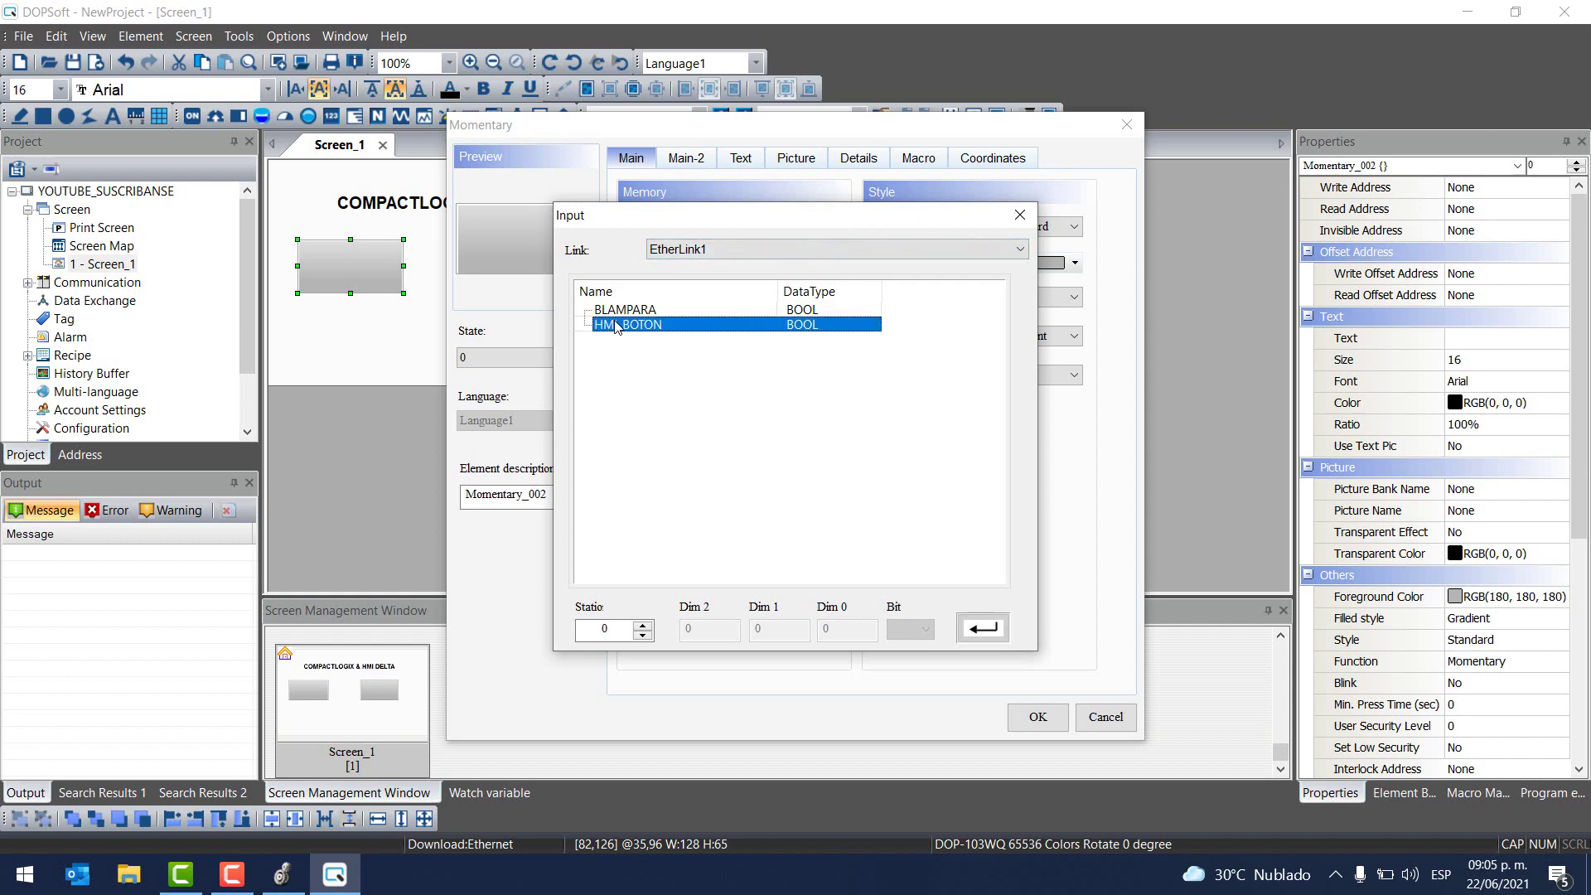
left_click(981, 629)
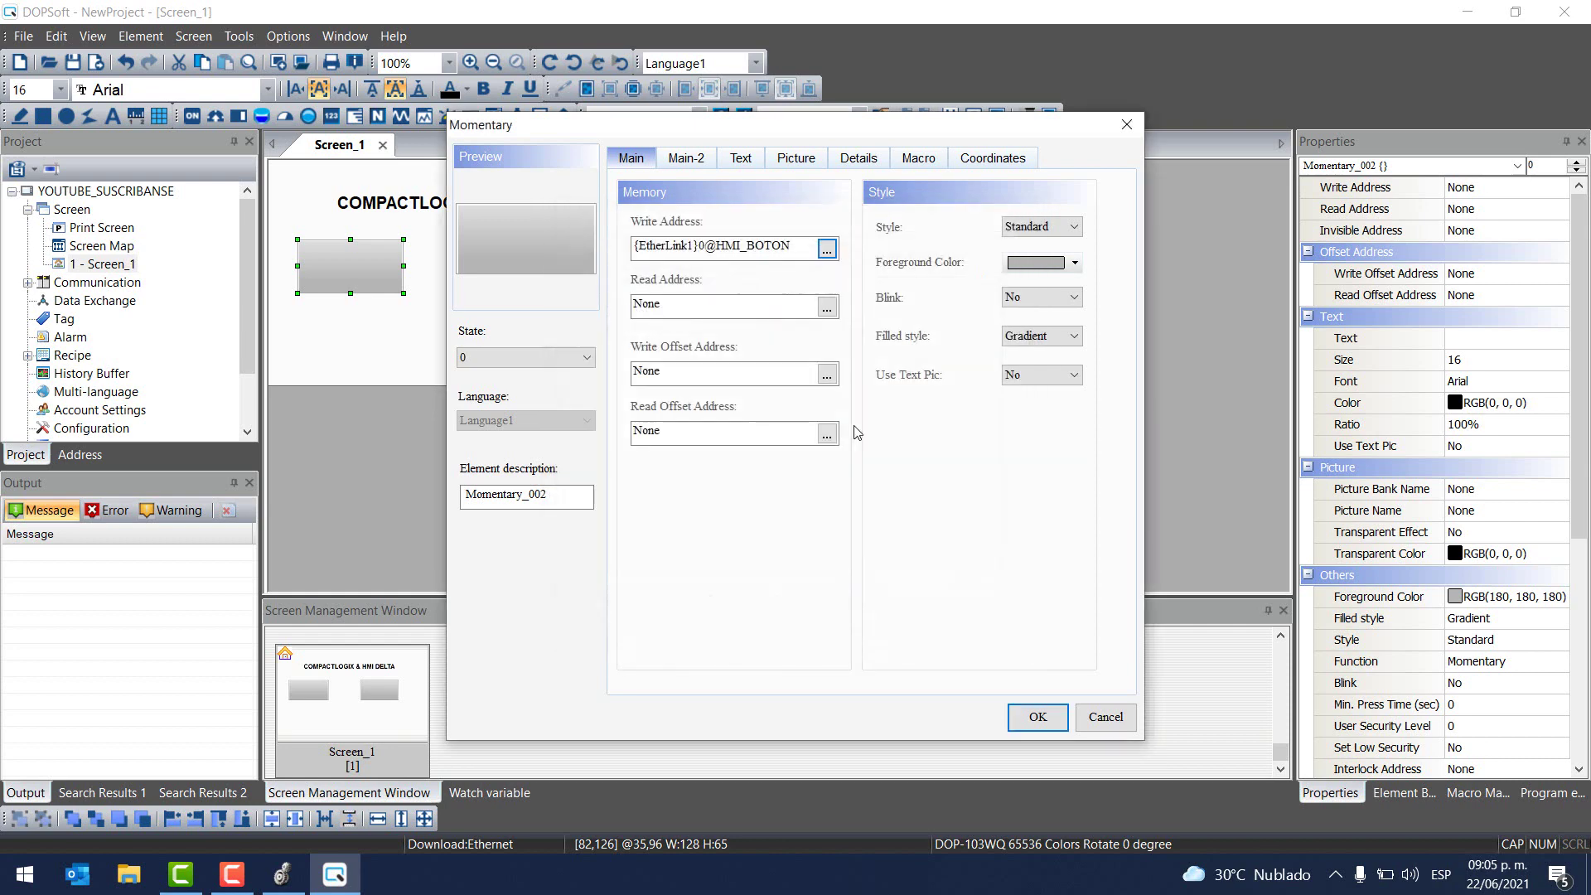
left_click(826, 308)
left_click(652, 326)
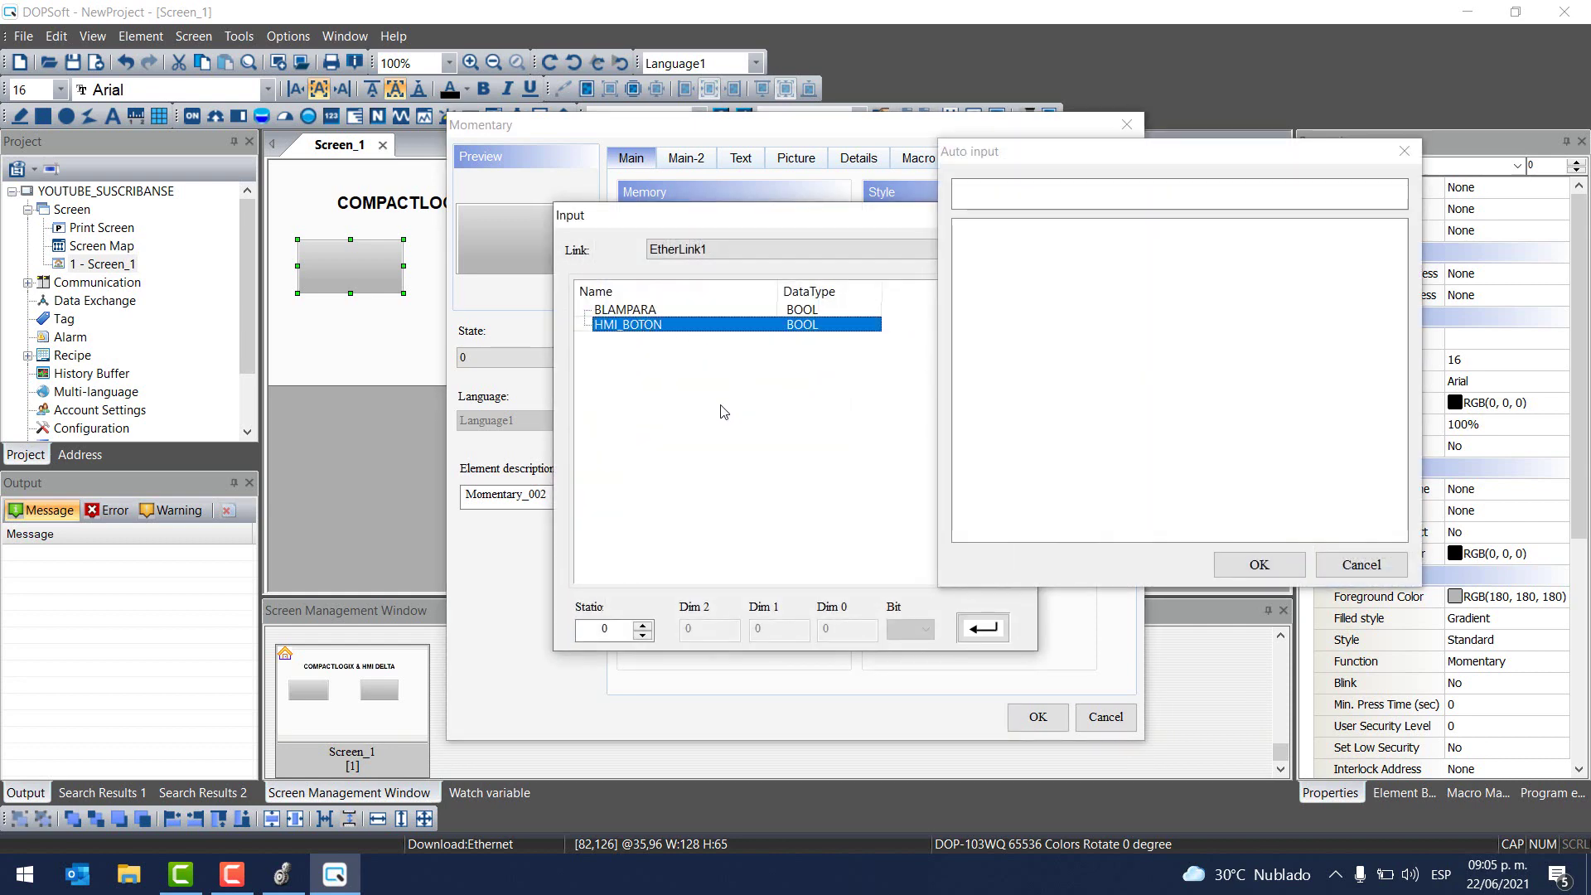
left_click(982, 631)
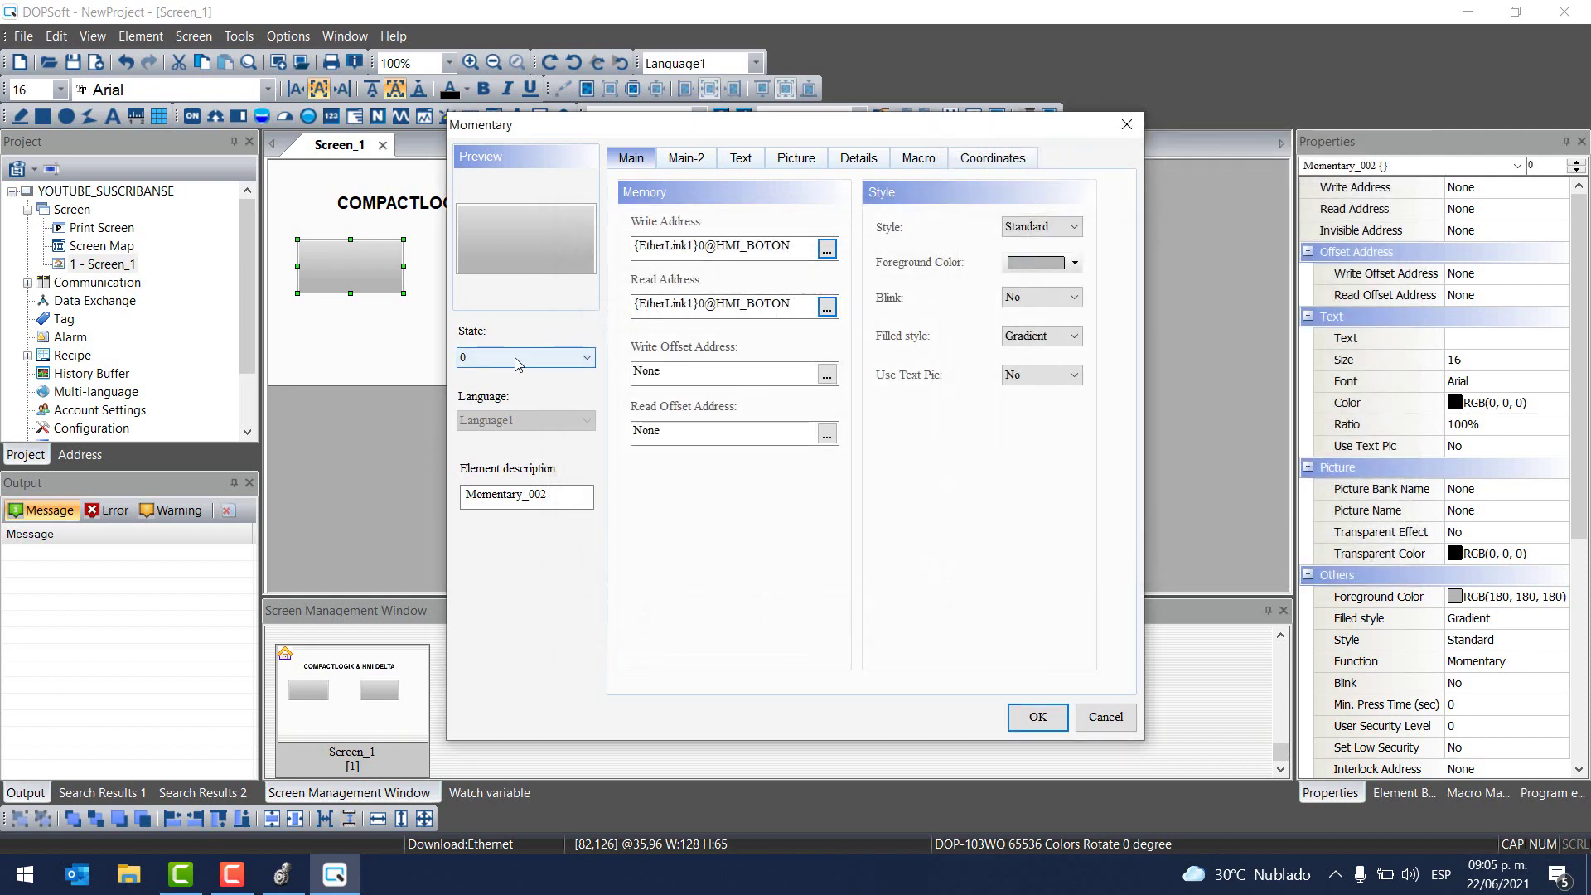
Set the momentary button's foreground color to pale orange for state 0 and orange (255, 128, 0) for state 1
left_click(1039, 265)
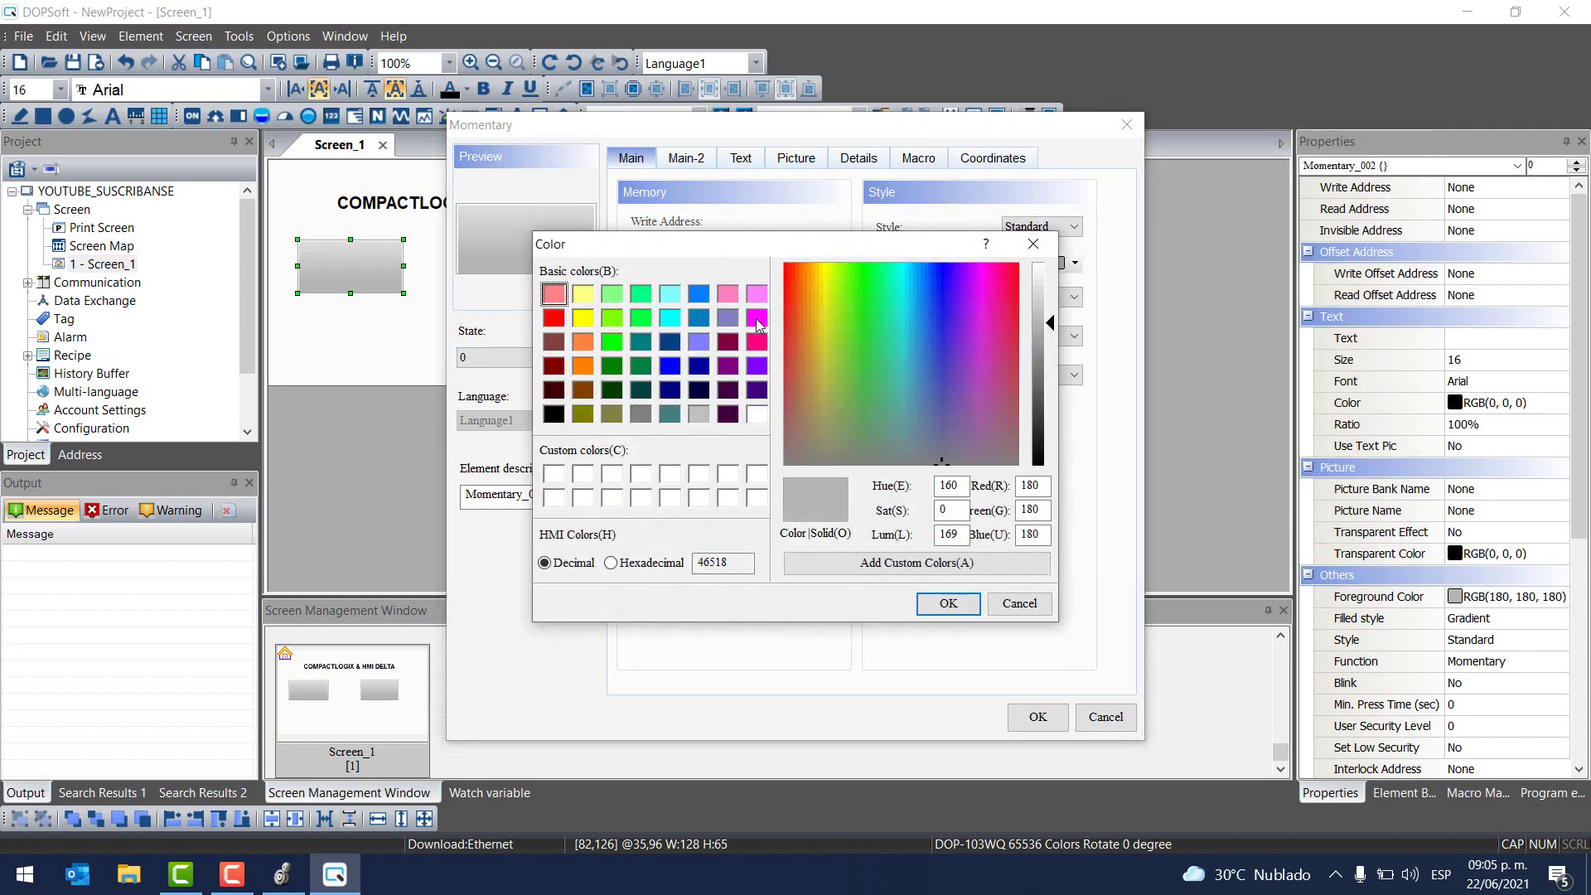
left_click(583, 342)
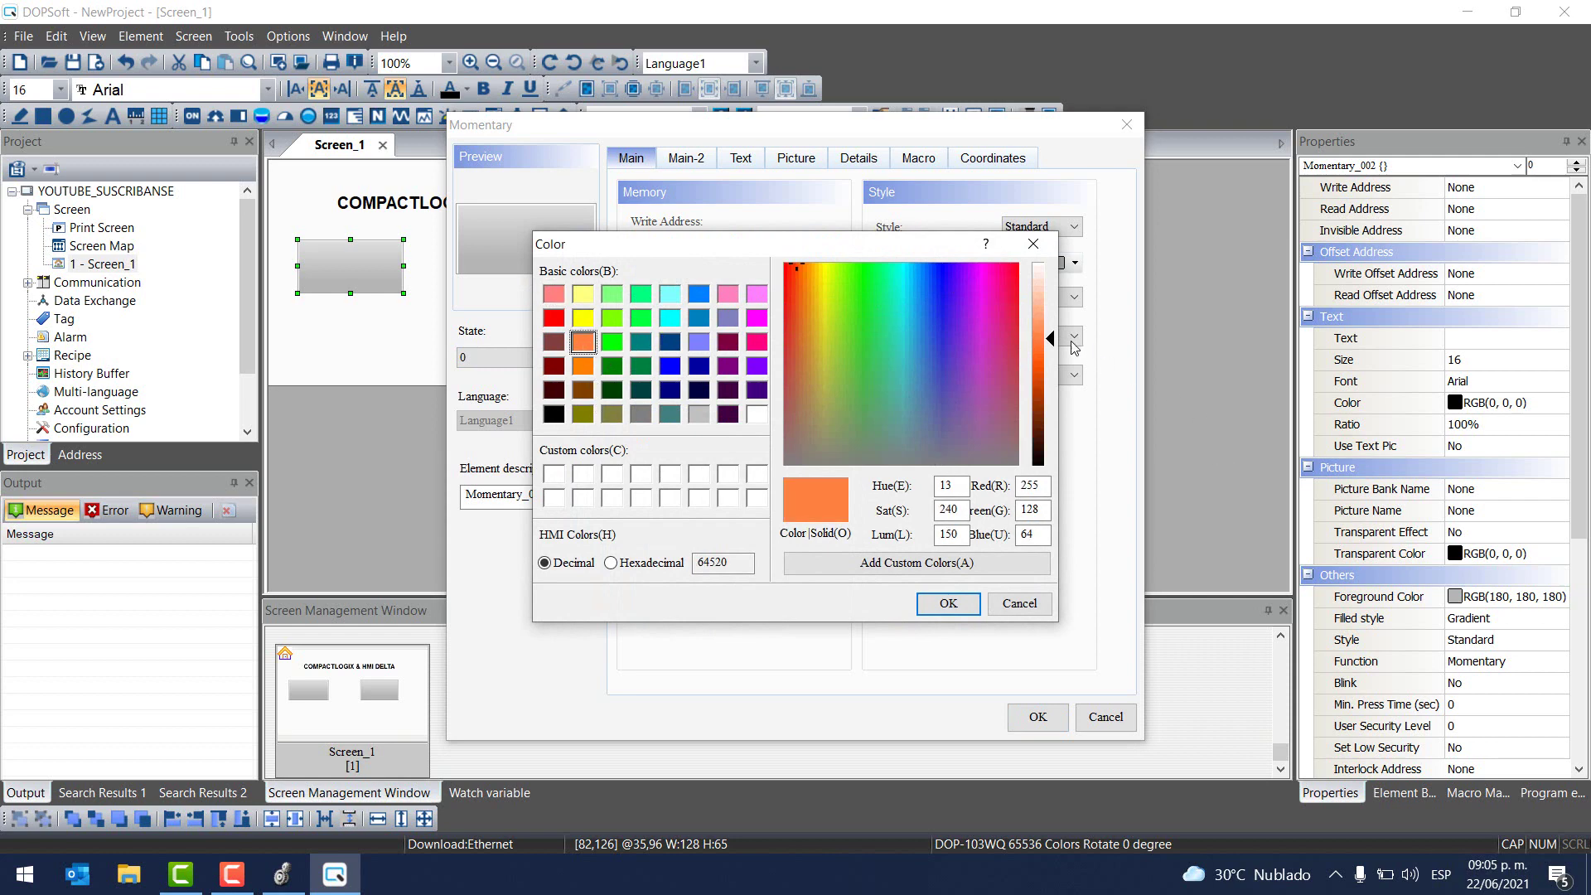
left_click_drag(1052, 341, 1052, 288)
left_click(948, 602)
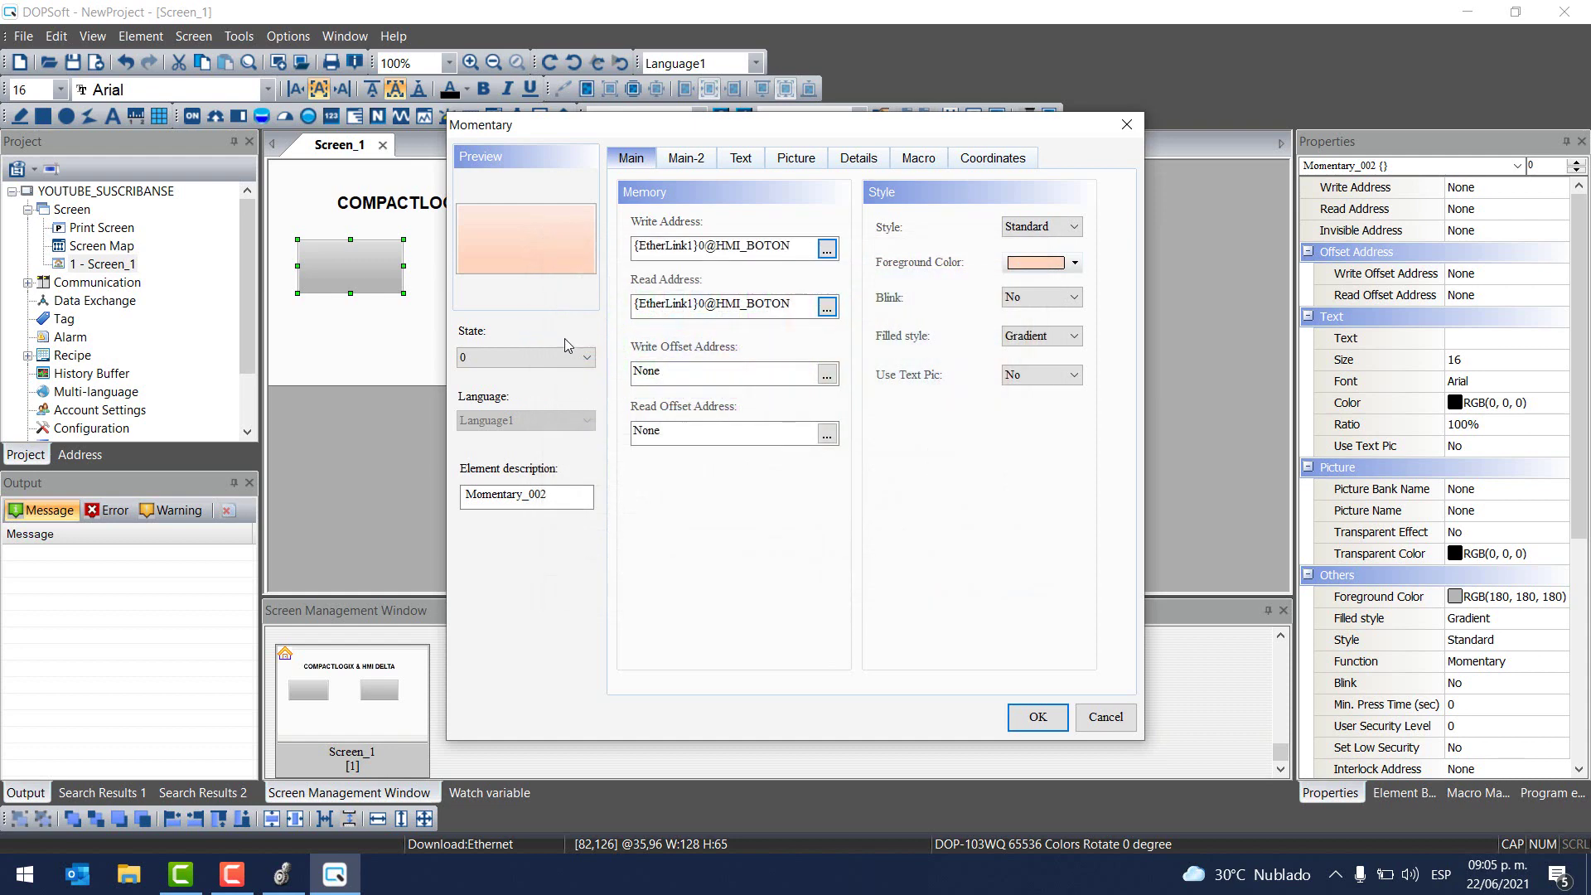
left_click(540, 357)
left_click(506, 394)
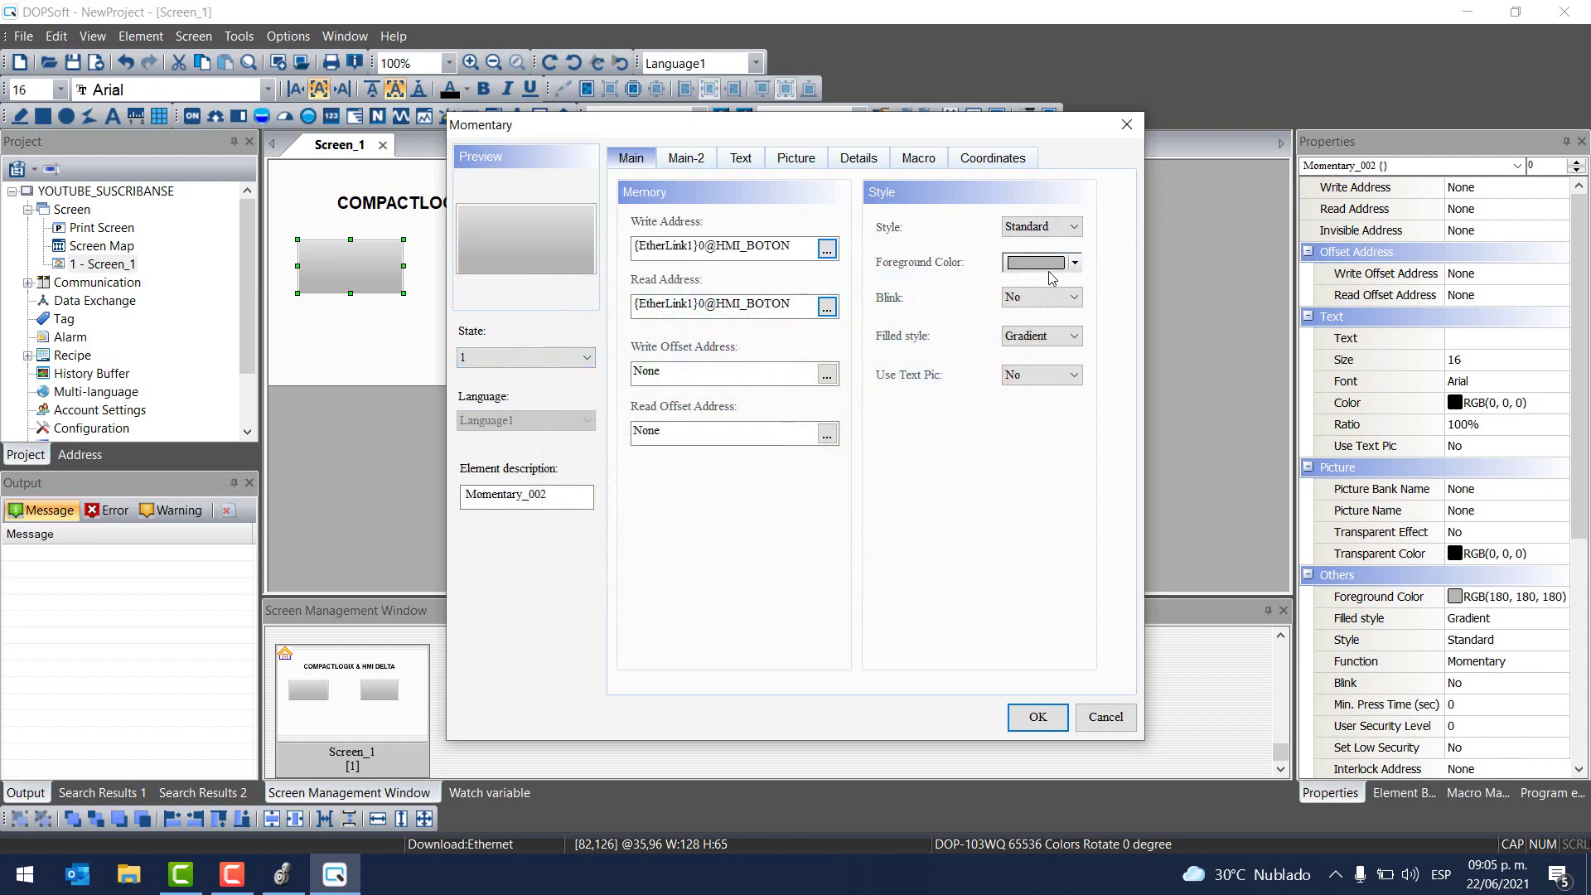
left_click(1048, 265)
left_click(585, 370)
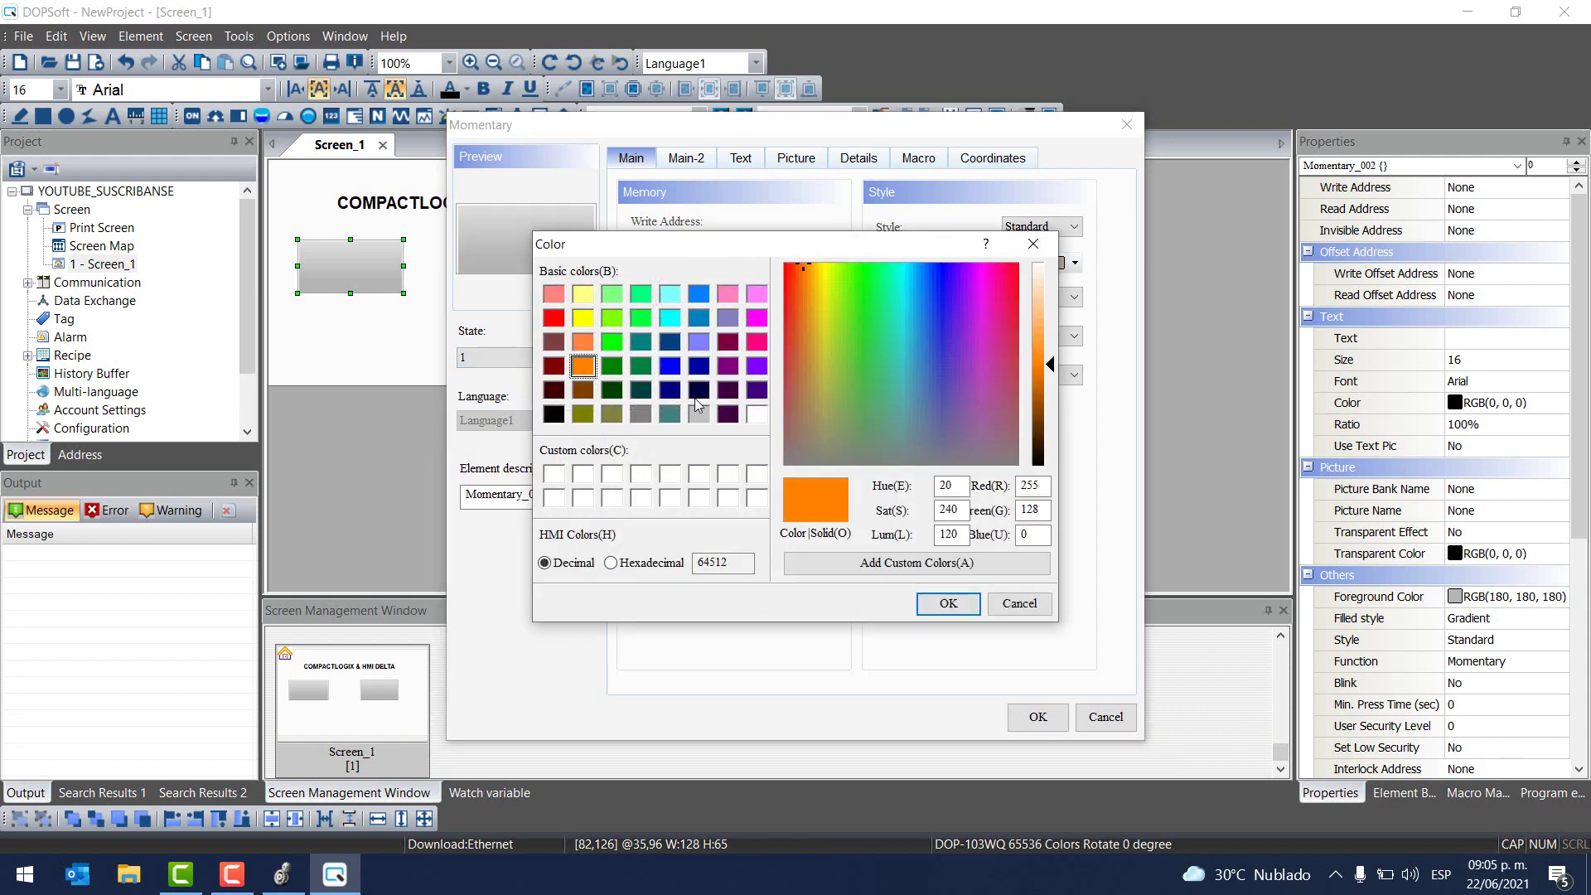
left_click(947, 603)
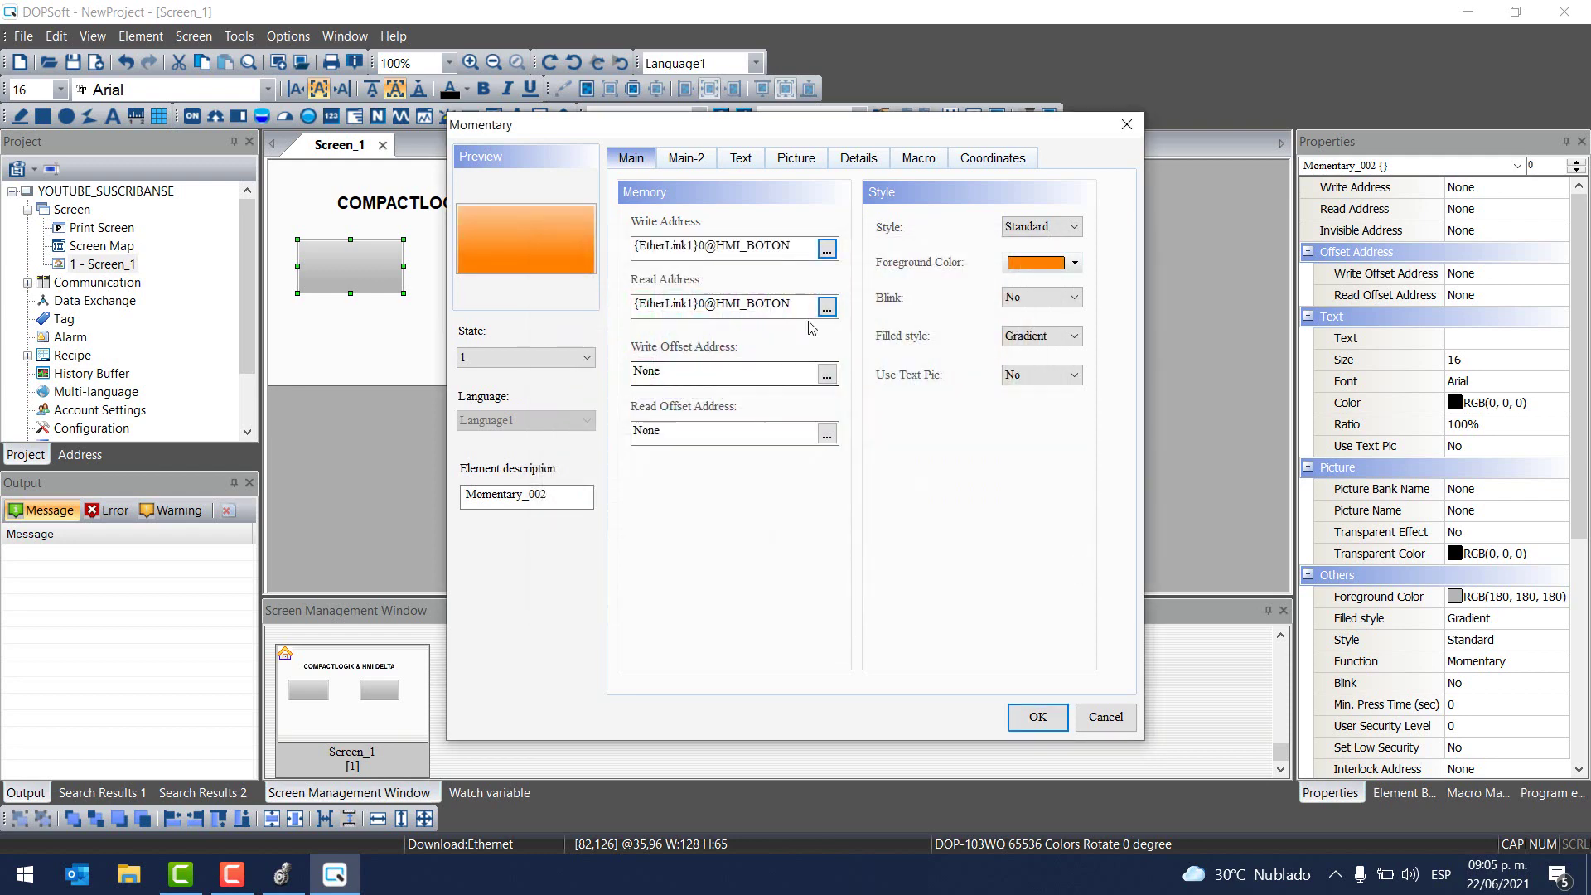
Label state 1 of the momentary button "BOTÓN" in bold and copy the label text
left_click(741, 158)
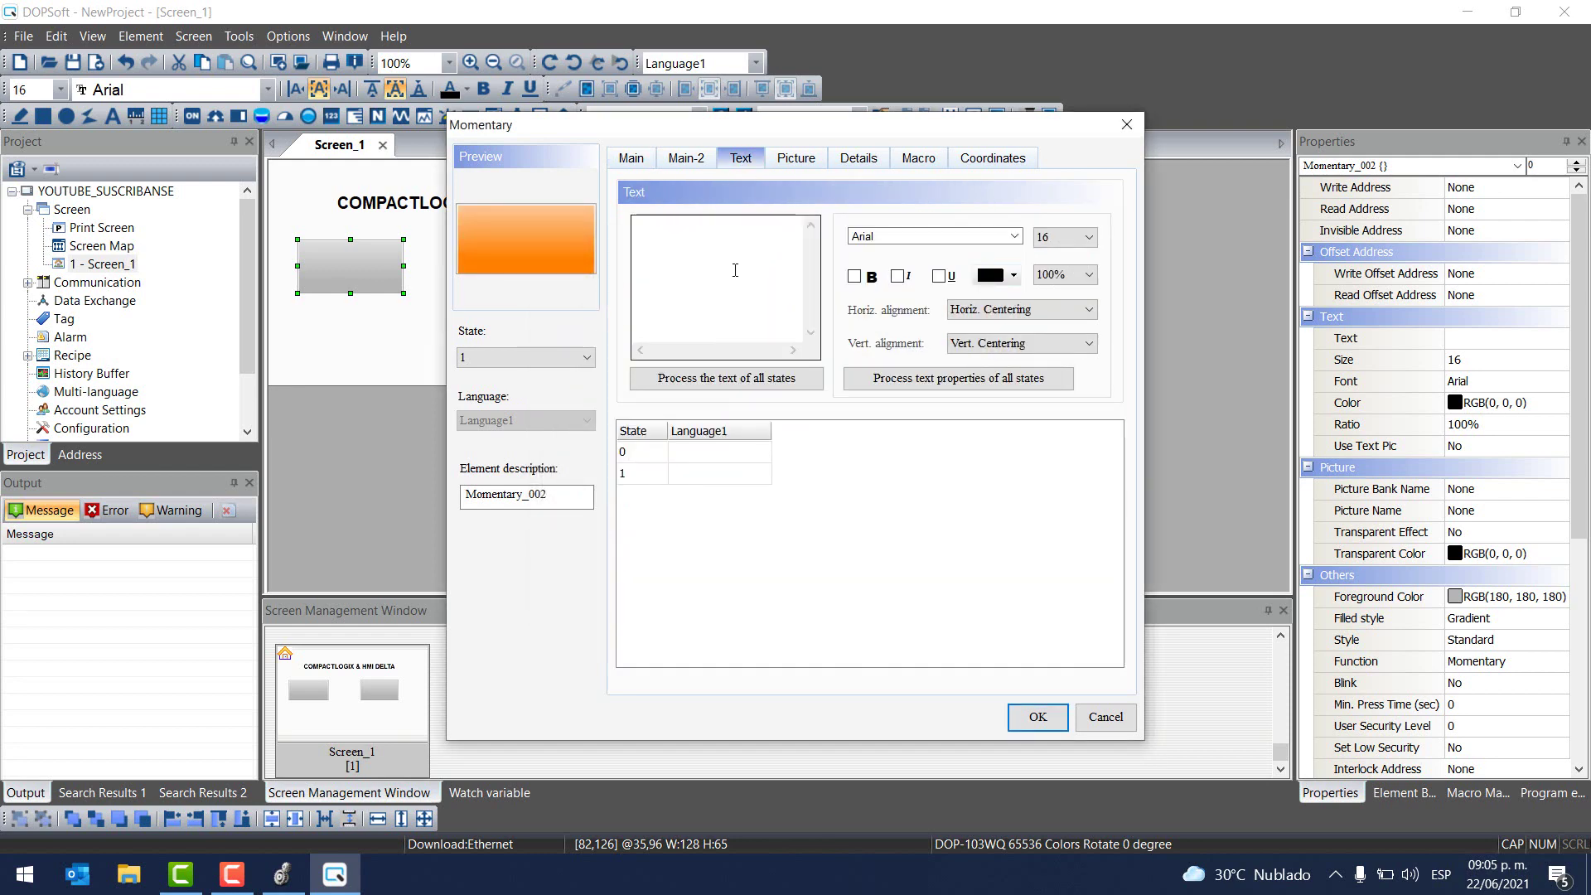
left_click(734, 273)
type("BOTÓN")
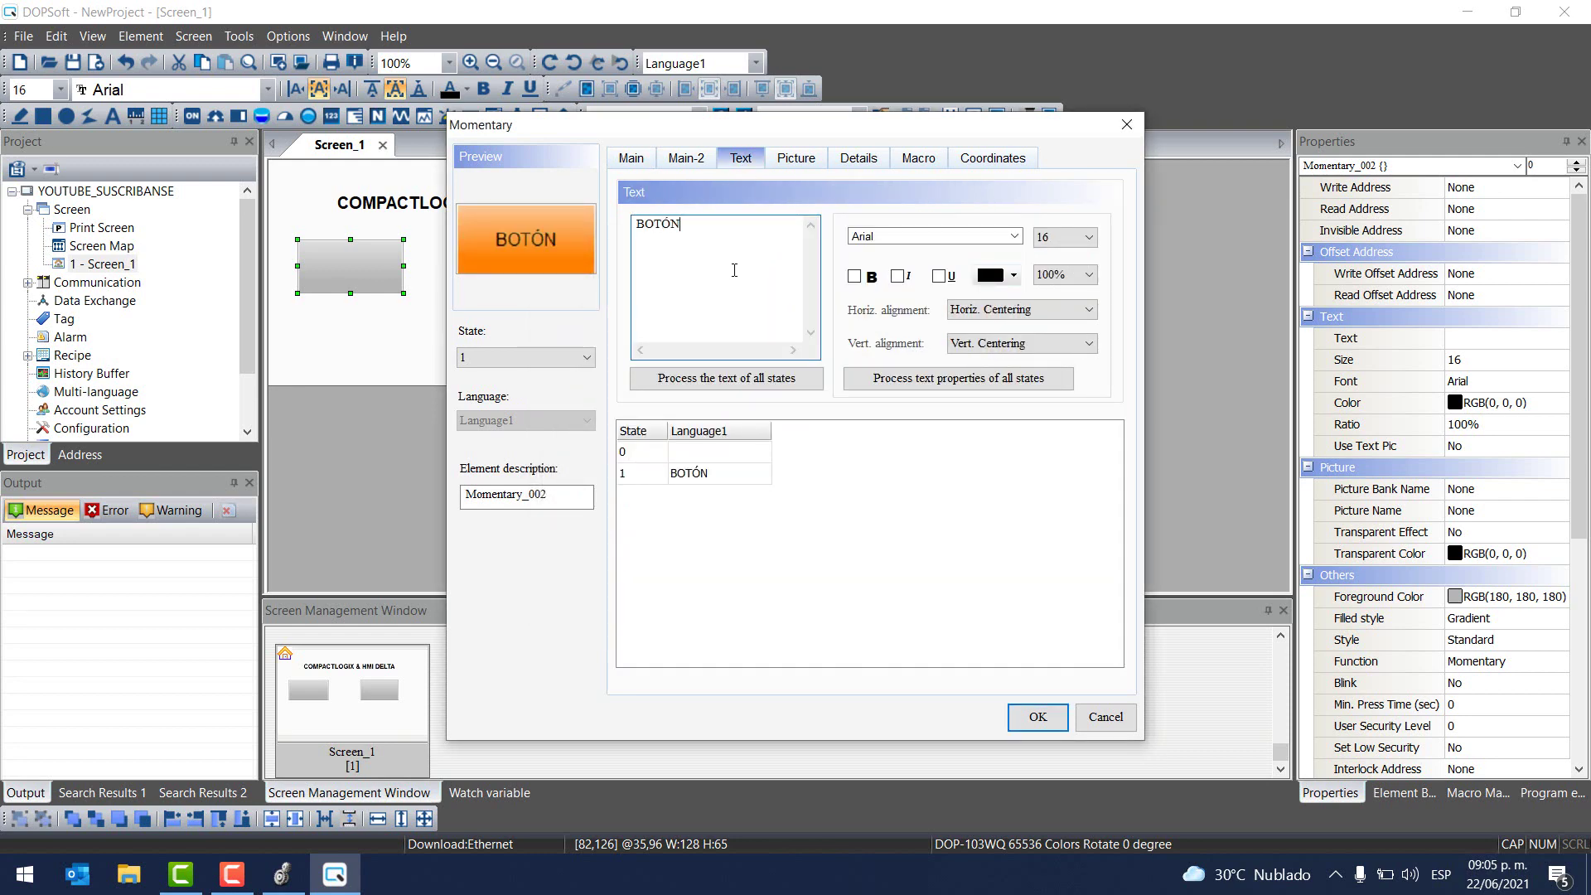
left_click_drag(755, 247, 608, 238)
key("ctrl+c")
left_click(854, 277)
Paste the "BOTÓN" label into state 0 in bold, check state 1 and apply the button settings
left_click(685, 452)
left_click(667, 222)
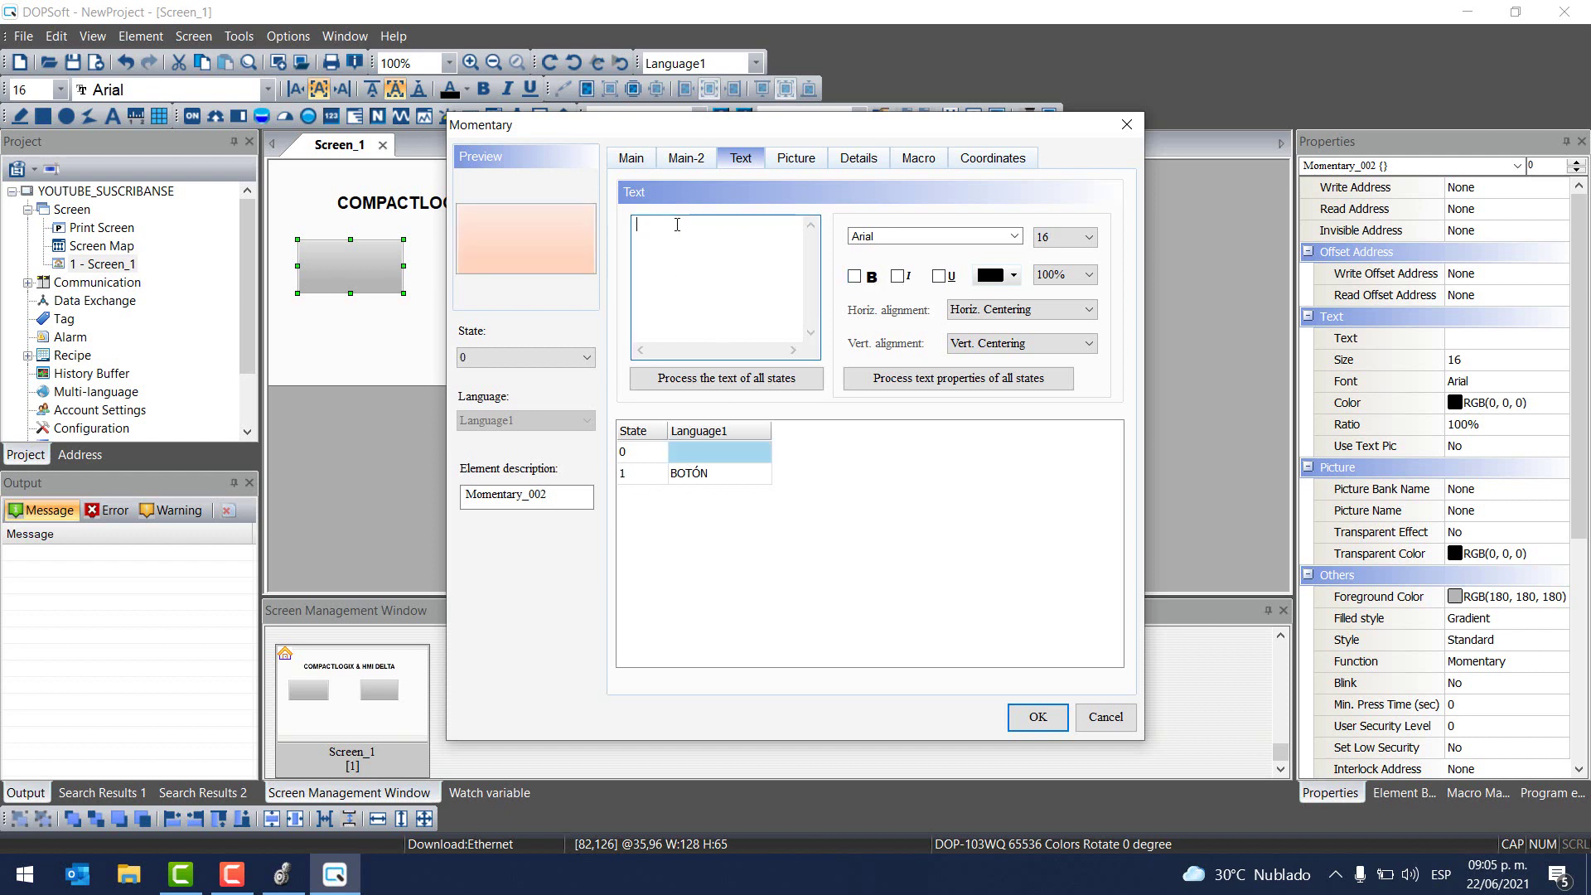
key("ctrl+v")
left_click(854, 277)
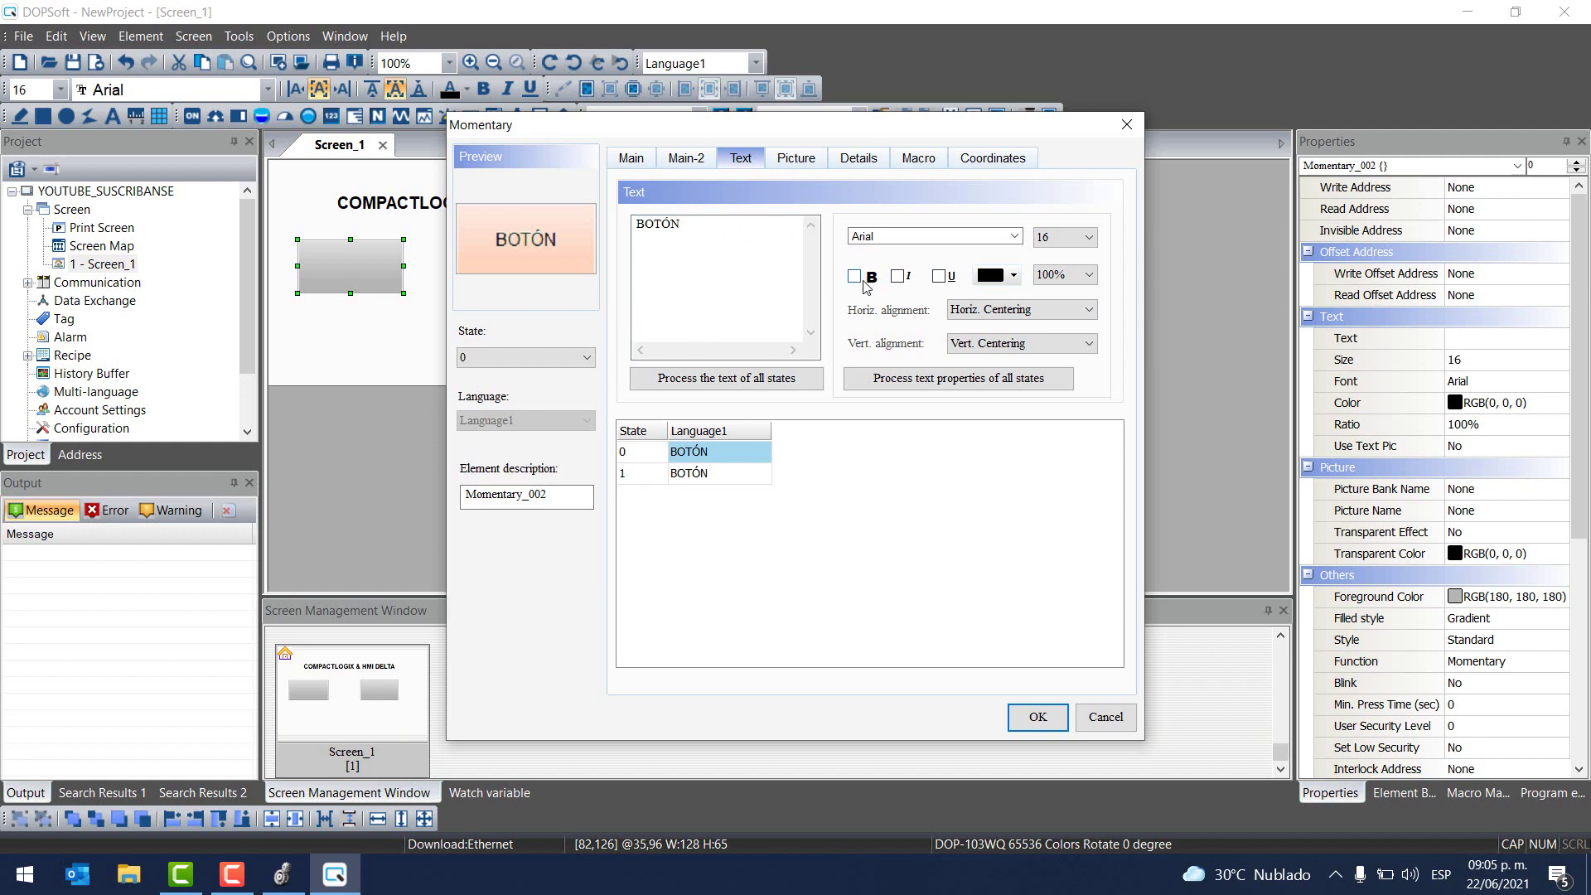
left_click(489, 362)
left_click(489, 362)
left_click(497, 390)
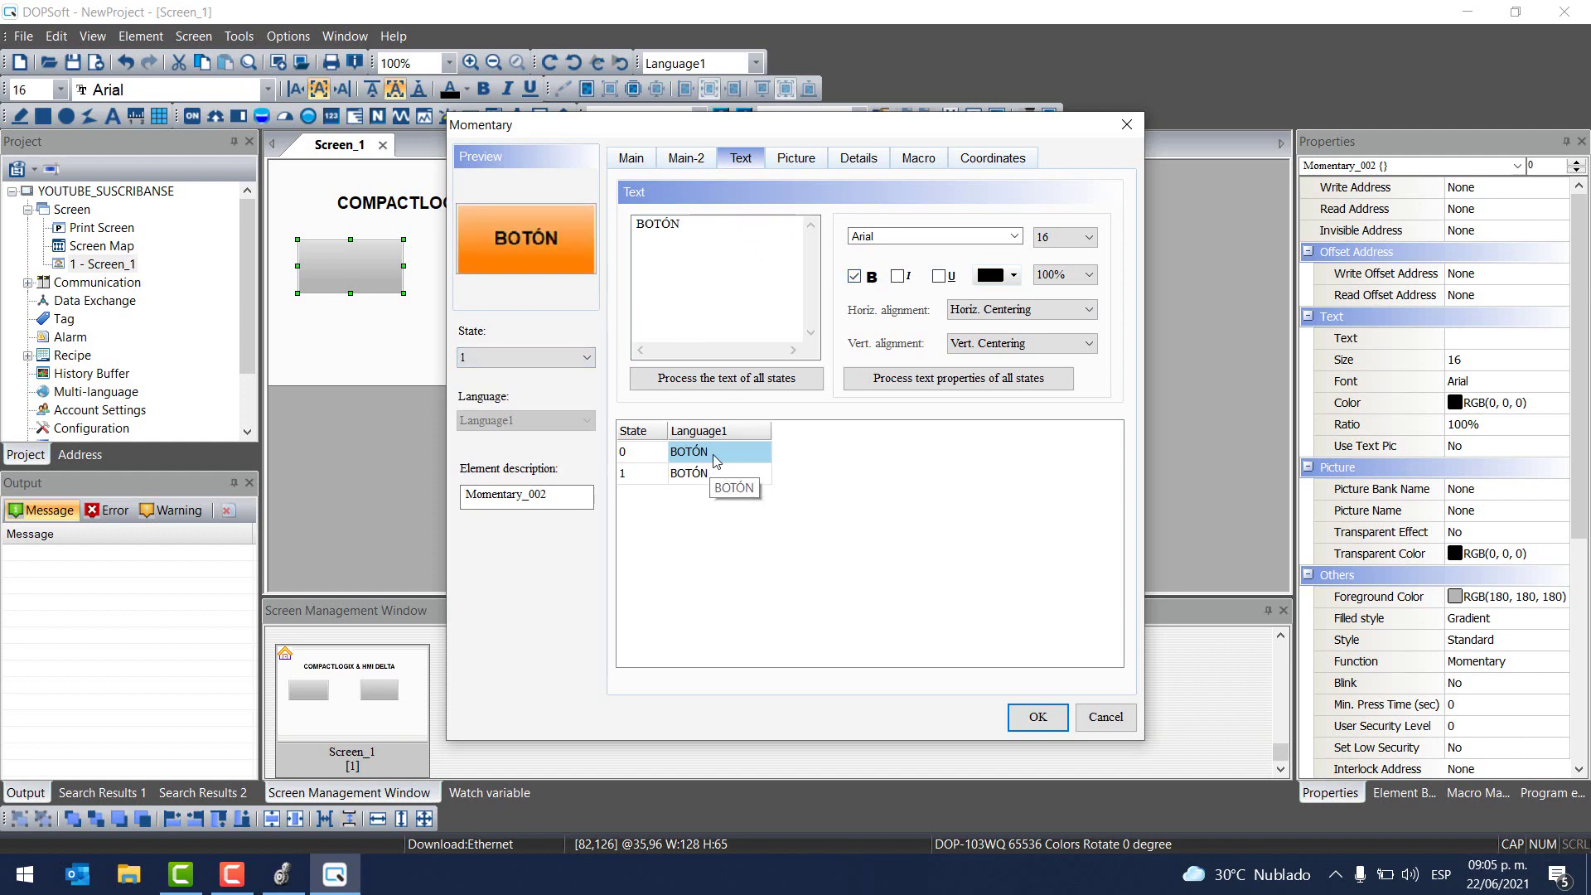
left_click(1037, 717)
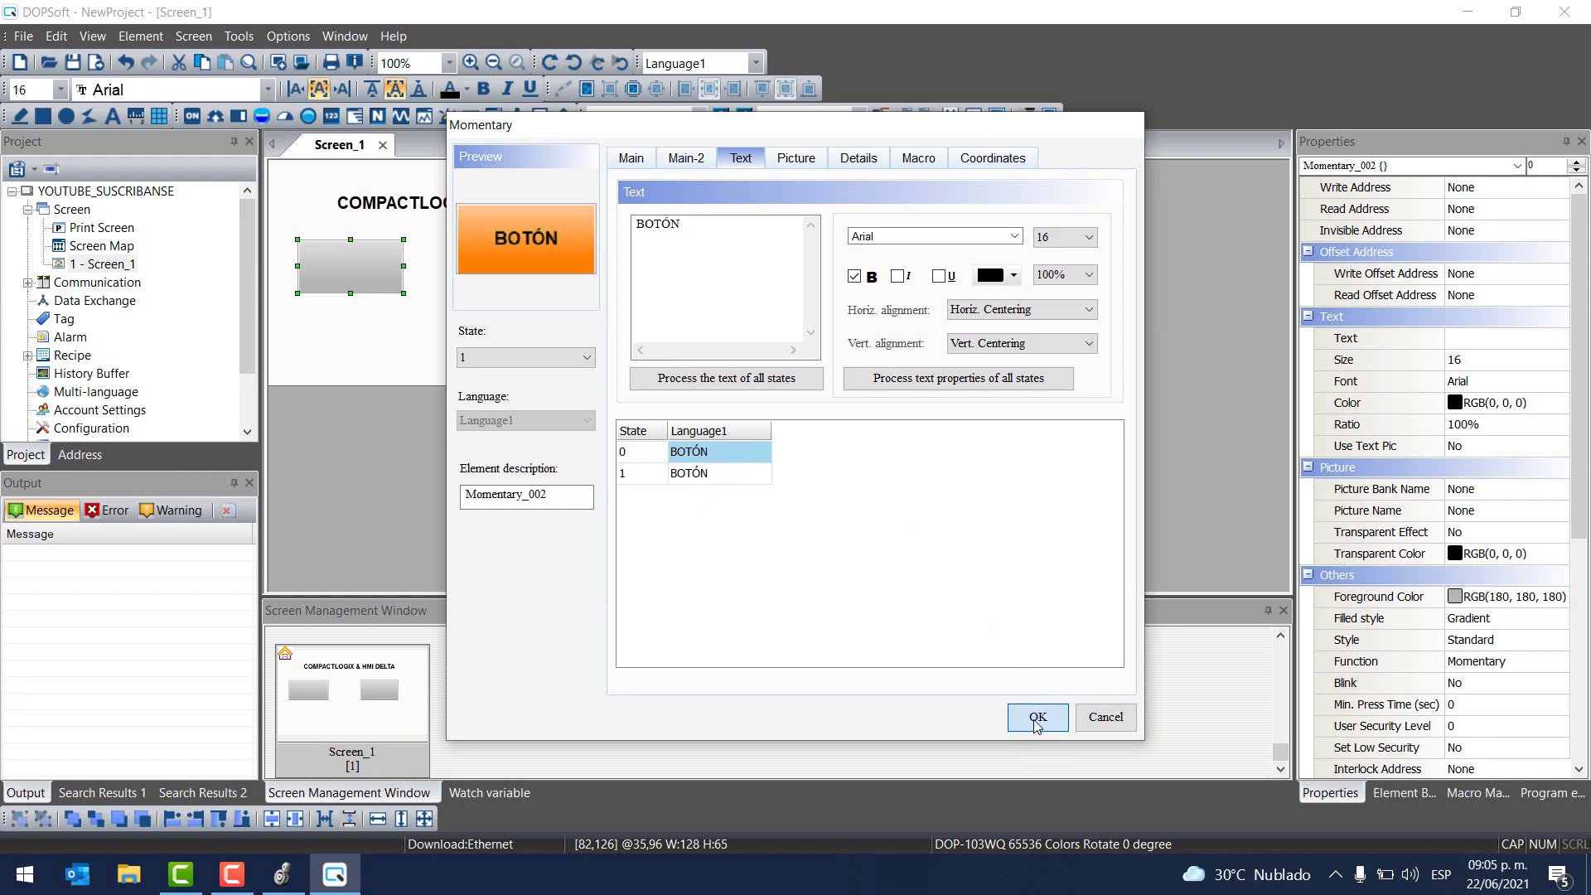
Assign the EtherLink1 tag BLAMPARA as the multistate indicator's read address and set its state 0 foreground color to black
double_click(547, 257)
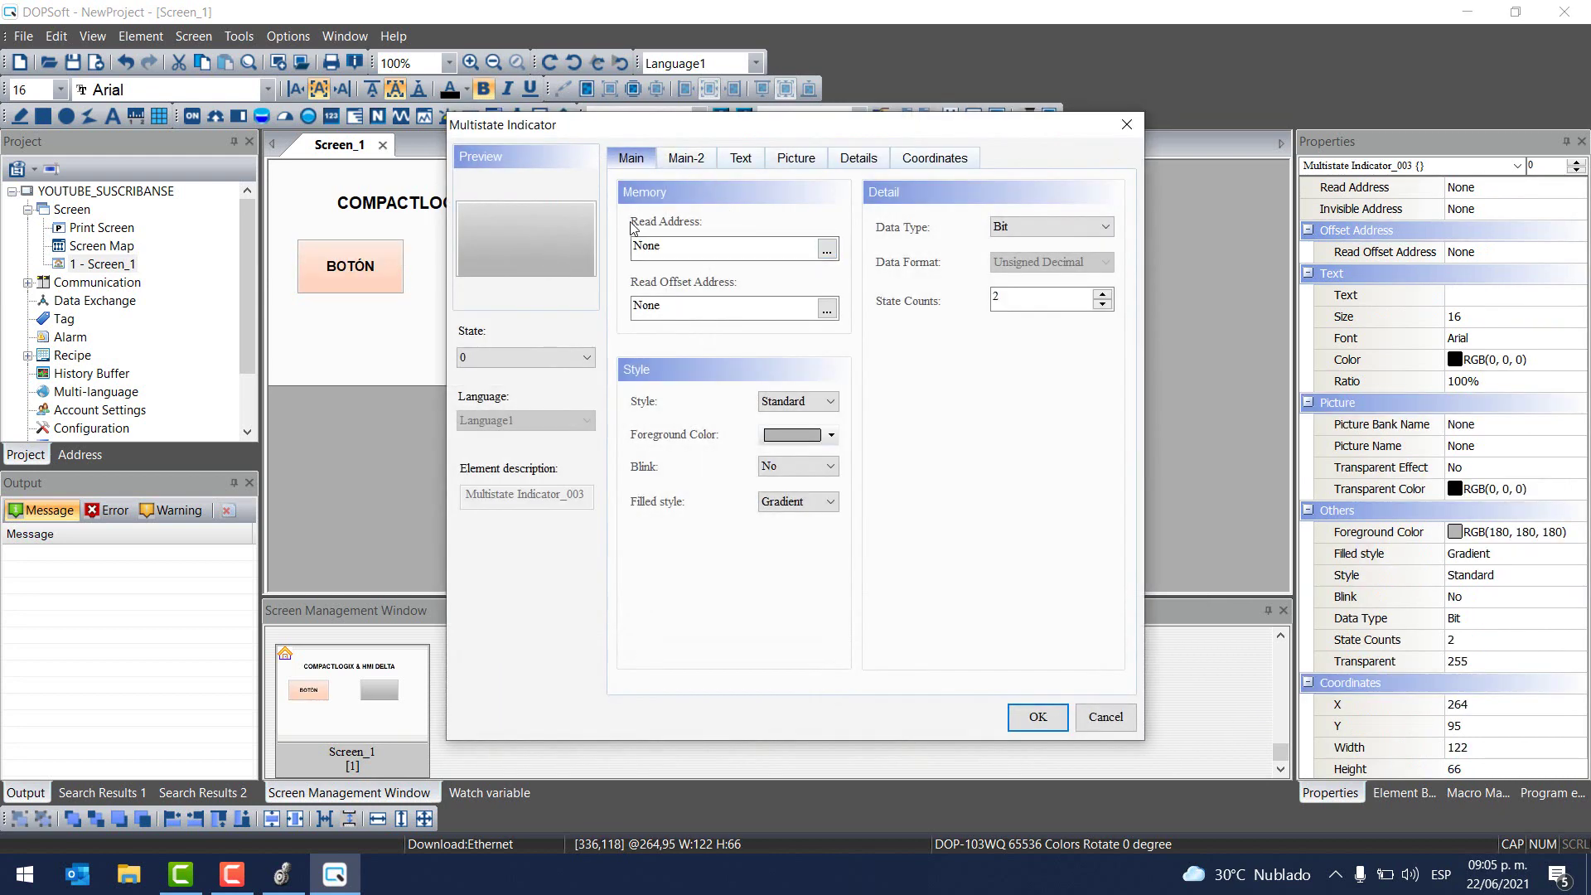
left_click(826, 250)
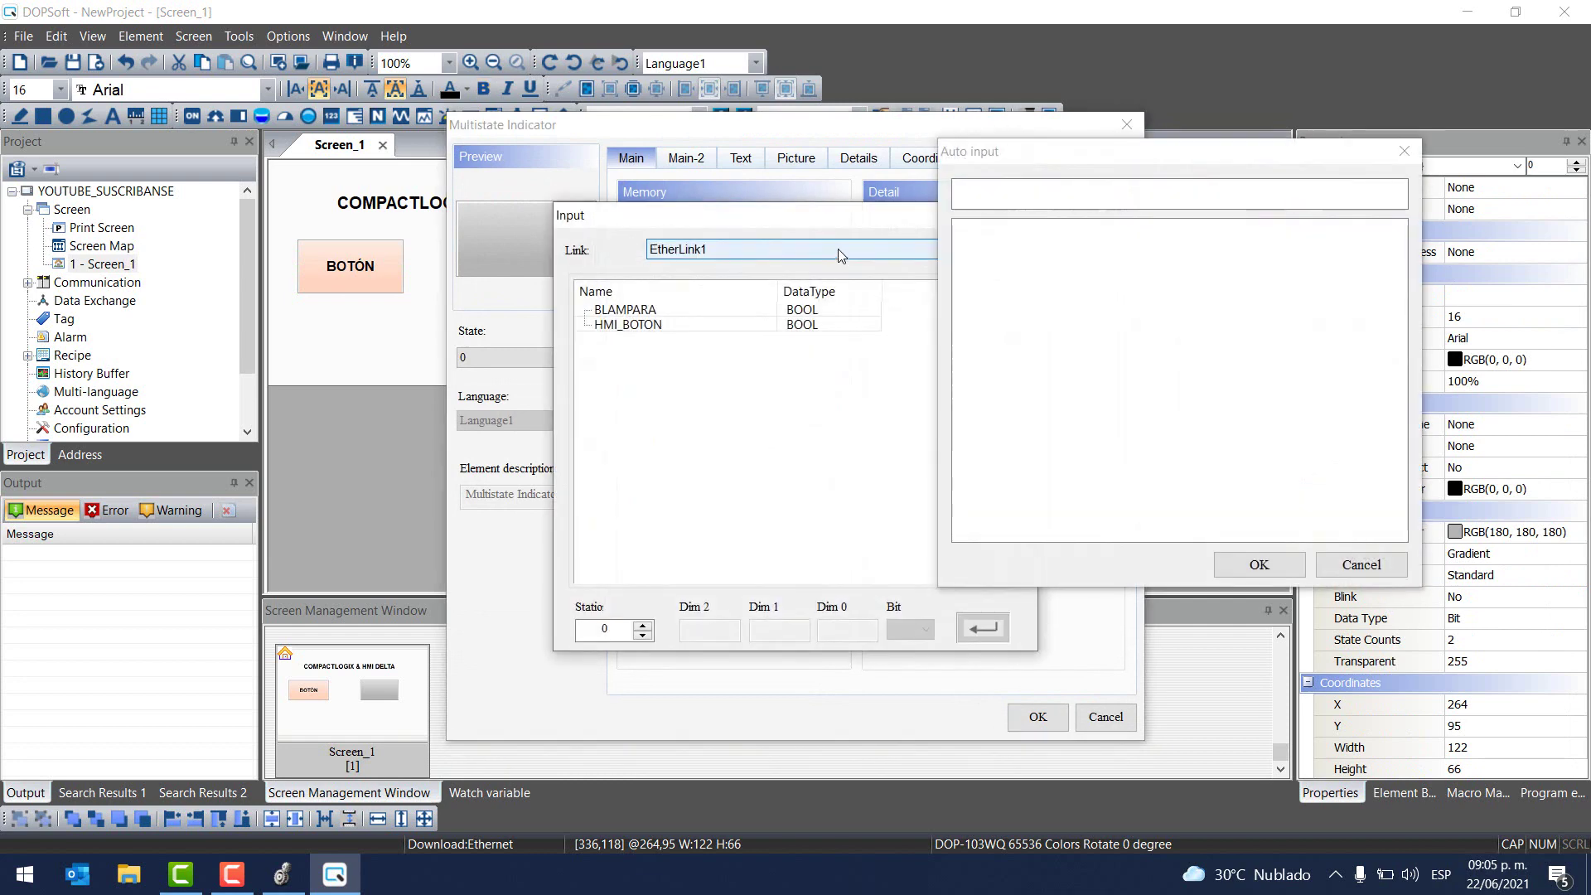
left_click(666, 311)
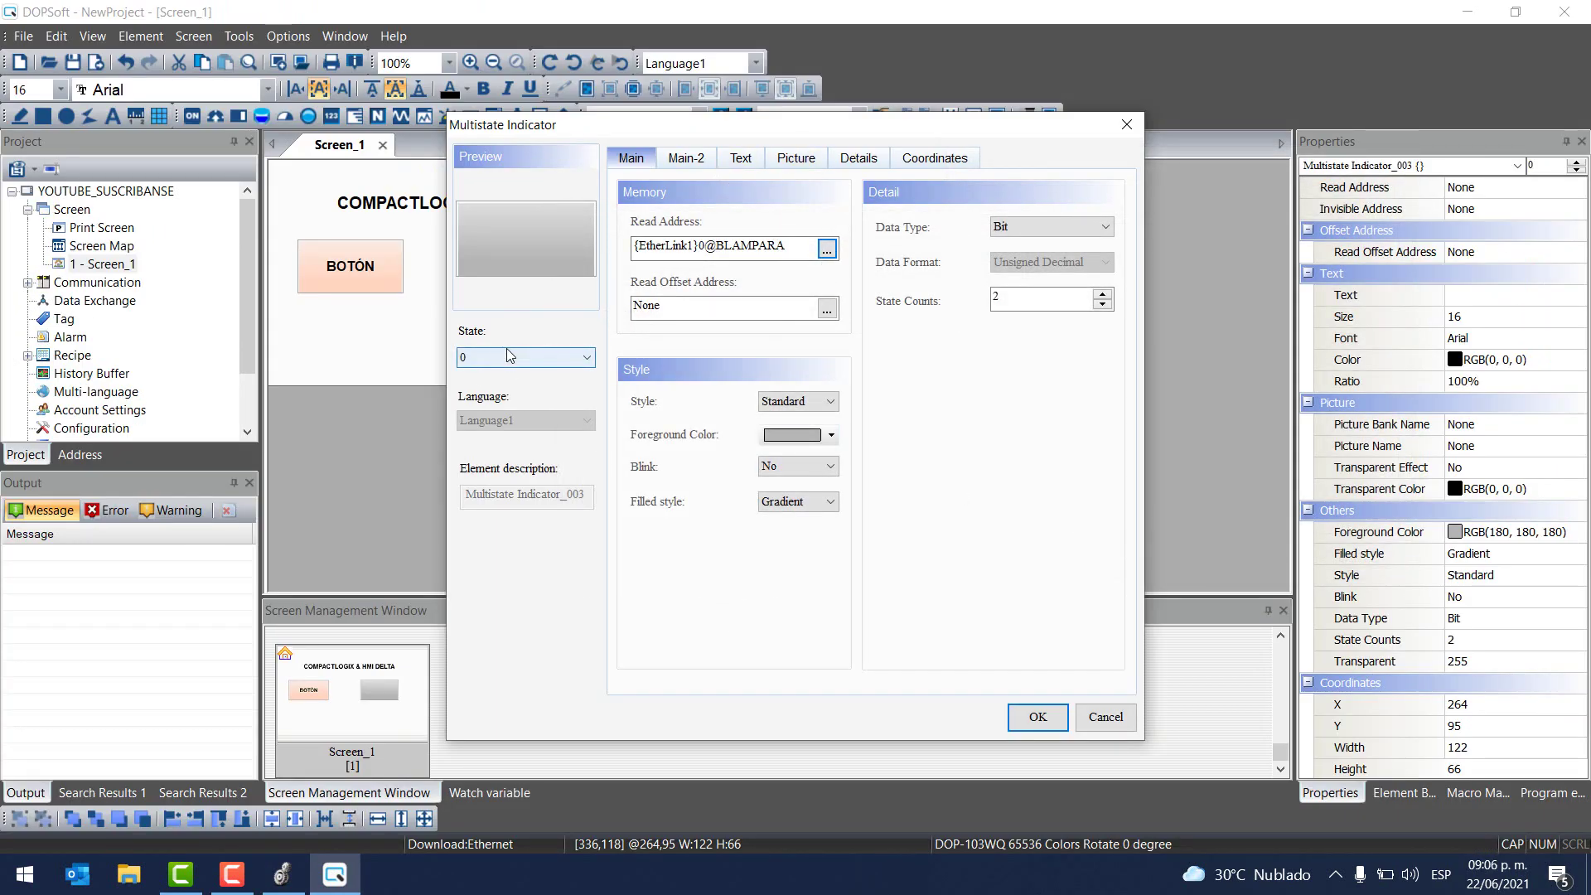
left_click(828, 435)
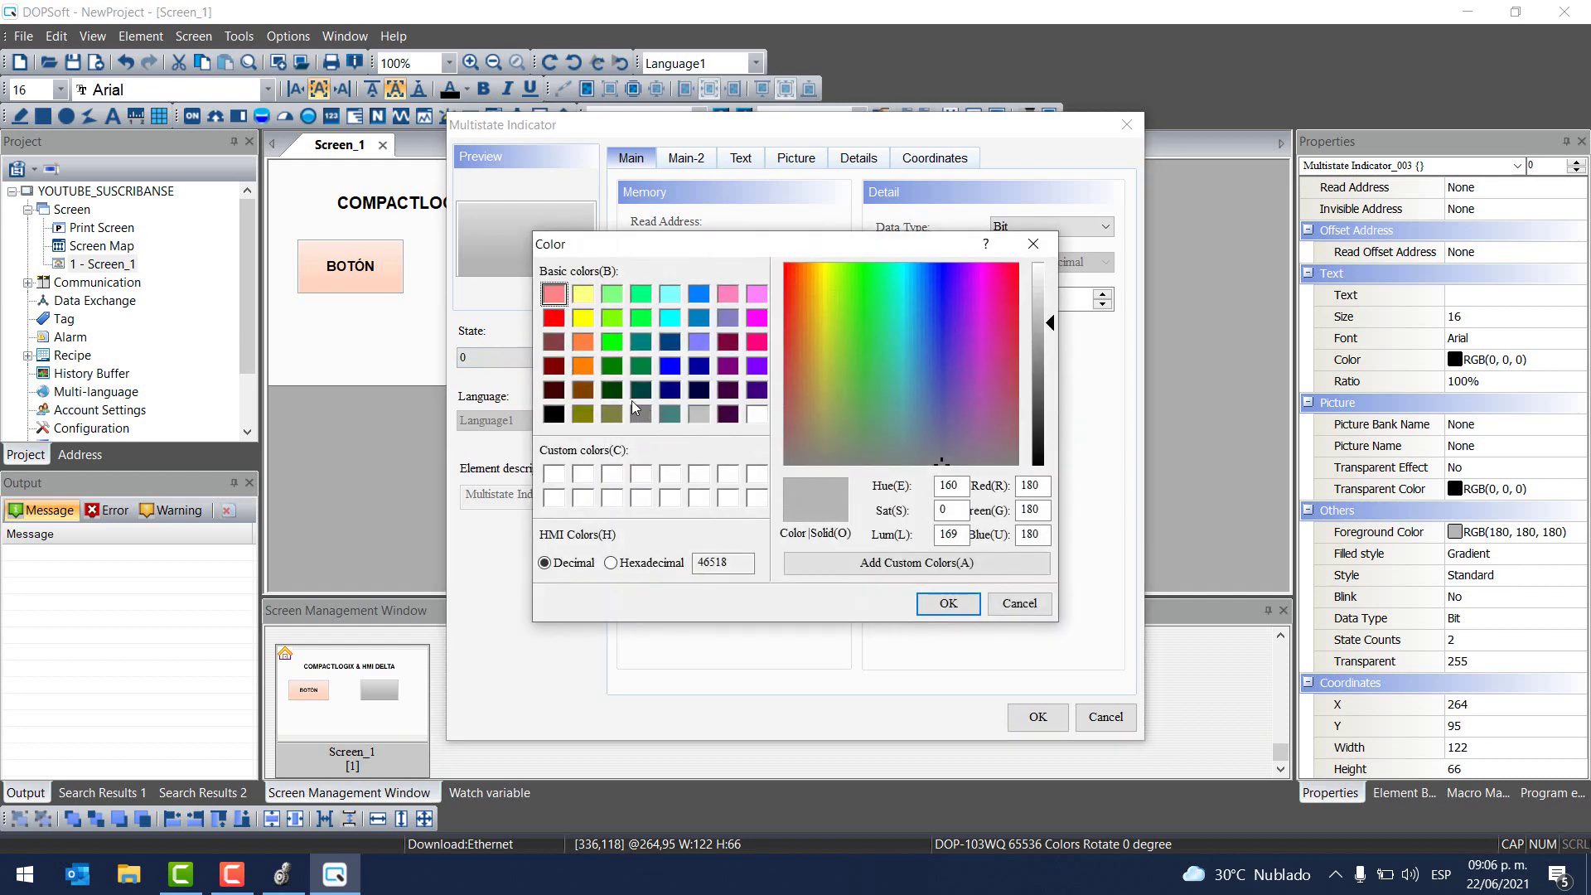
left_click(554, 413)
left_click(948, 603)
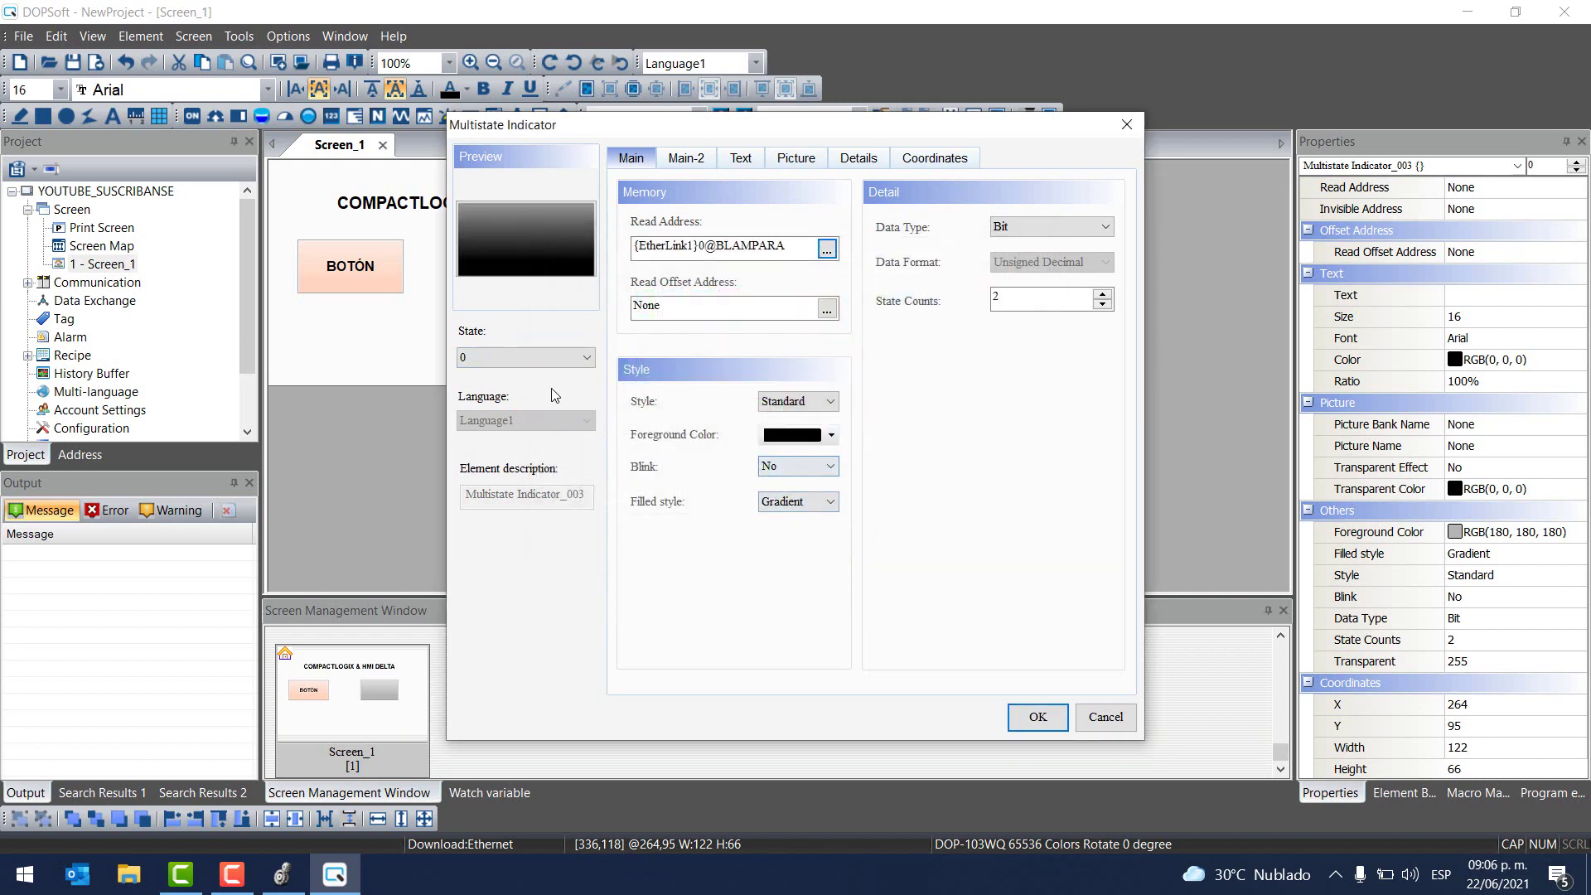
Set the multistate indicator's state 1 foreground color to bright green and apply the indicator settings
left_click(517, 357)
left_click(480, 378)
left_click(517, 357)
left_click(489, 388)
left_click(828, 434)
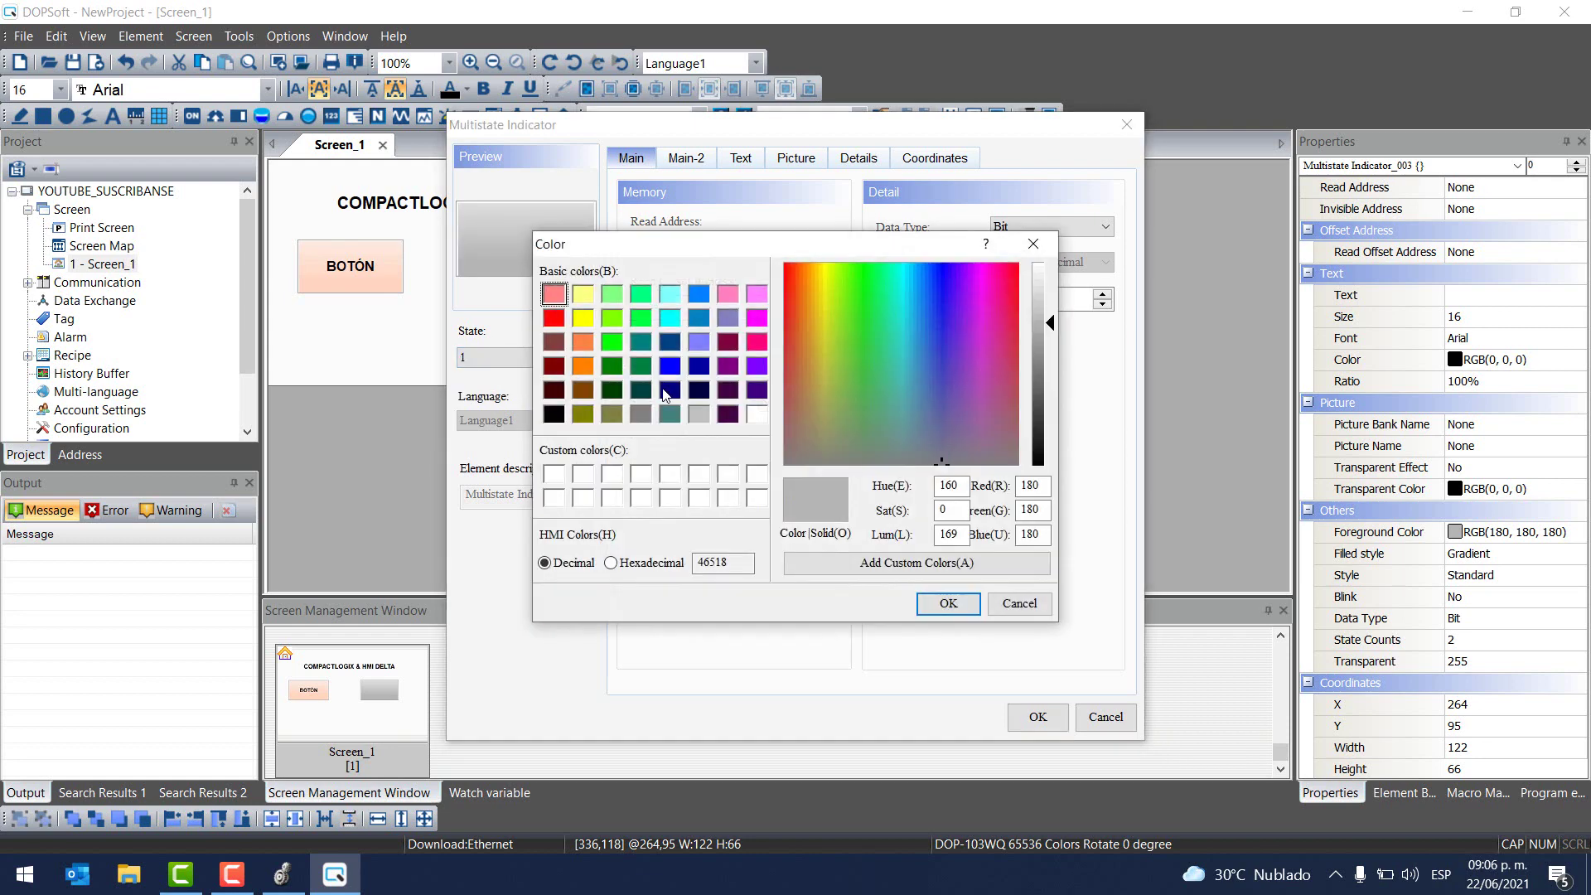
left_click(609, 348)
left_click(948, 603)
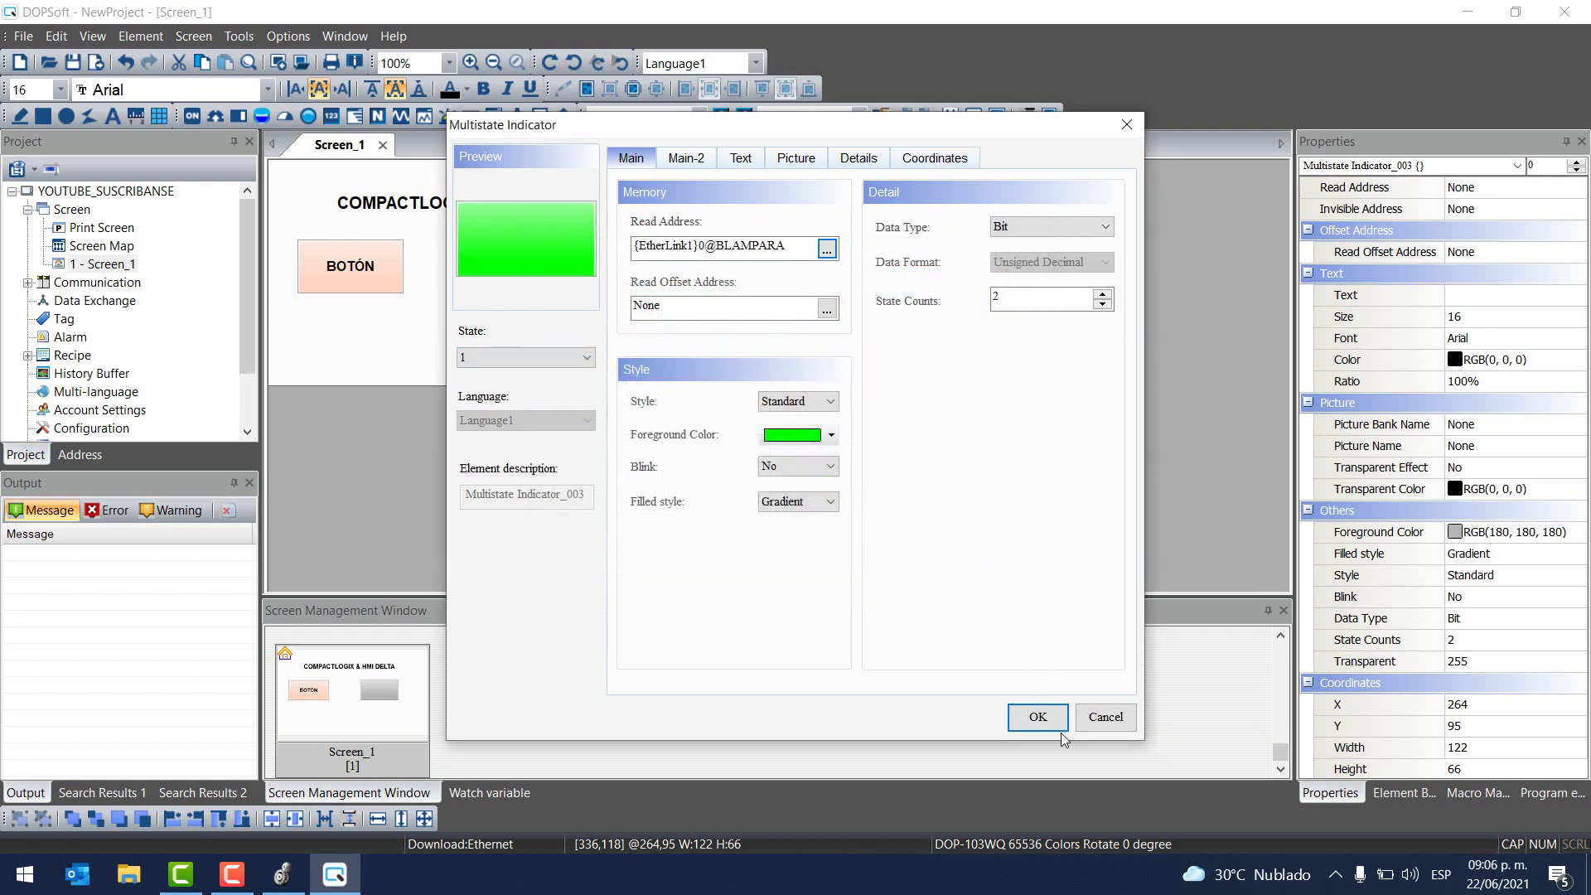
left_click(1037, 718)
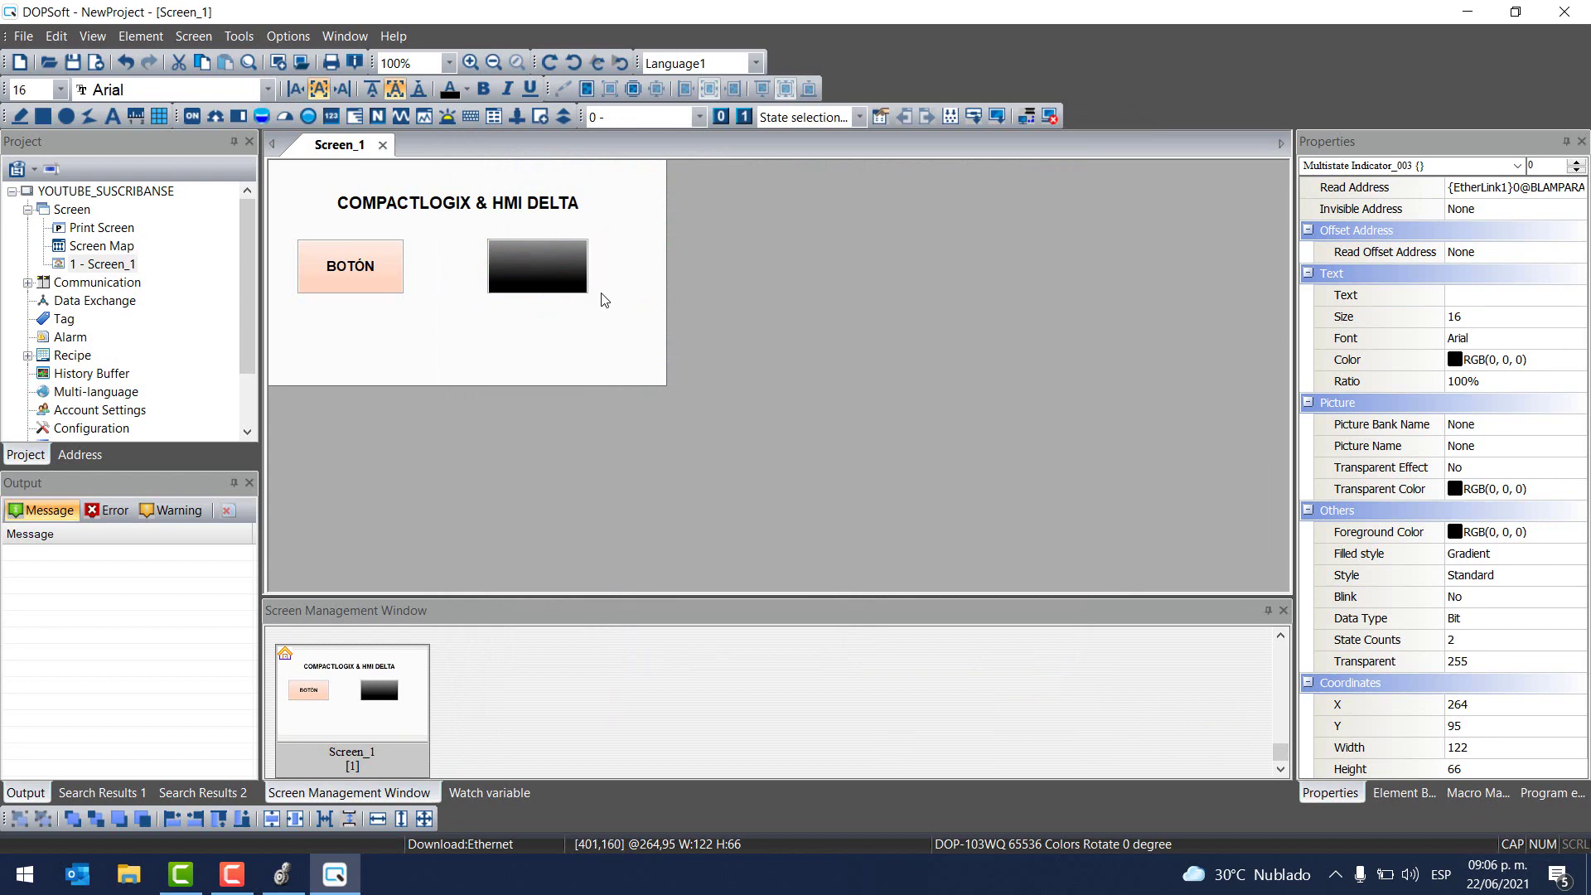
Move the BOTÓN button and the black multistate indicator together about 15 pixels to the right
left_click(299, 326)
left_click_drag(299, 326, 609, 223)
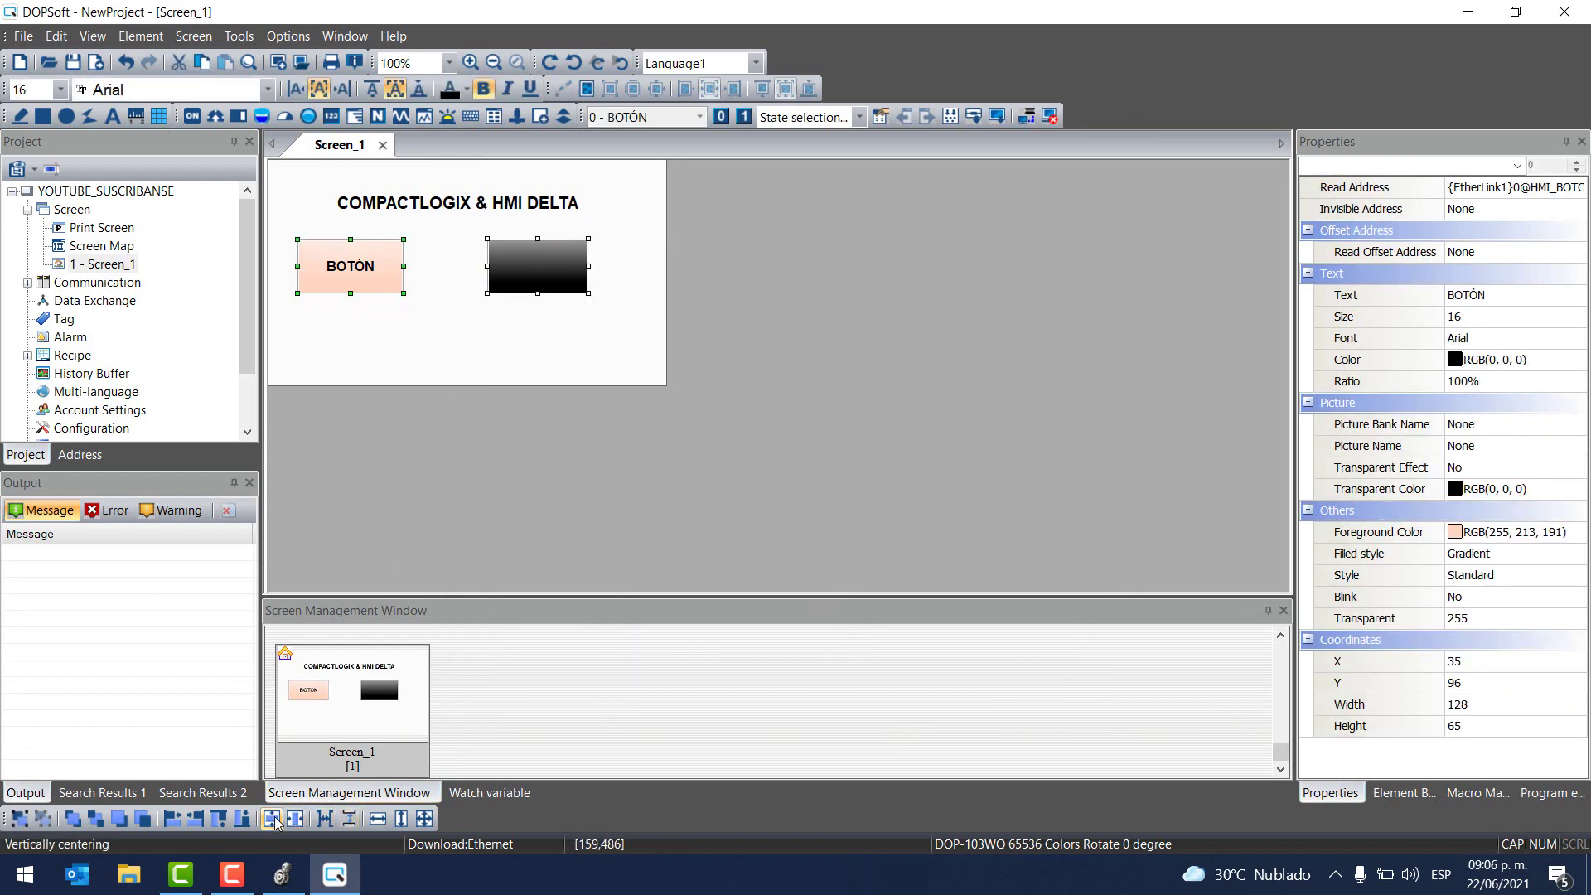
left_click(525, 327)
left_click_drag(292, 314, 620, 222)
key("Right")
key("Right")
key("Right")
key("Right")
key("Right")
key("Right")
key("Right")
key("Right")
key("Right")
key("Right")
key("Right")
key("Right")
key("Right")
key("Right")
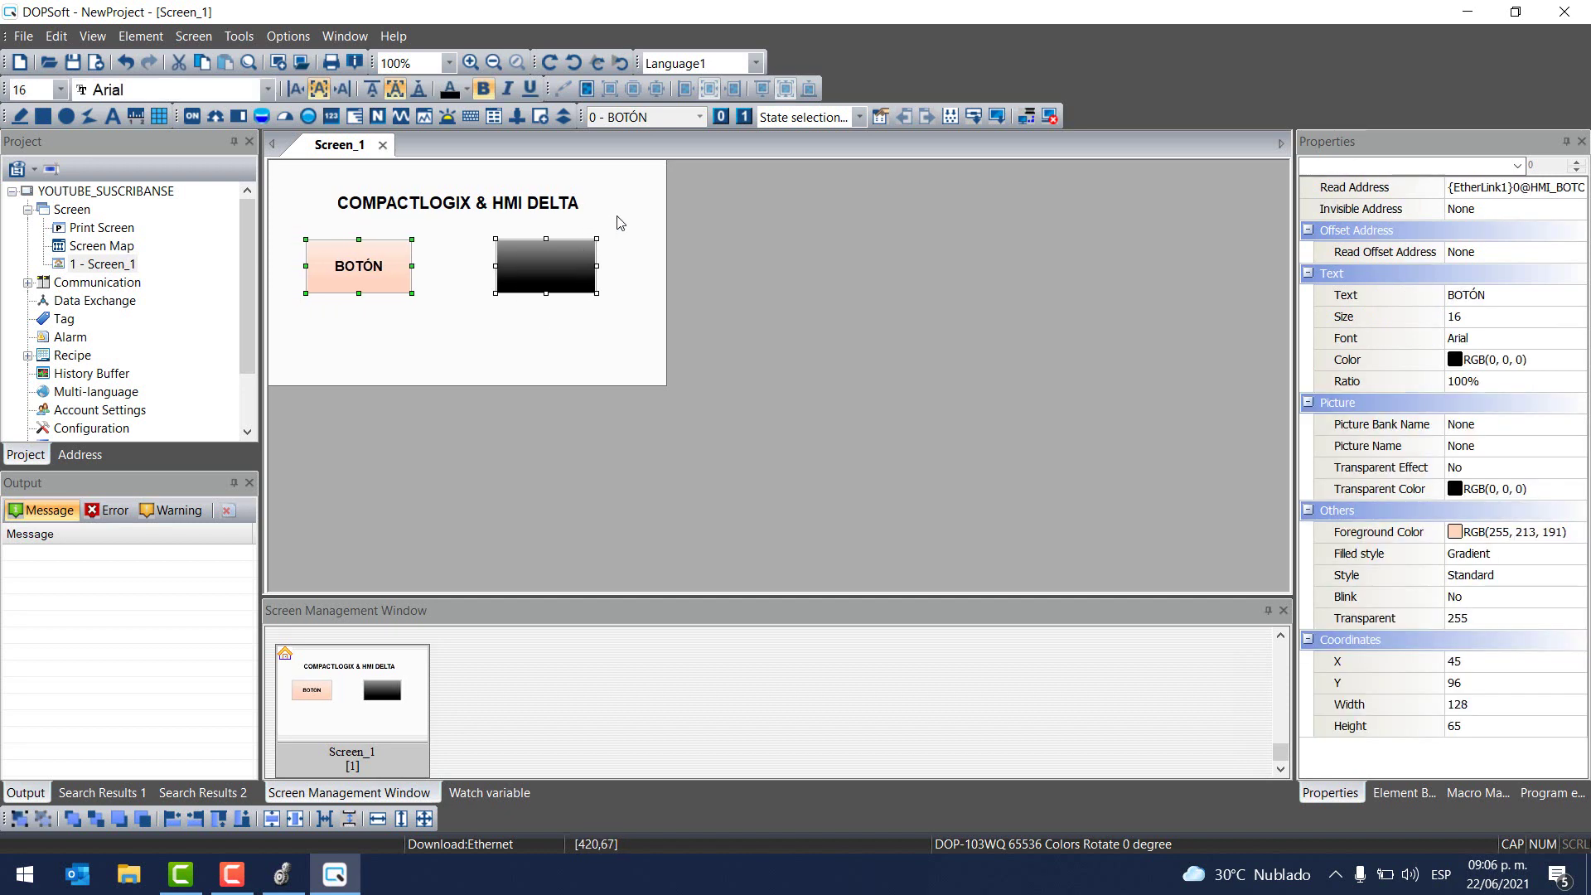
left_click(700, 291)
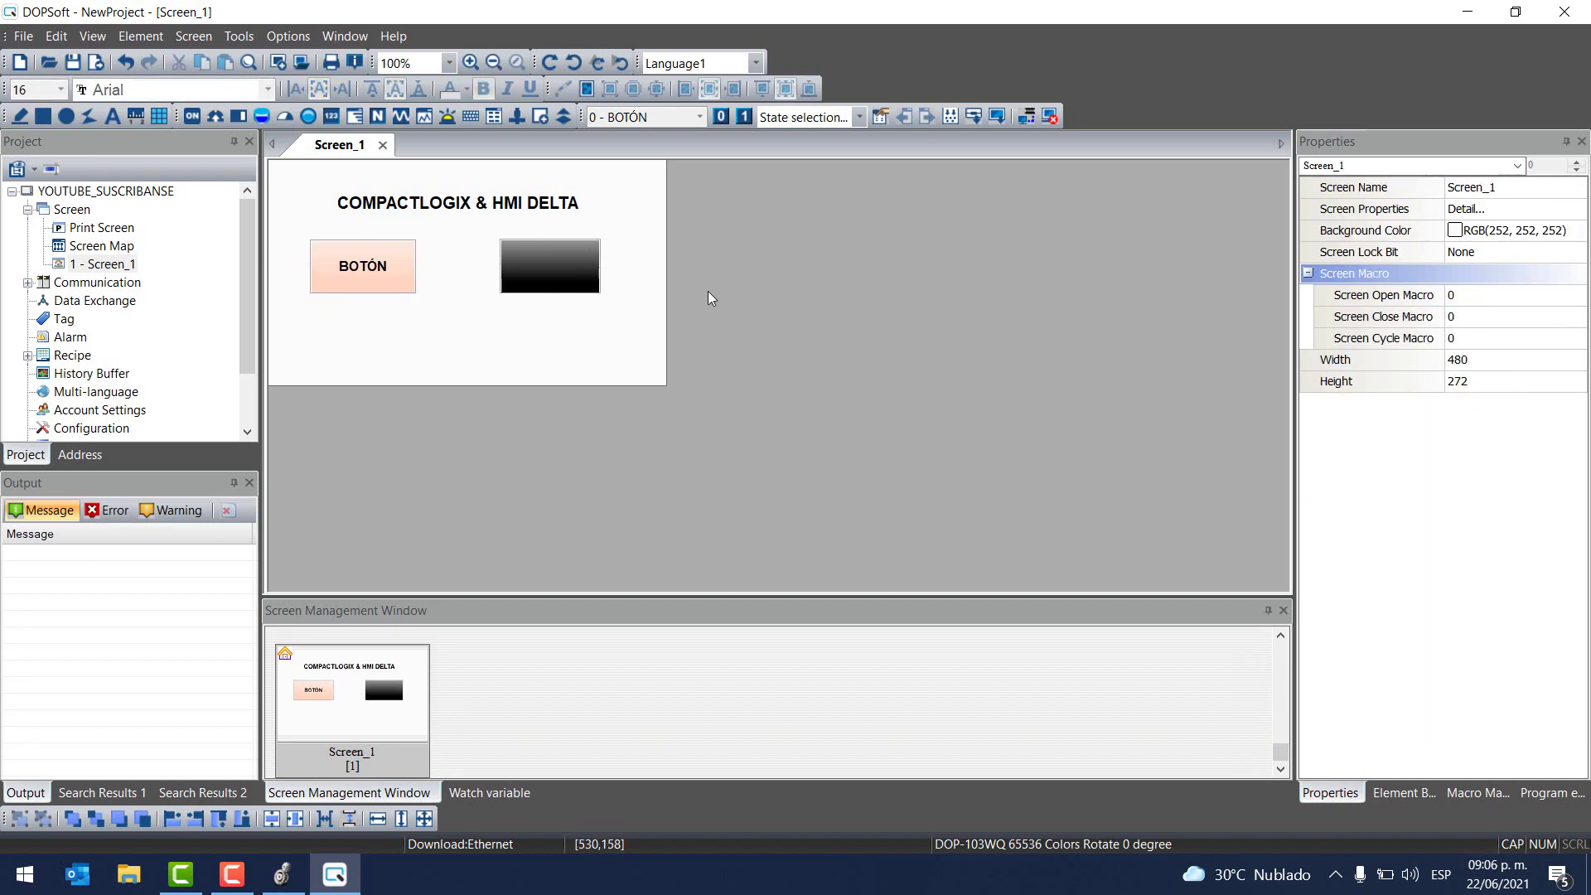
Confirm Ethernet as the upload/download connection in the environment options
left_click(297, 38)
left_click(357, 726)
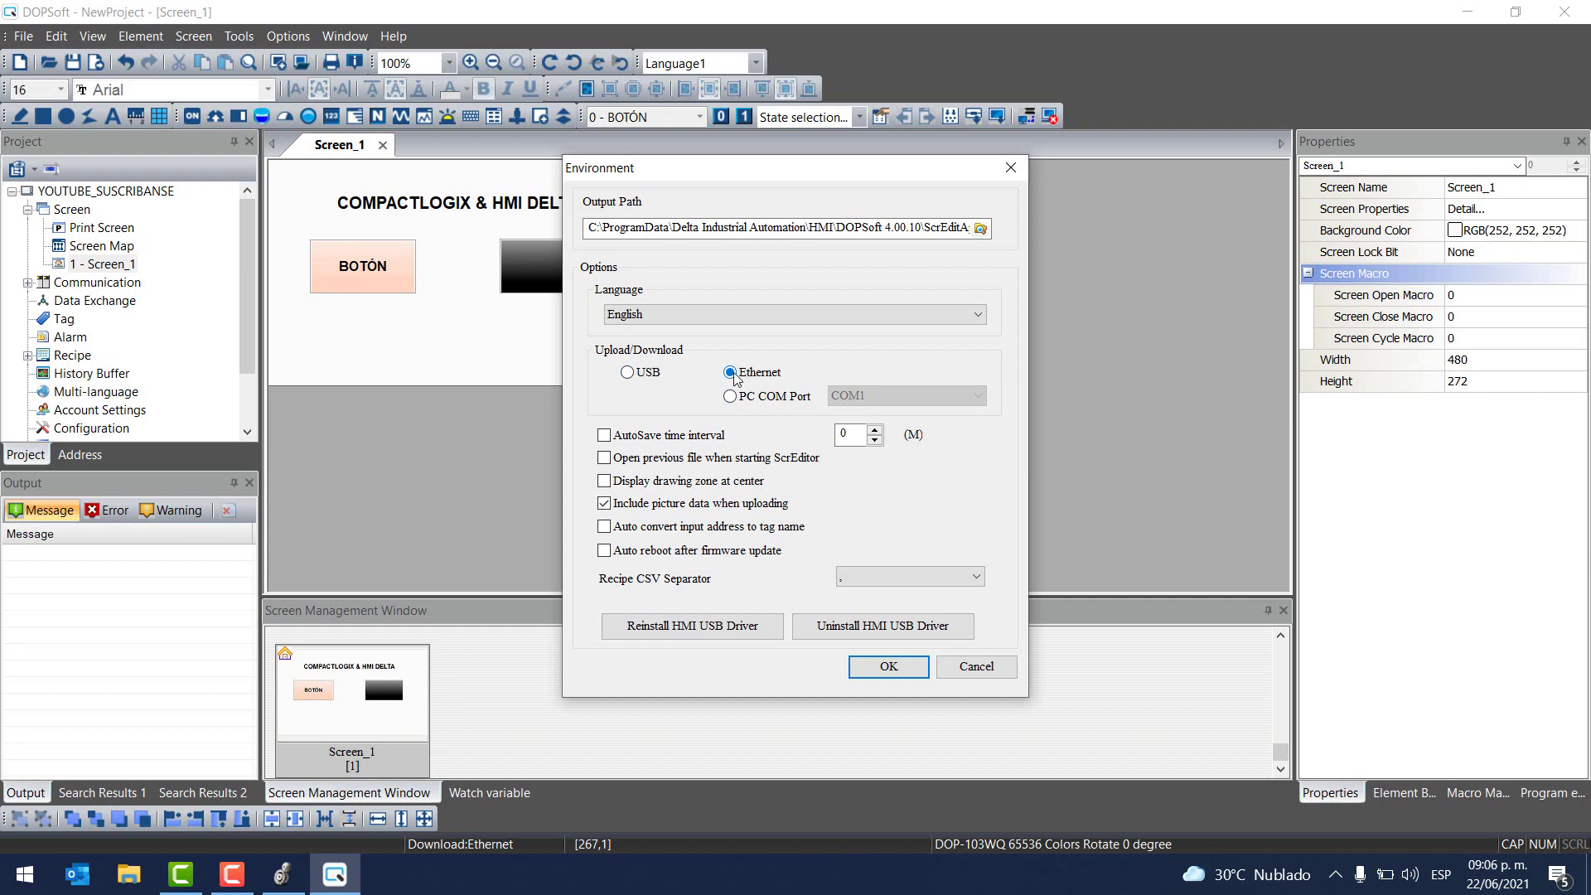
left_click(888, 667)
Compile the project and download all data to the DOP-103WQ HMI found at 192.168.0.15
left_click(236, 38)
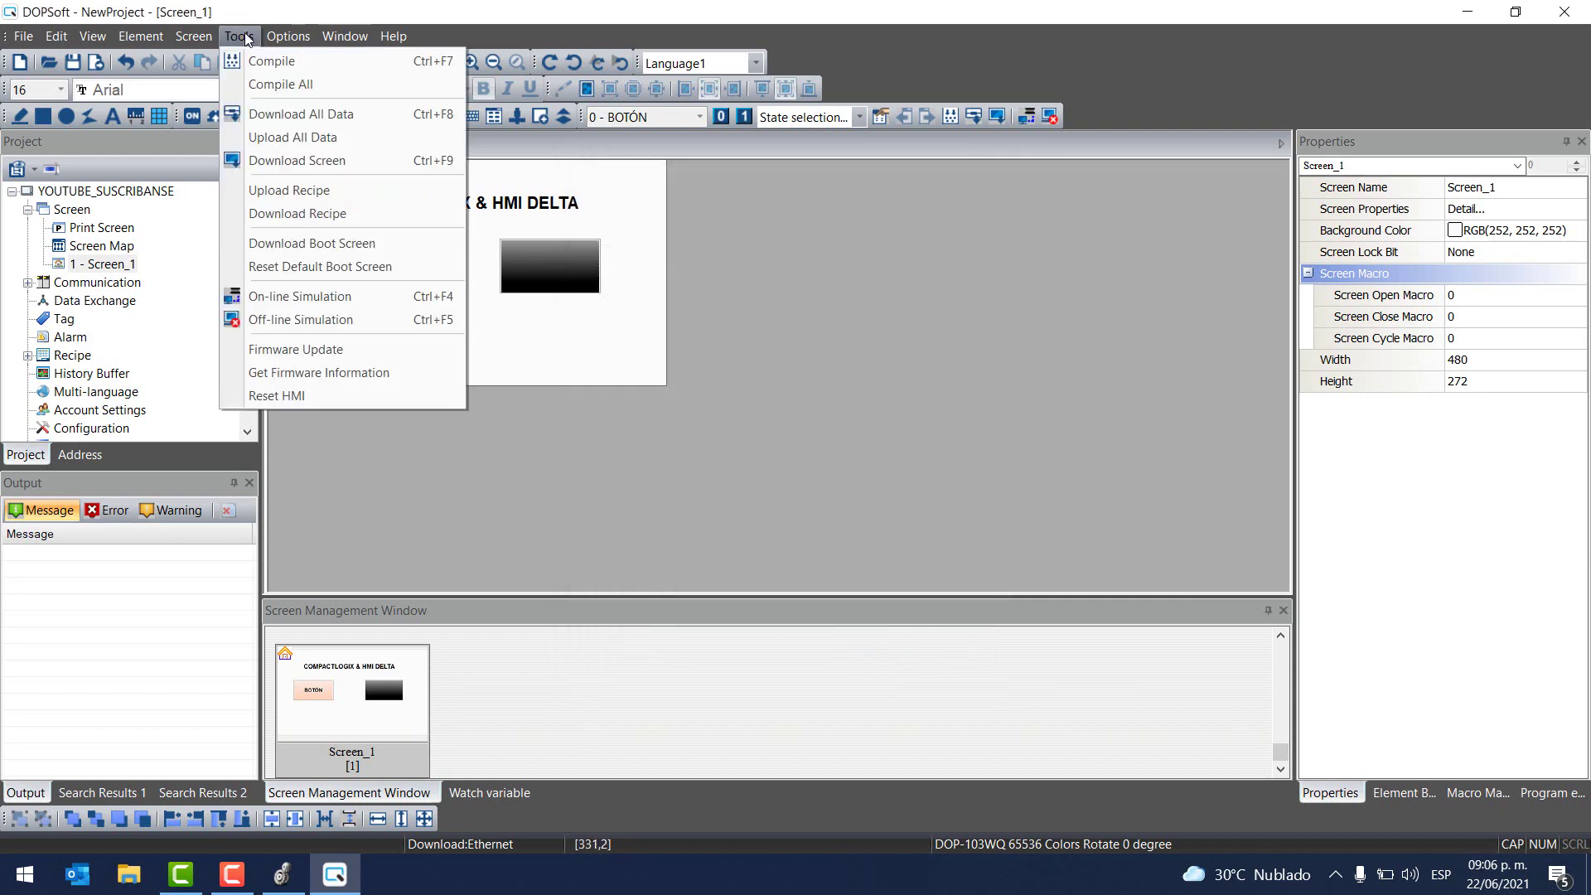
left_click(299, 115)
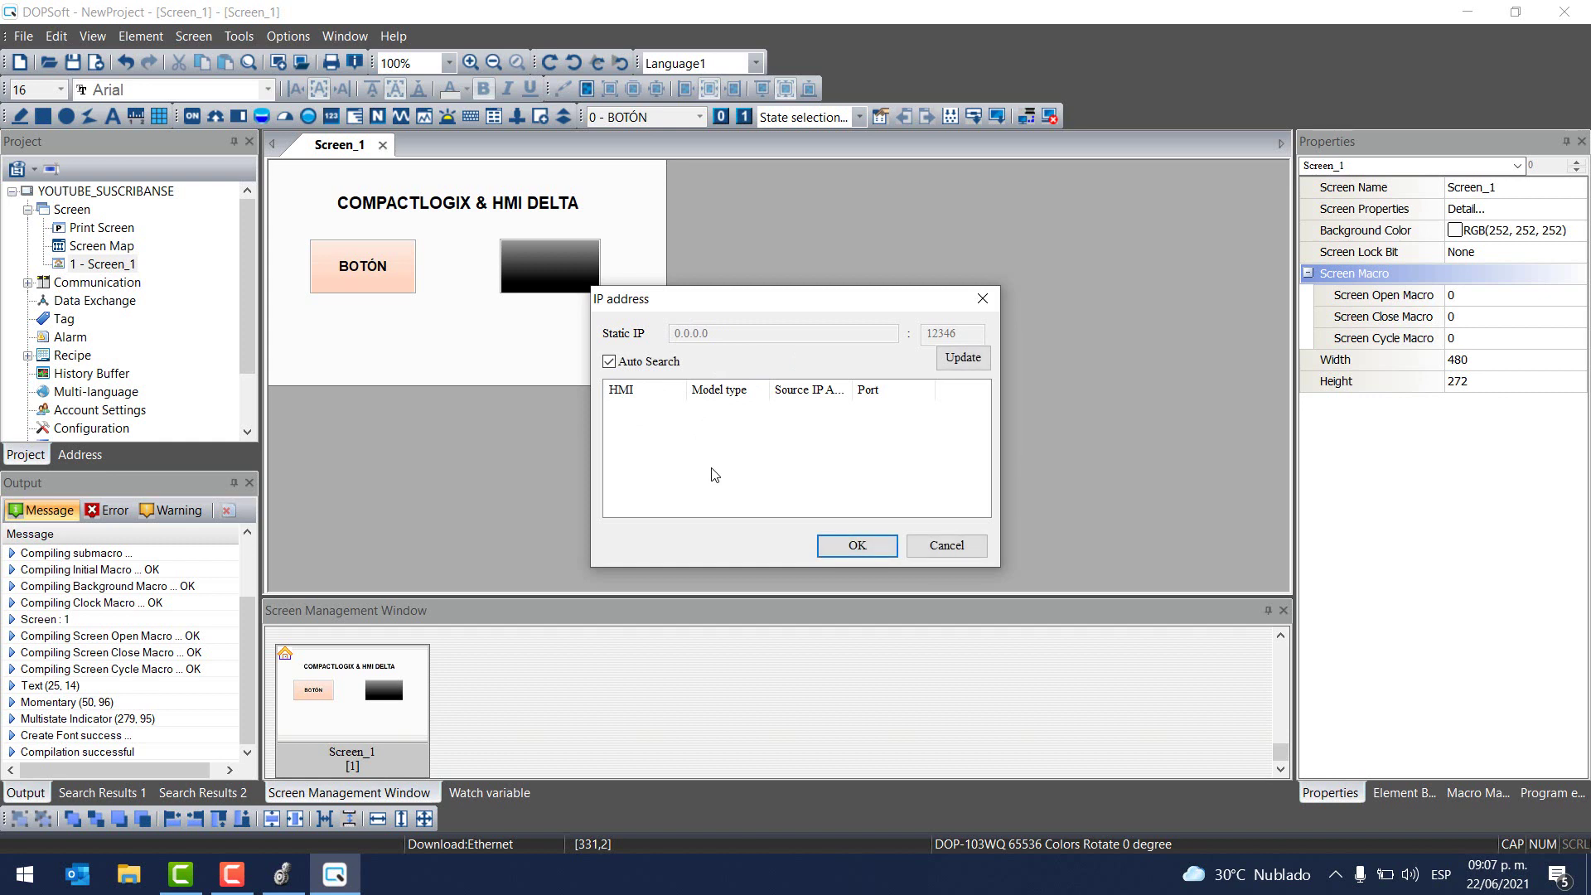
left_click(808, 410)
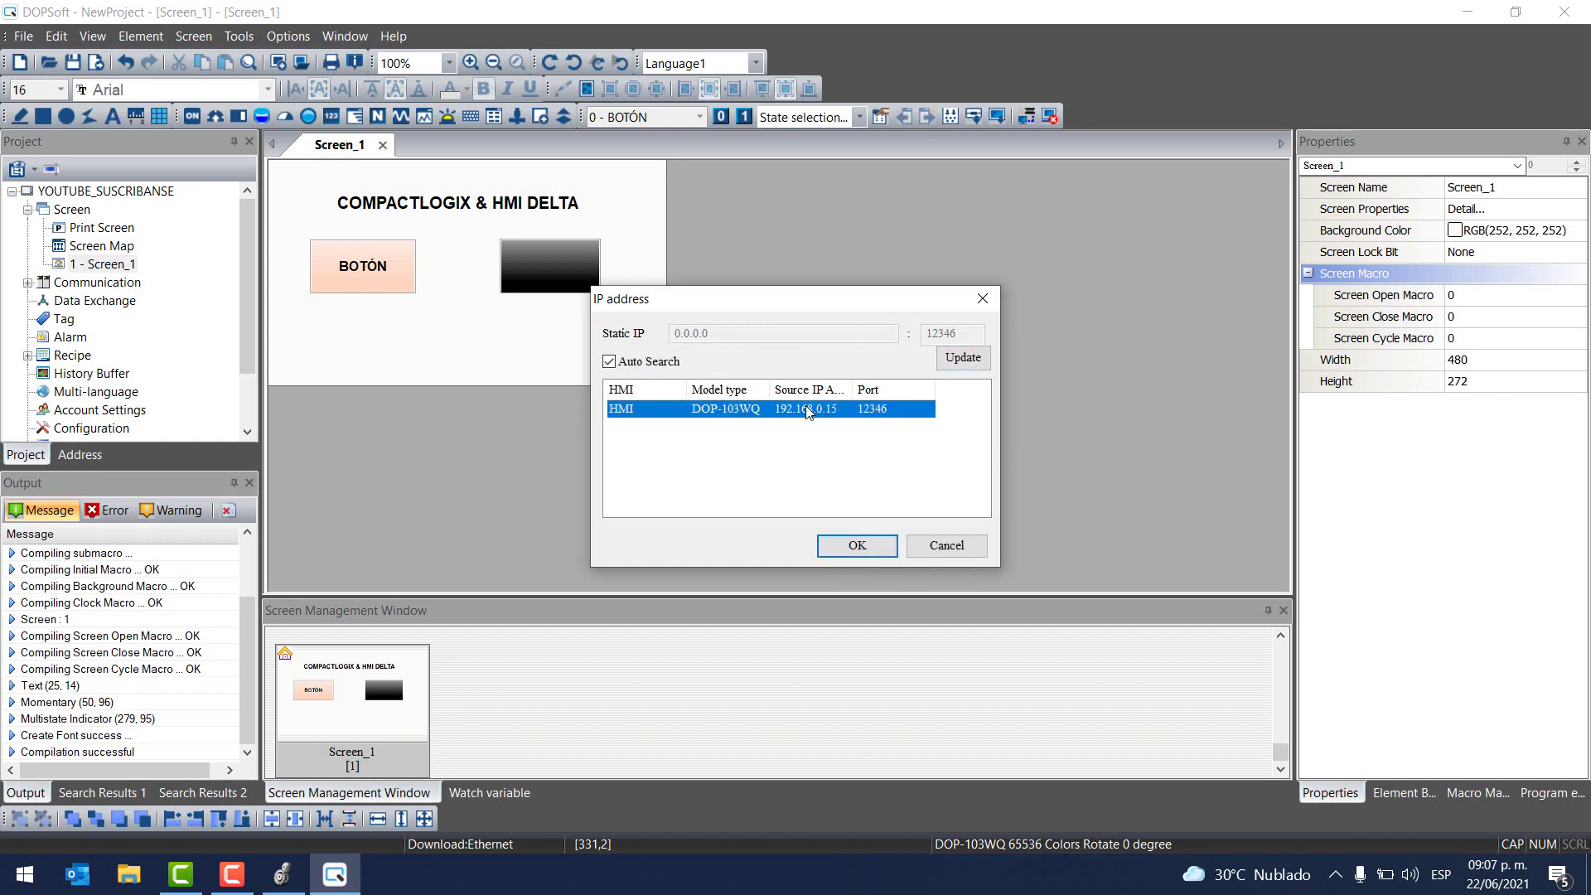
left_click(856, 546)
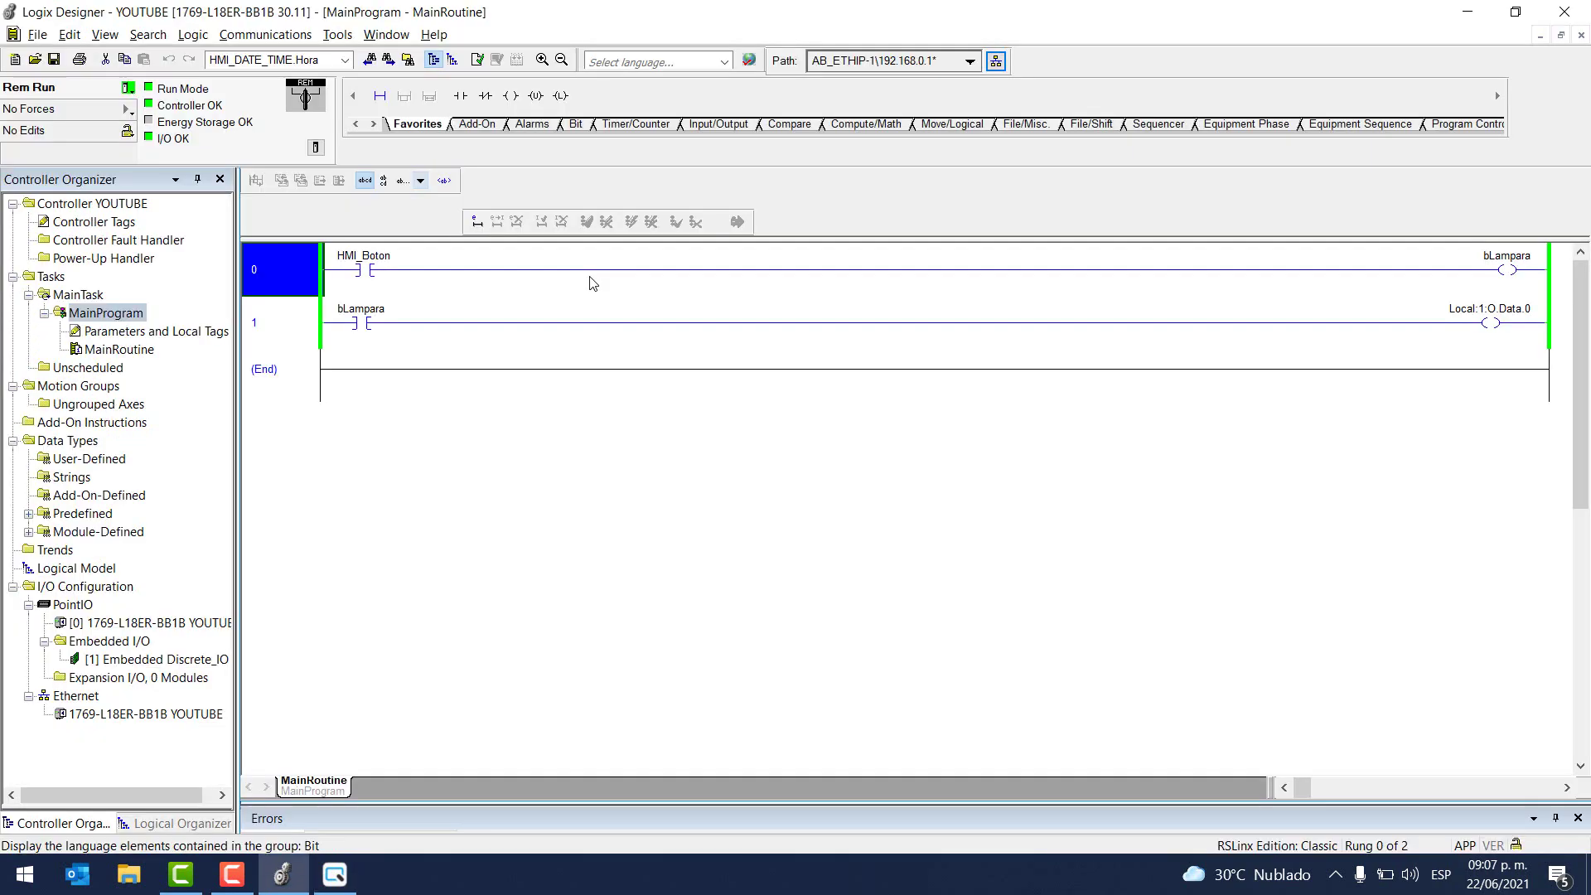
Switch back to DOPSoft and set Screen_1's background color to yellow, RGB(238, 254, 48)
key("alt+Tab")
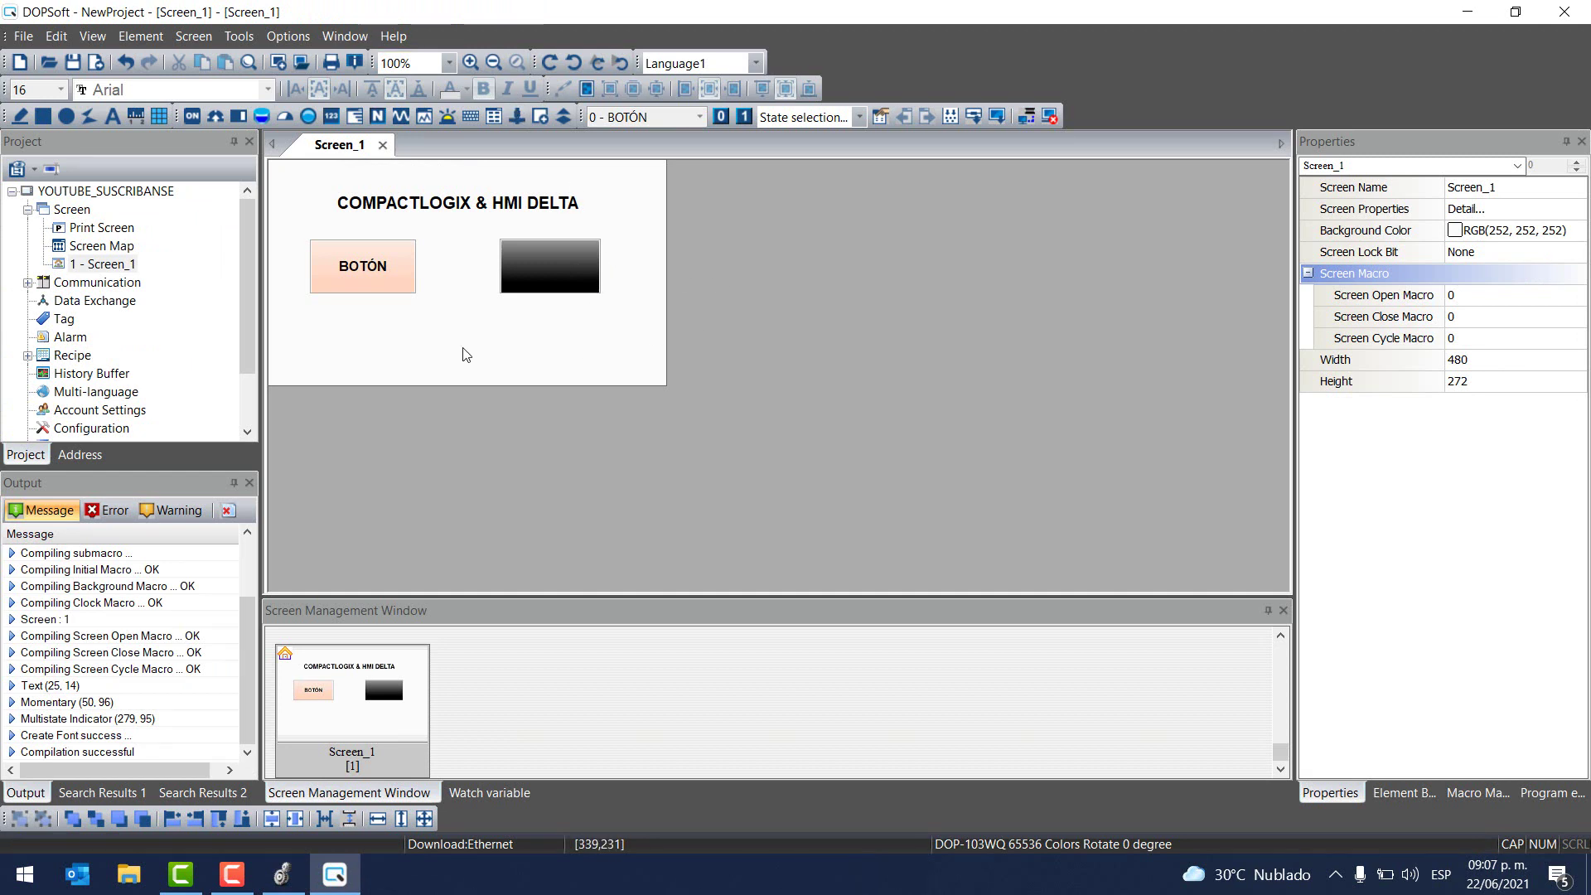
left_click(1409, 232)
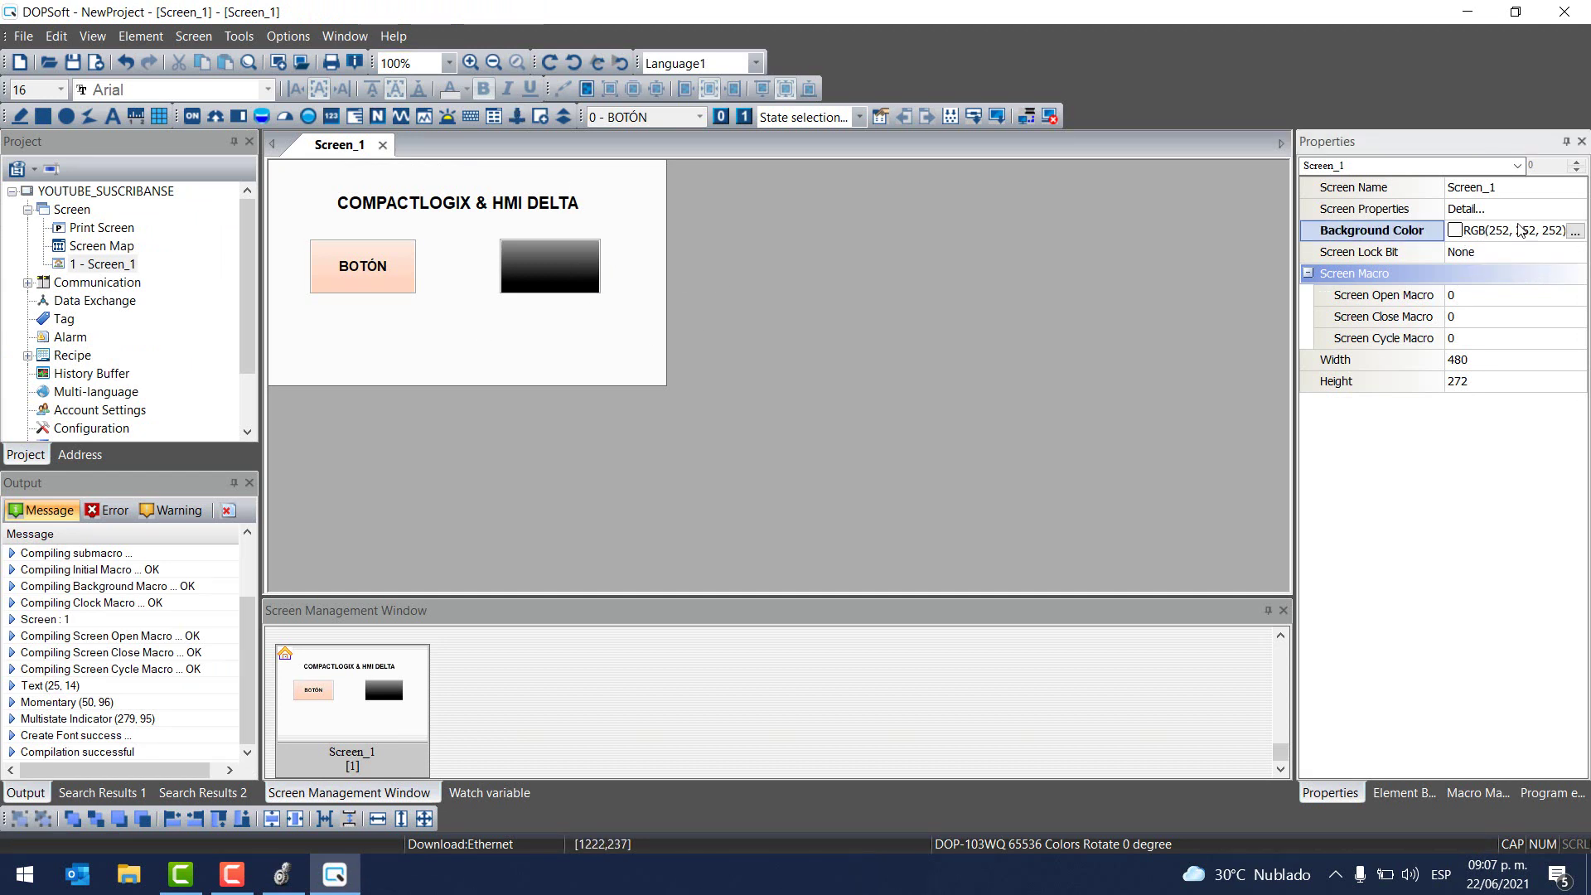
left_click(1574, 231)
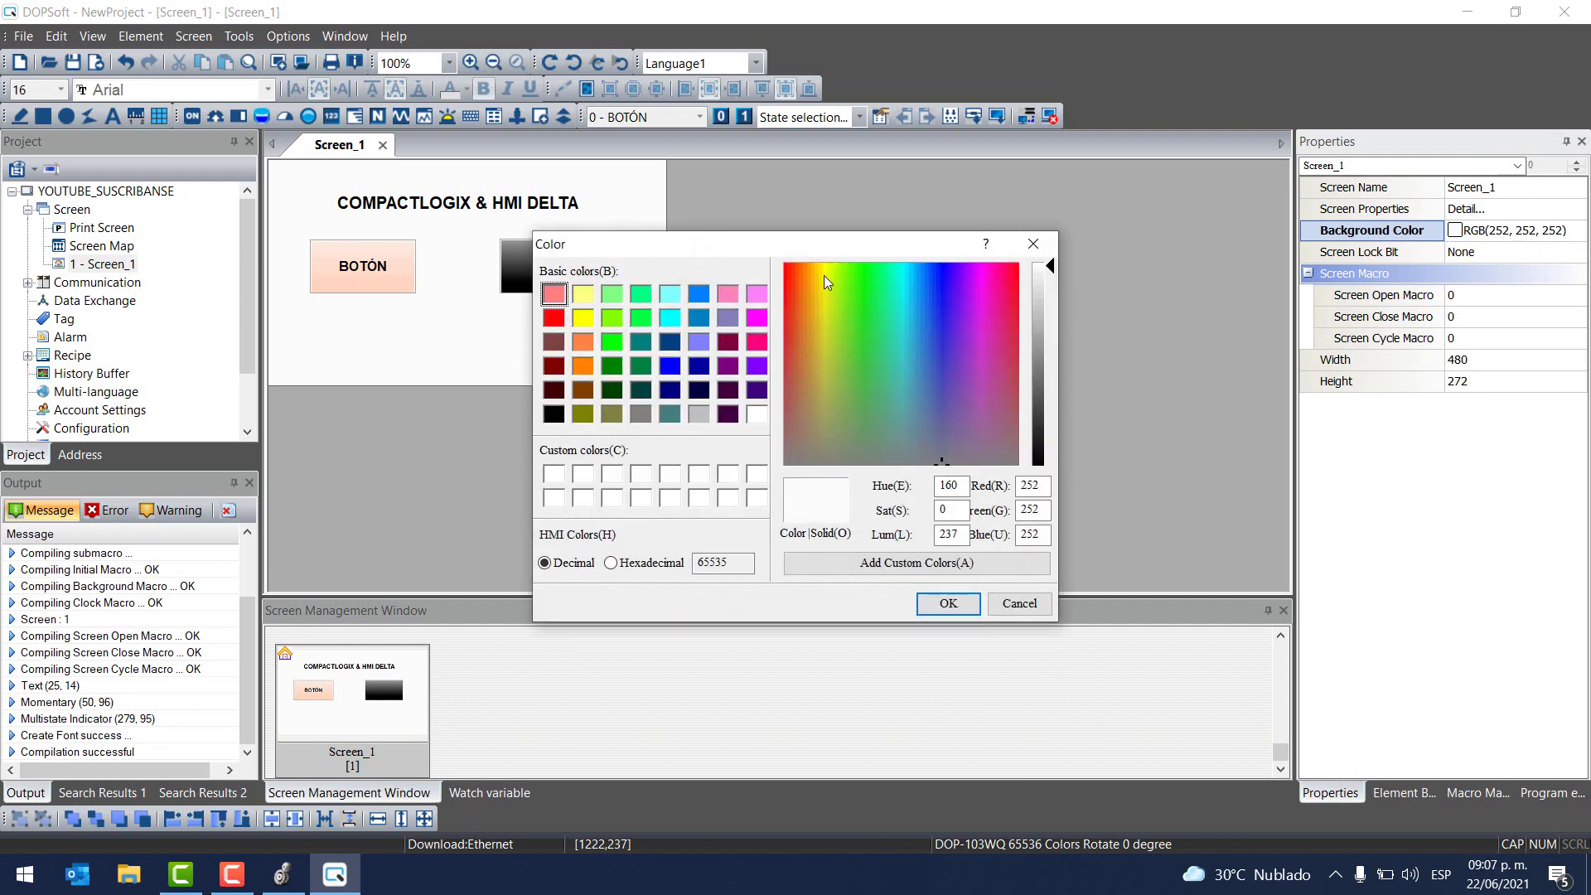
left_click(826, 266)
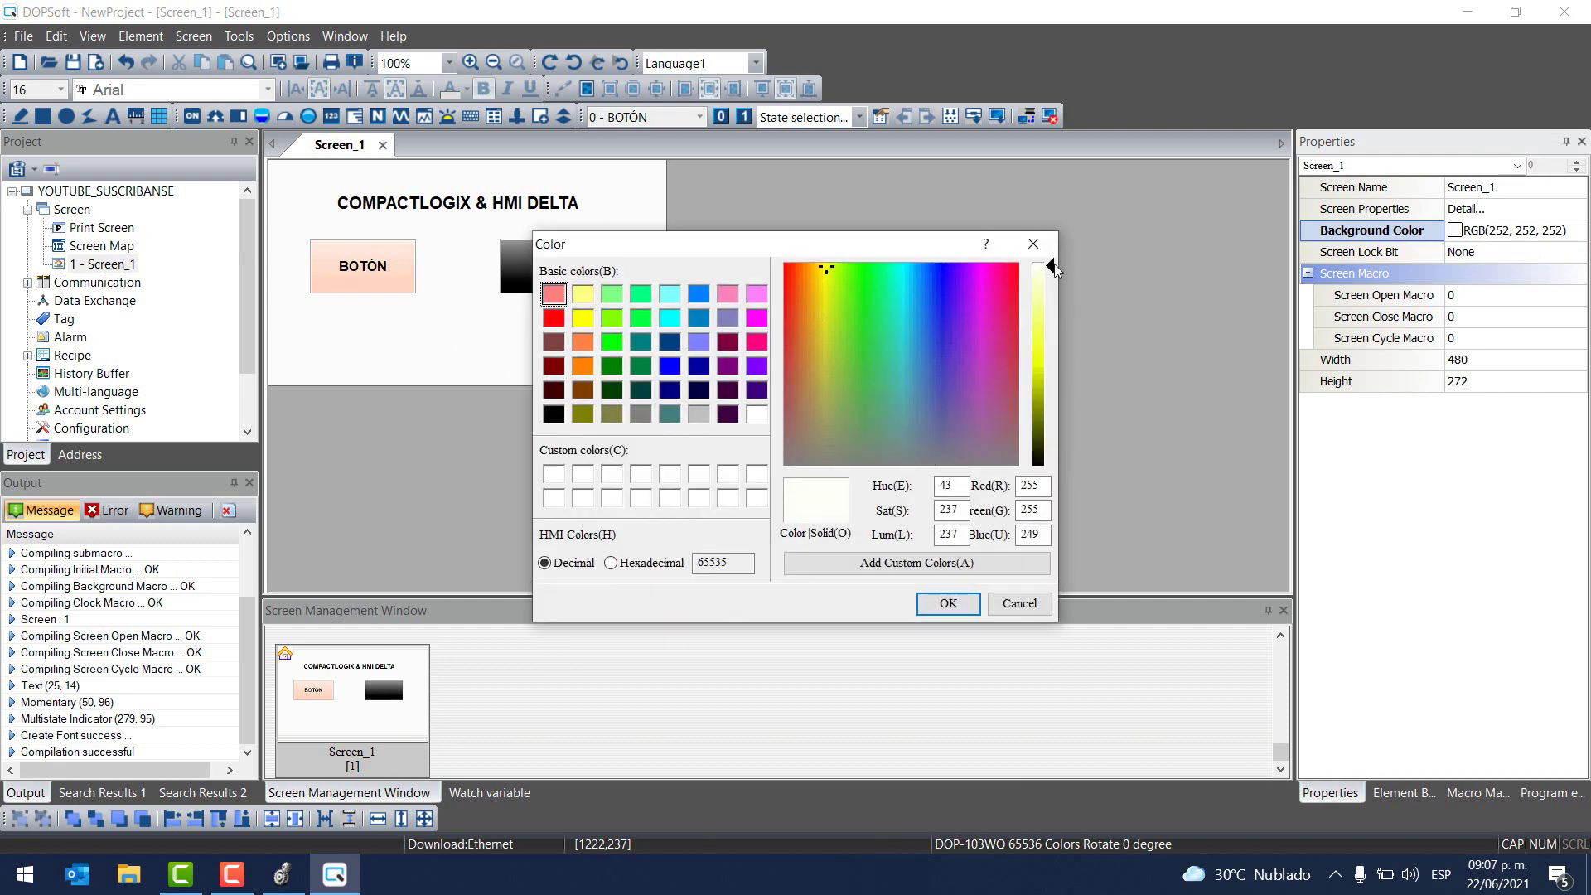
left_click_drag(1052, 267, 1051, 349)
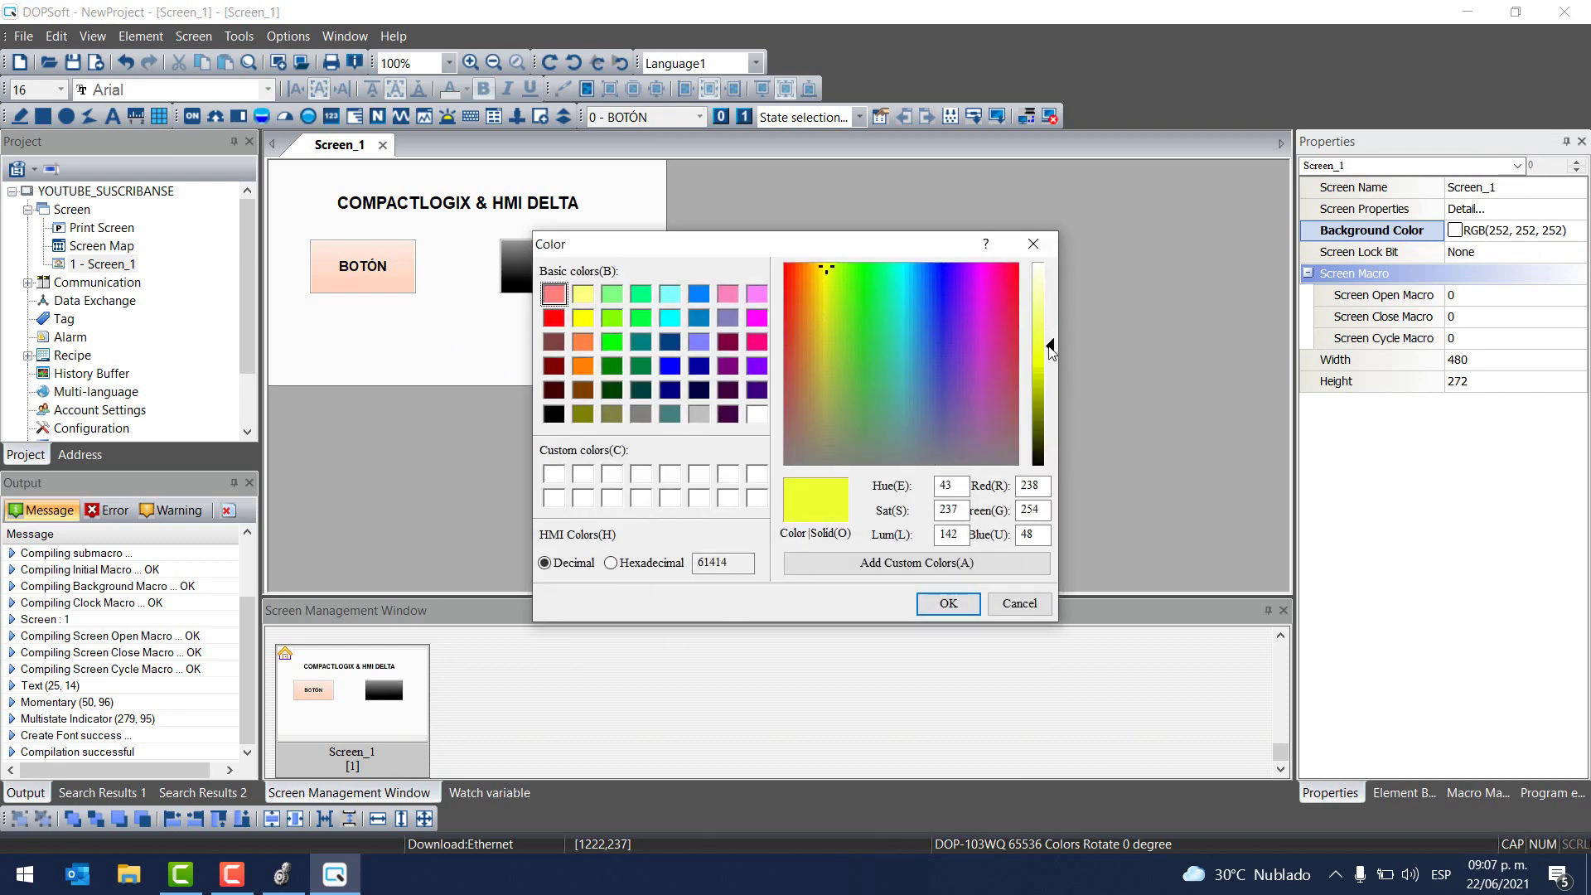
left_click(947, 603)
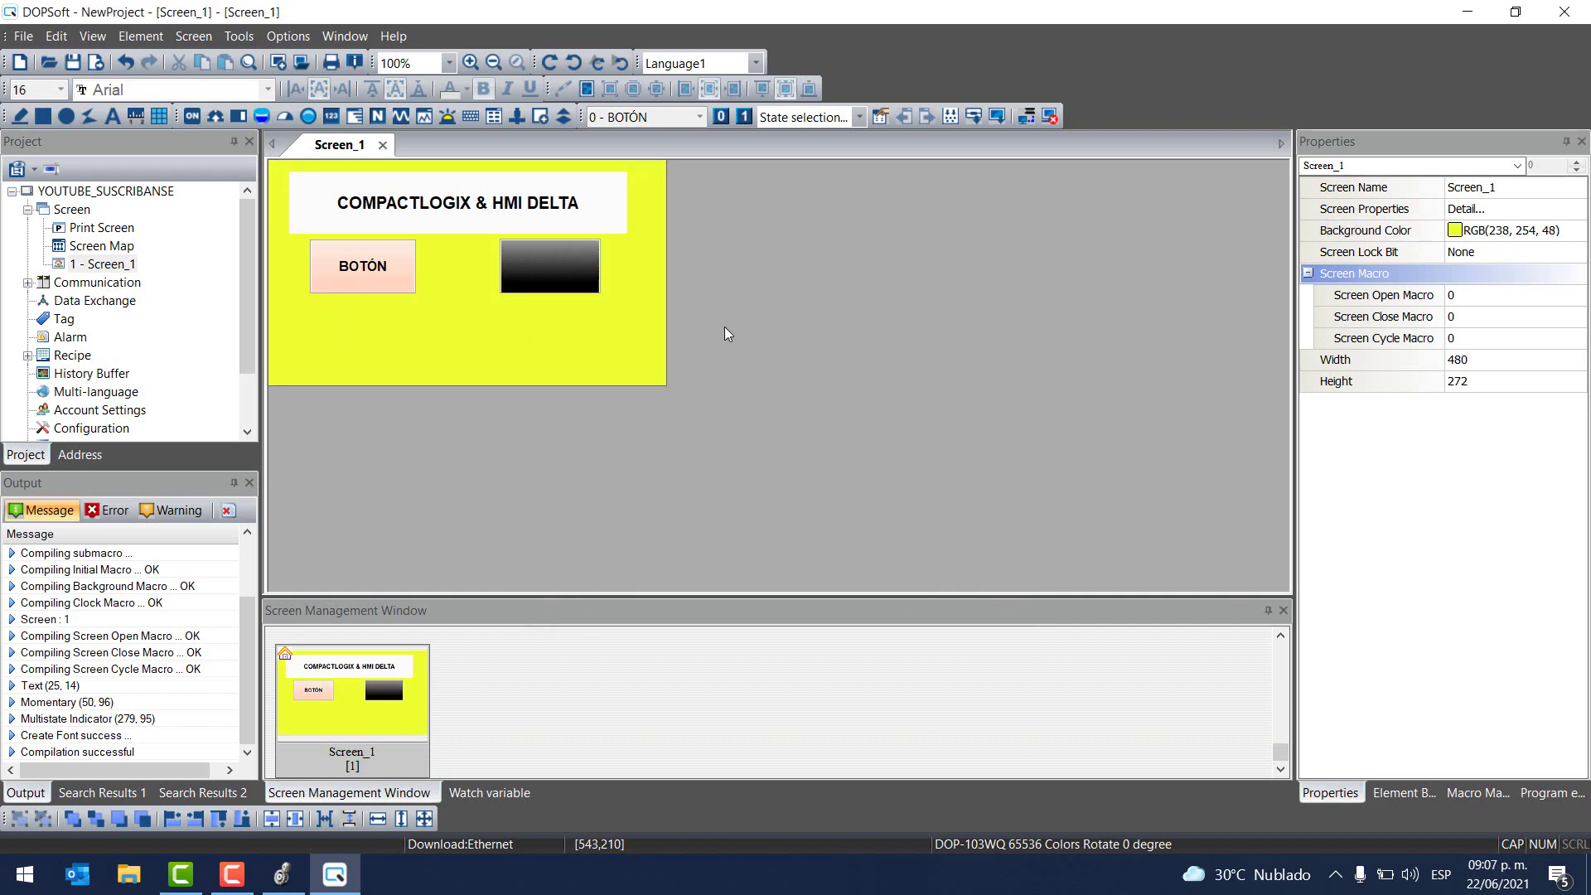
Make the background of the "COMPACTLOGIX & HMI DELTA" title text transparent
left_click(502, 209)
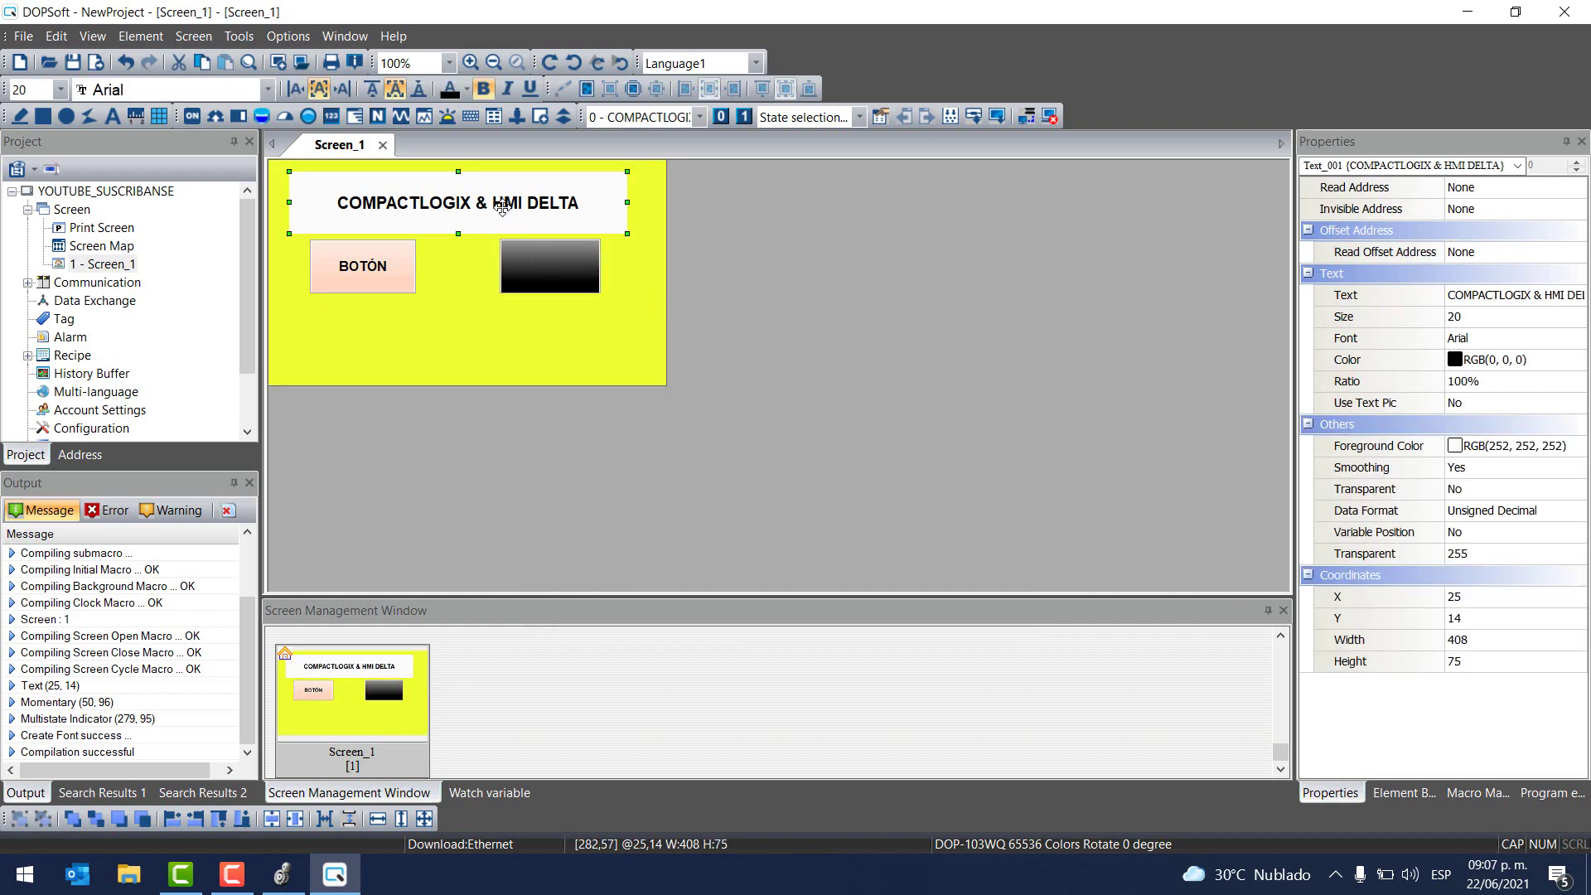
double_click(502, 207)
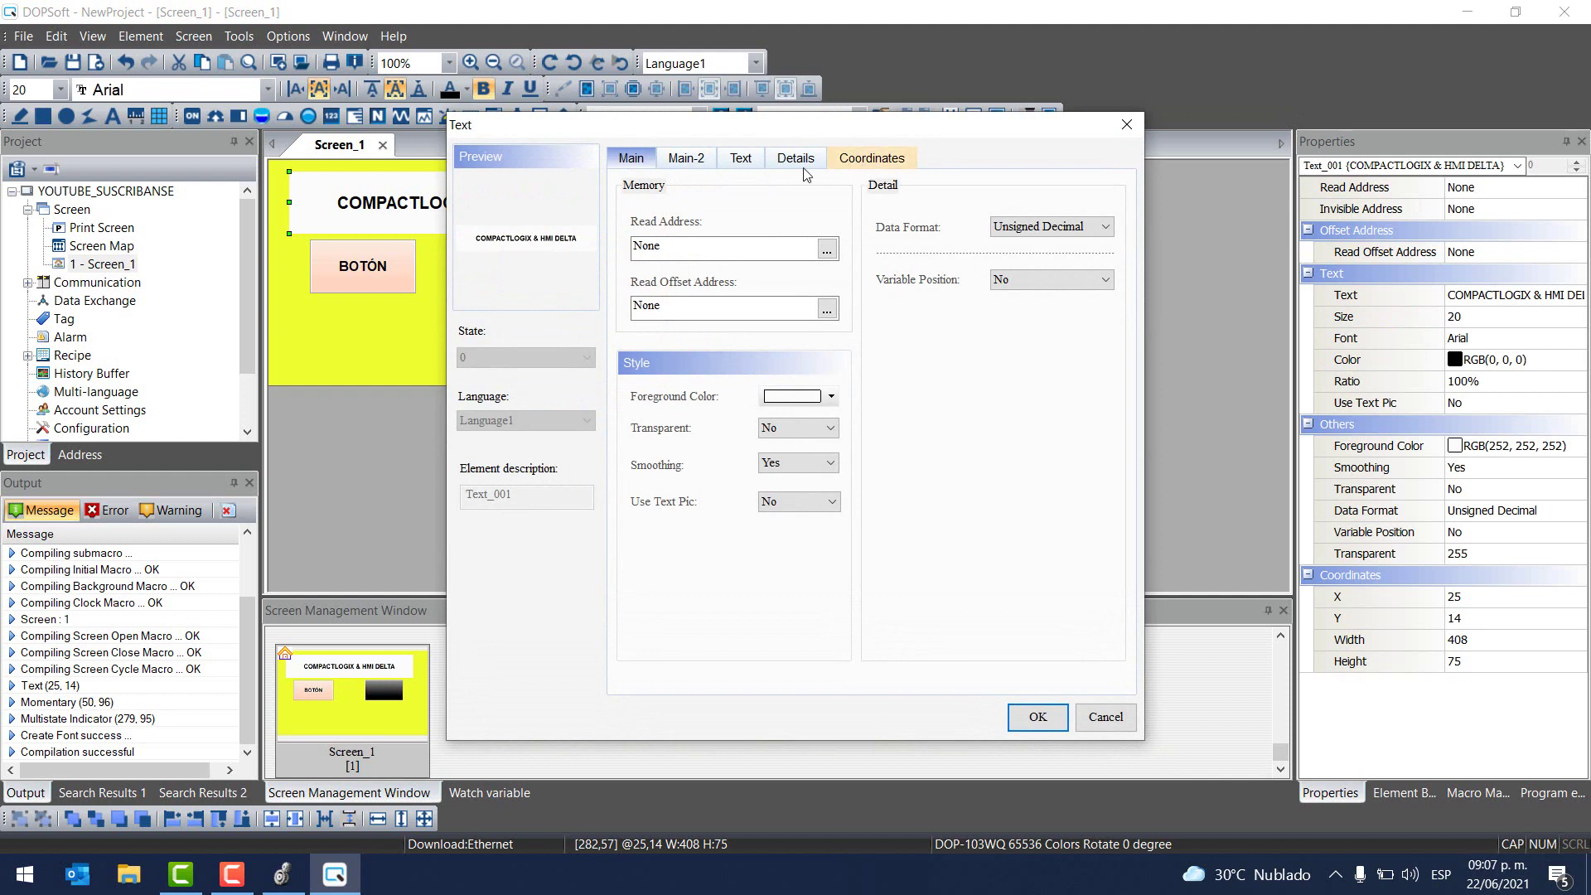
left_click(796, 160)
left_click(636, 166)
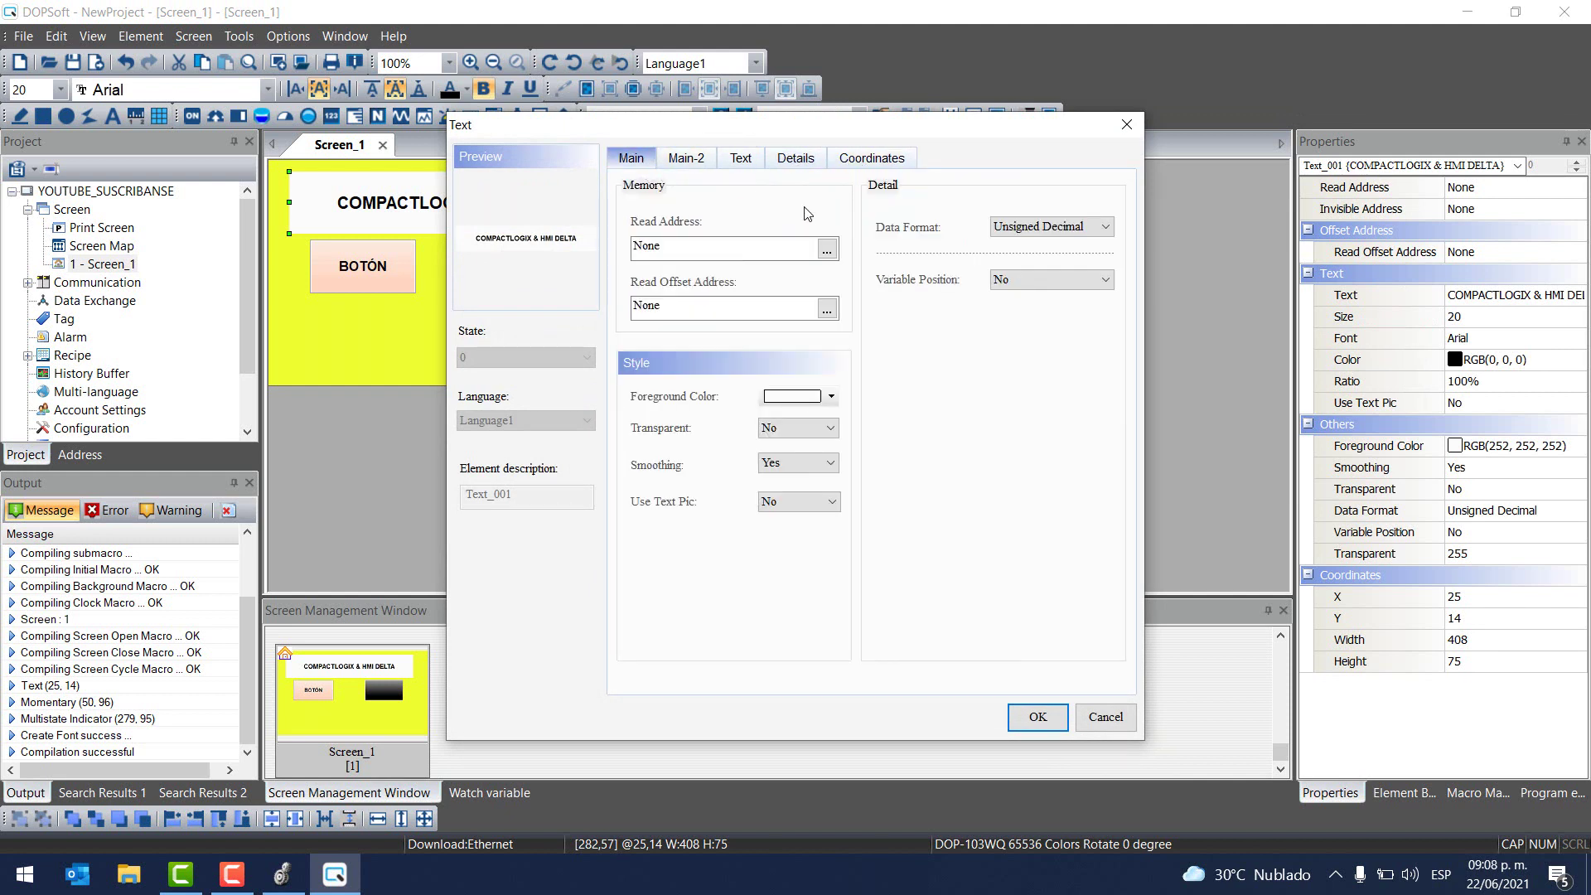
left_click(795, 427)
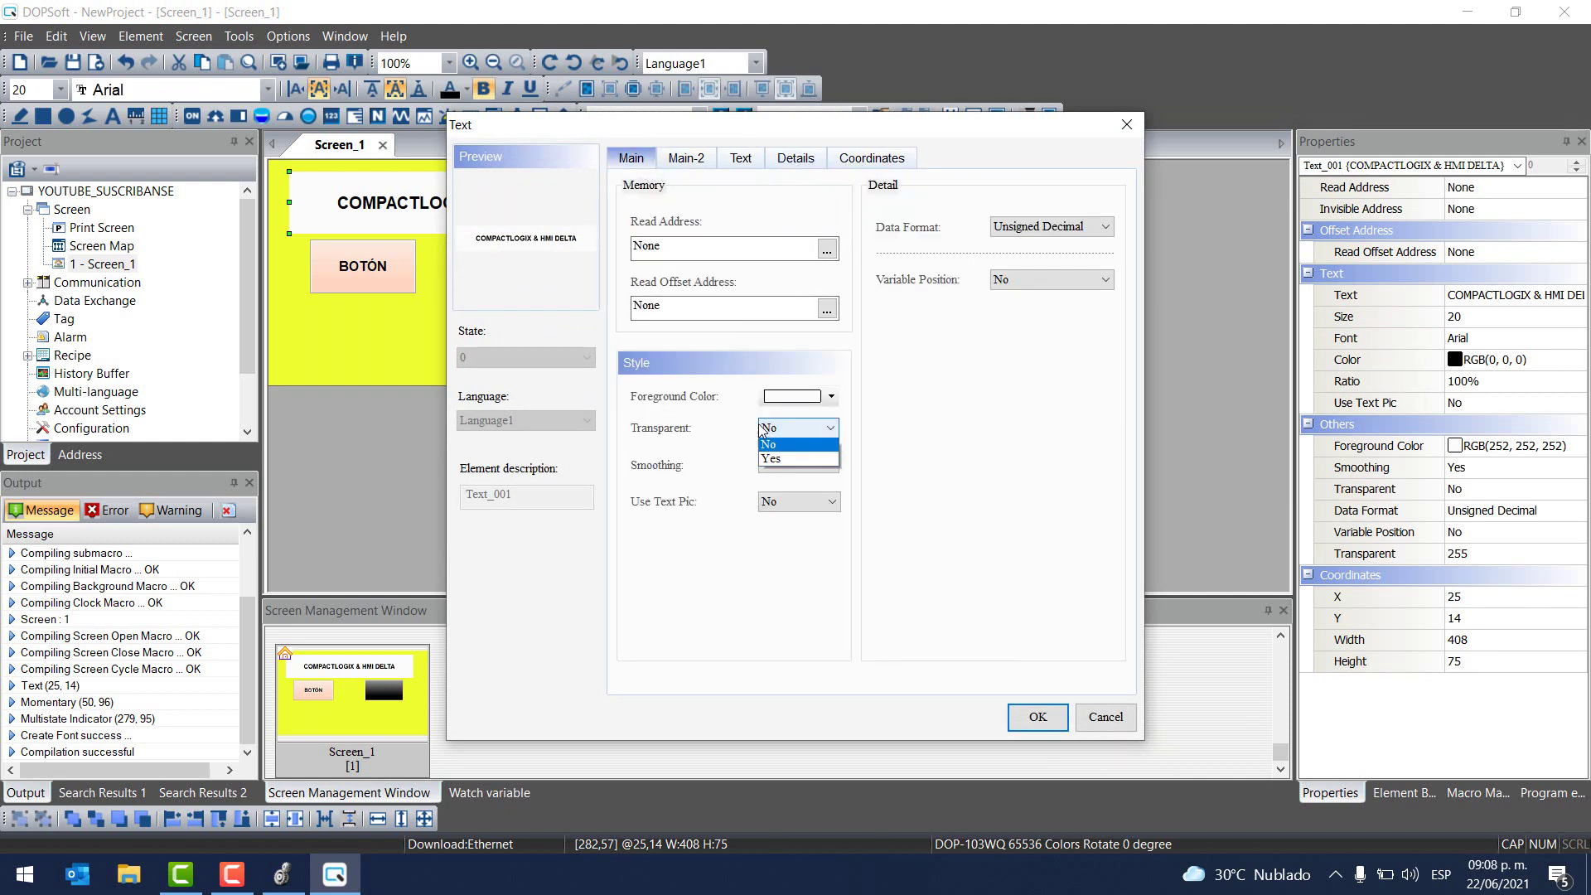
left_click(812, 462)
left_click(1034, 714)
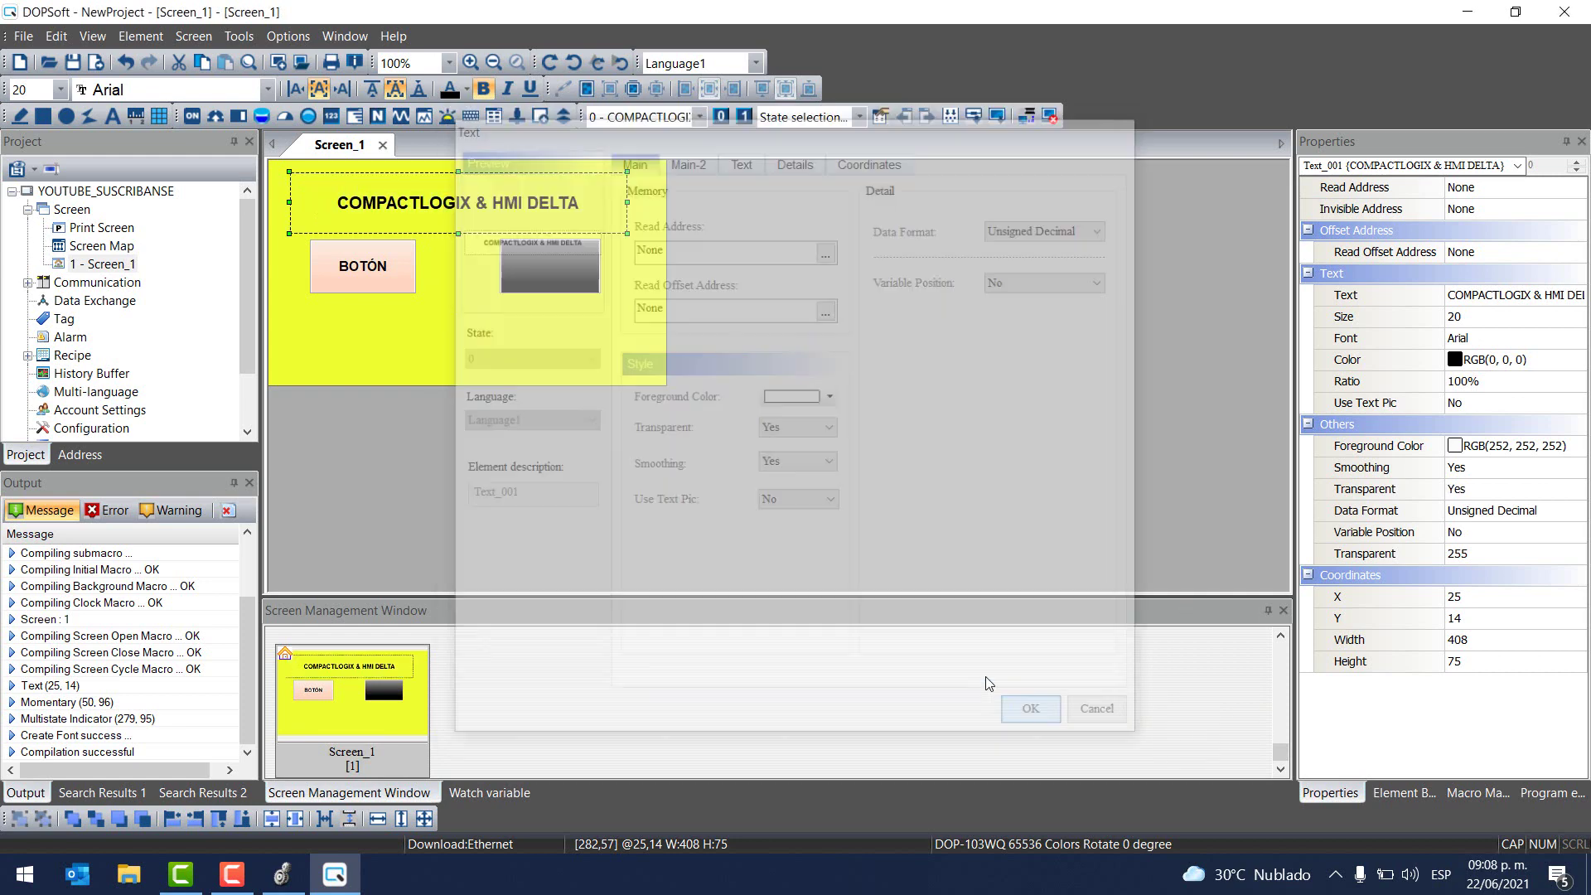
left_click(729, 258)
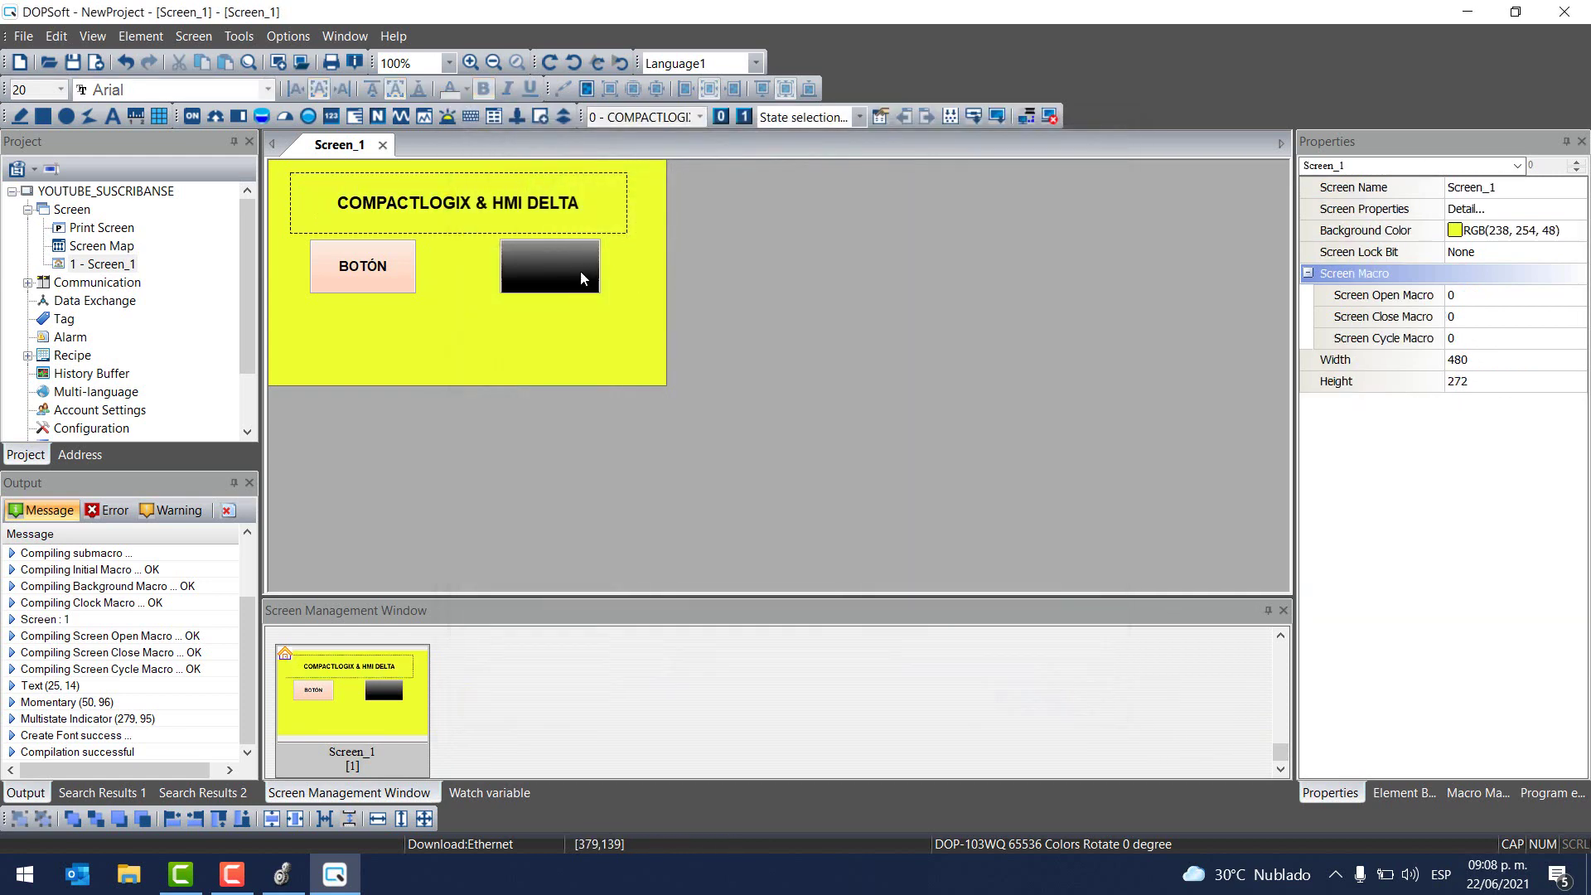
Download all data of the recolored project again to the DOP-103WQ at 192.168.0.15
left_click(238, 36)
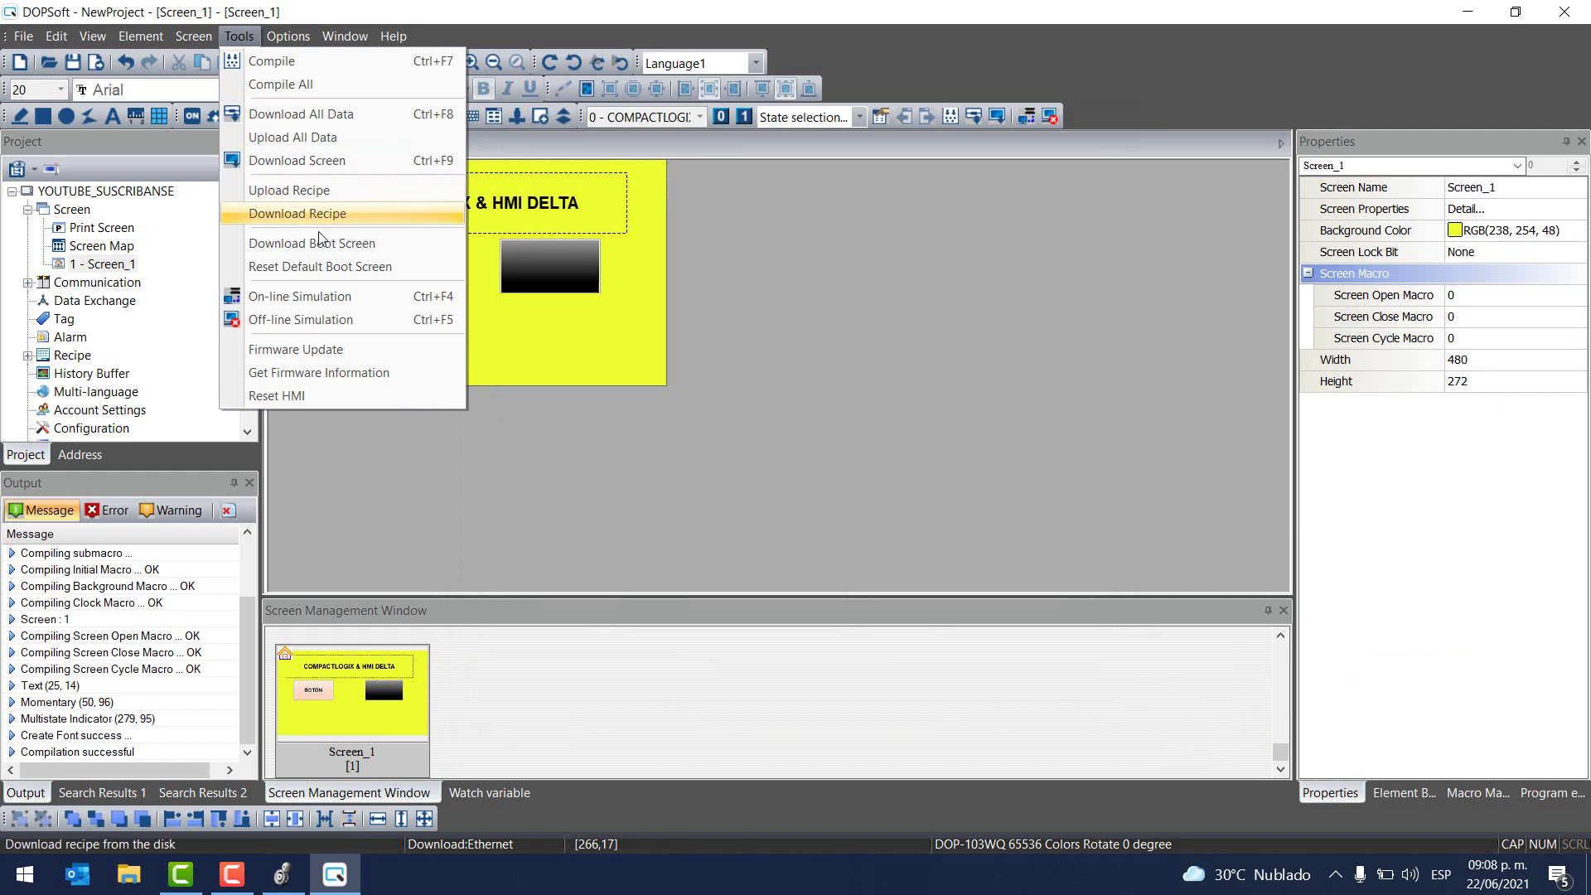
left_click(302, 138)
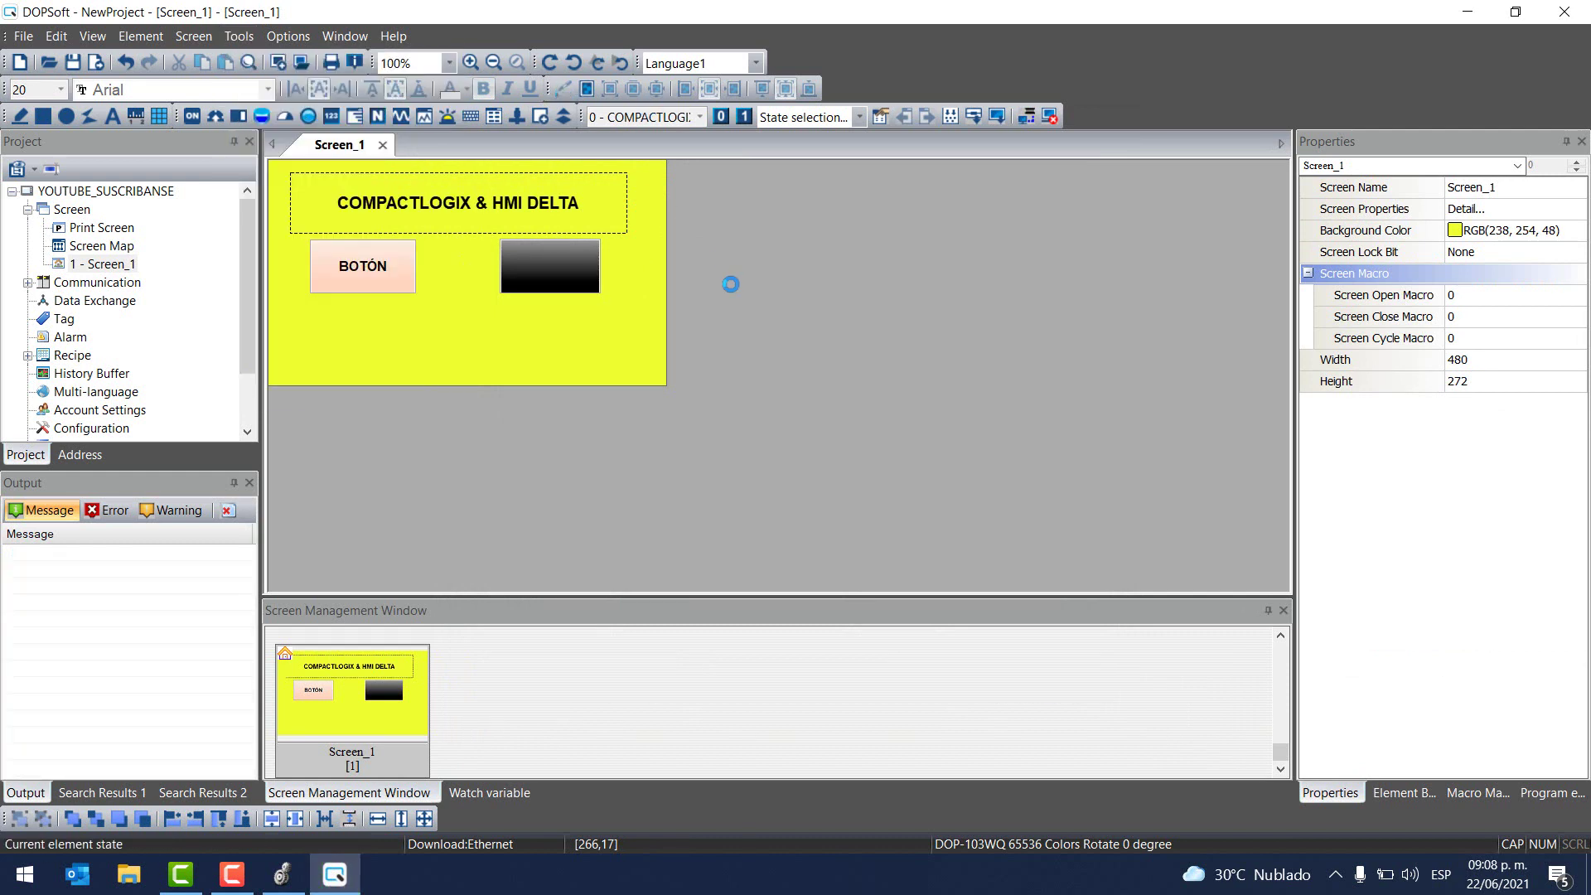
left_click(772, 409)
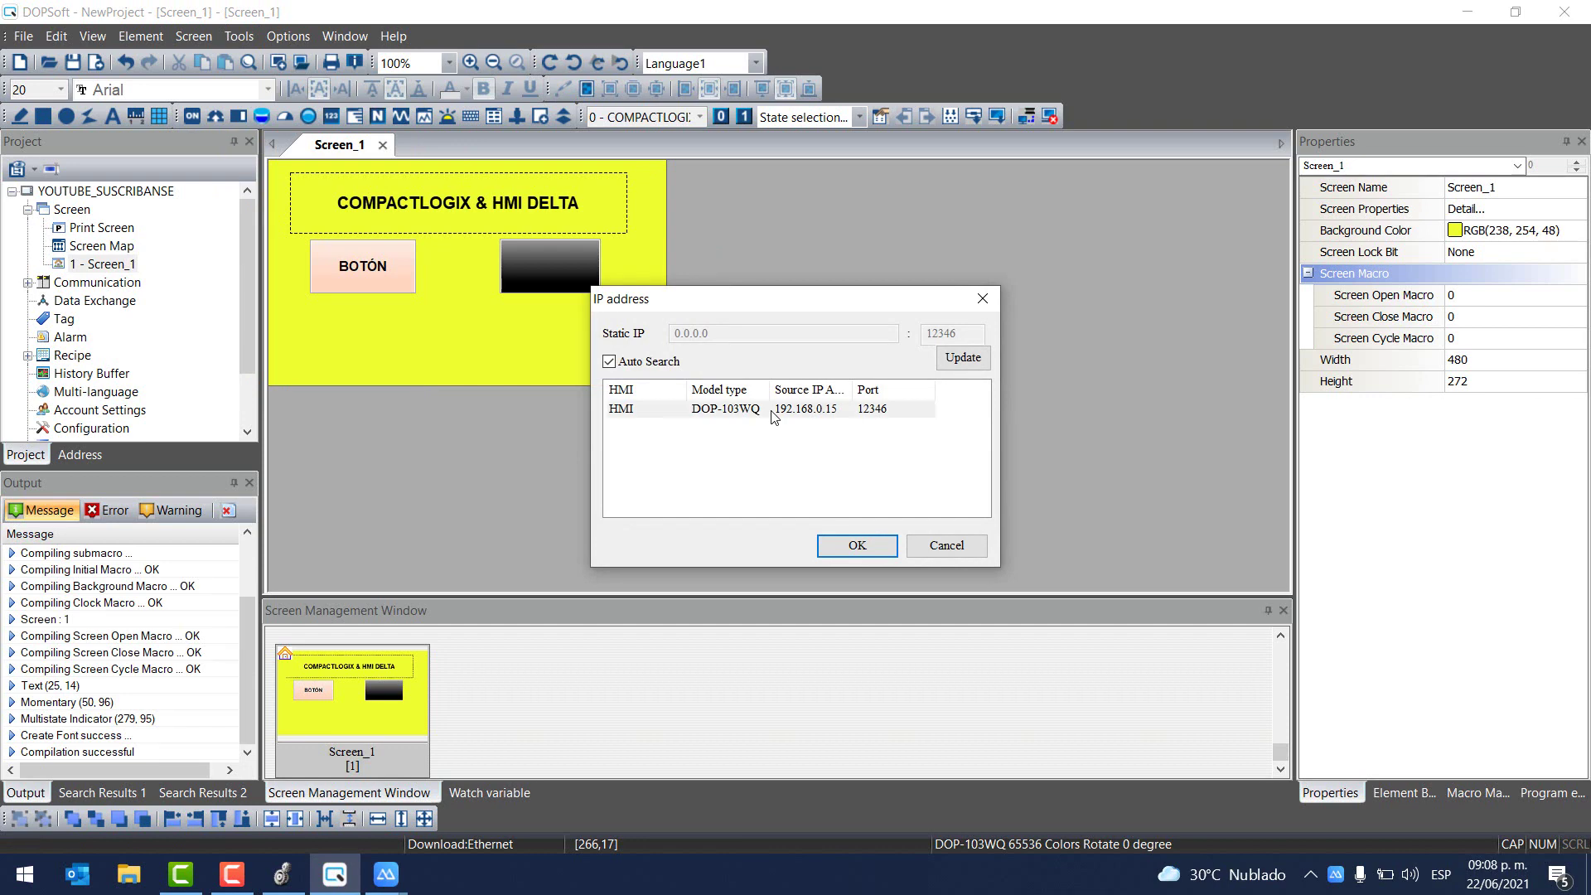
left_click(856, 545)
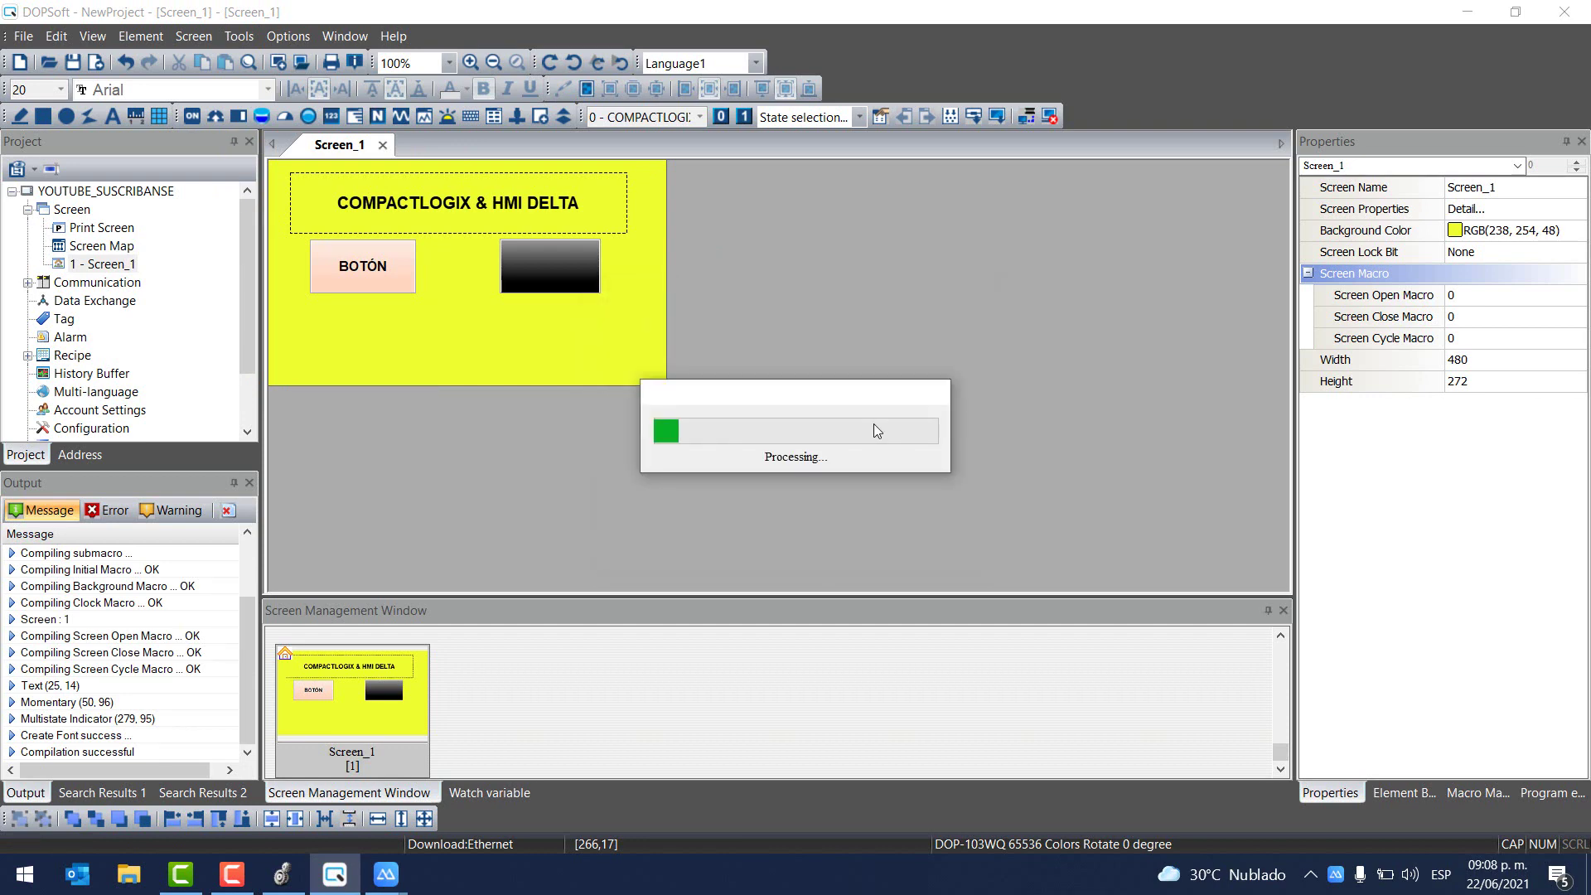
Switch to the ApowerMirror camera view to check the HMI during and after the download
key("alt+Tab")
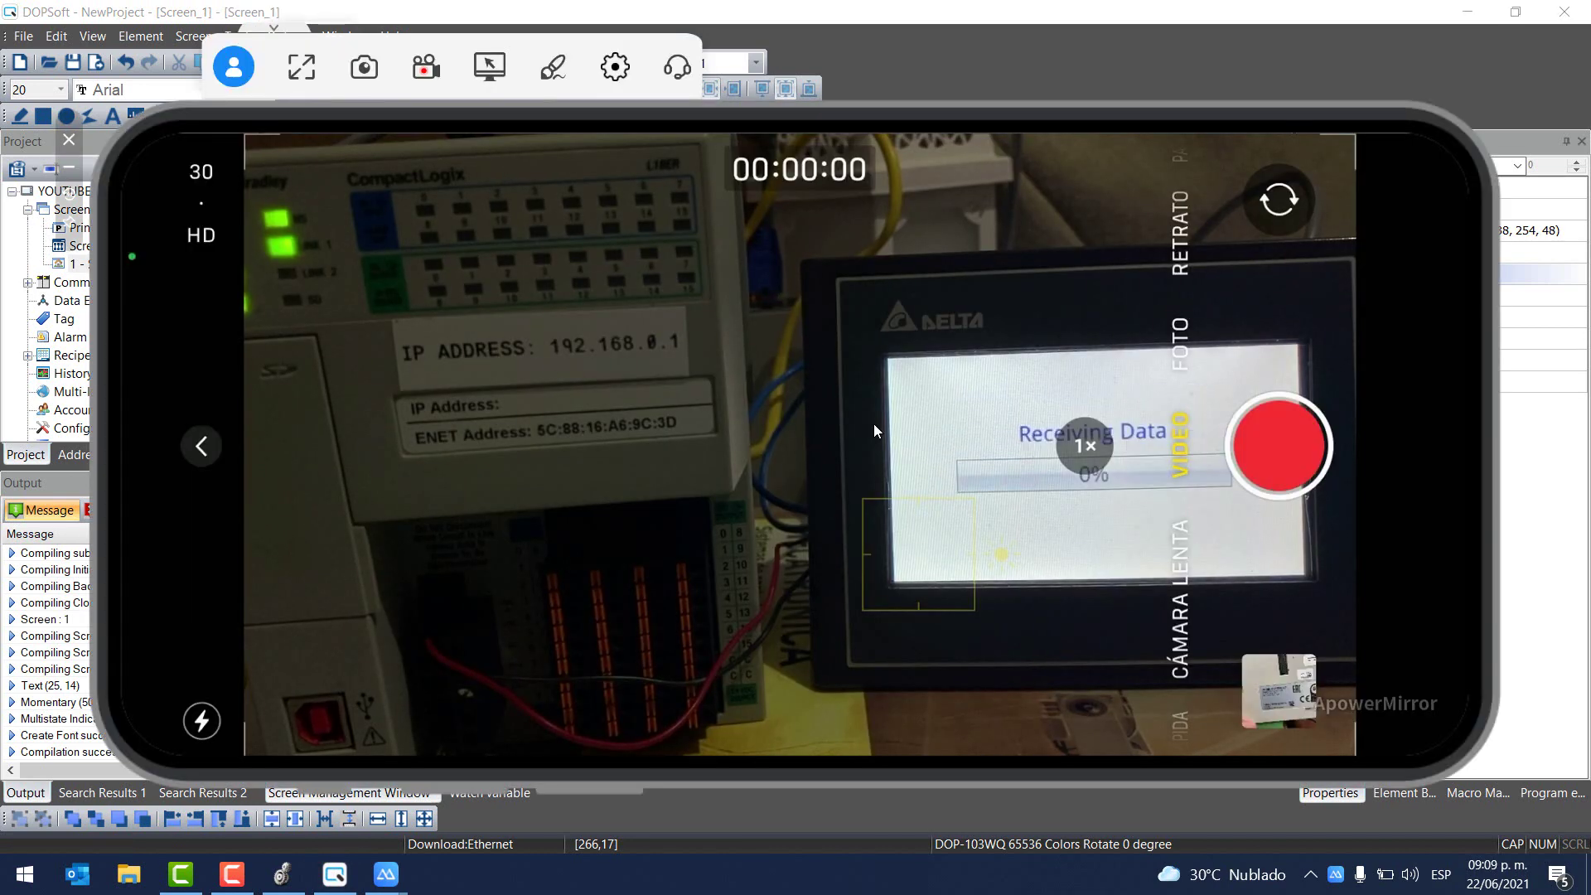
key("alt+Tab")
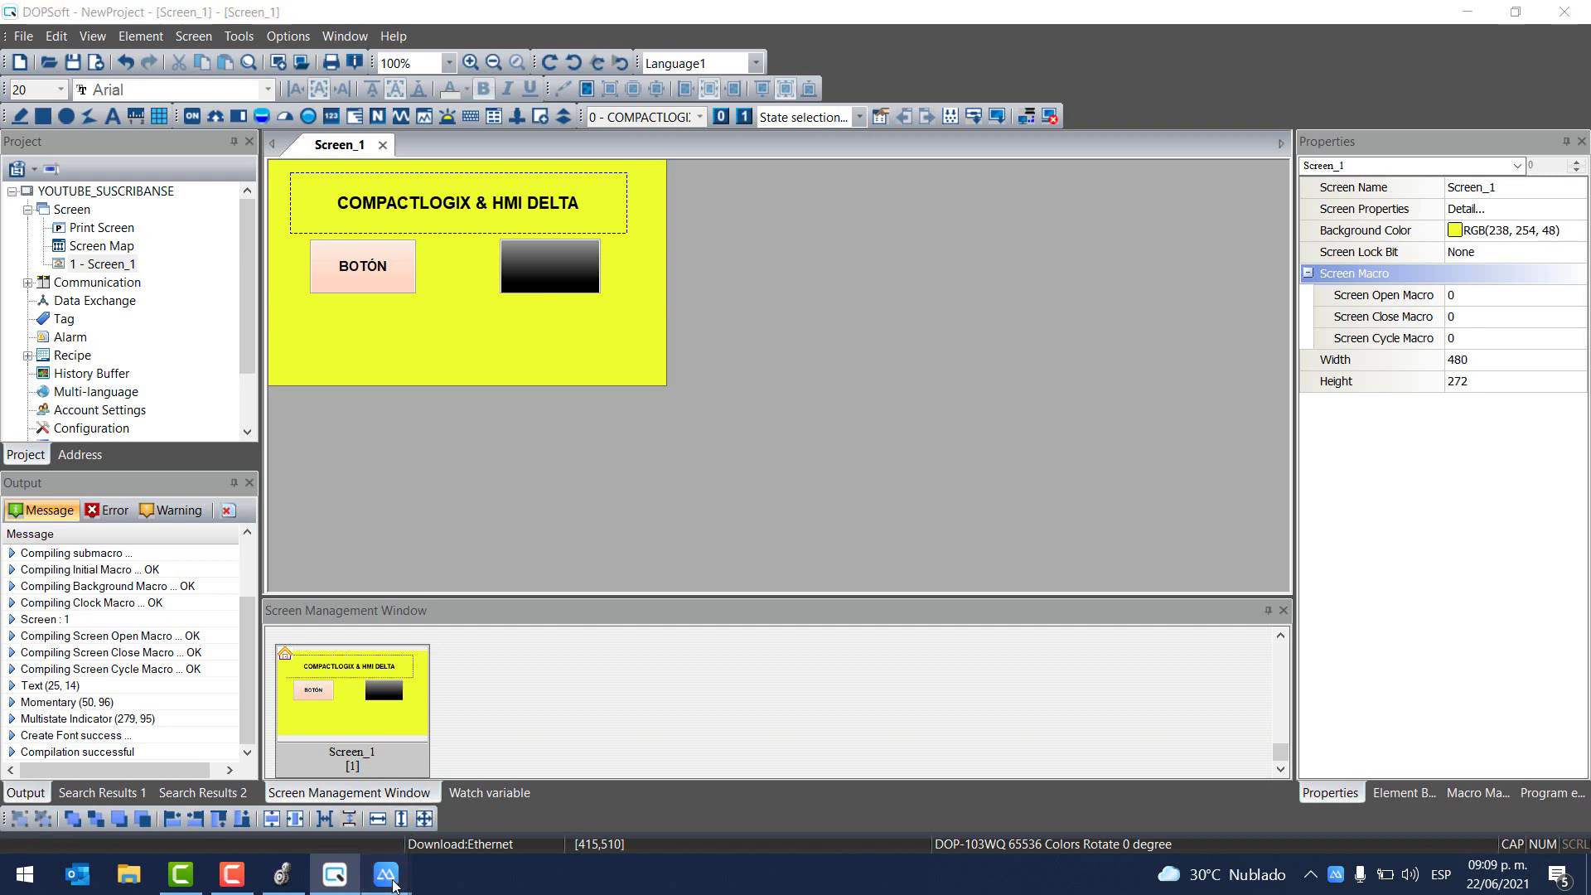
mouse_move(404, 877)
left_click(436, 810)
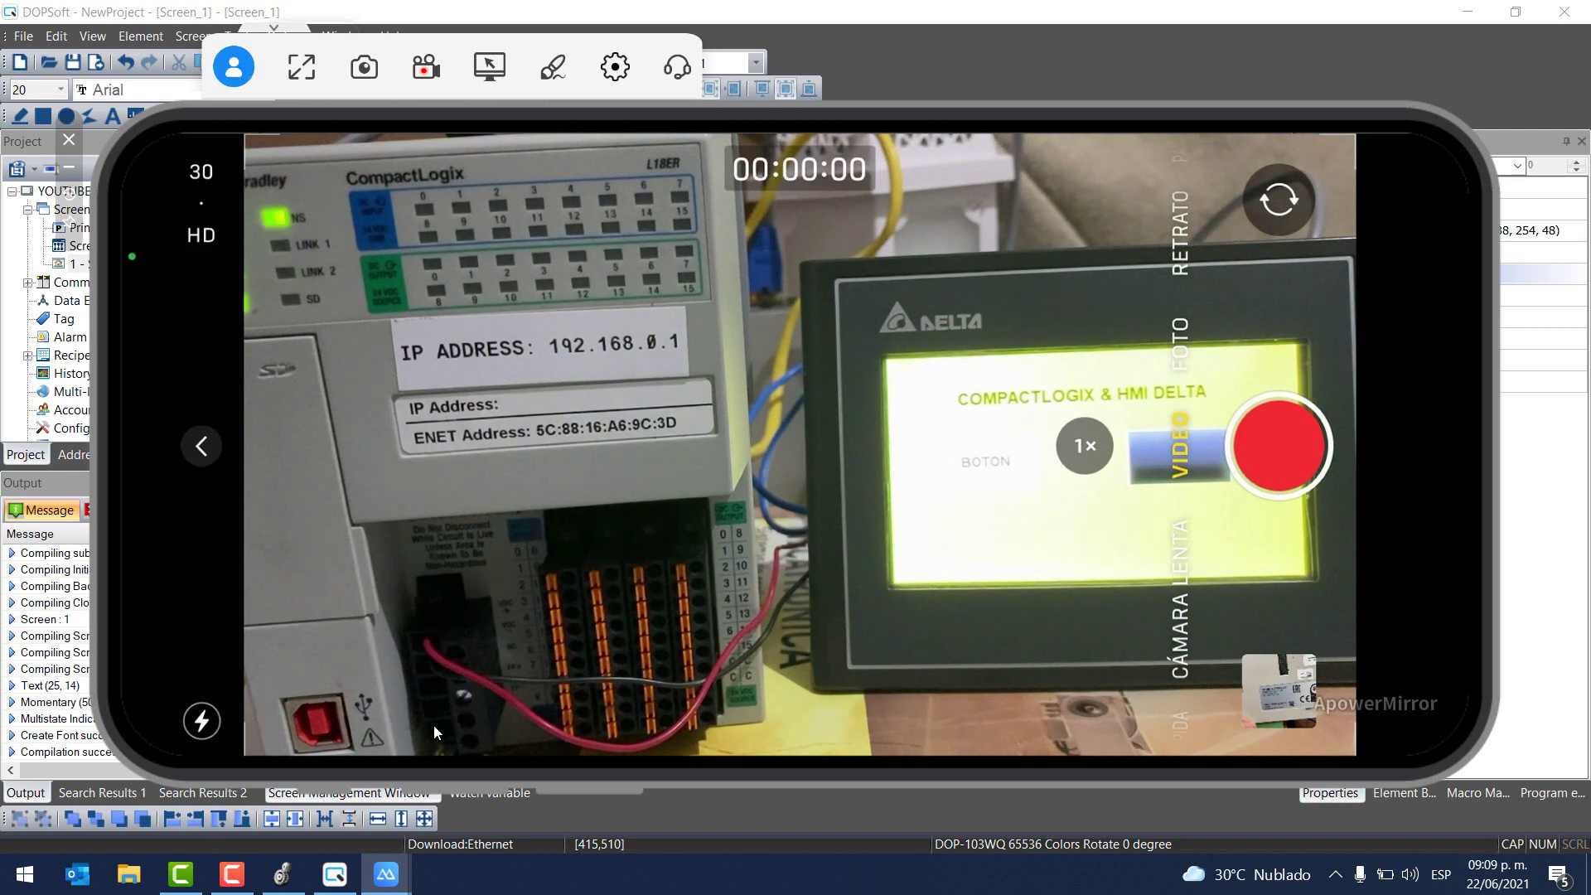
Switch to Logix Designer and place the ApowerMirror camera window below the MainRoutine ladder rungs
left_click(283, 874)
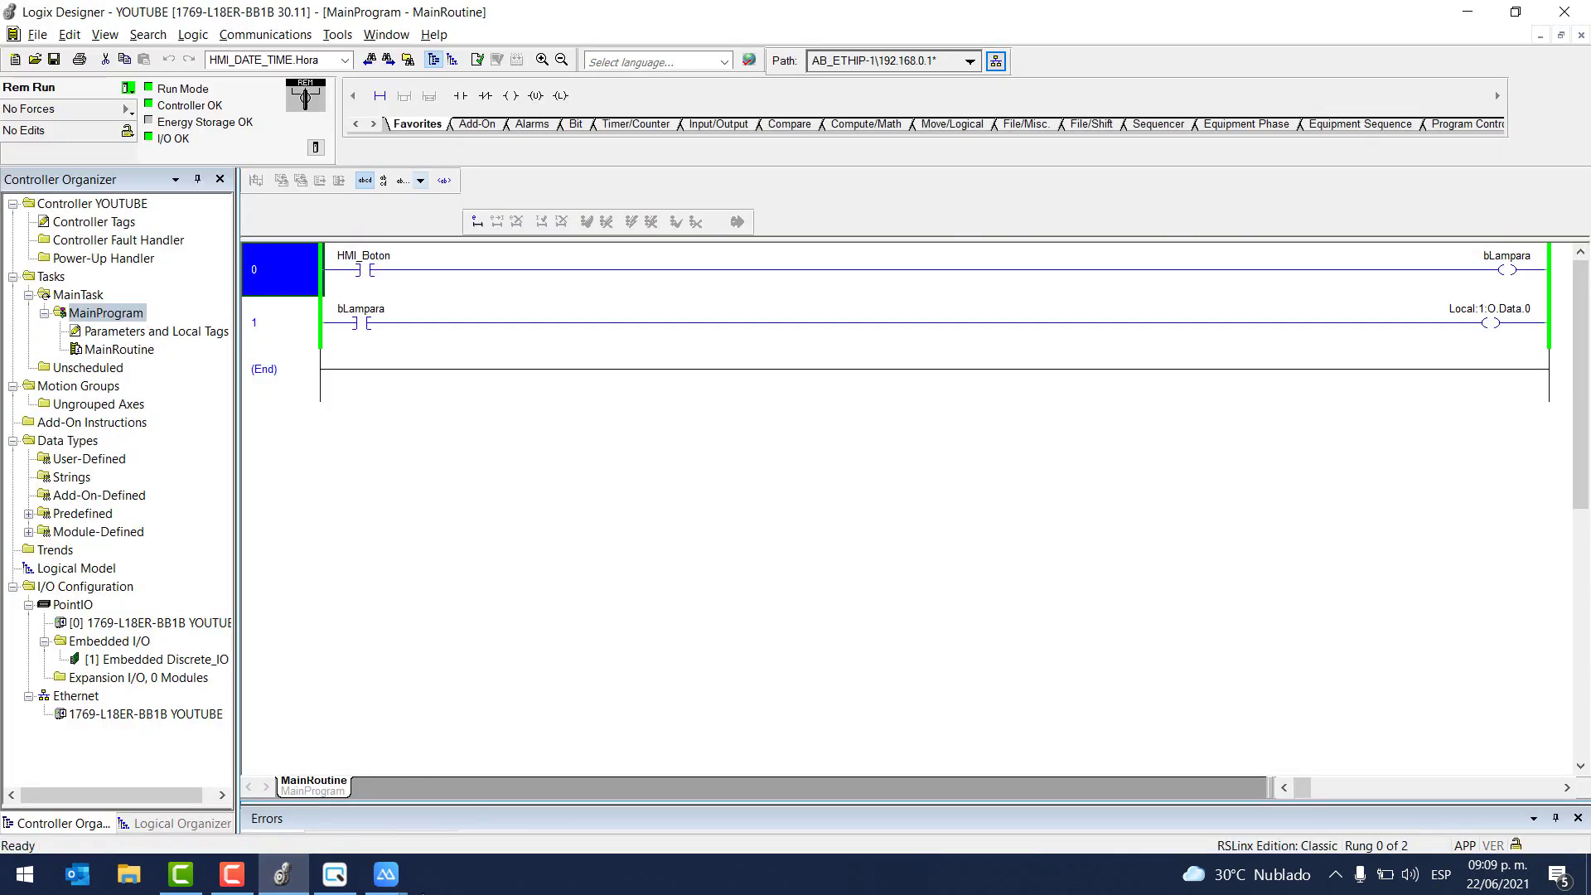
mouse_move(386, 874)
left_click(530, 778)
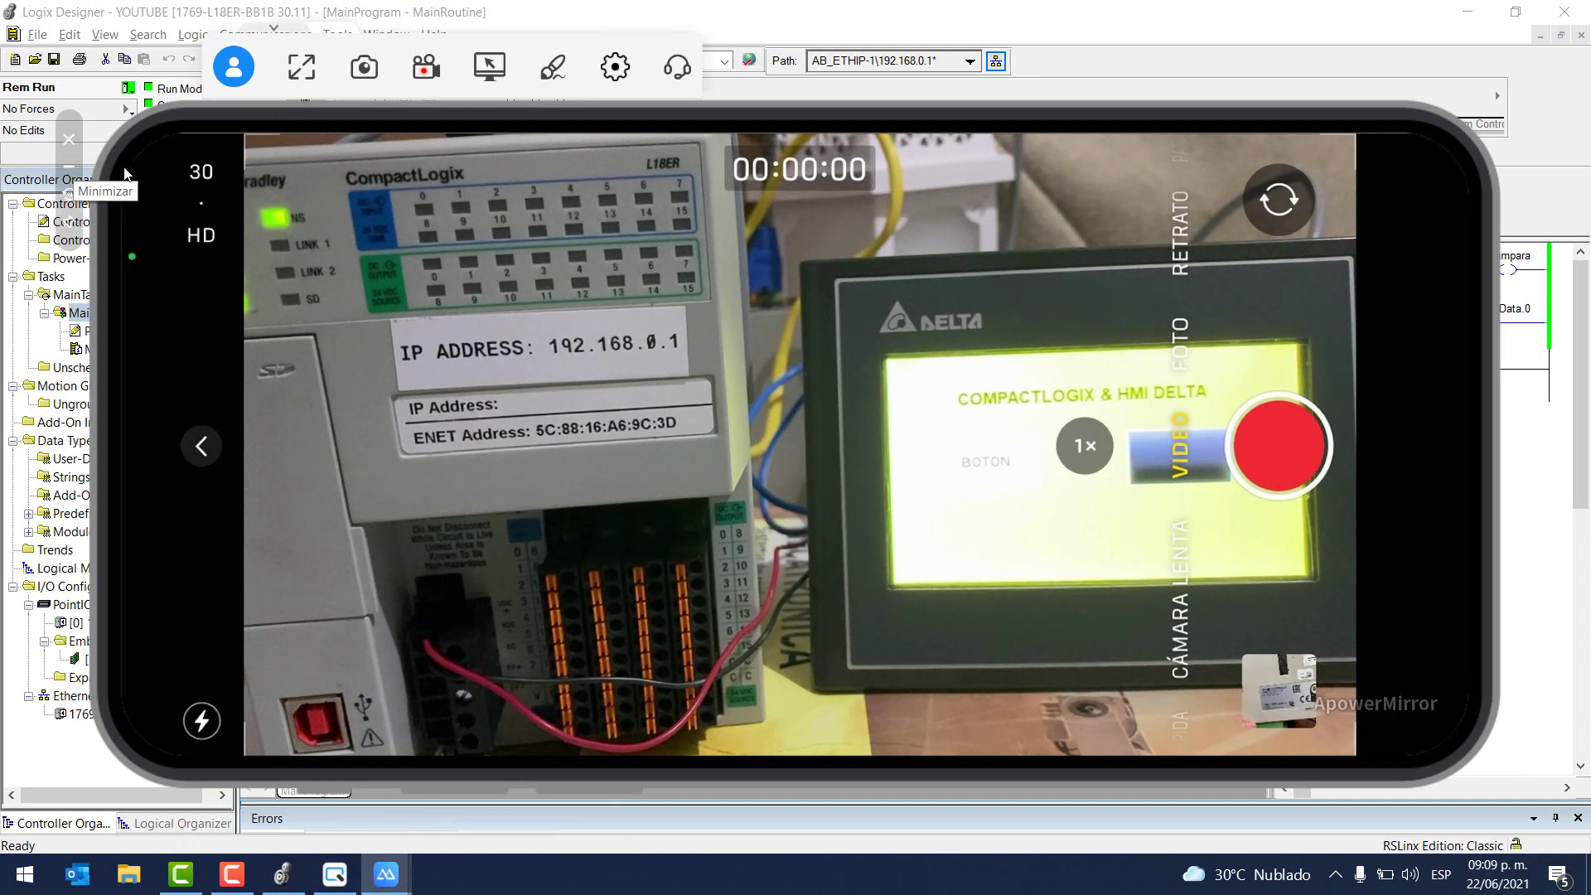
left_click_drag(138, 151, 194, 487)
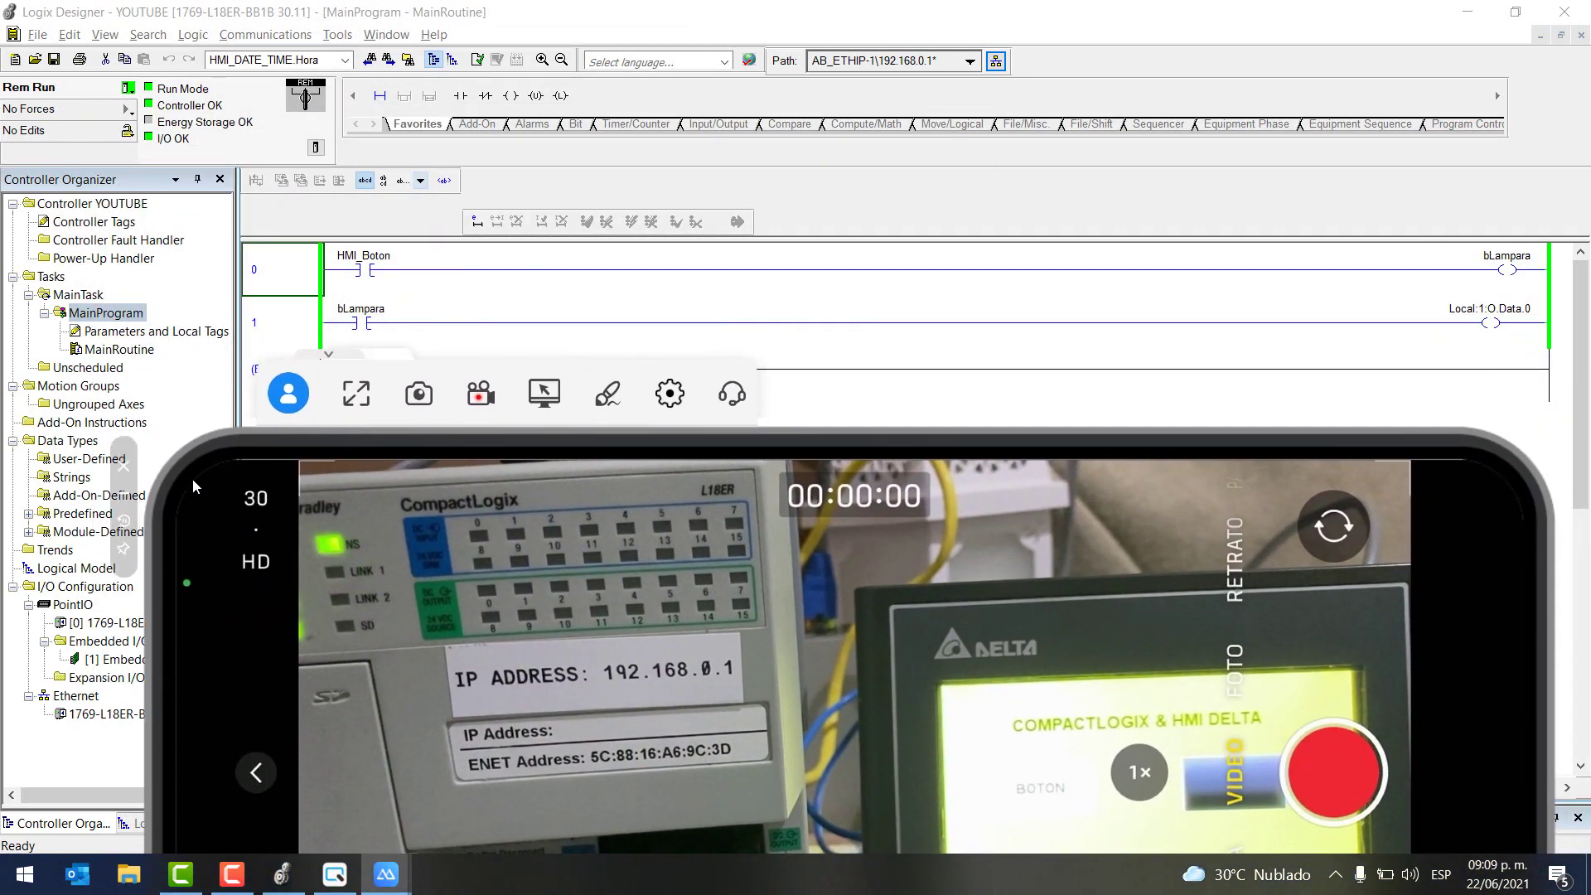